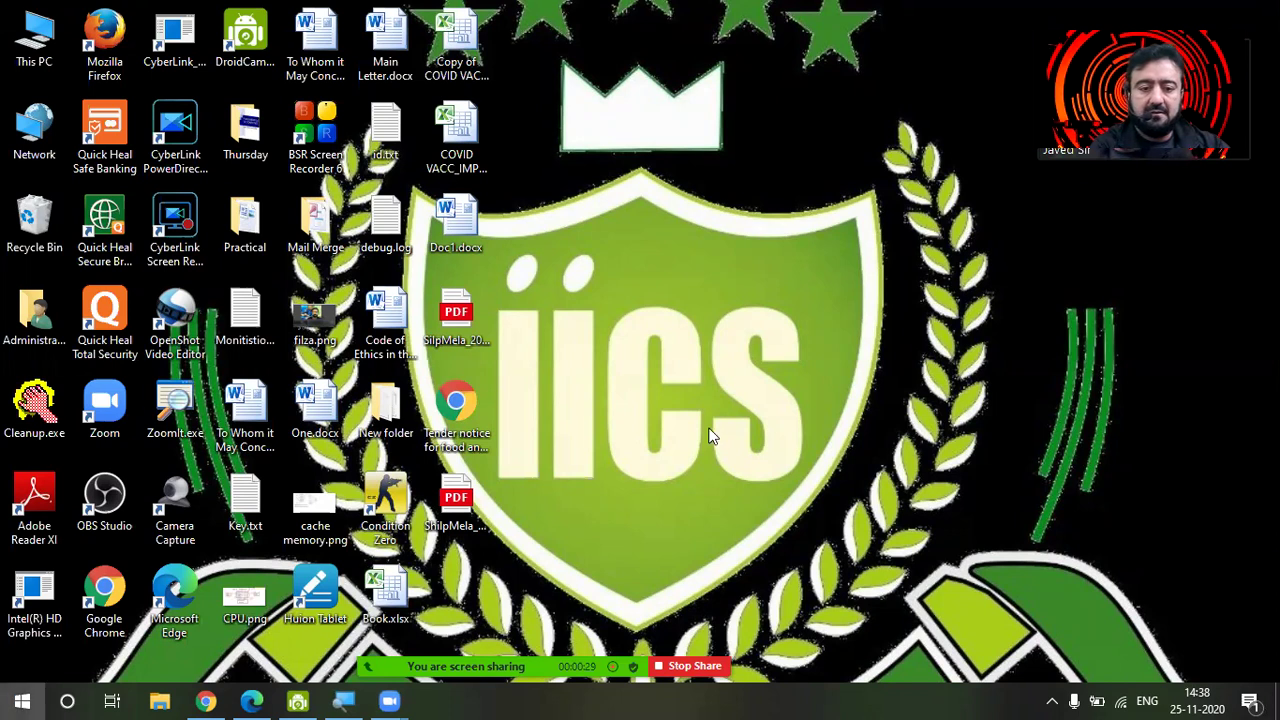
Launch Microsoft Excel 2010 from the Start menu
key(super)
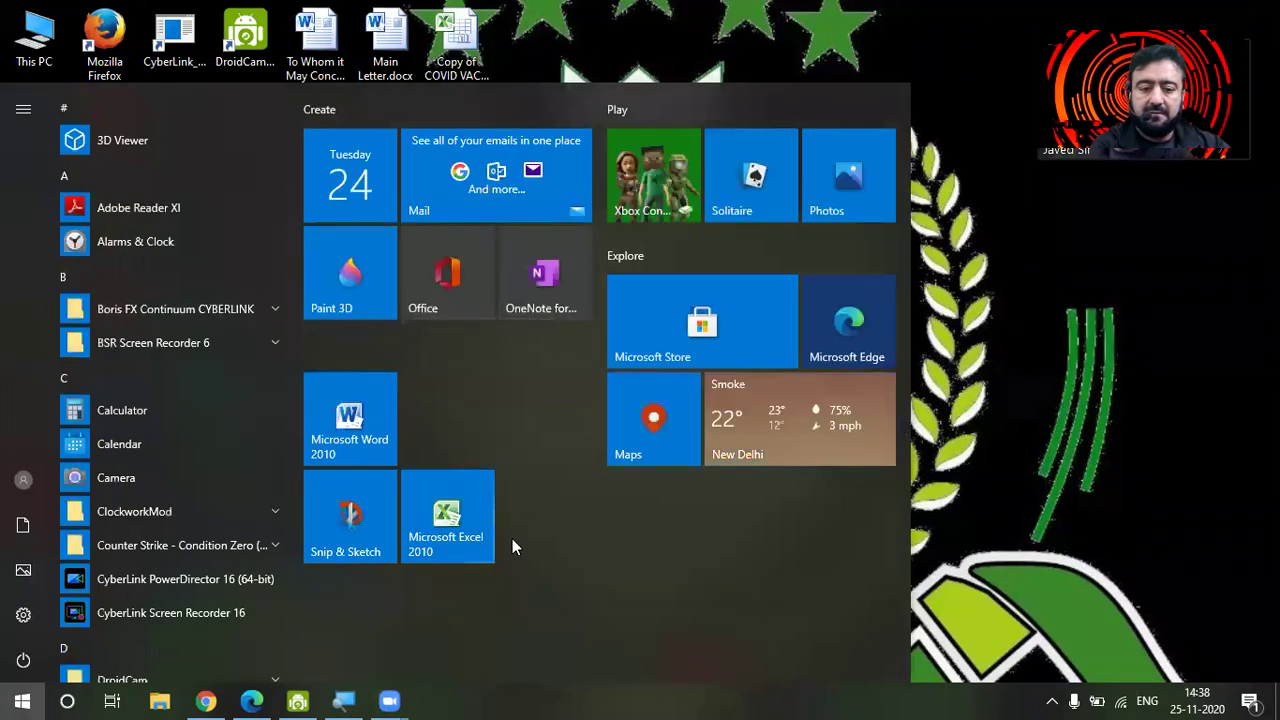
click(449, 497)
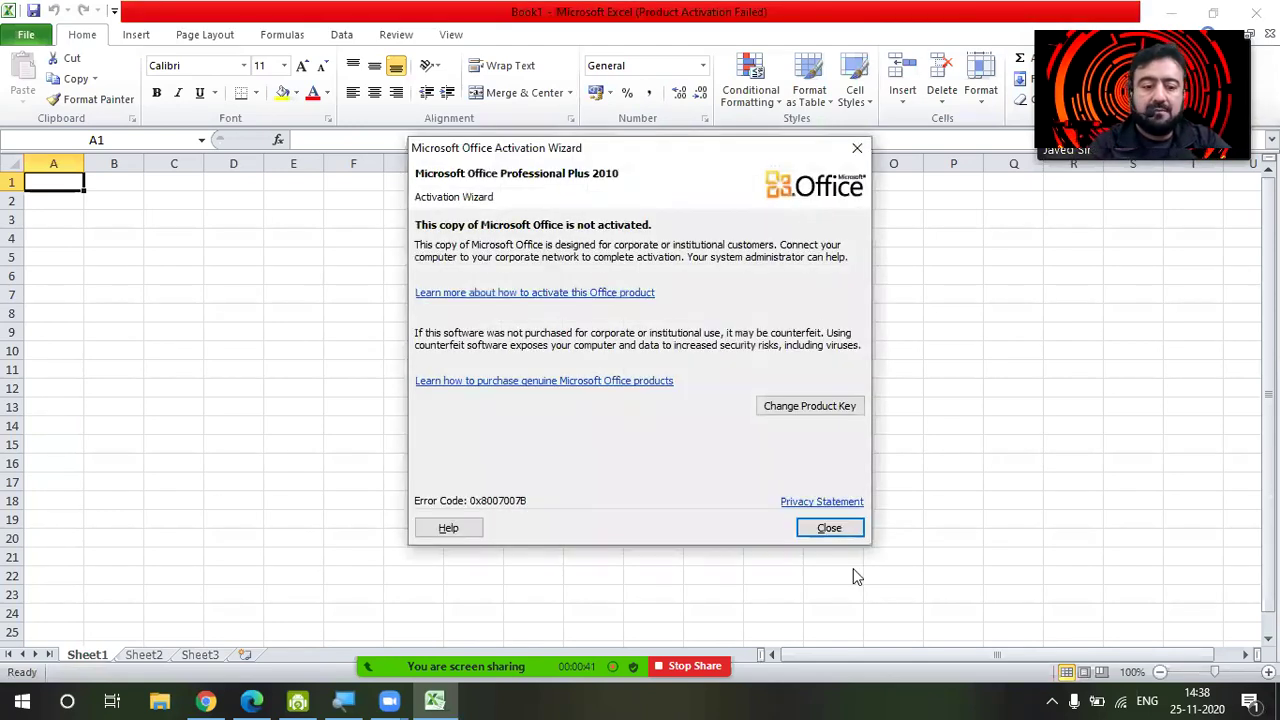
Close the Office Activation Wizard and select cell E3 on the blank Book1 sheet
click(840, 528)
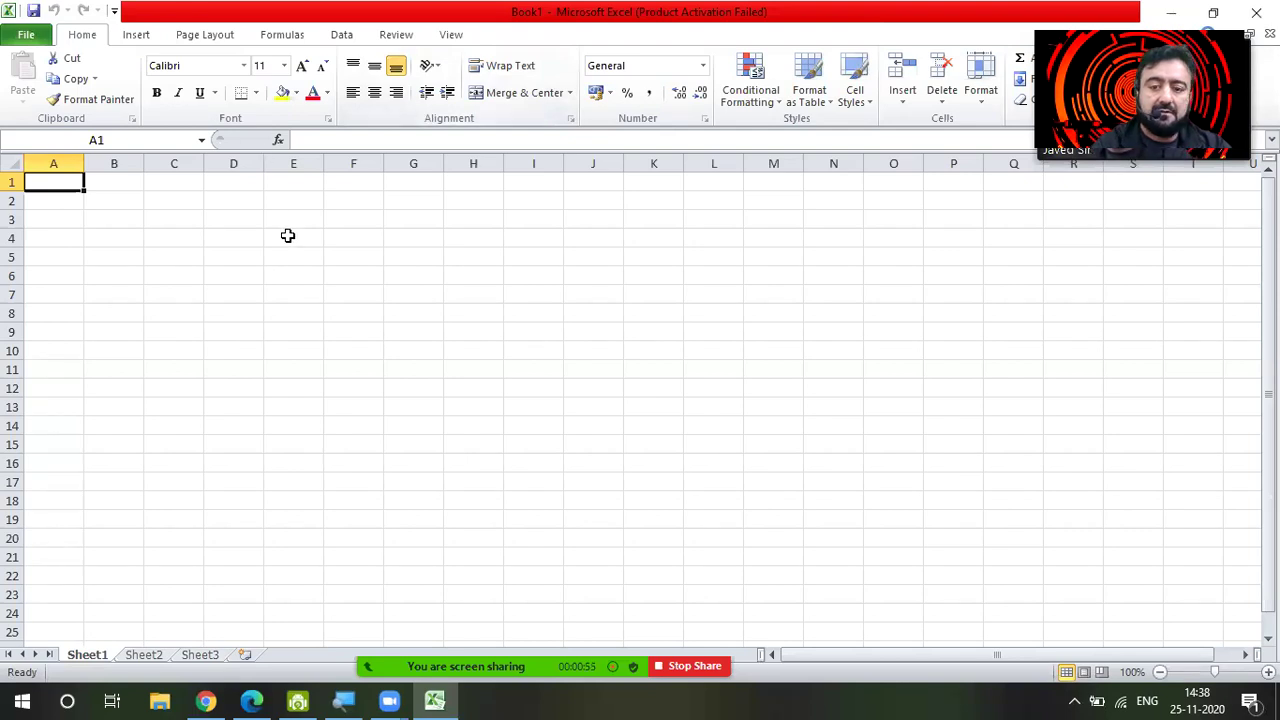
click(193, 208)
click(242, 205)
click(257, 274)
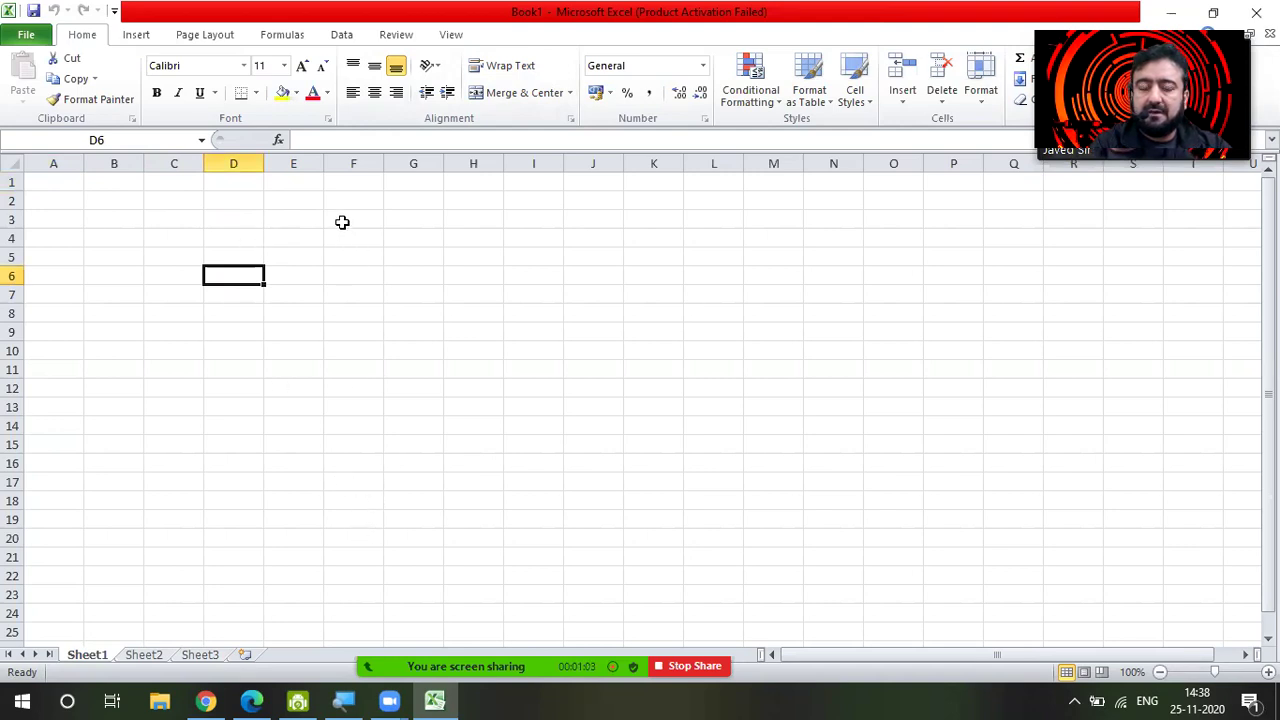
click(342, 222)
click(288, 219)
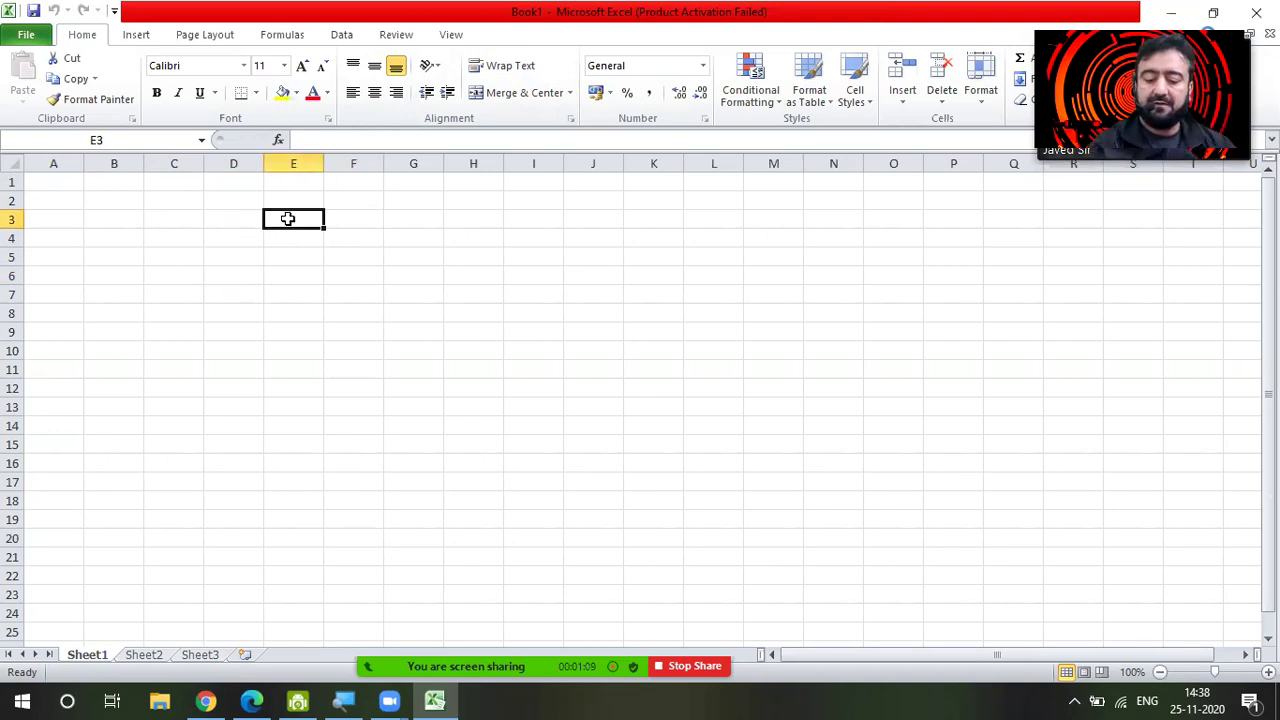
Enter 'Relative Cell Address', 'Absolute Cell Address' and 'Mixed Ceel Address' in E3, E4 and E5
text(Rela)
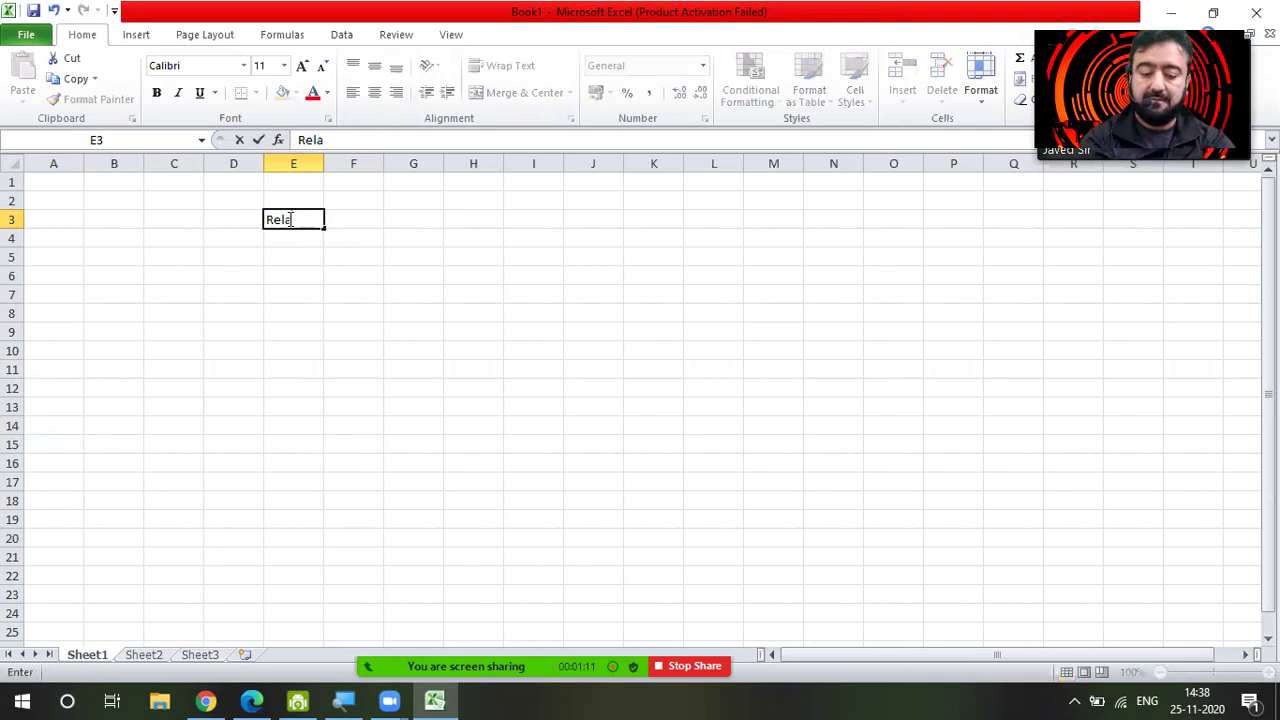
text(tive )
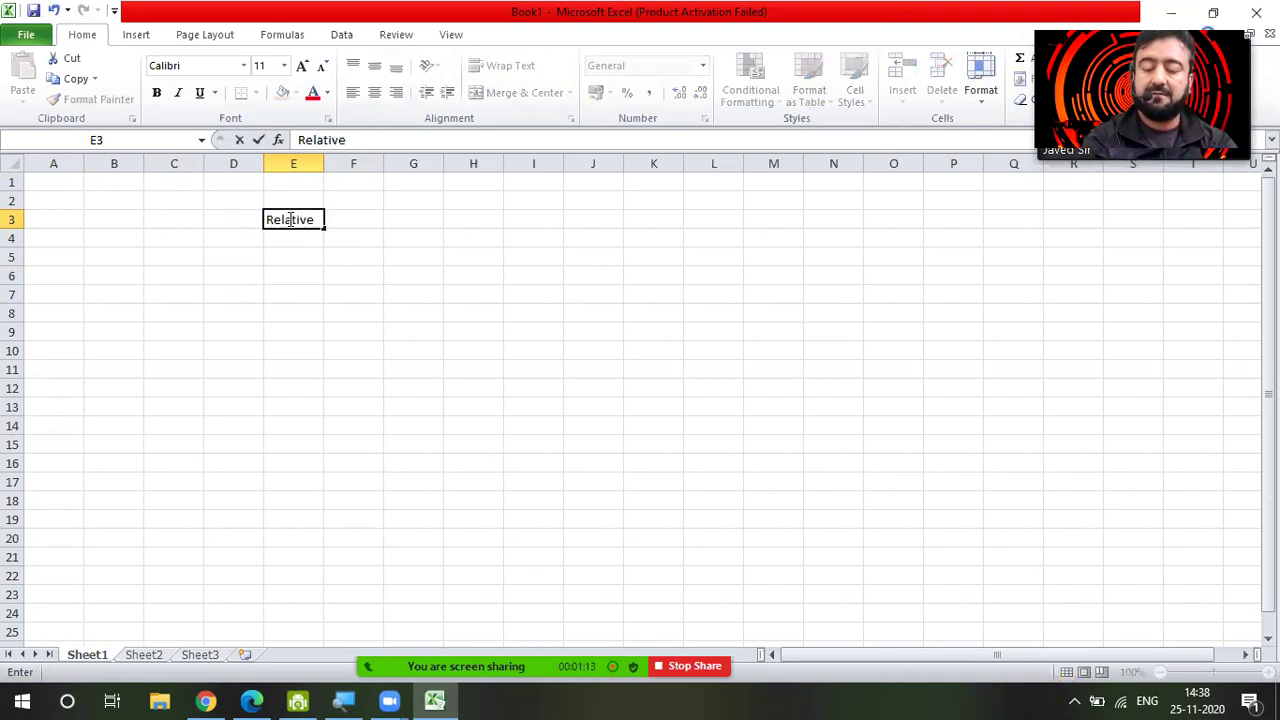
text(Cell)
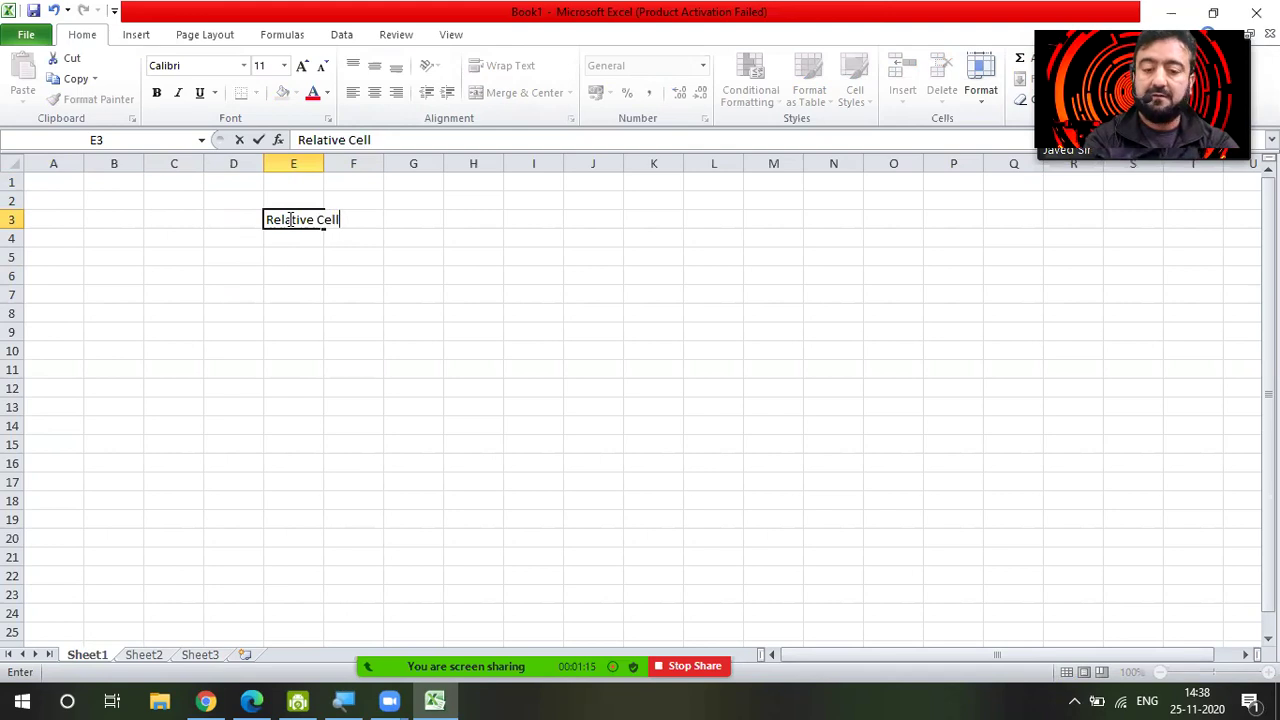
text( Address)
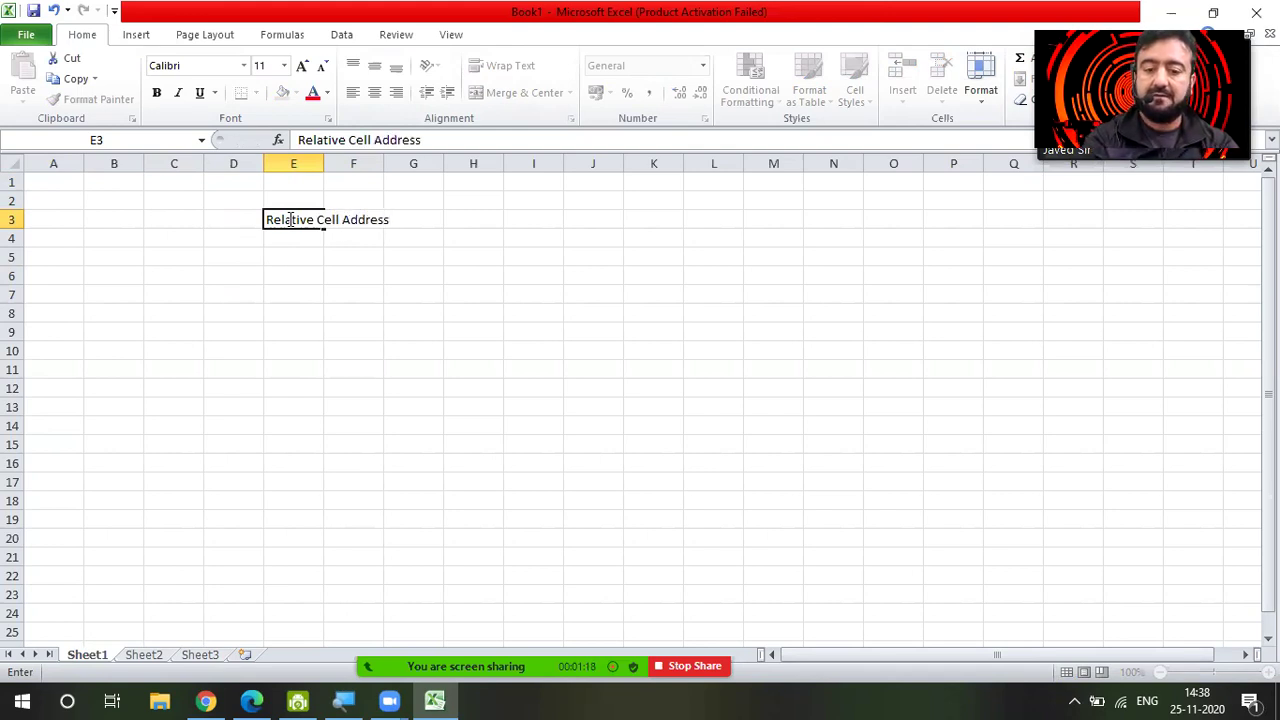
key(Return)
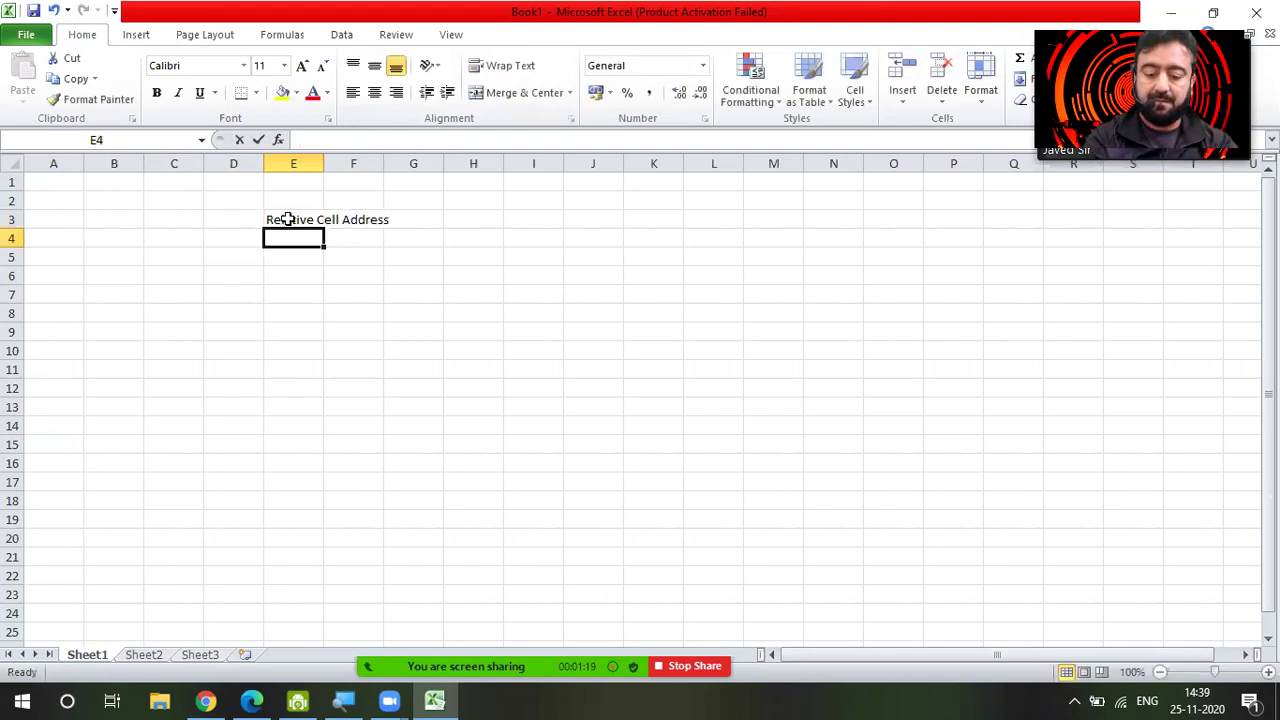
text(Absol)
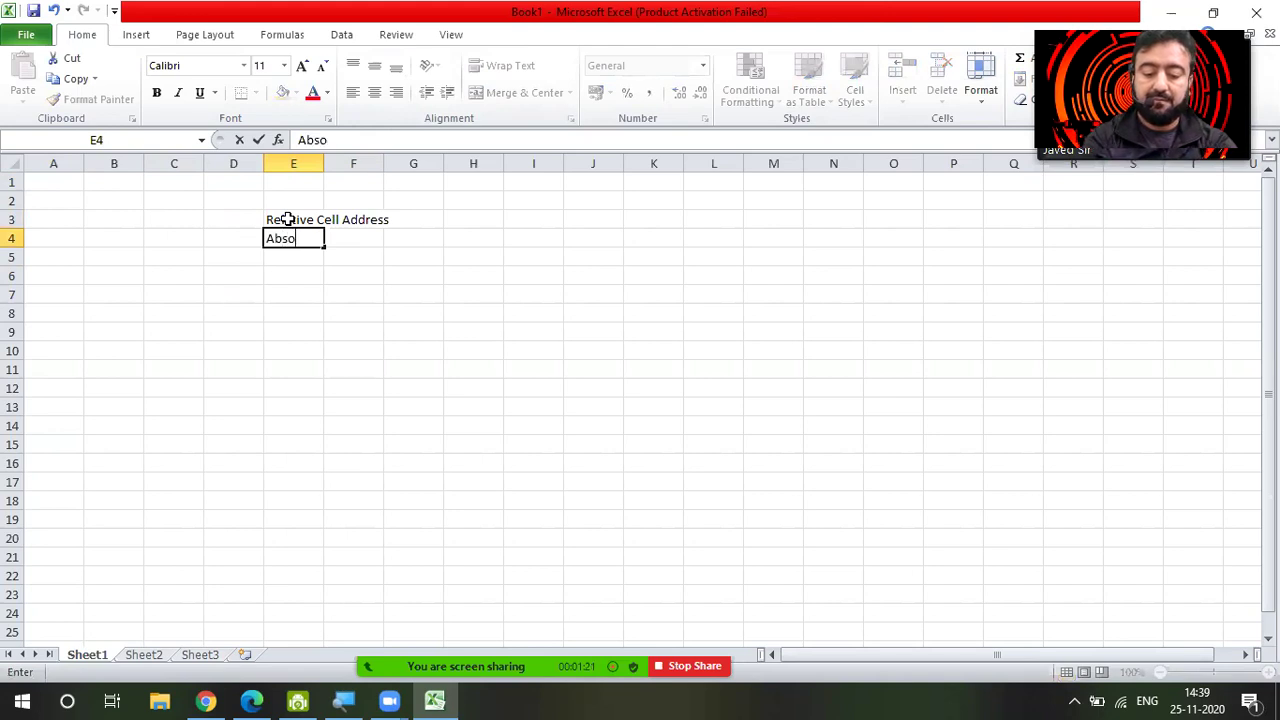
text(ute)
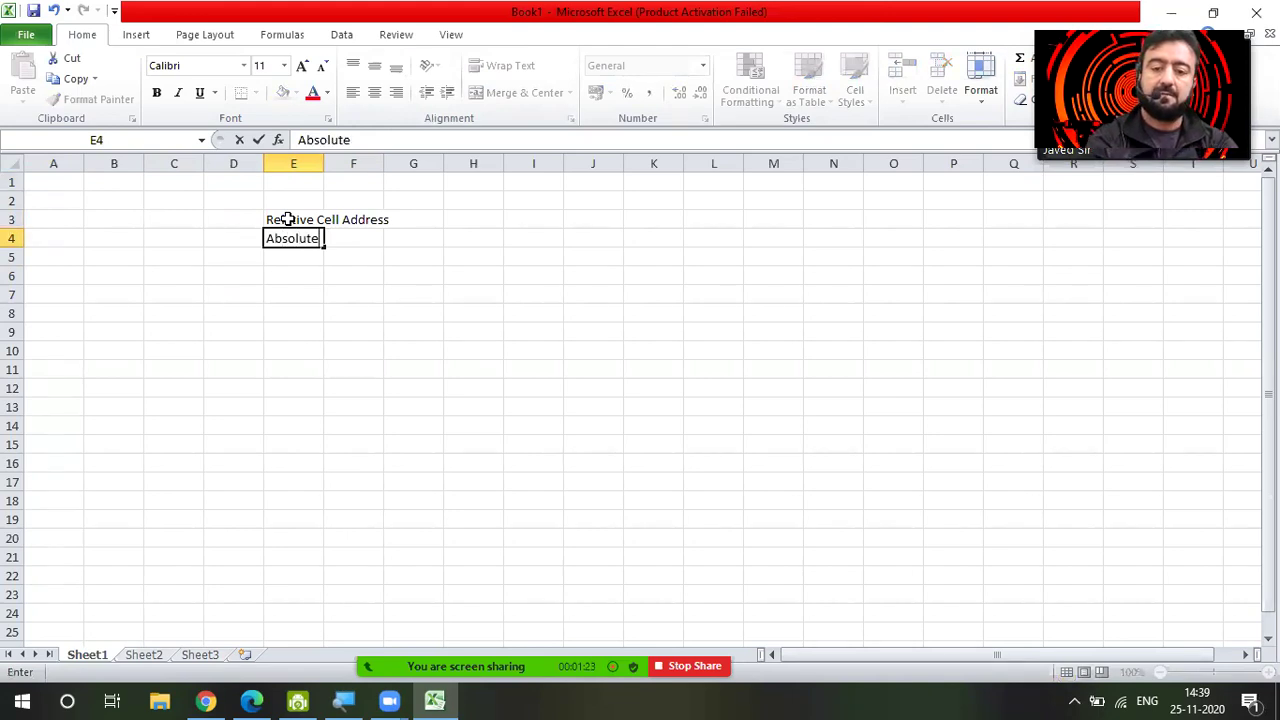
text( Cel)
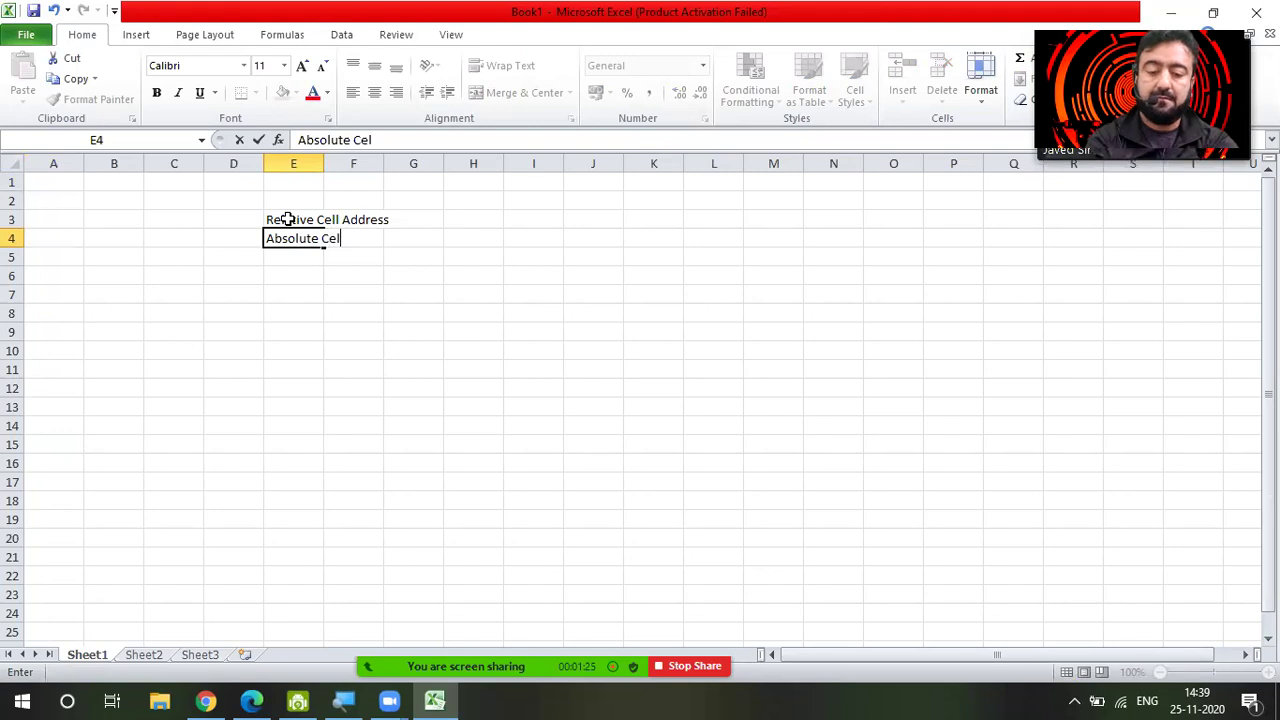
text(l Addre)
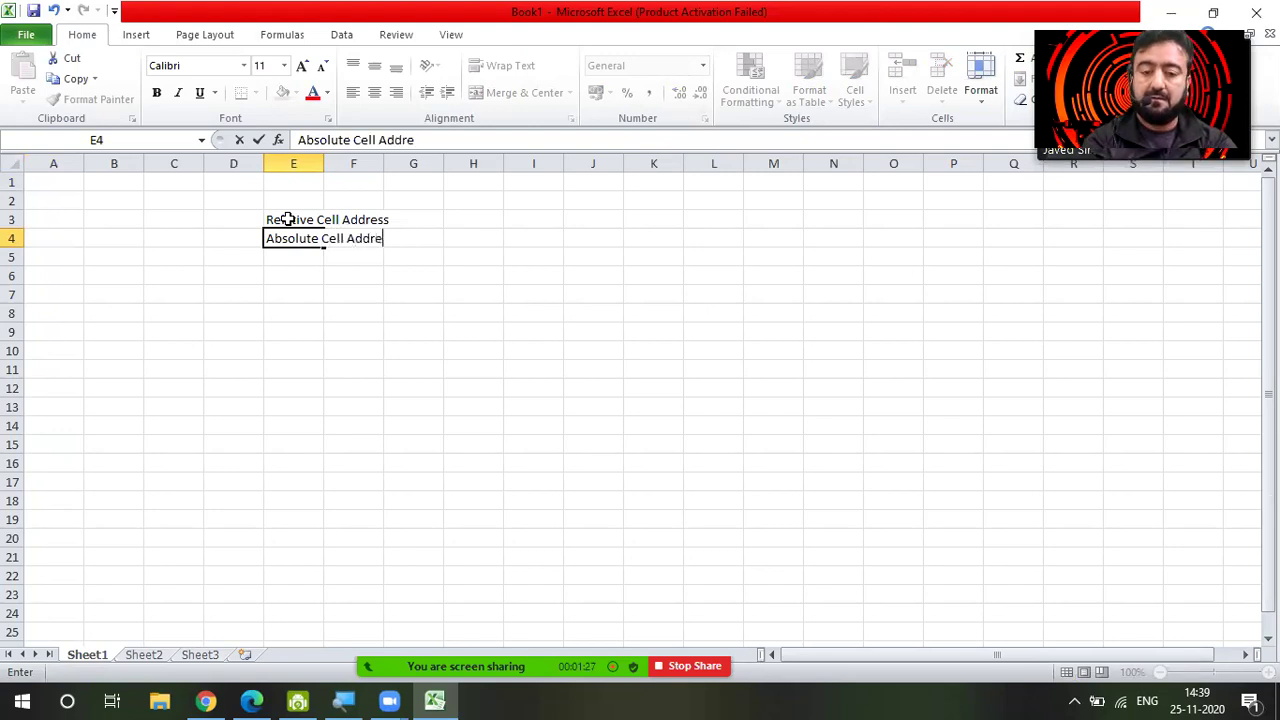
text(ss)
key(Return)
text(M)
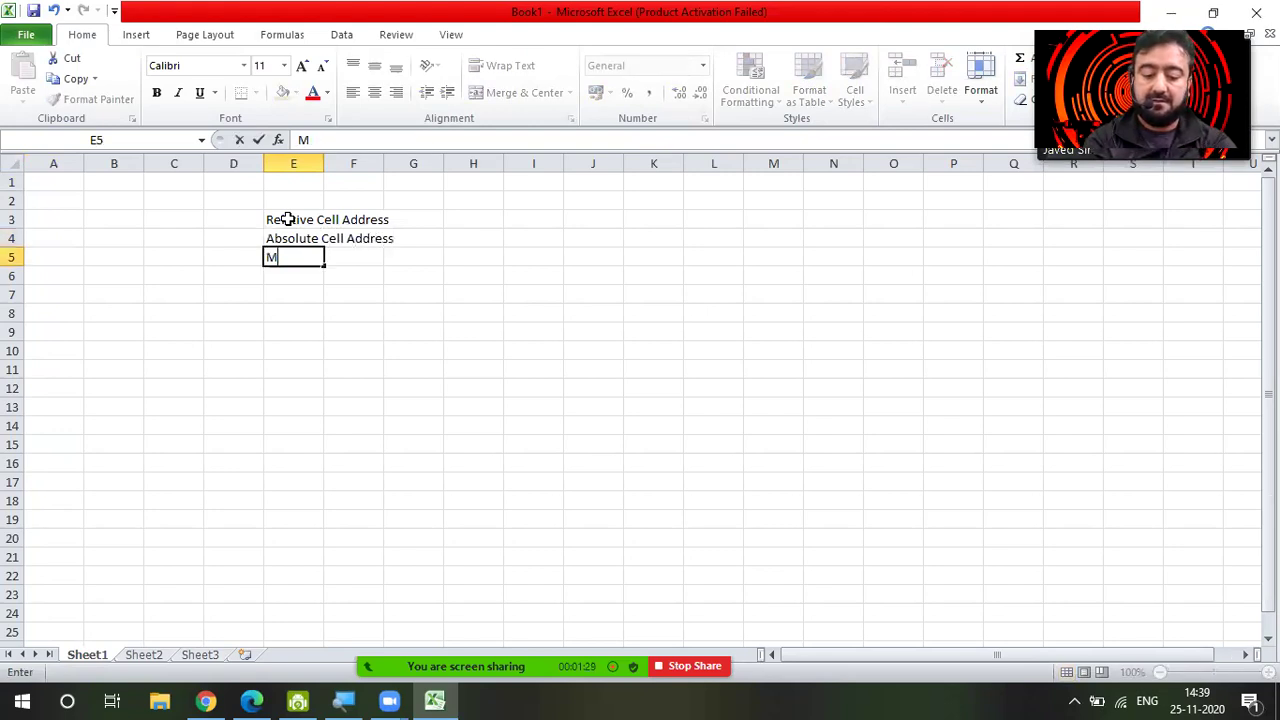
text(ixed)
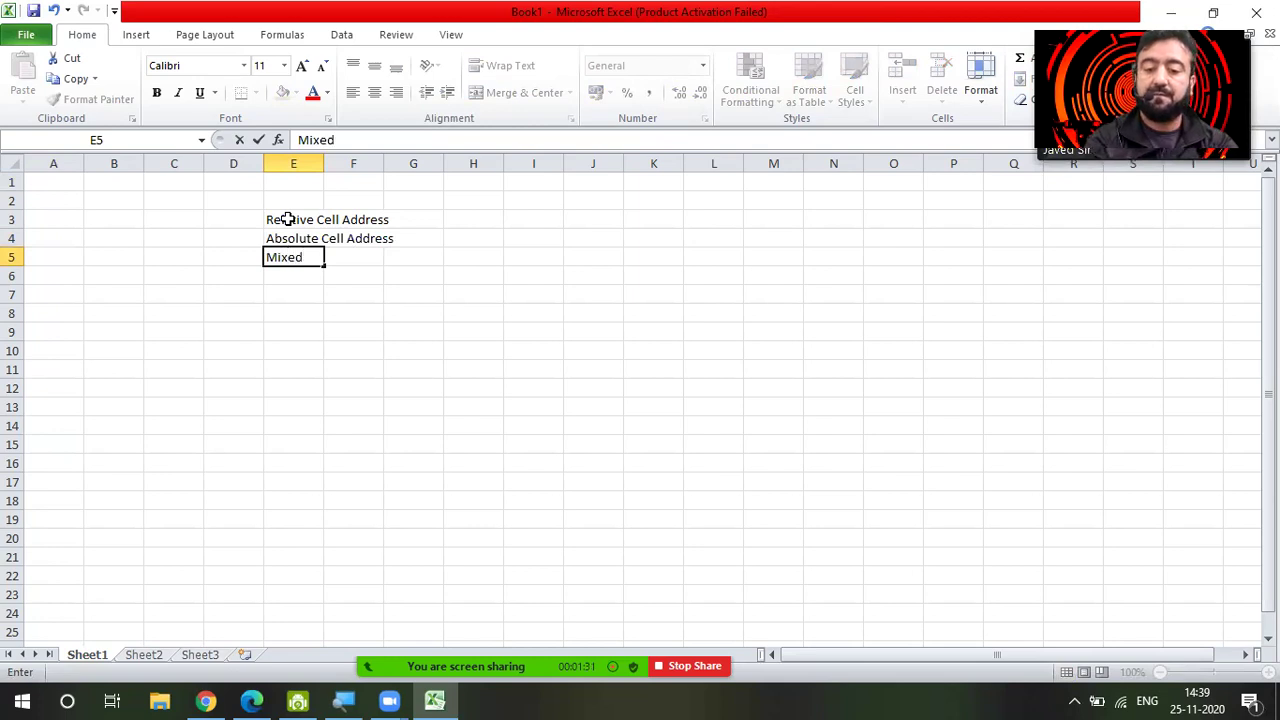
text( Ceel Address)
key(Return)
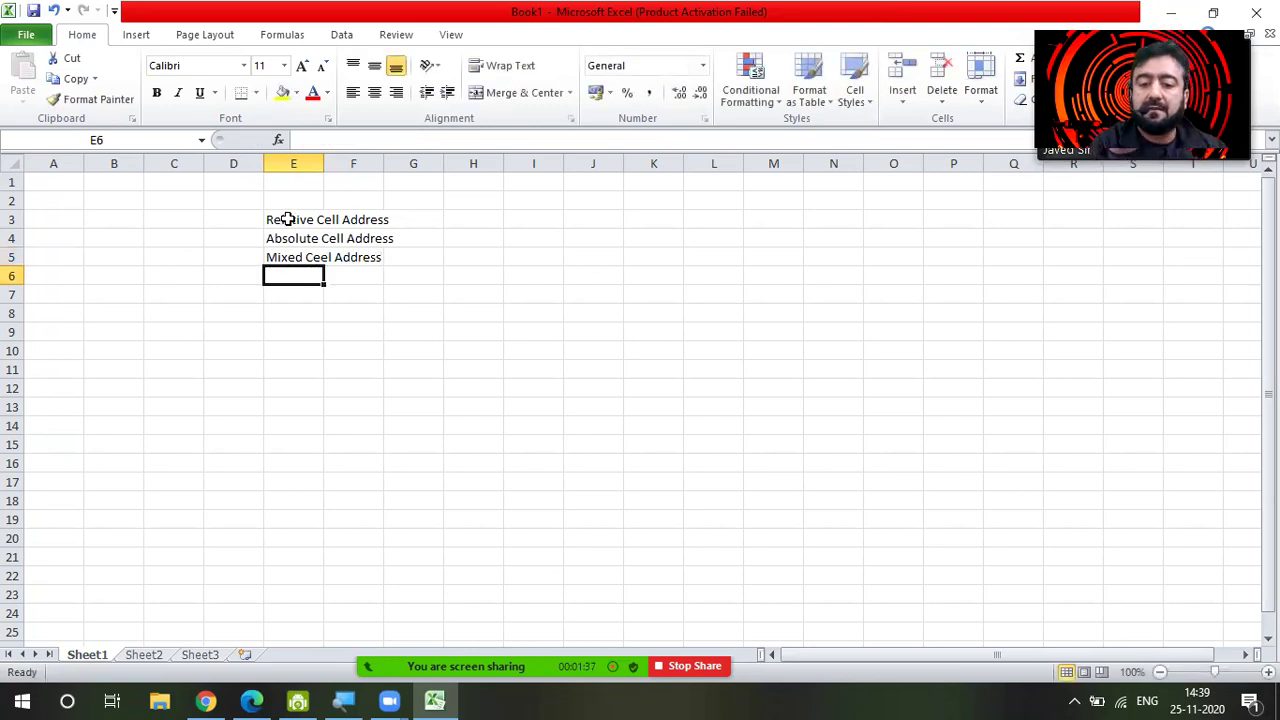
drag(282, 219, 357, 257)
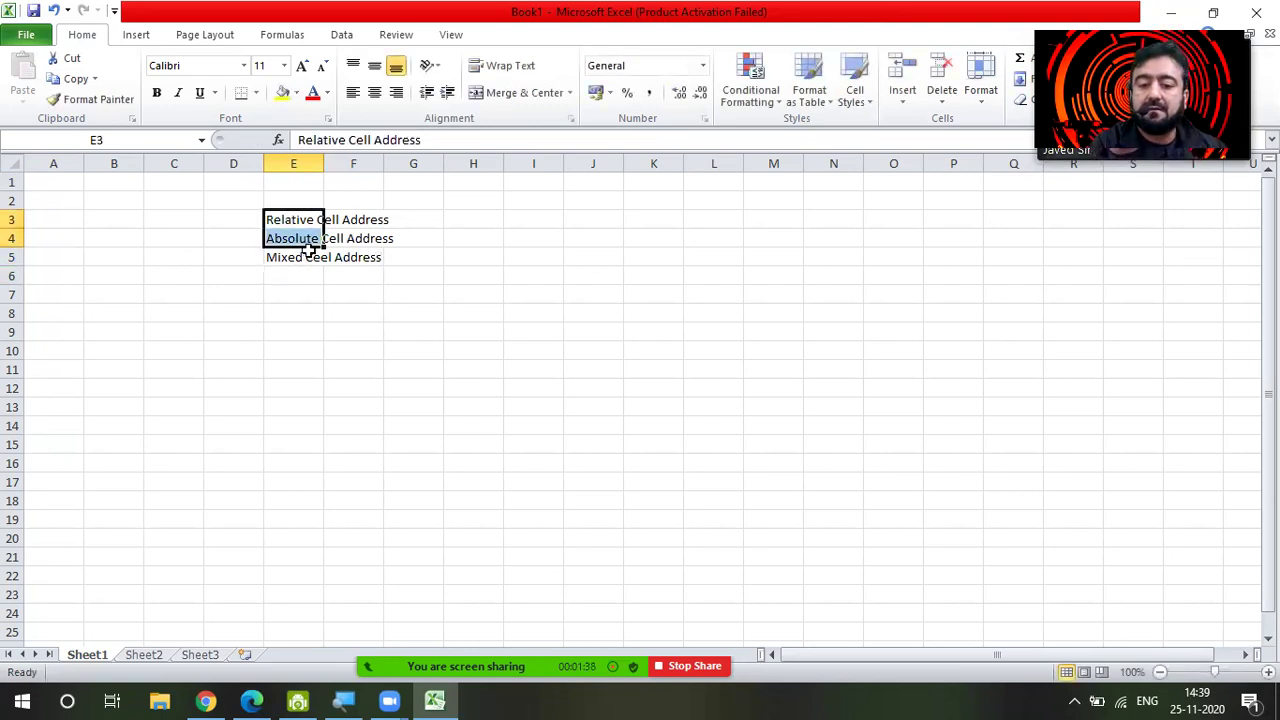
Format the three labels in E3:E5 as 16-point bold
click(284, 66)
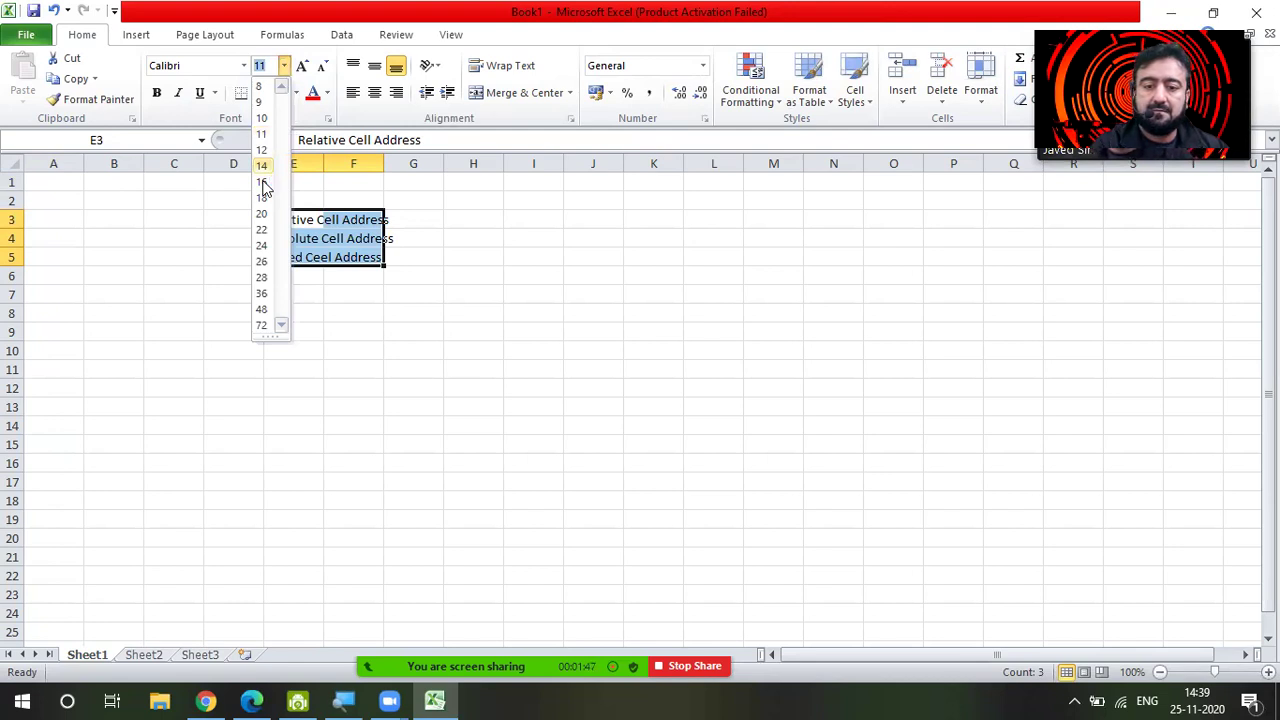
click(262, 183)
click(526, 275)
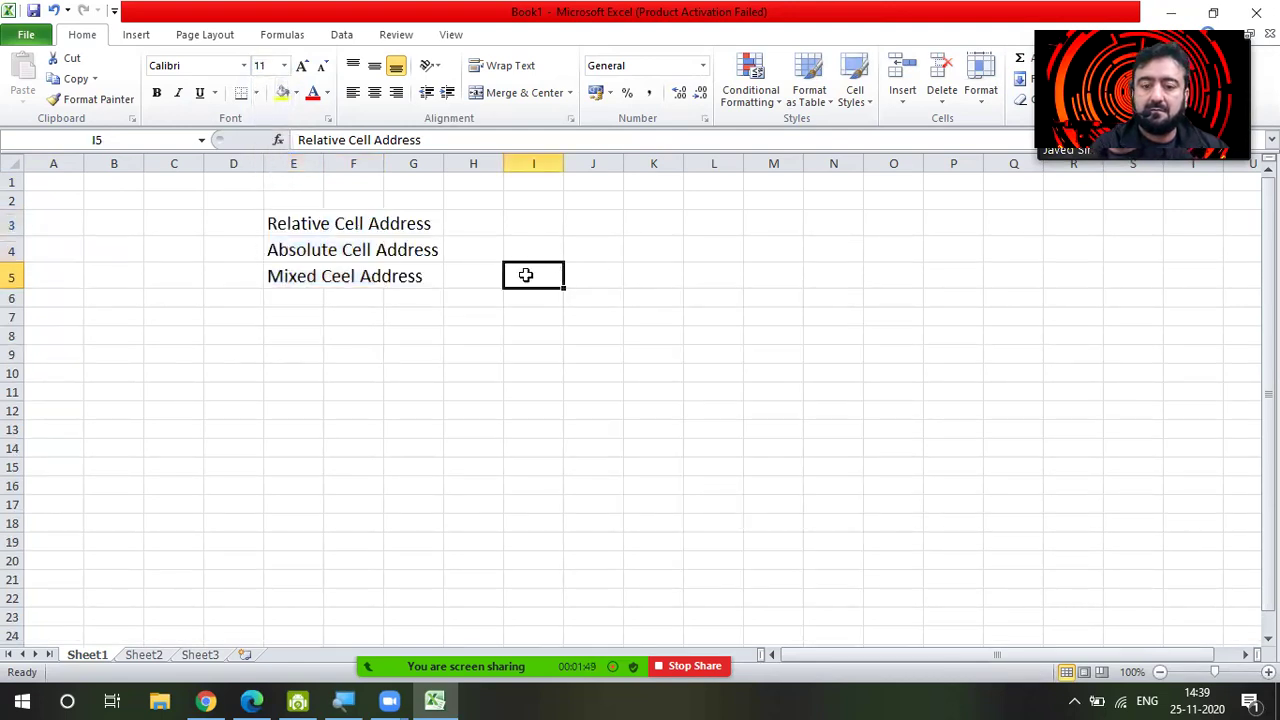
drag(303, 218, 303, 270)
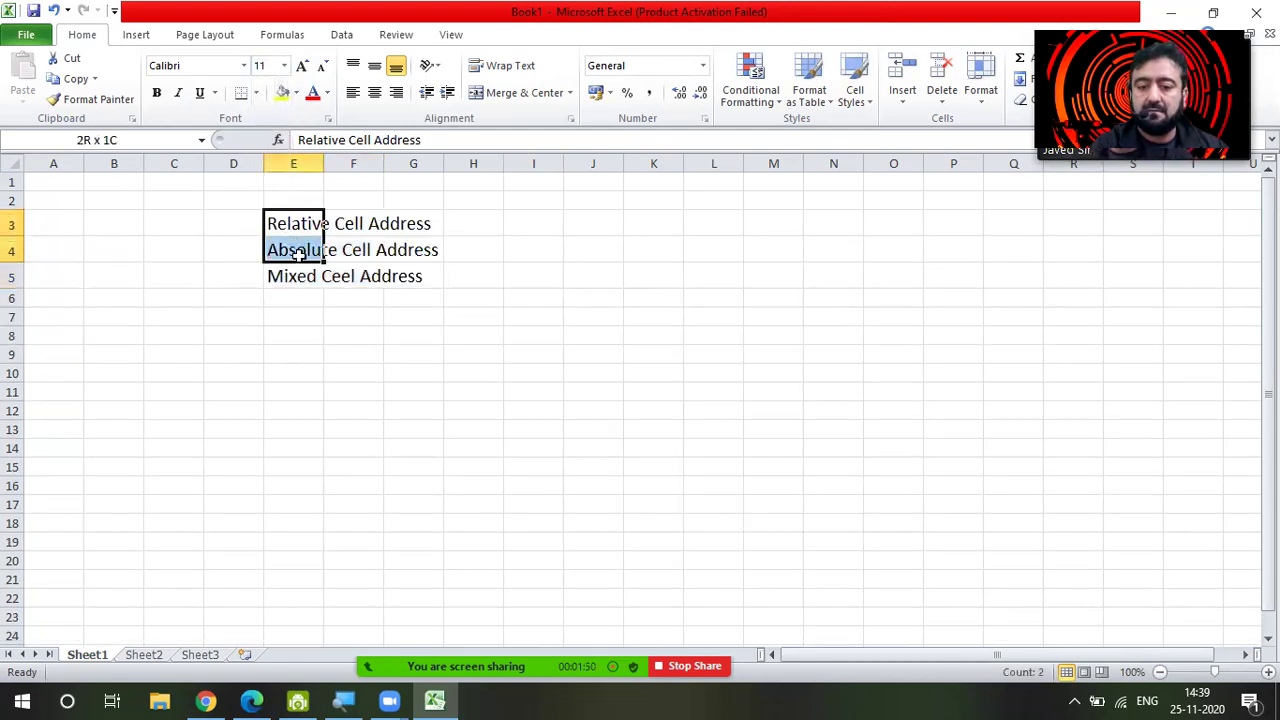
click(158, 93)
drag(410, 372, 355, 372)
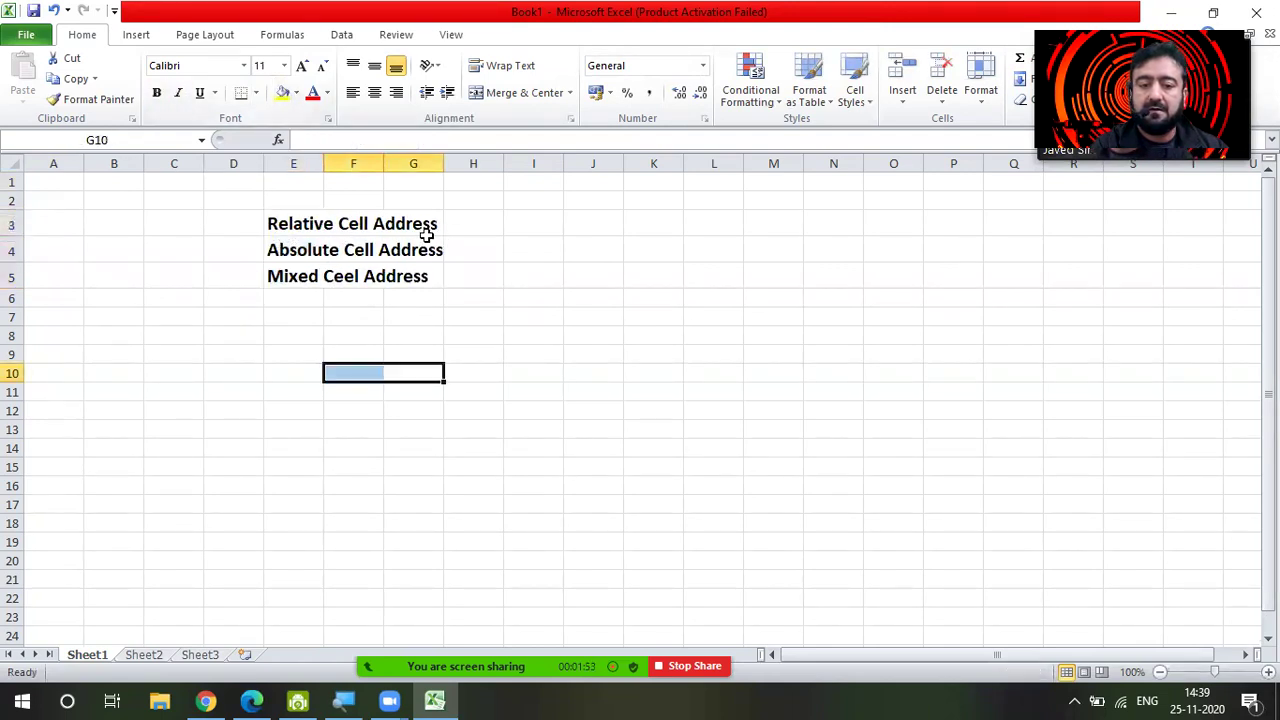
click(508, 225)
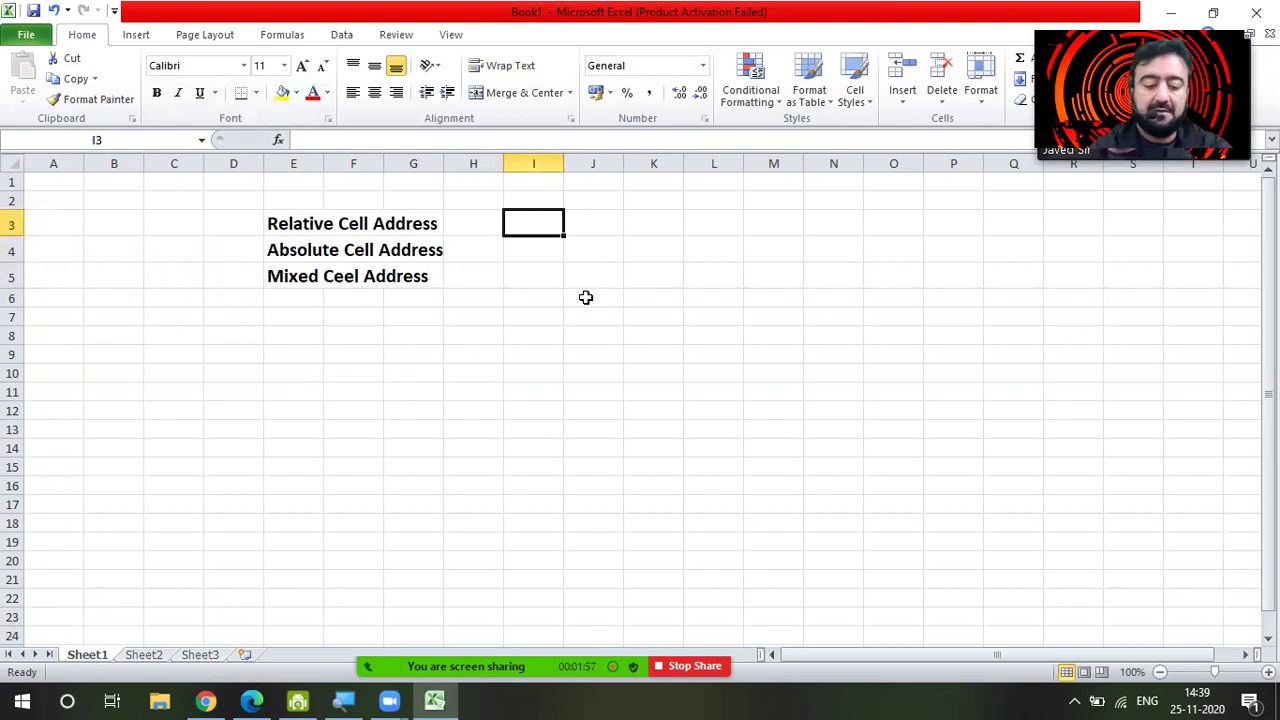
Enter the relative-reference formula =A1 in cell I3, then move back to A1
text(=)
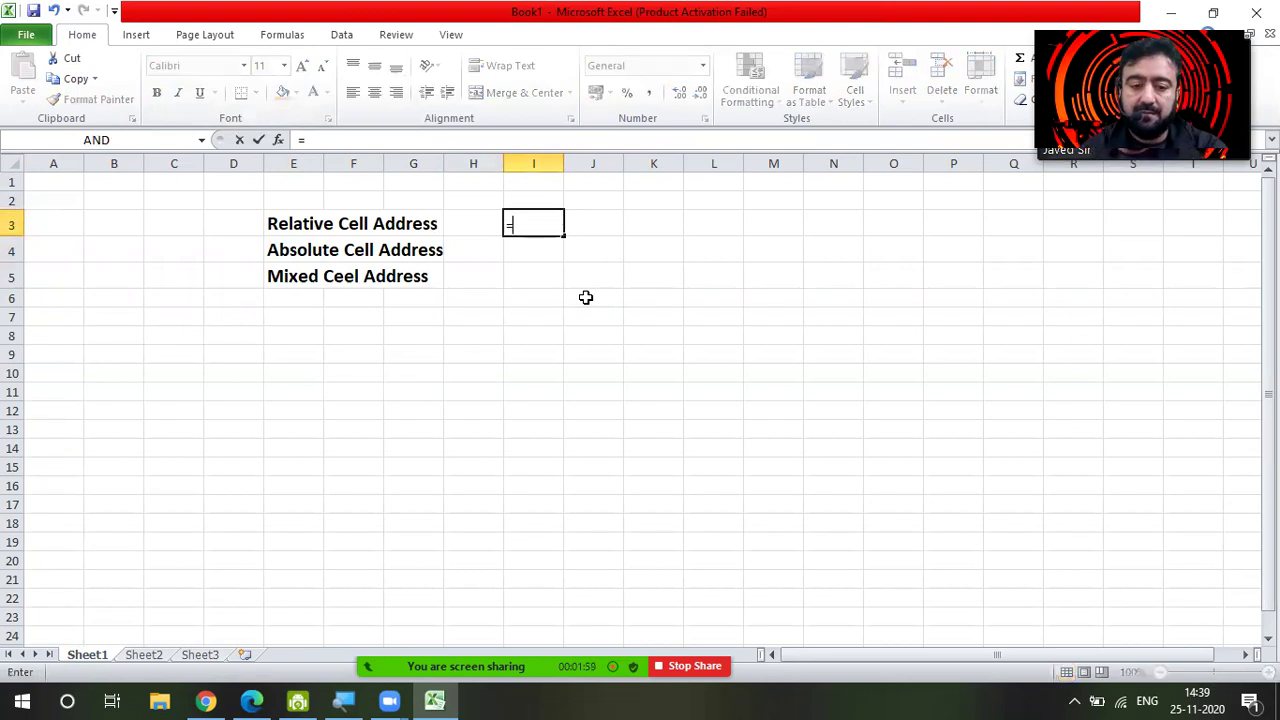
text(A)
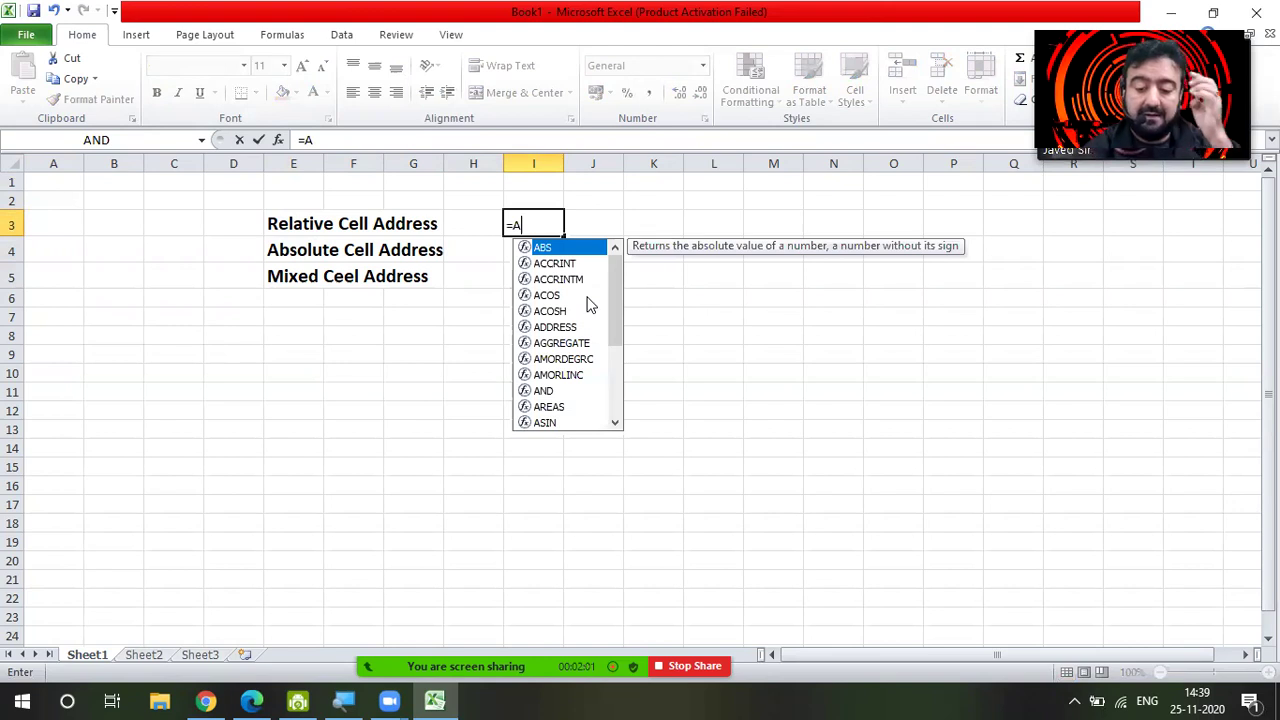
text(1)
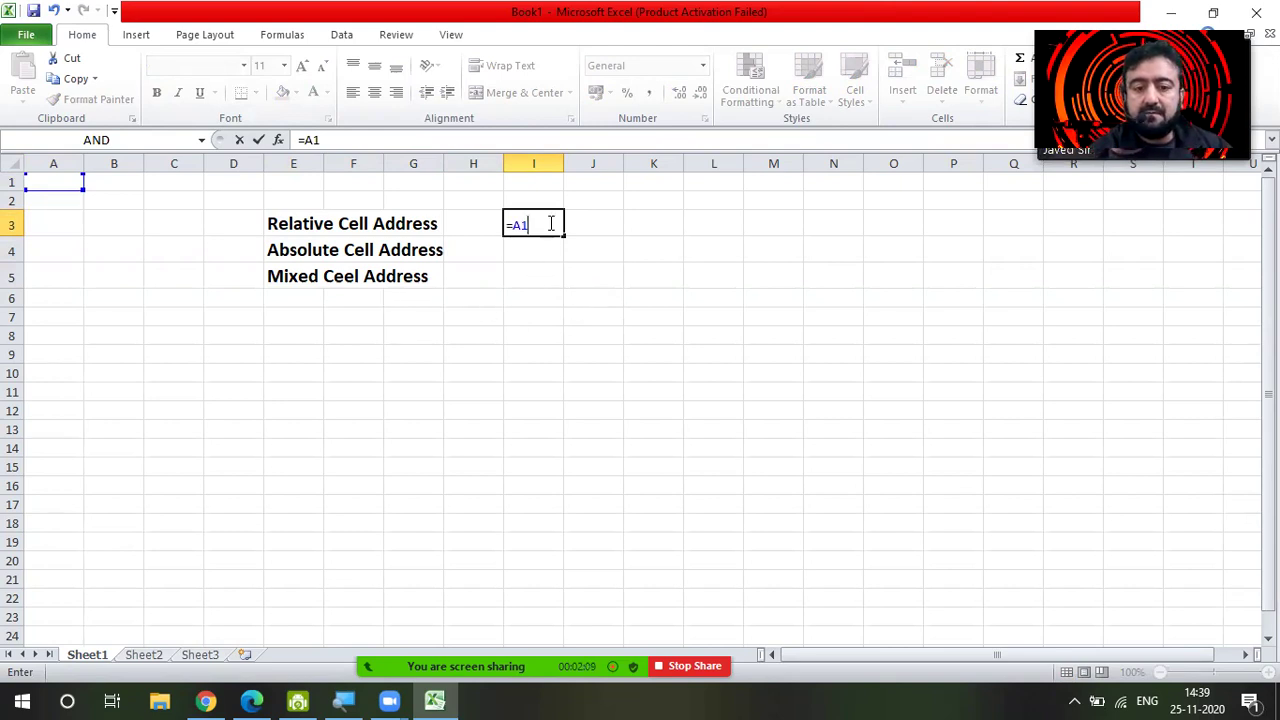
click(549, 254)
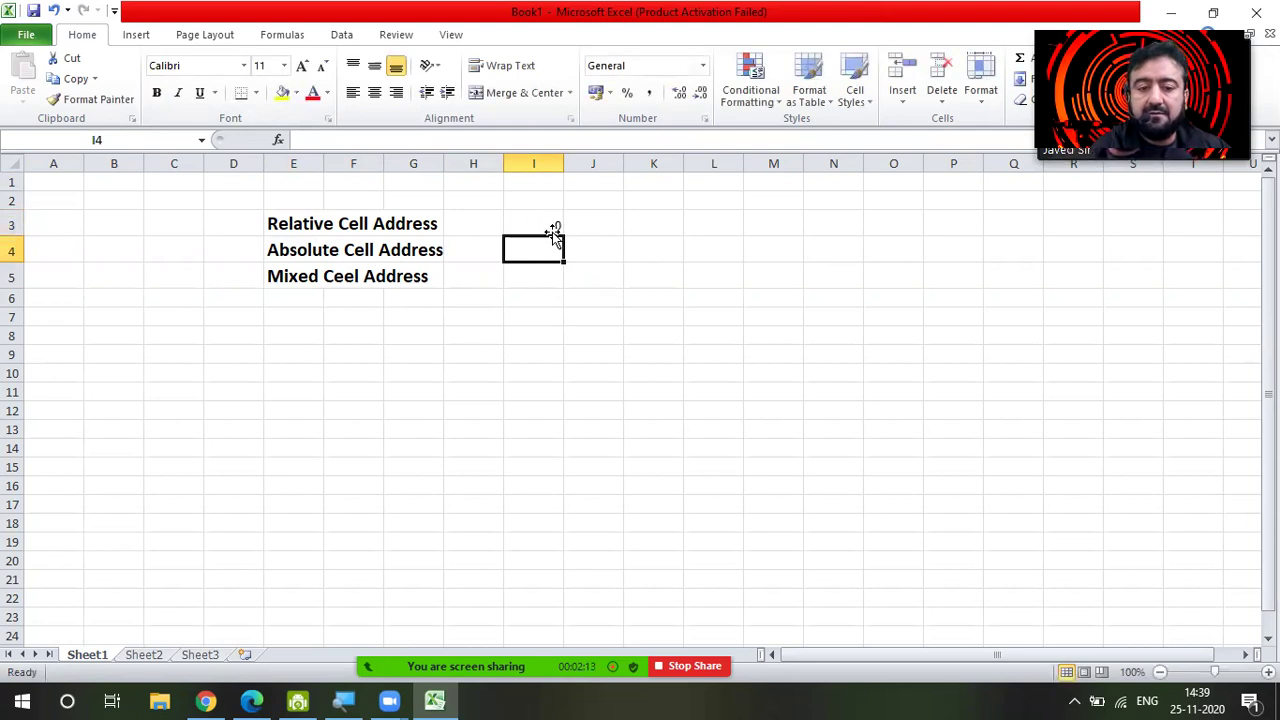
double_click(551, 224)
text(=A1)
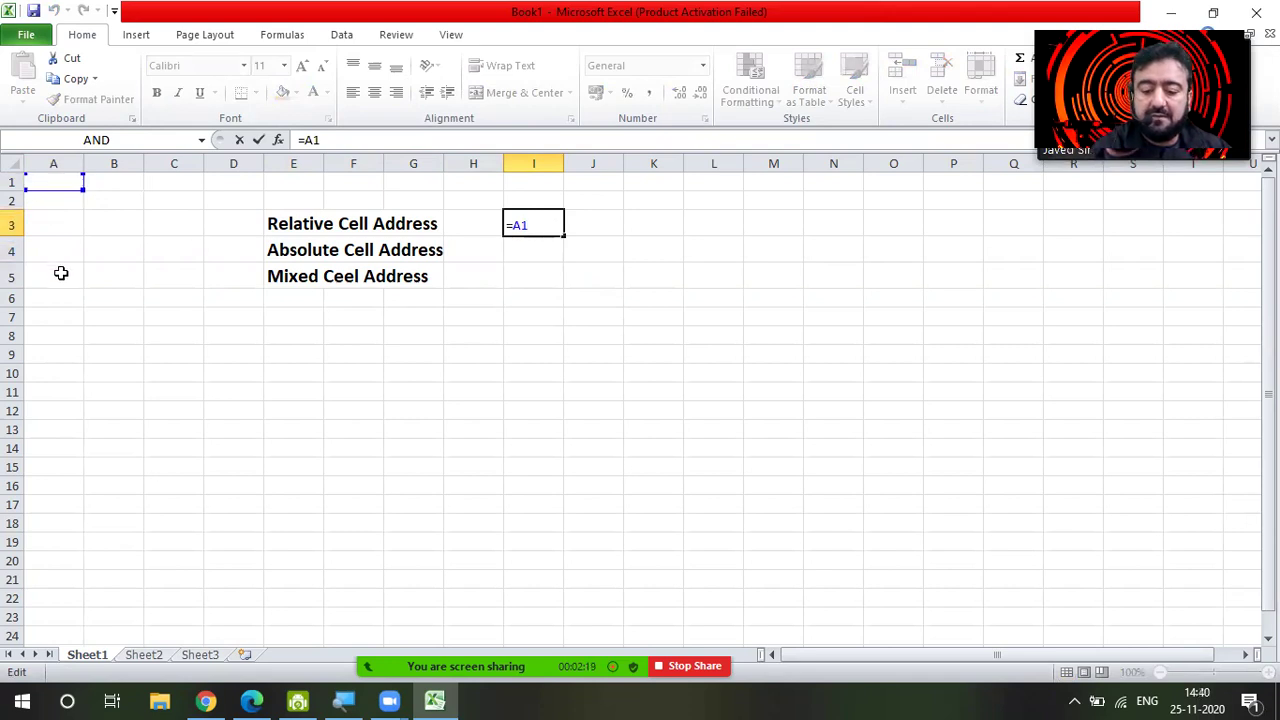
text(gon)
key(BackSpace)
key(BackSpace)
key(BackSpace)
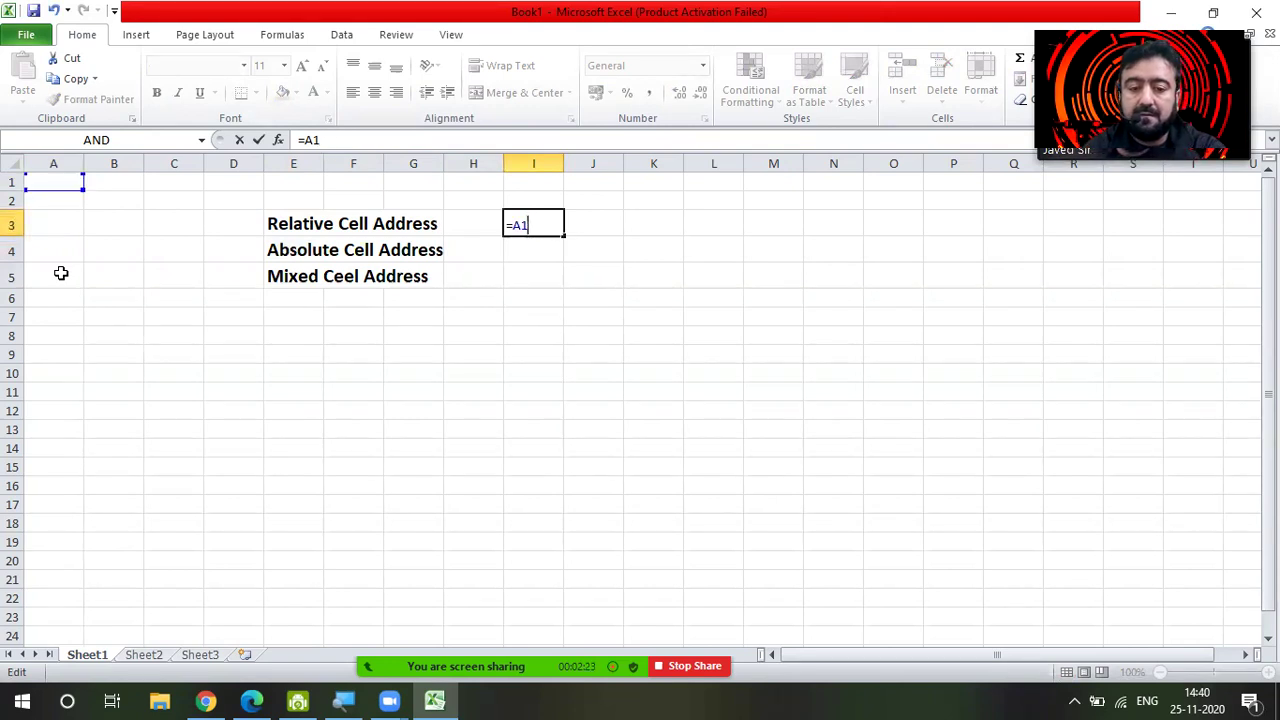
key(Return)
key(Up)
key(Left)
key(Left)
key(Left)
key(Left)
key(Left)
key(Left)
key(Left)
key(Up)
key(Up)
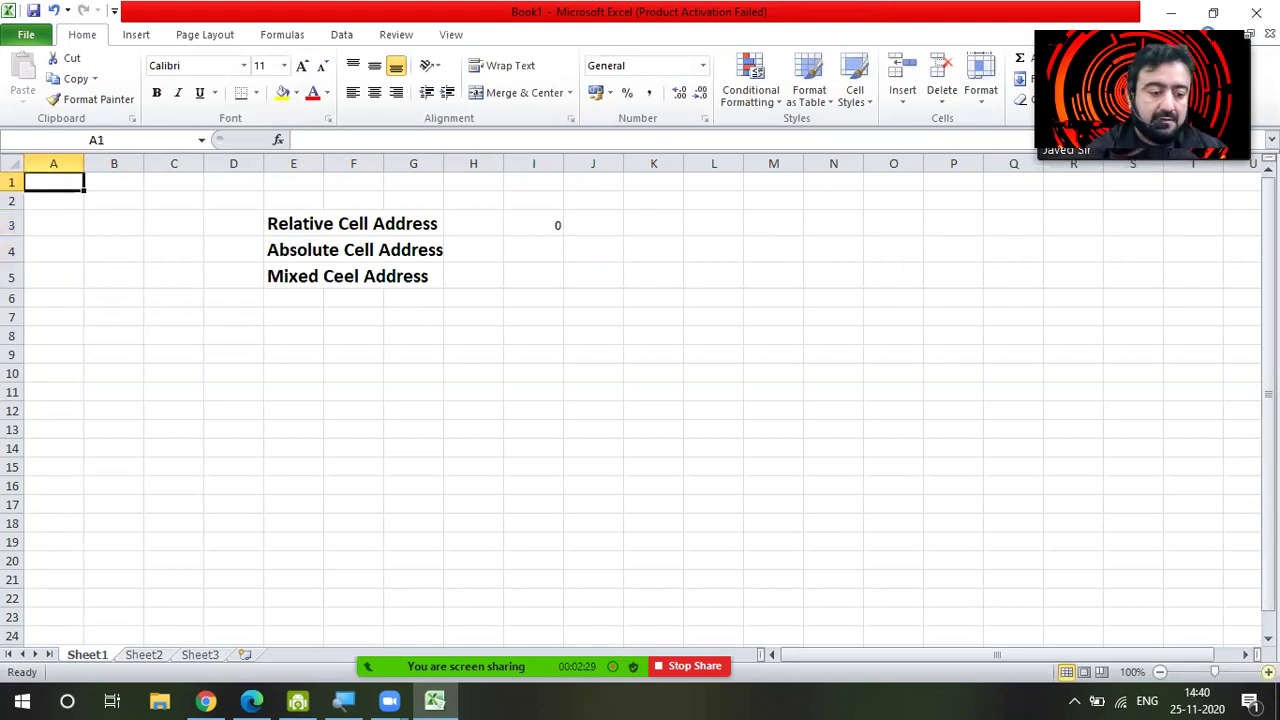
Zoom the sheet in from 100% to 130%
click(1268, 672)
click(1268, 672)
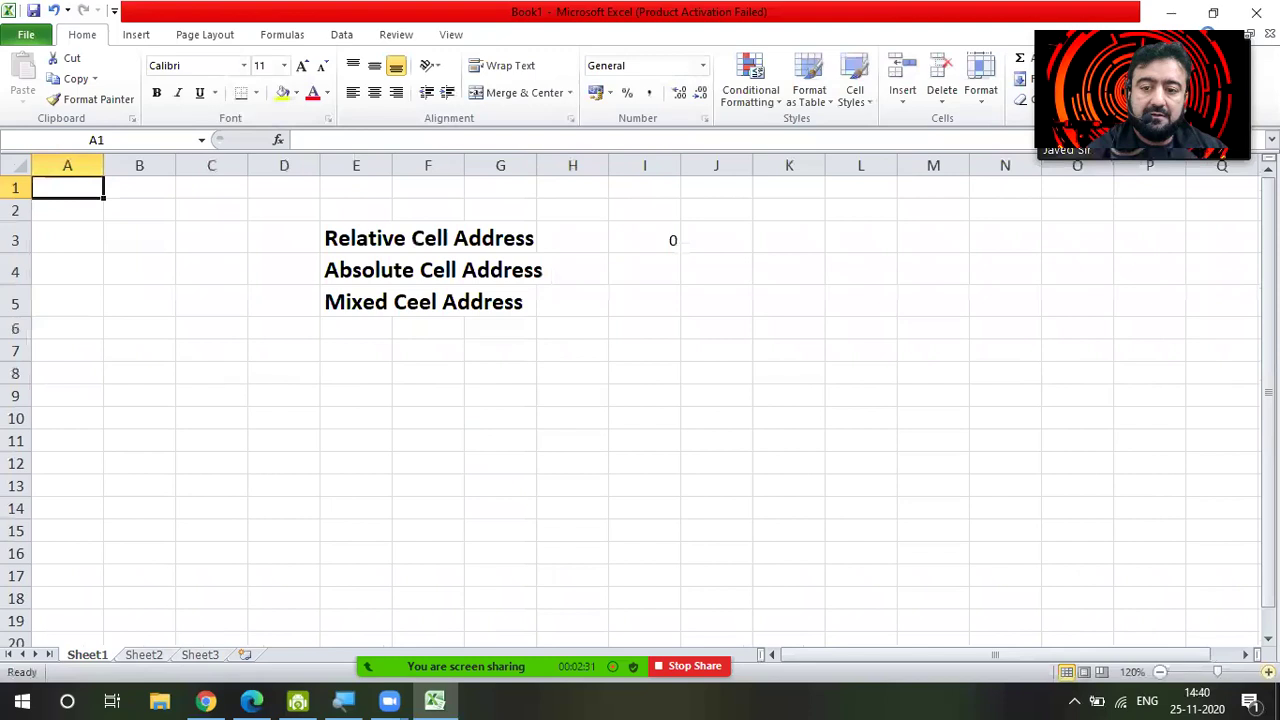
click(1268, 672)
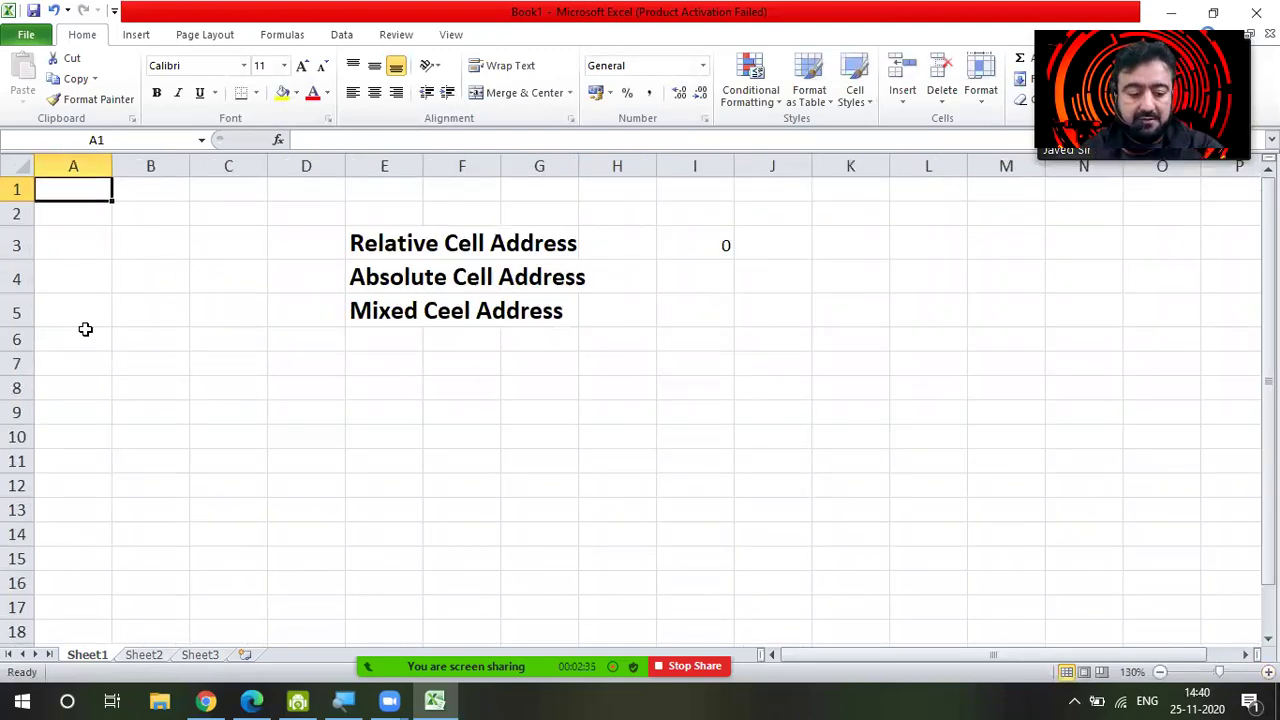
Enter 200 in A1 and confirm I3's =A1 formula now shows 200
text(200)
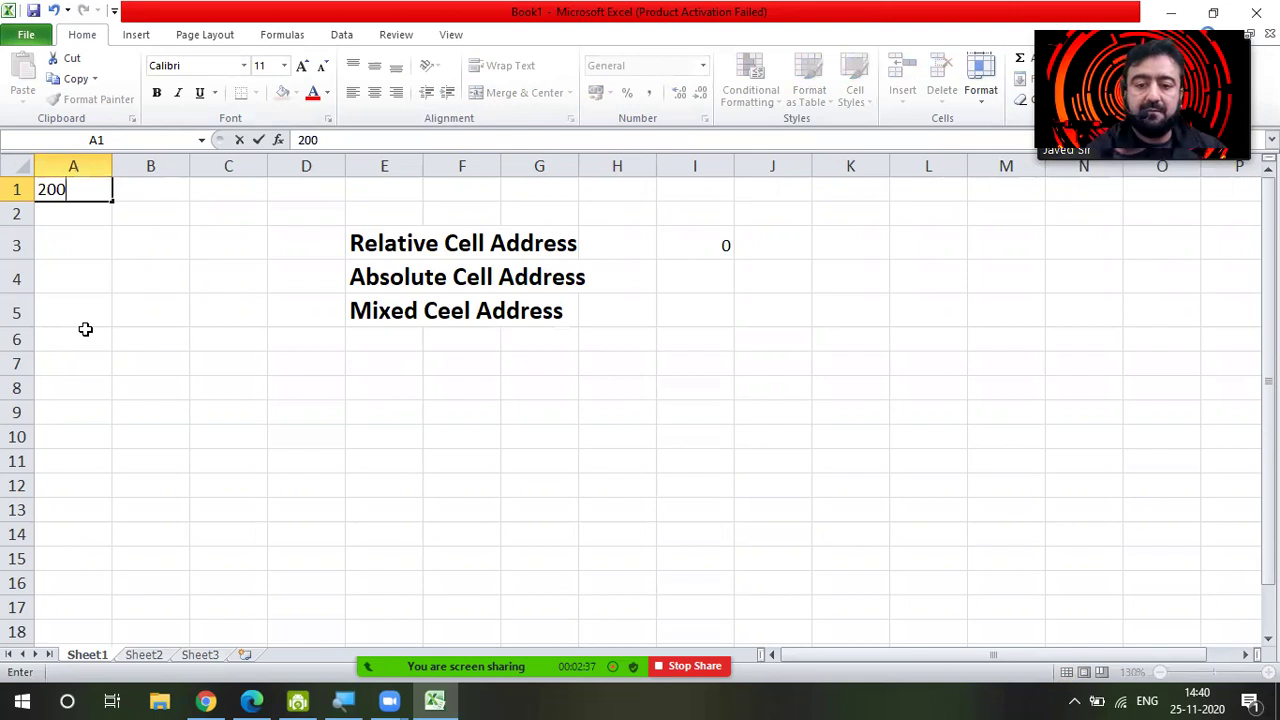
key(Return)
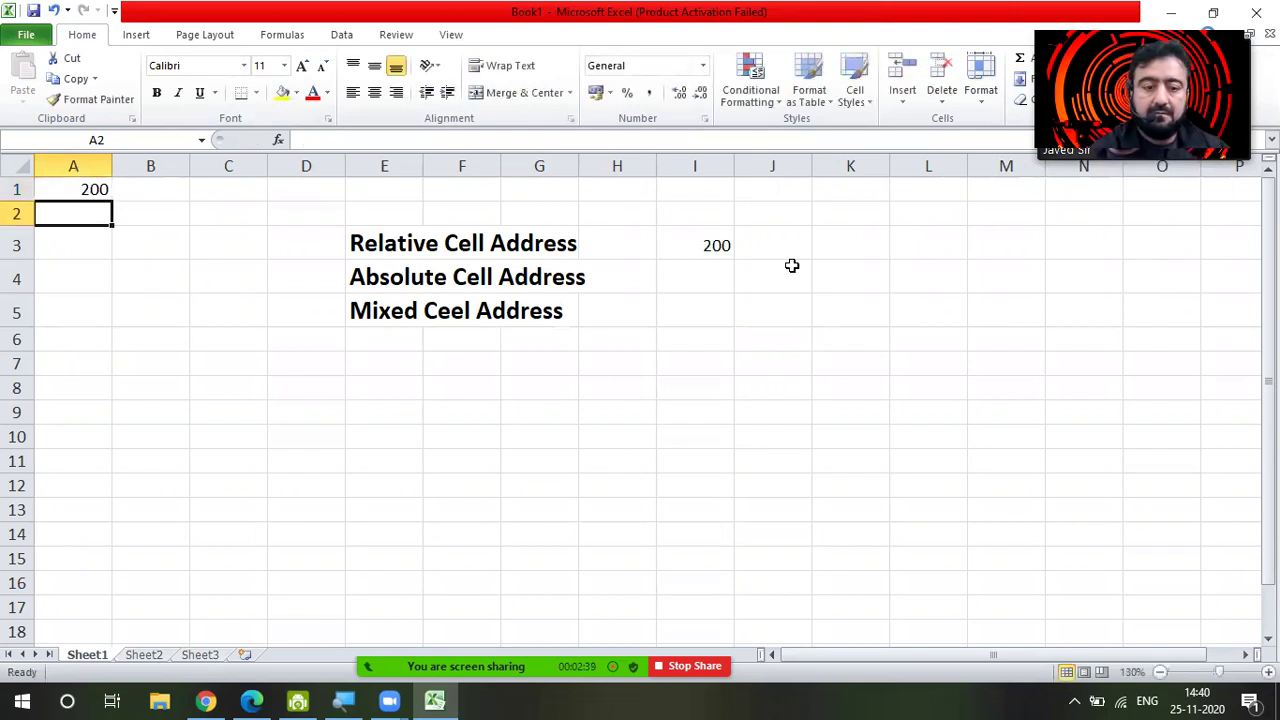
click(707, 245)
double_click(683, 247)
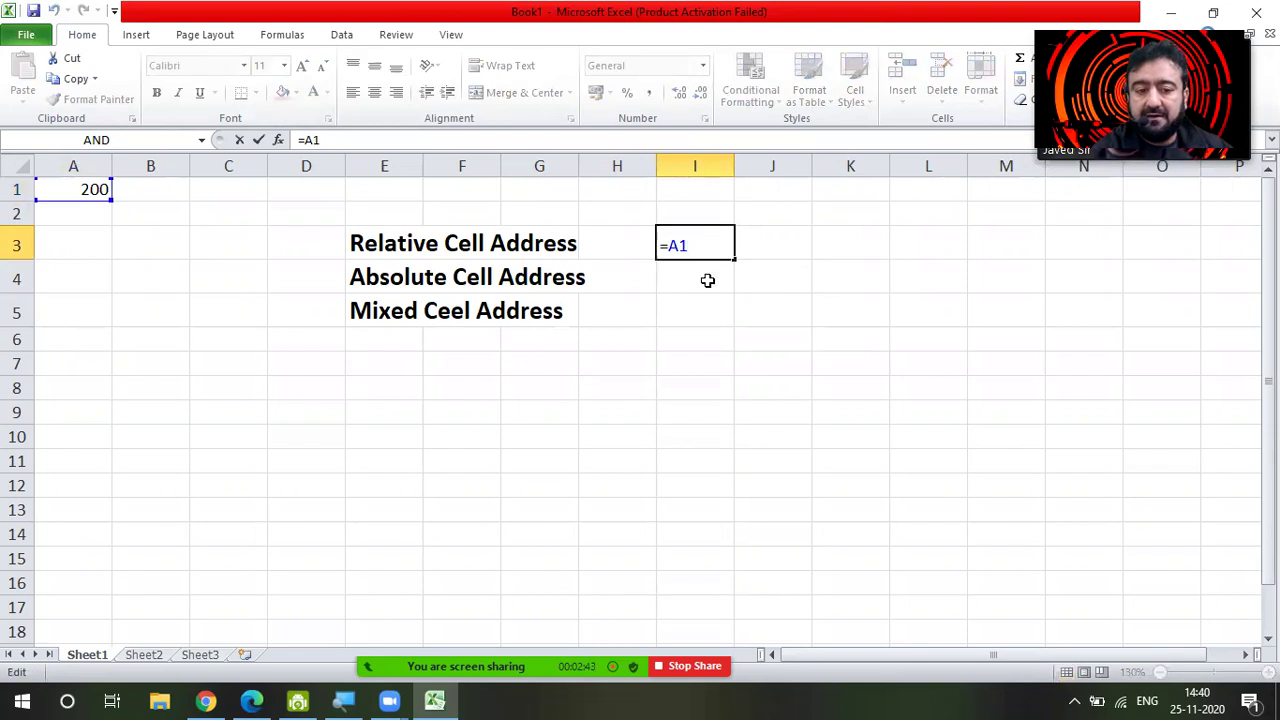
key(Return)
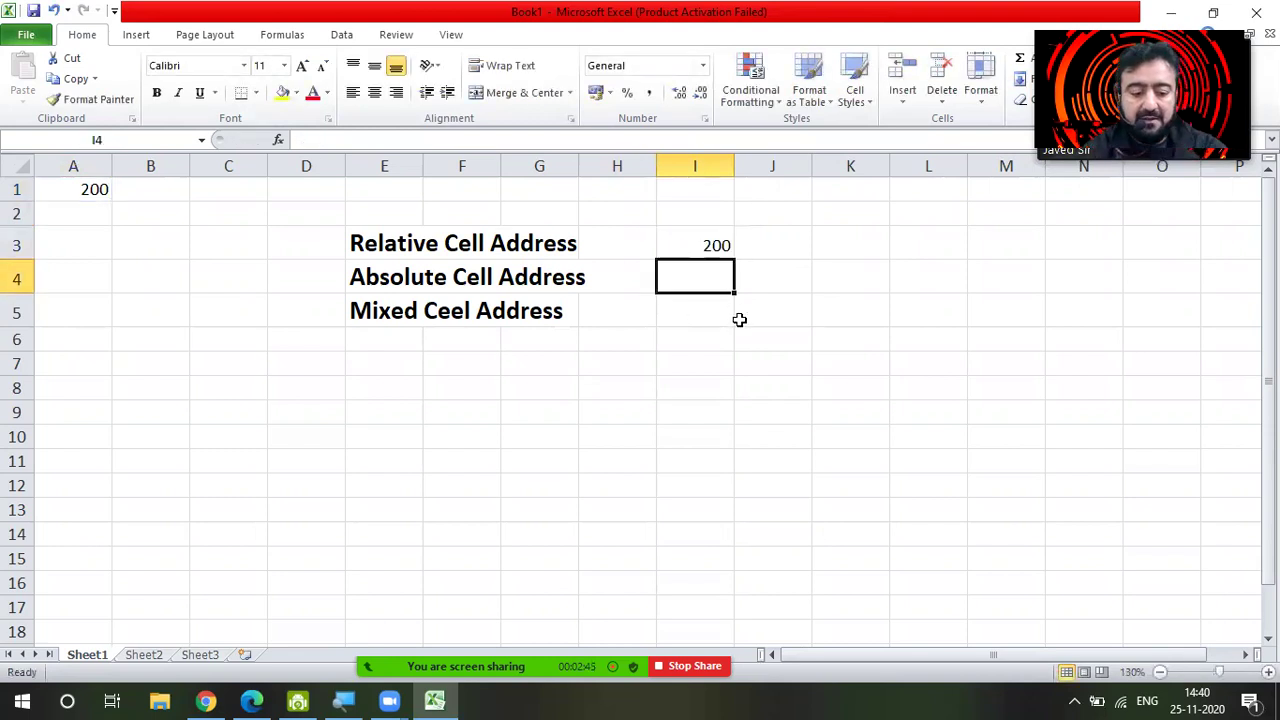
Enter the absolute formula =$A$1 in cell I4 so it also shows 200
text(=)
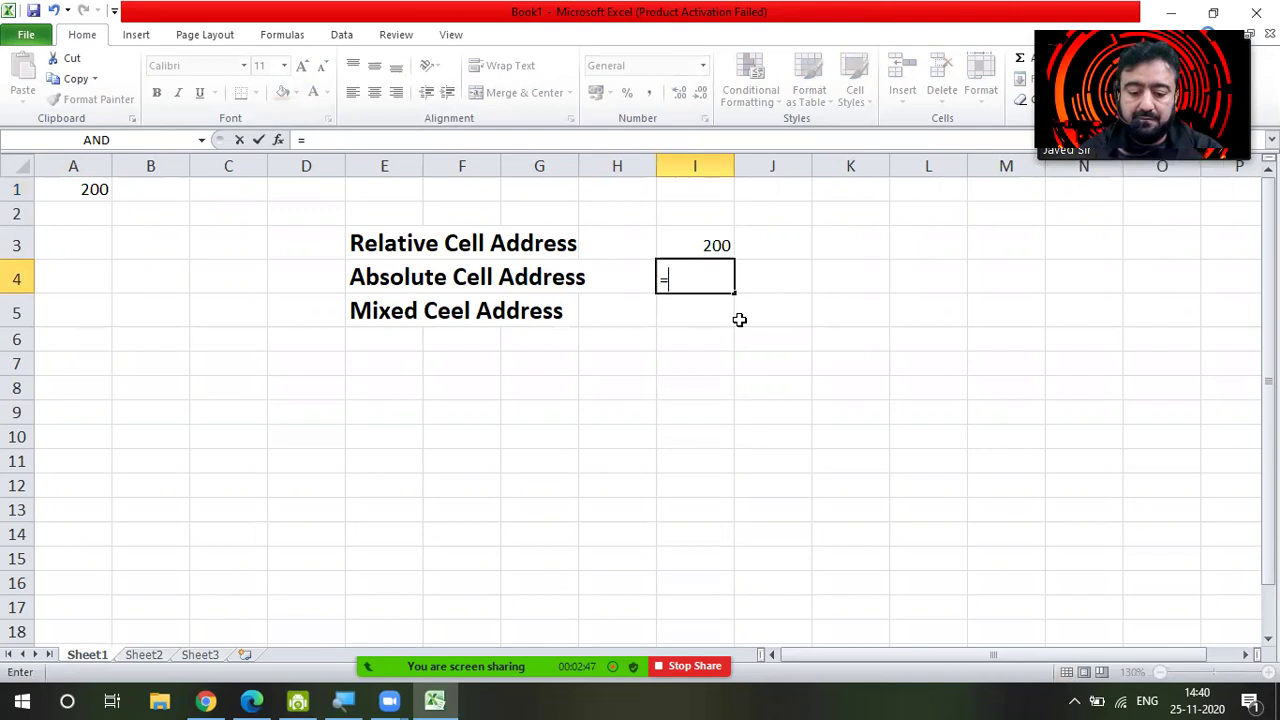
text($A)
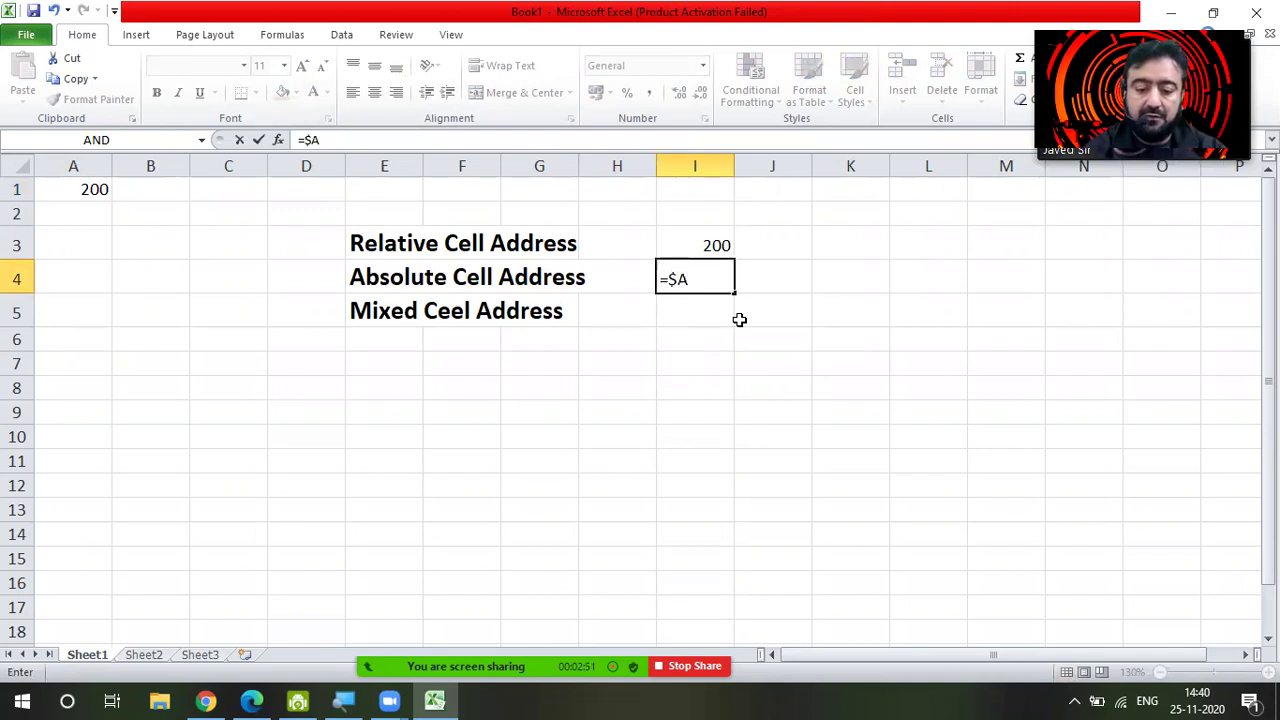
text($!)
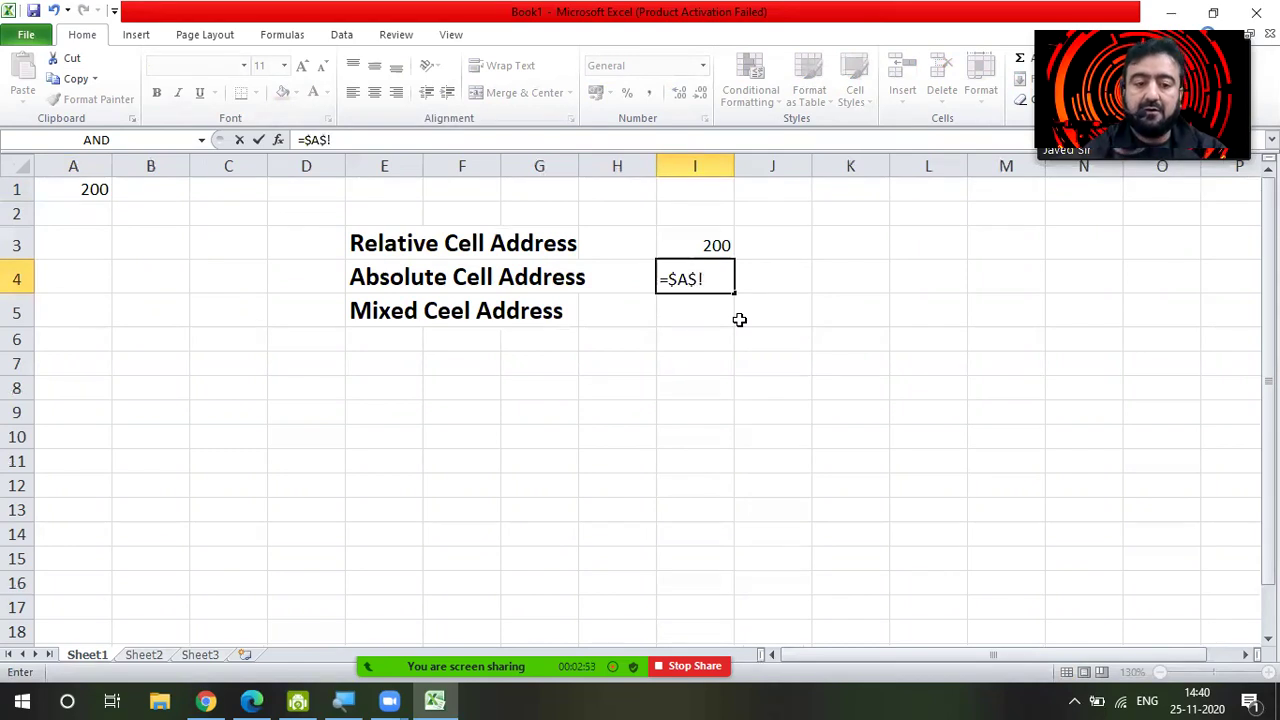
key(BackSpace)
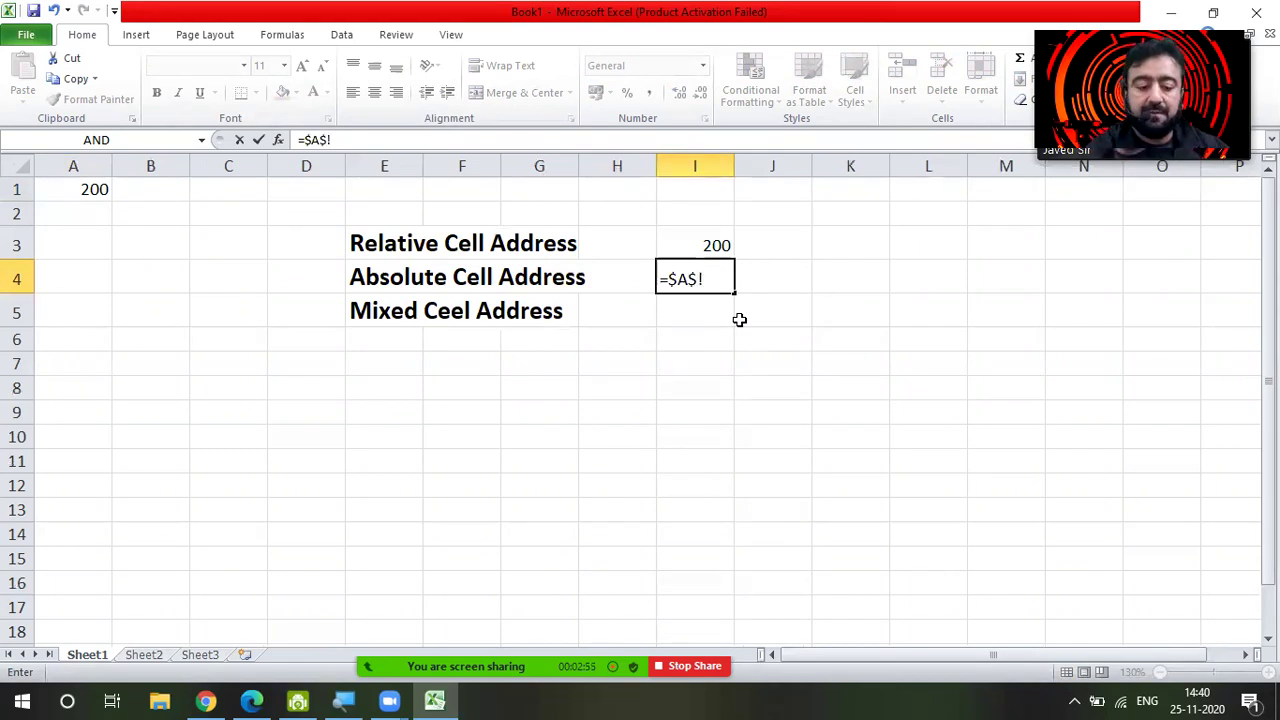
key(BackSpace)
text(1)
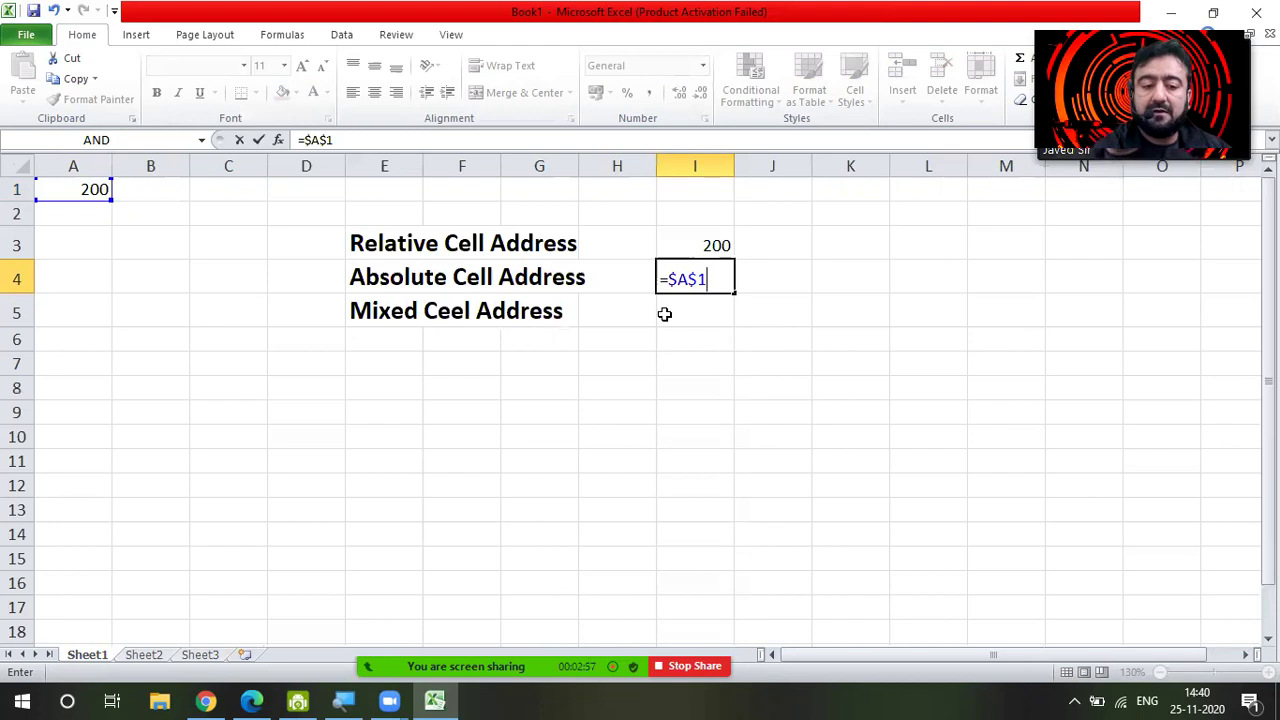
click(664, 314)
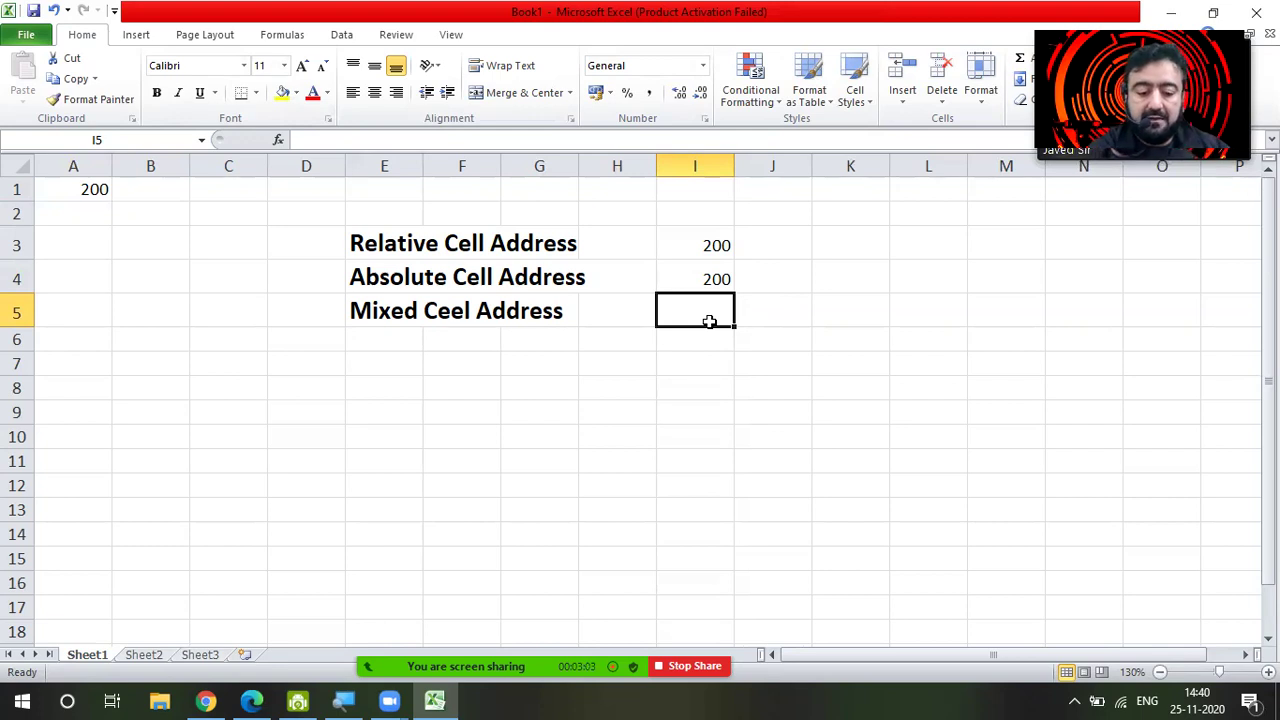
Enter the mixed formulas =$A1 in I5 and =A$1 in I6, both showing 200
text(=$A)
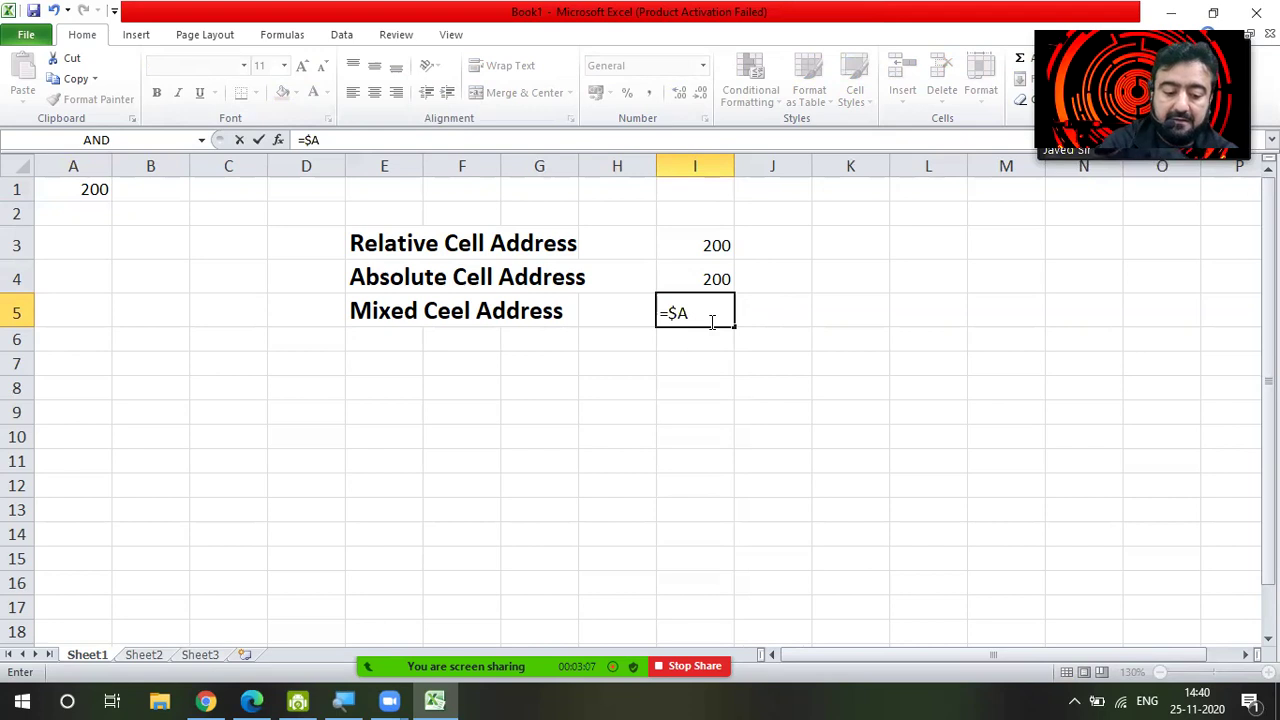
text(1)
key(Return)
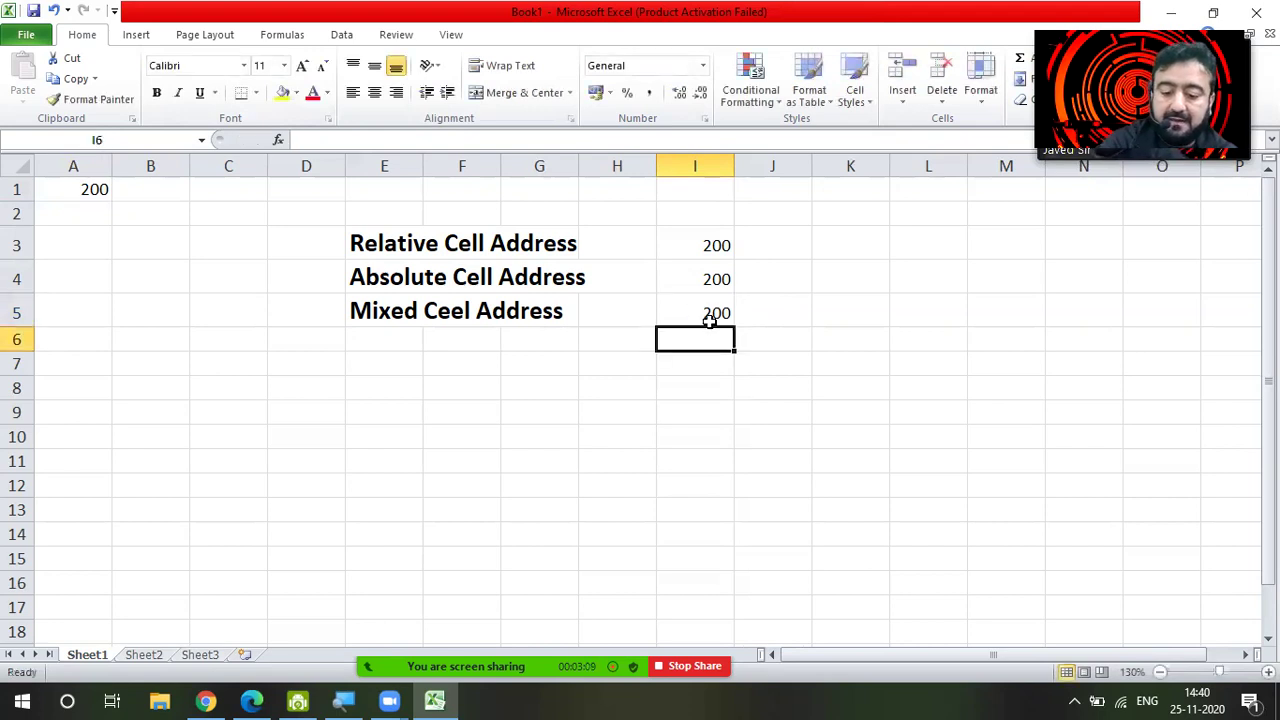
text($A)
key(BackSpace)
key(BackSpace)
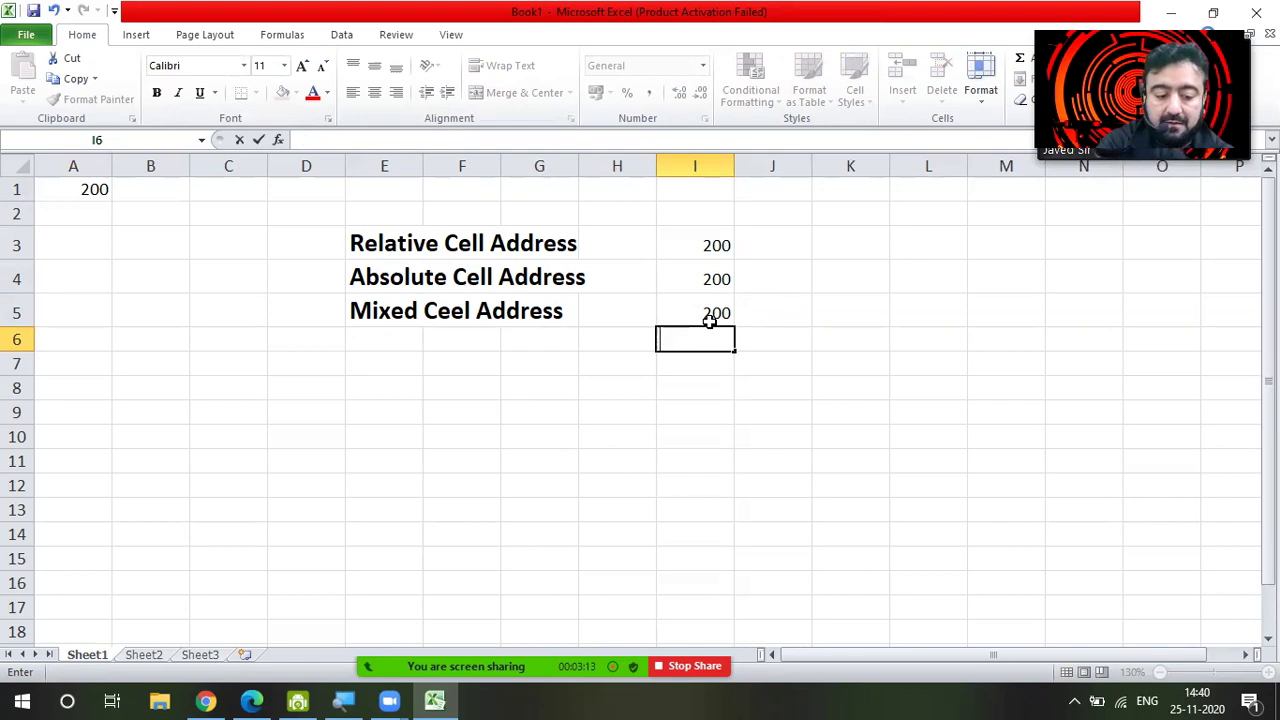
text(=$)
key(BackSpace)
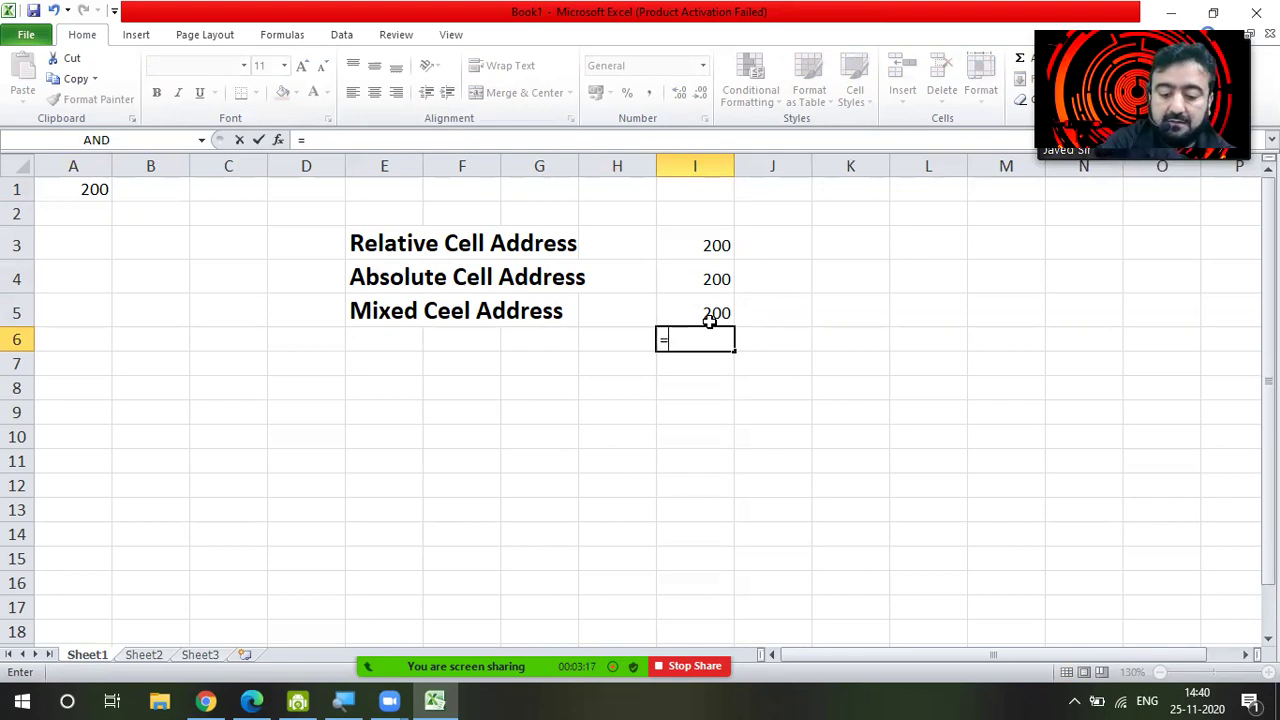
text(A$)
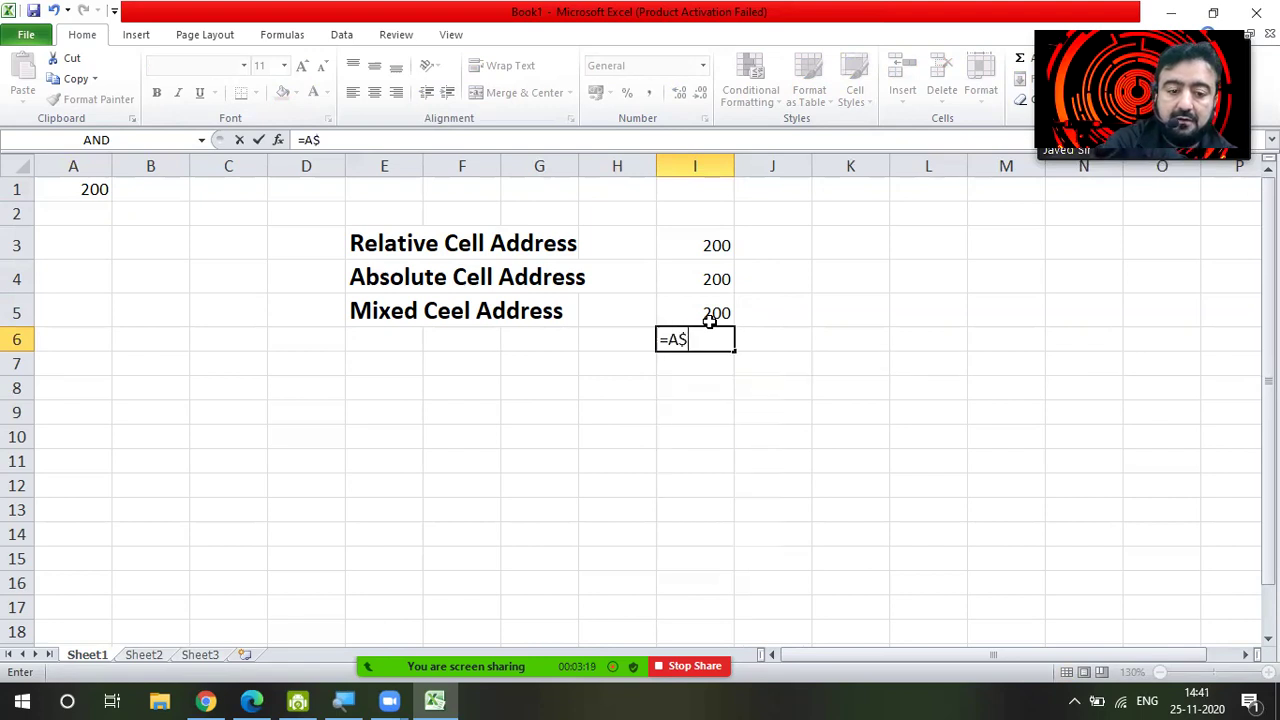
text(1)
key(Return)
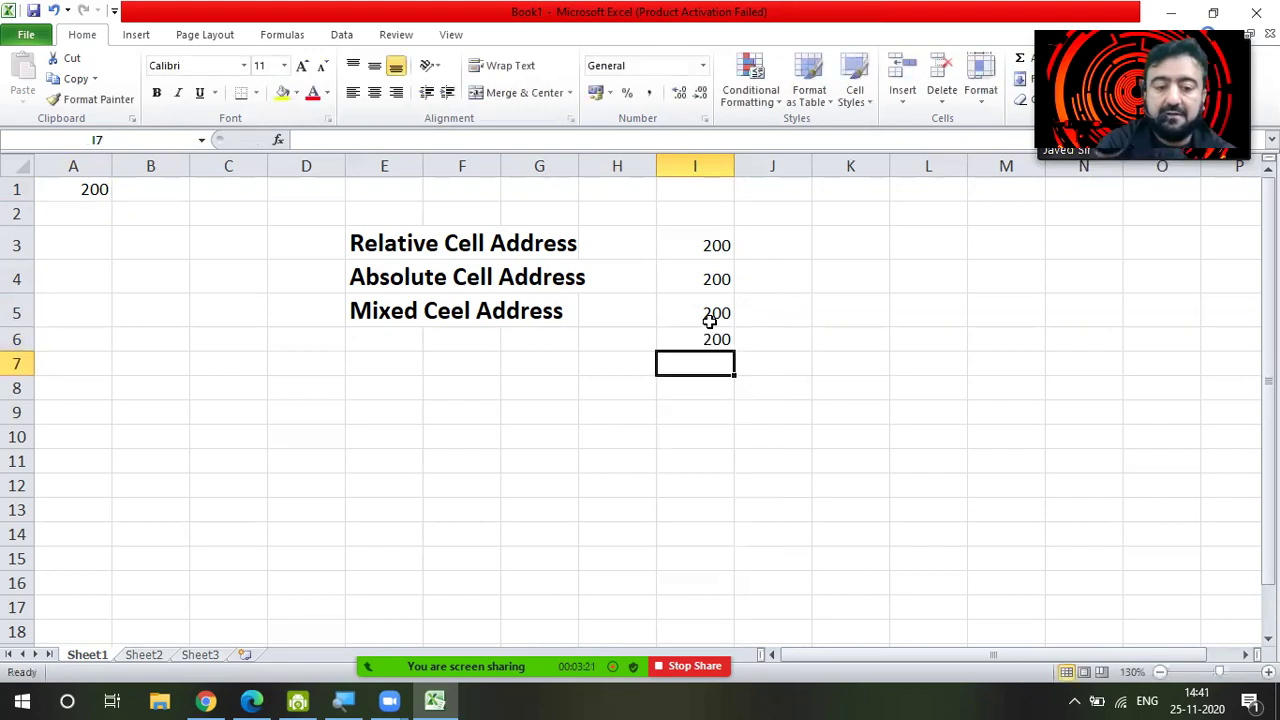
click(706, 240)
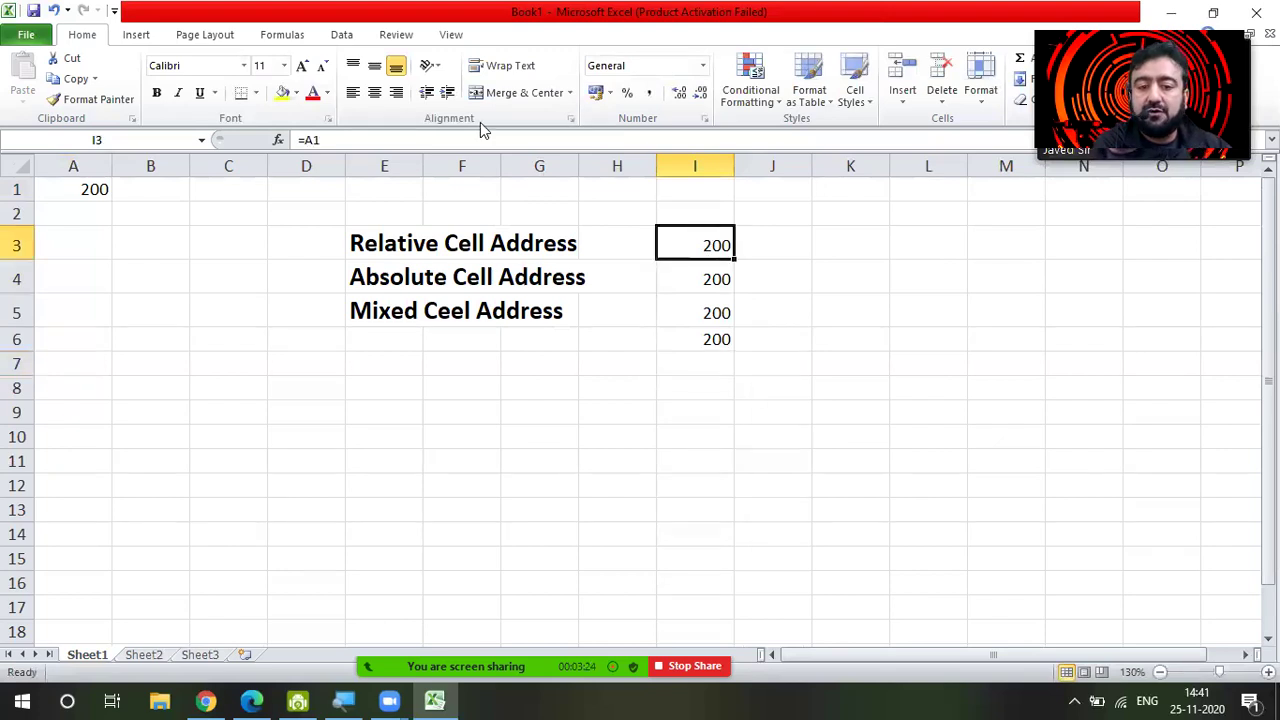
Turn on Show Formulas, autofit column E, and zoom out to 110%
click(279, 38)
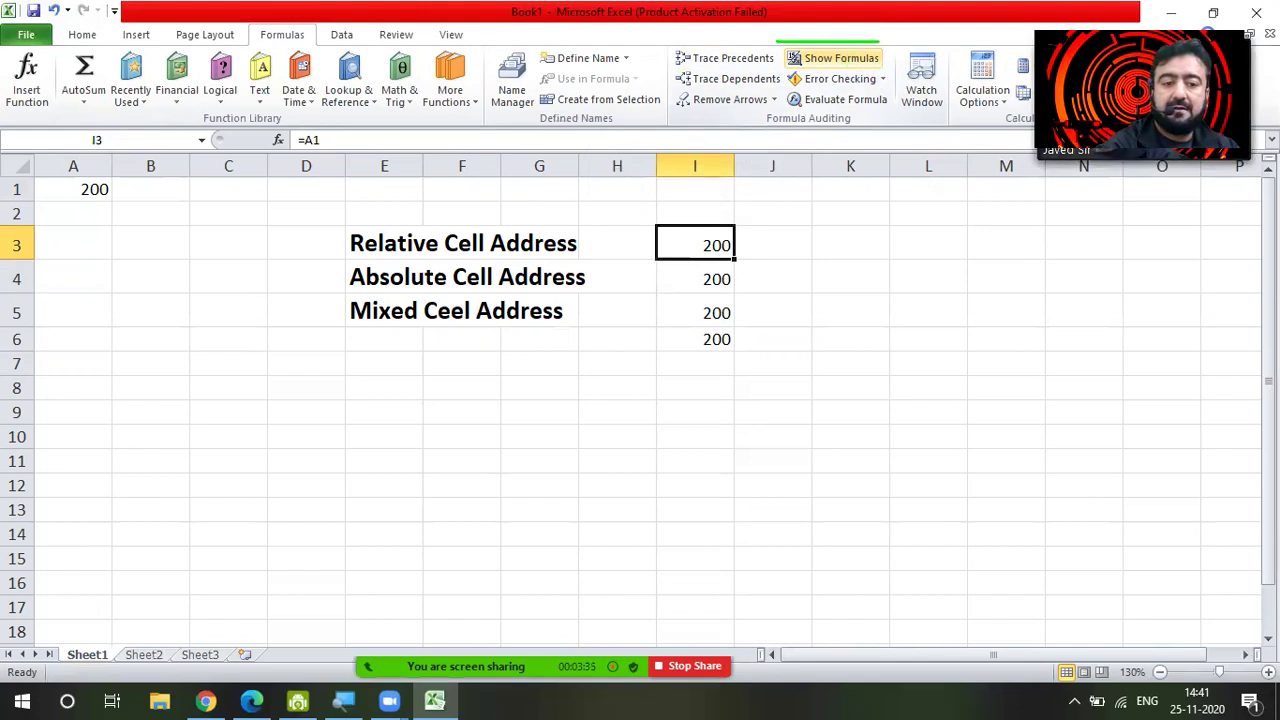
drag(894, 38, 782, 40)
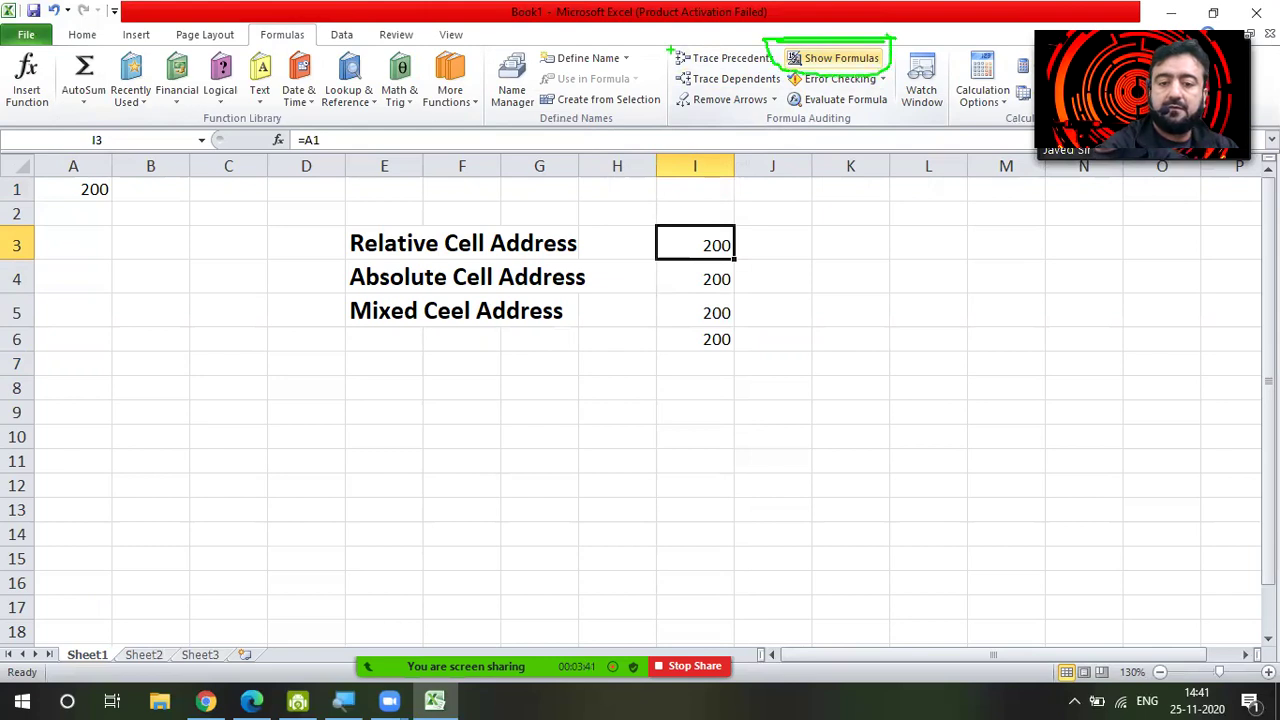
drag(242, 15, 320, 49)
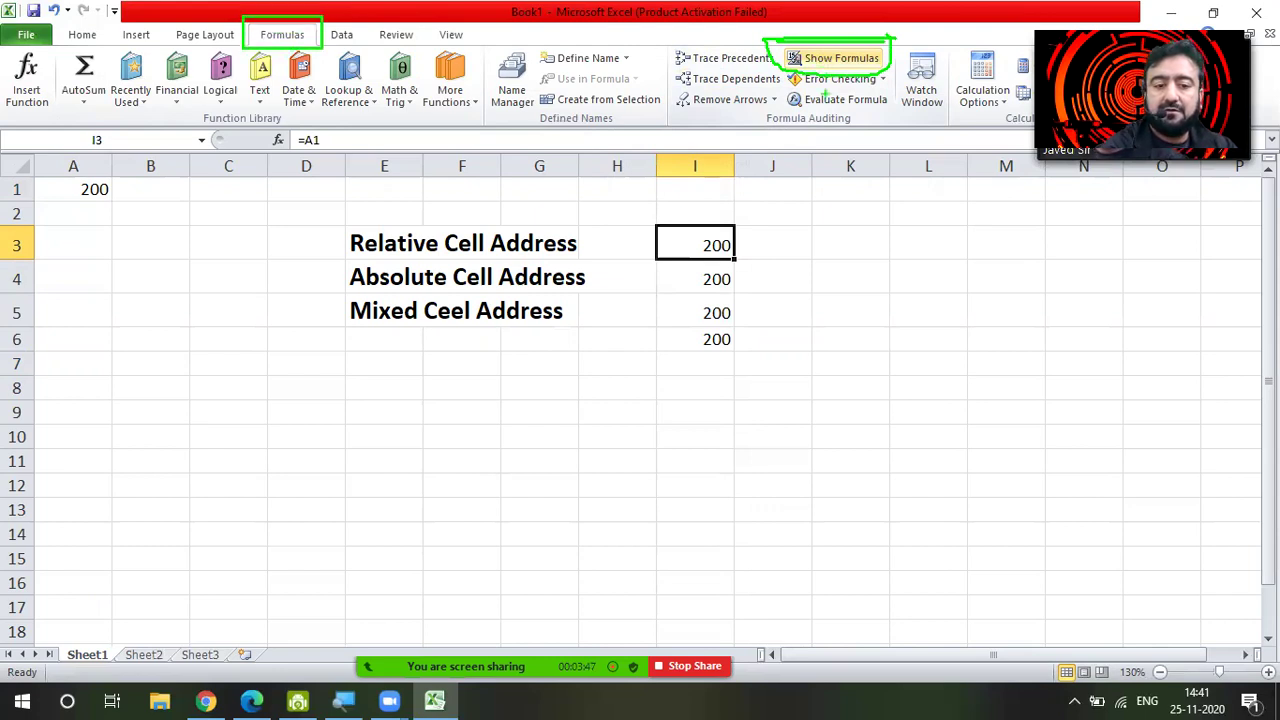
click(826, 63)
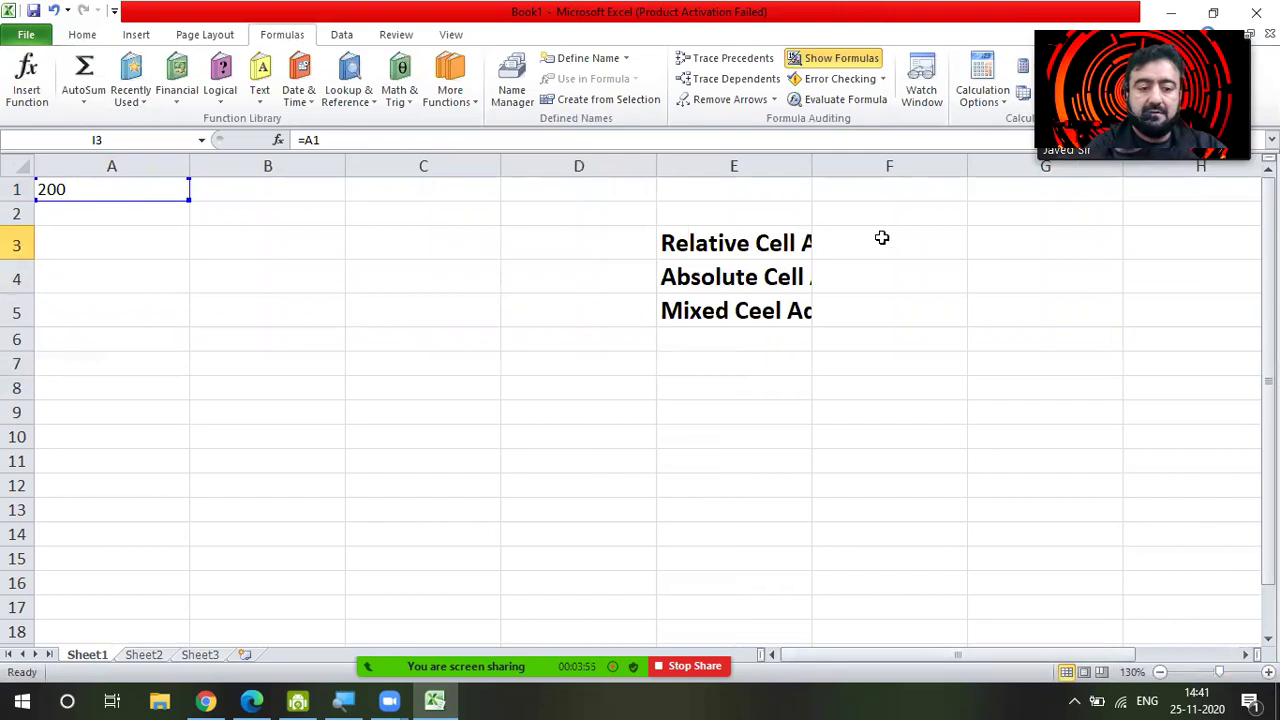
double_click(811, 166)
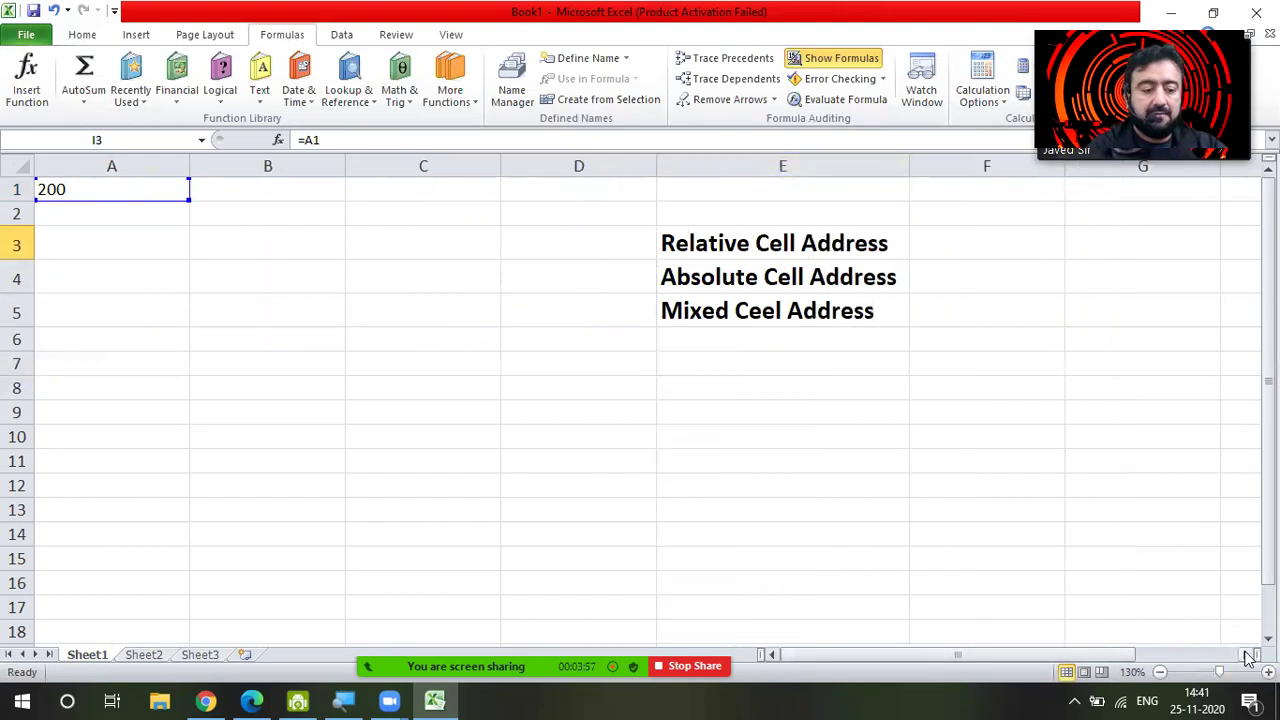
click(1160, 672)
Copy the four formulas from I3:I6 and paste them into F3:F6
click(1160, 672)
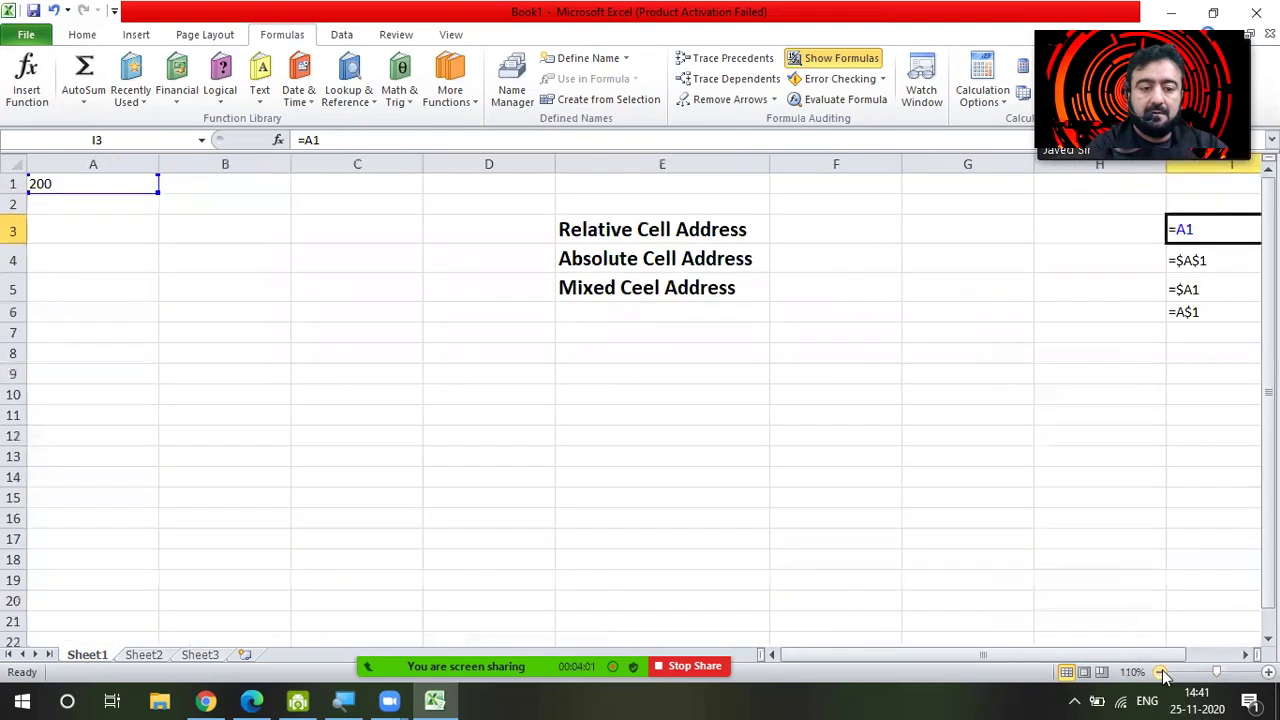
drag(1190, 229, 1185, 312)
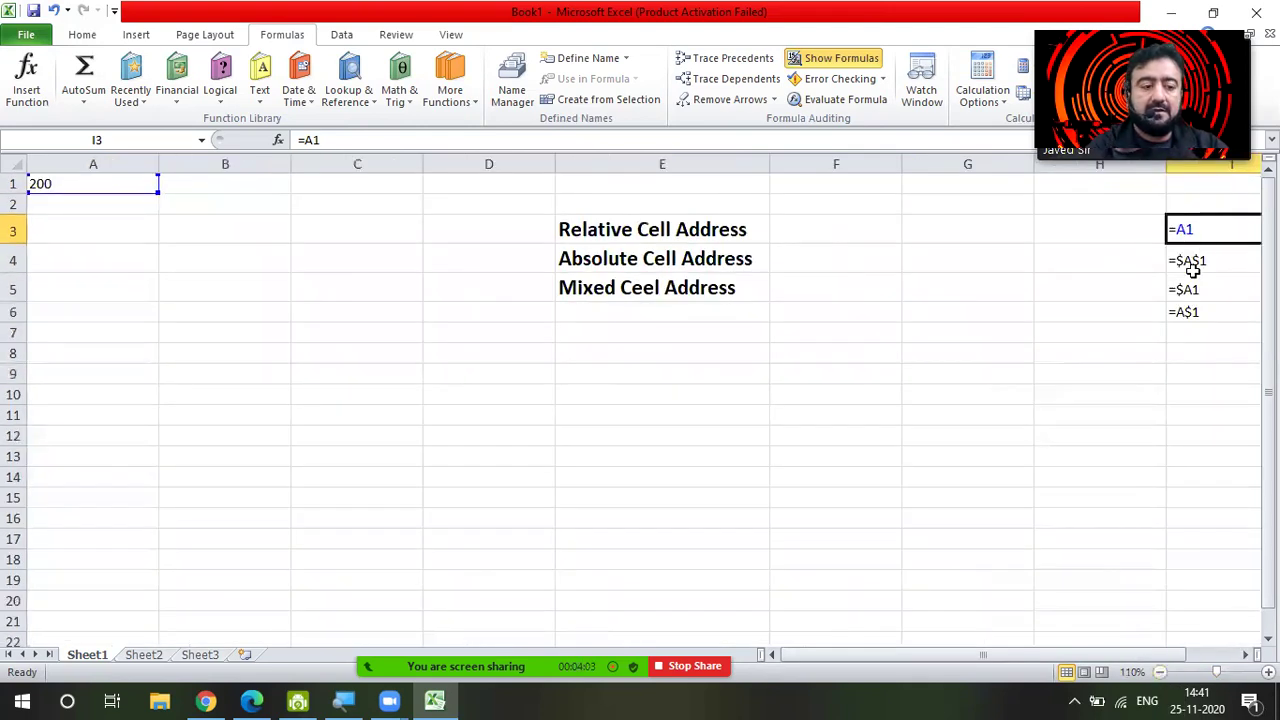
key(ctrl+c)
scroll(1186, 323, right, 4)
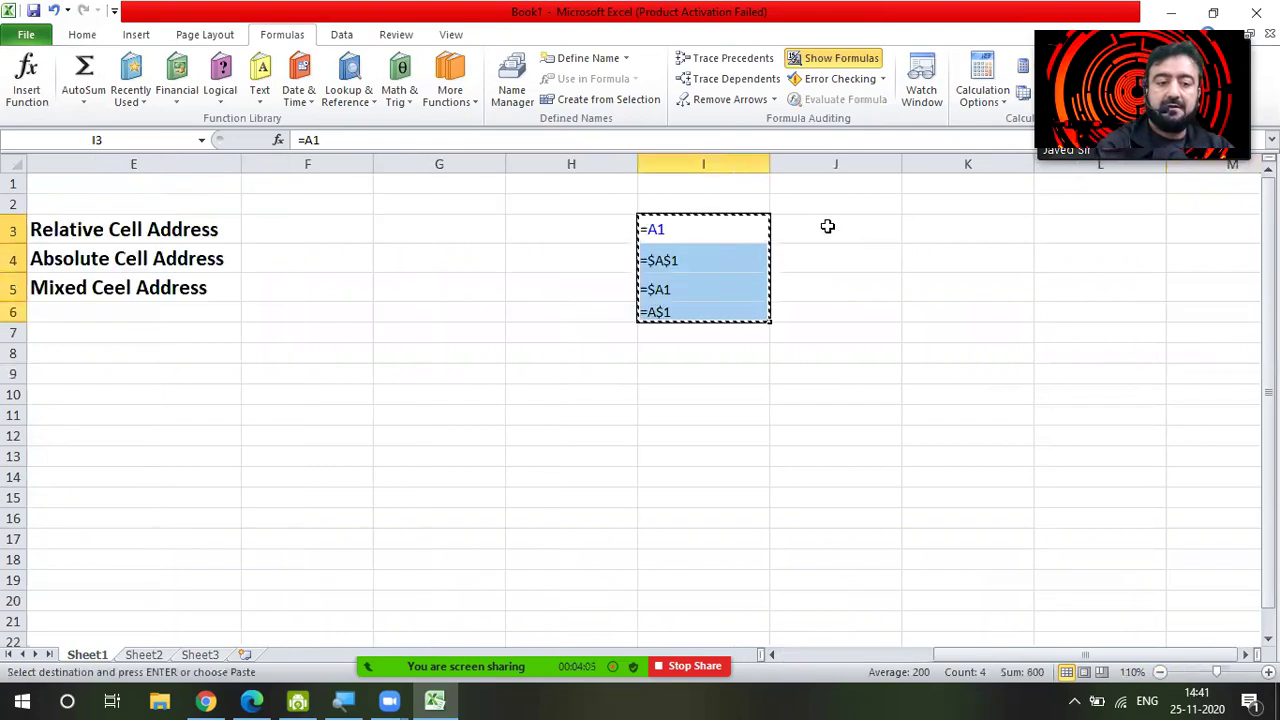
click(280, 229)
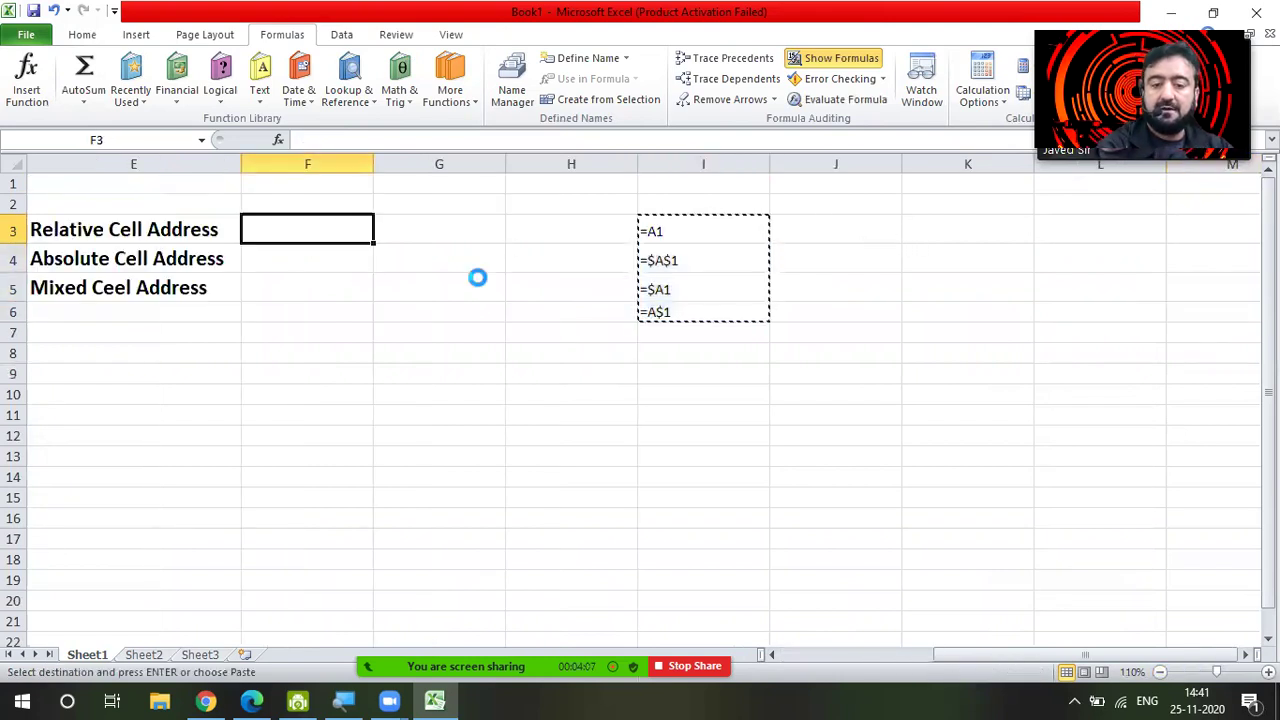
key(Return)
click(612, 436)
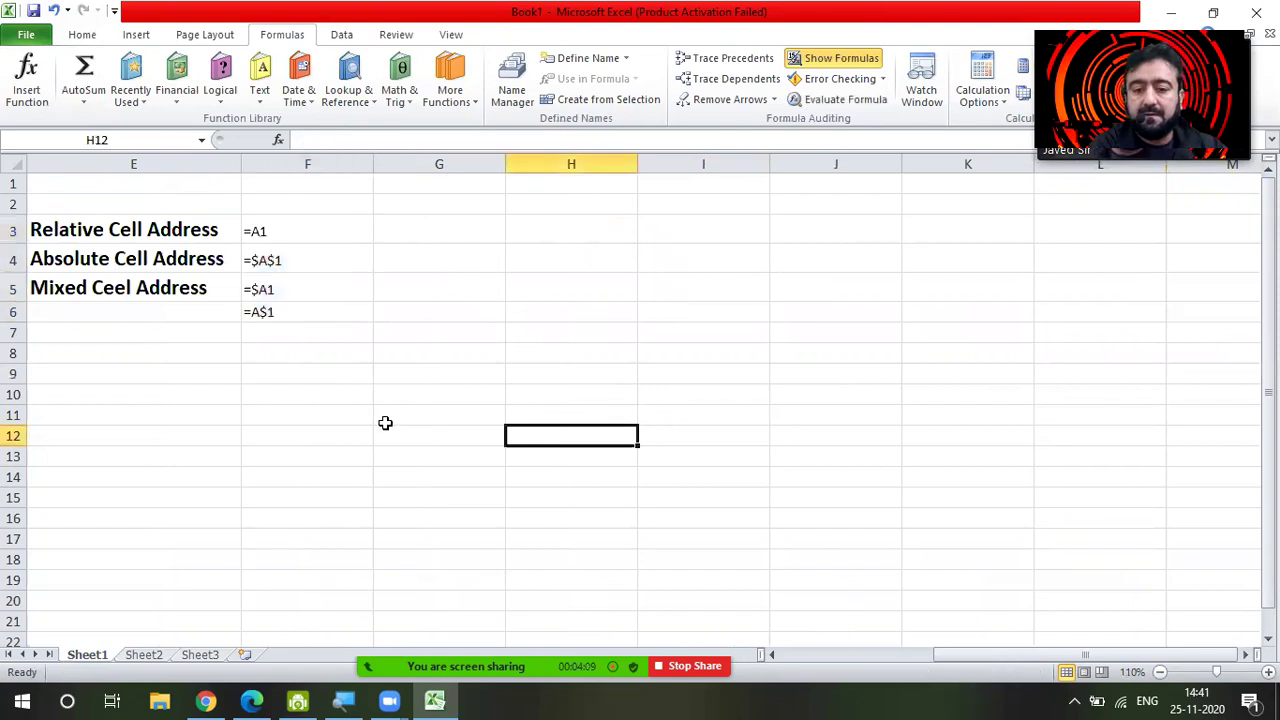
click(293, 232)
click(310, 348)
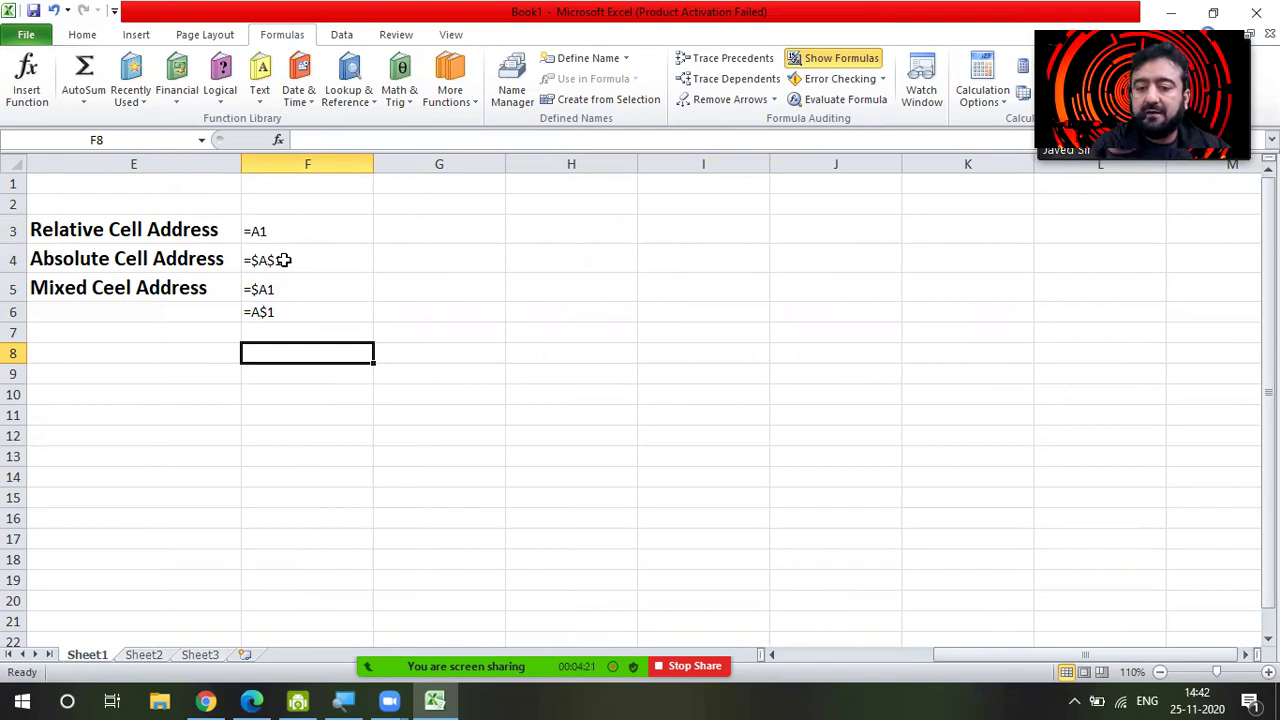
Enter the reference notations $C$3 in G4 and $C3 in G5
click(497, 254)
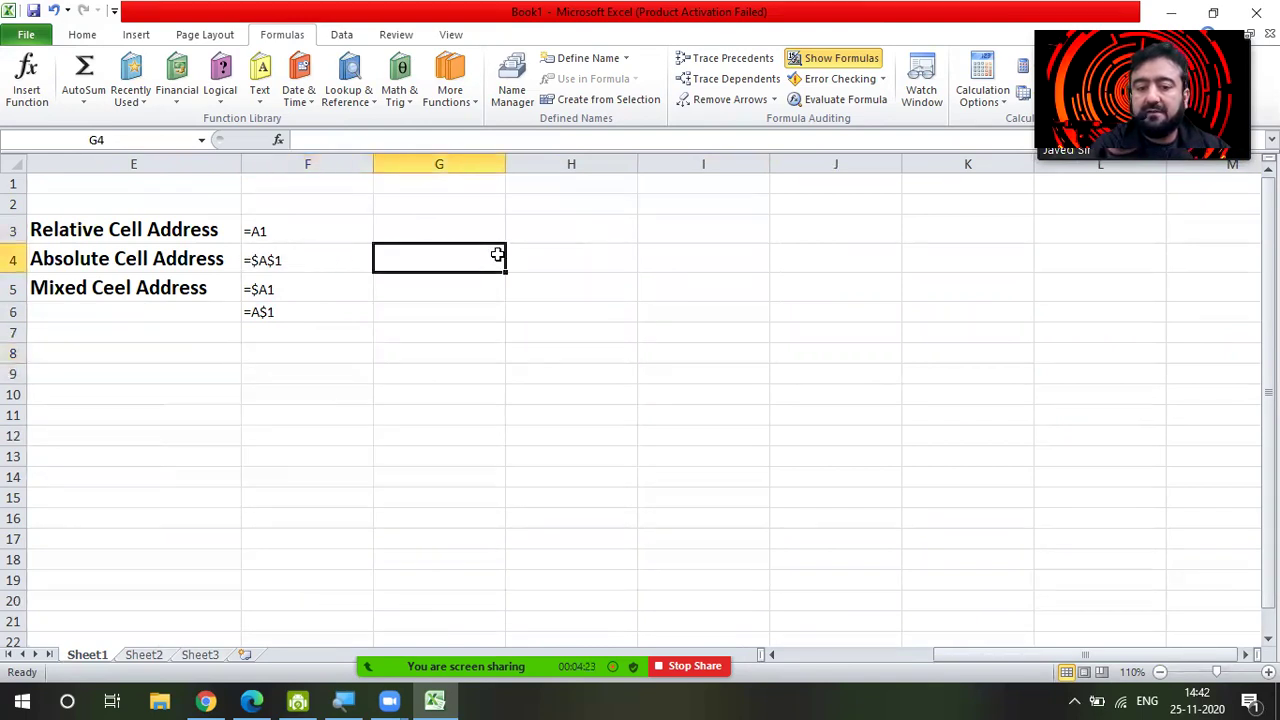
text($C$3)
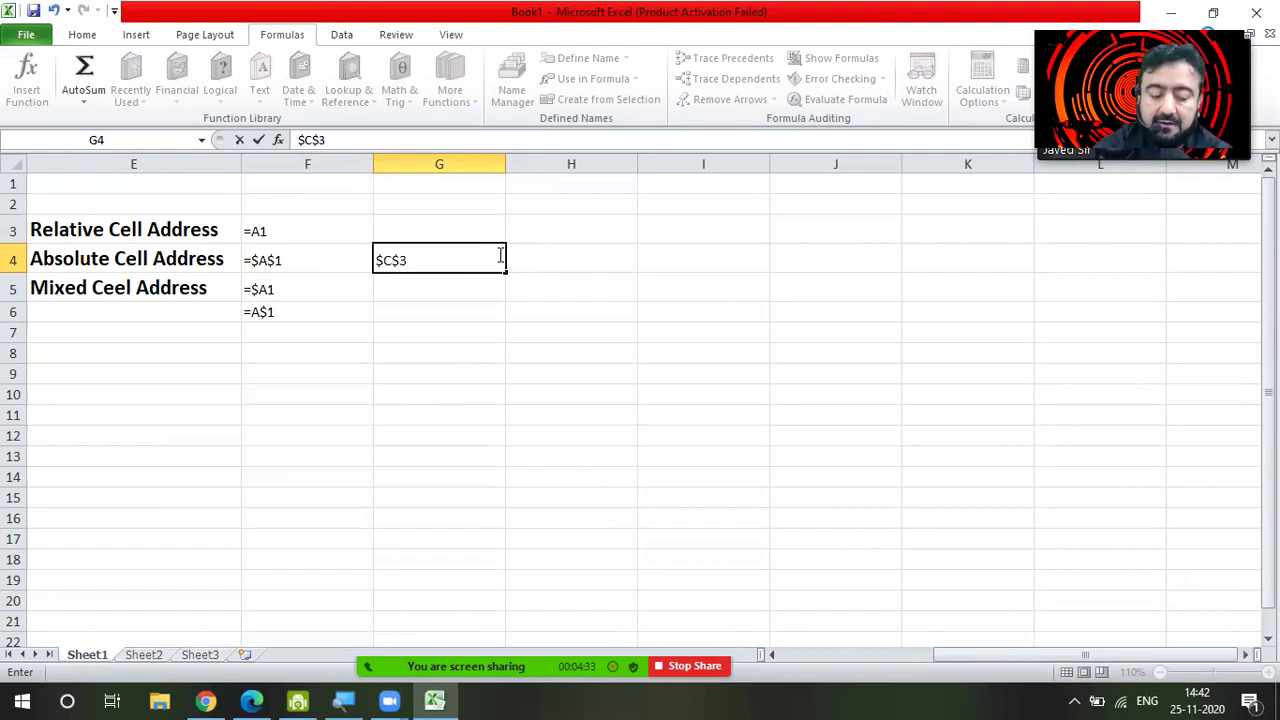
key(Return)
key(ctrl+grave)
click(497, 255)
key(Down)
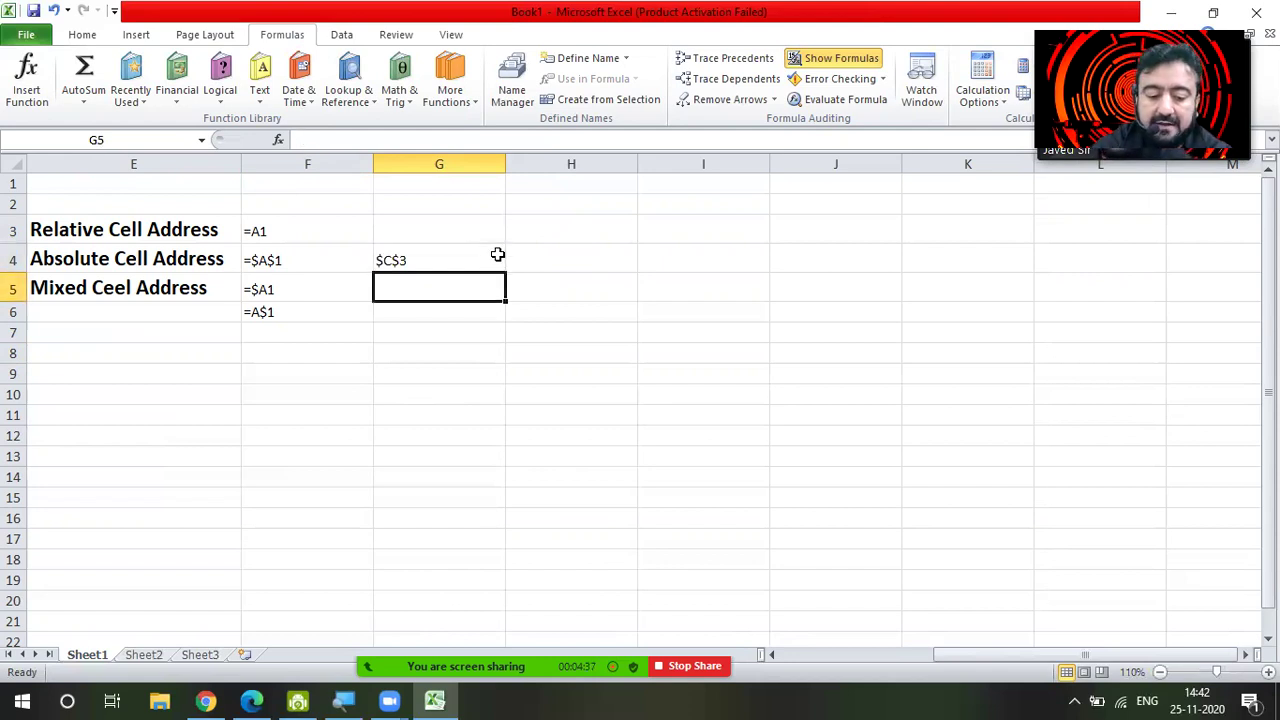
text(=)
key(BackSpace)
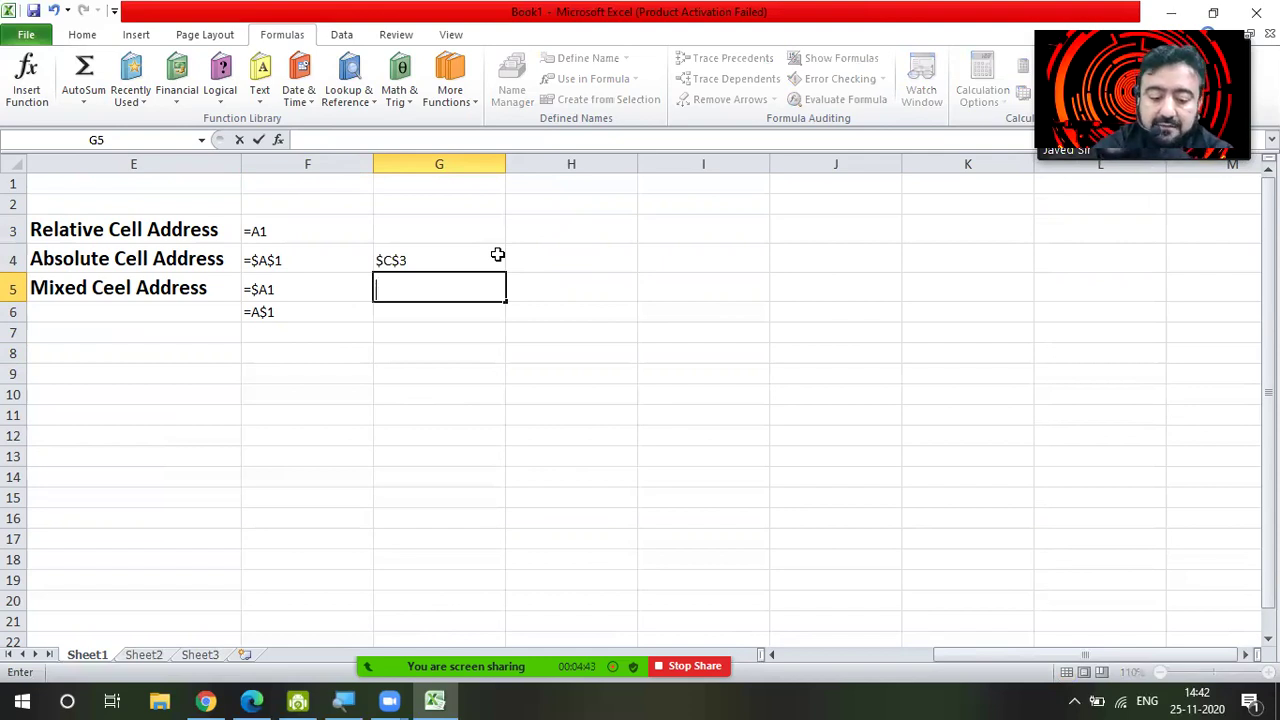
text($C)
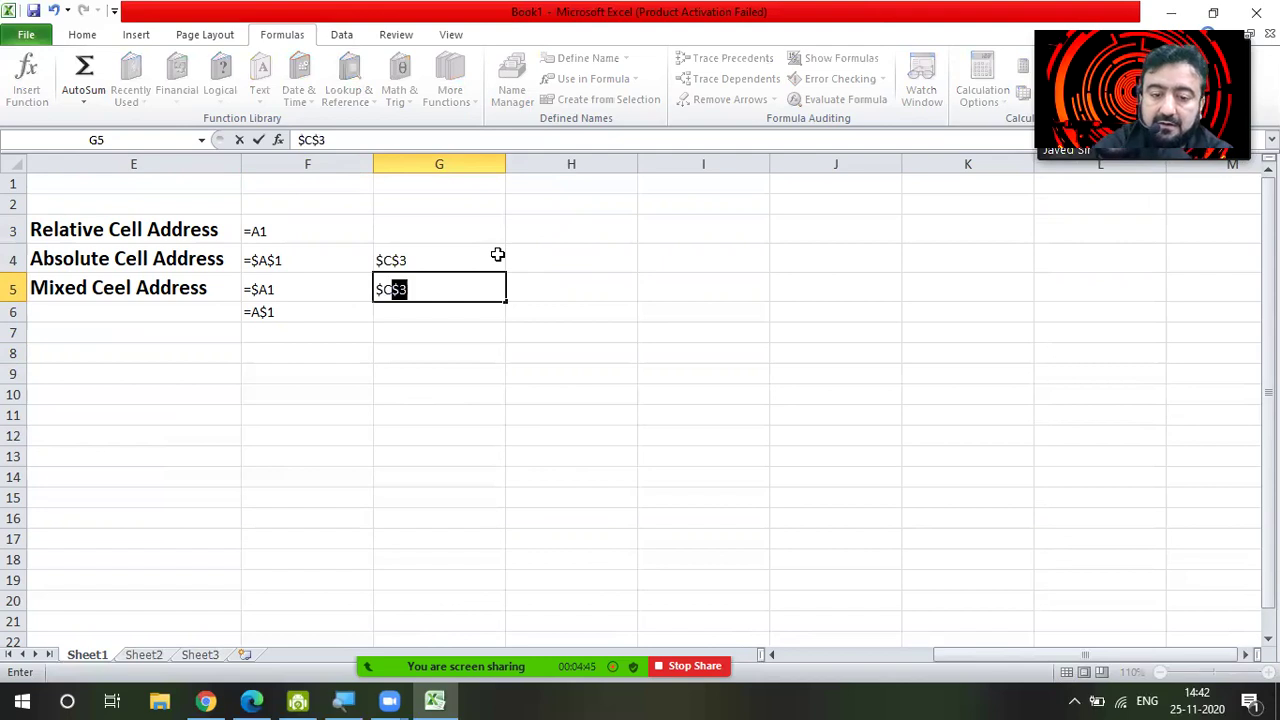
text(3)
key(Return)
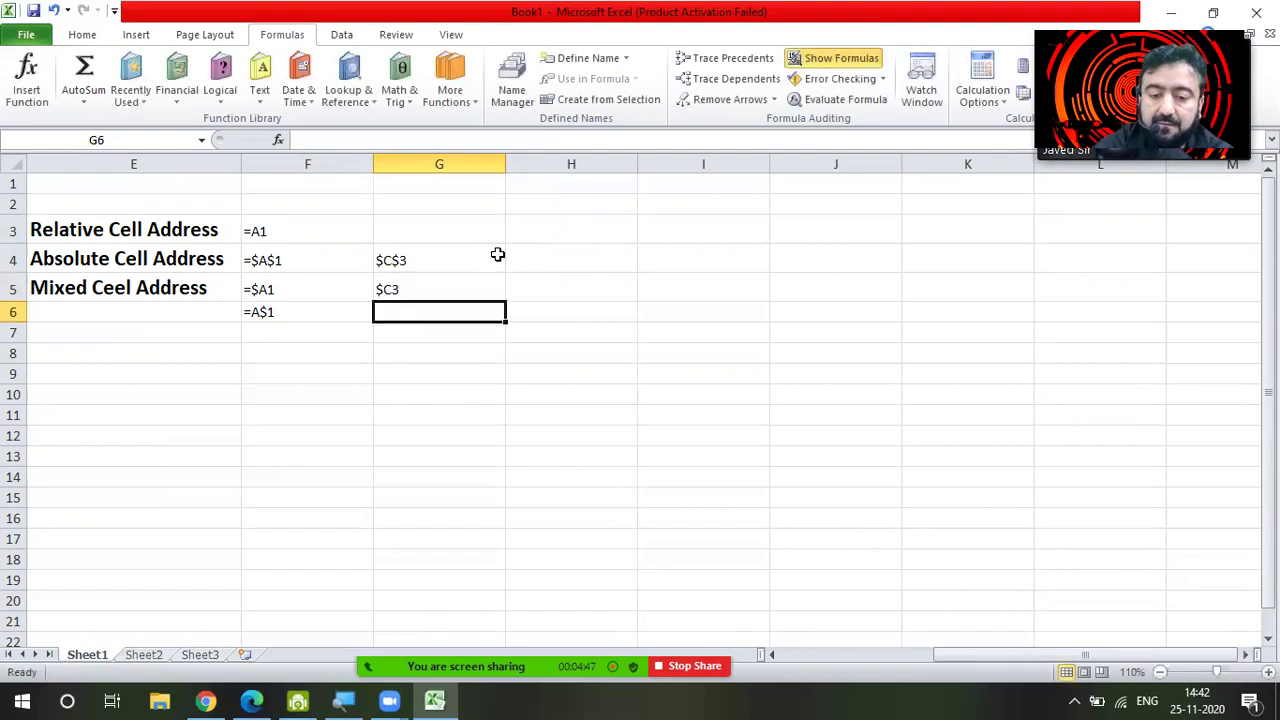
Enter C$3 in G6 and c3 in G3, then turn off formula display to show 200 in F3:F6
text(C$3)
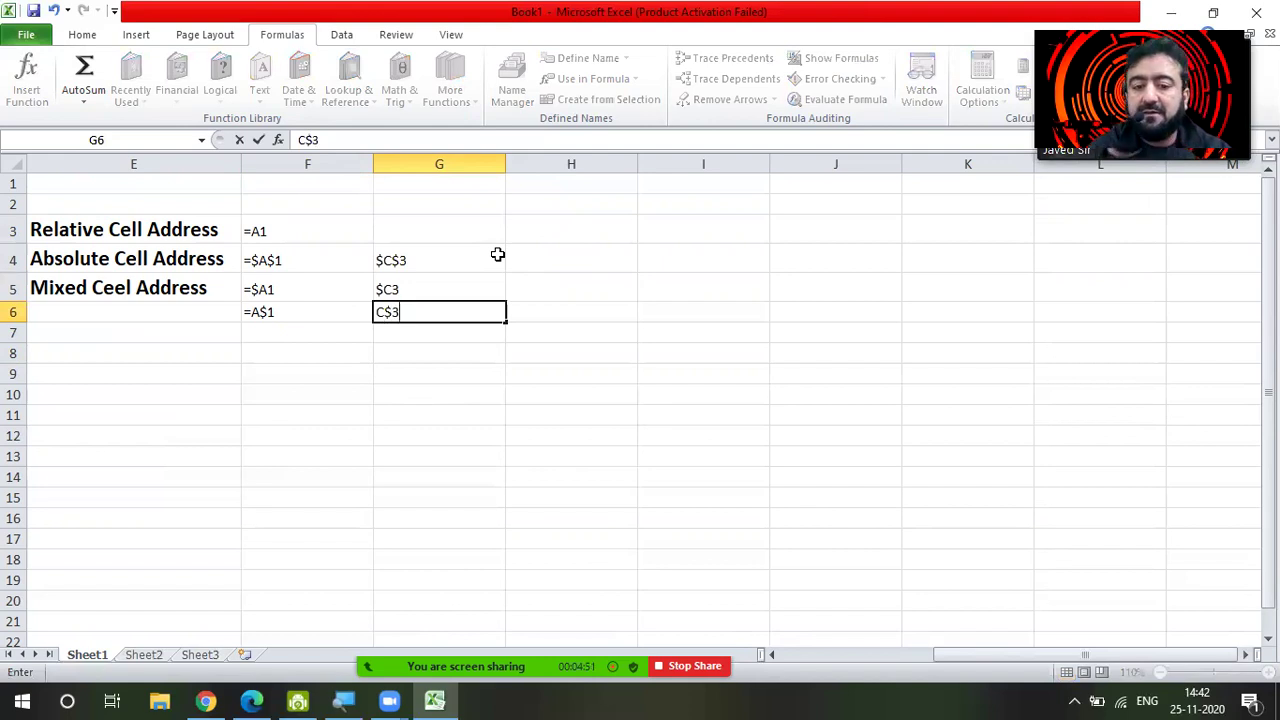
key(Up)
key(shift+Down)
click(497, 254)
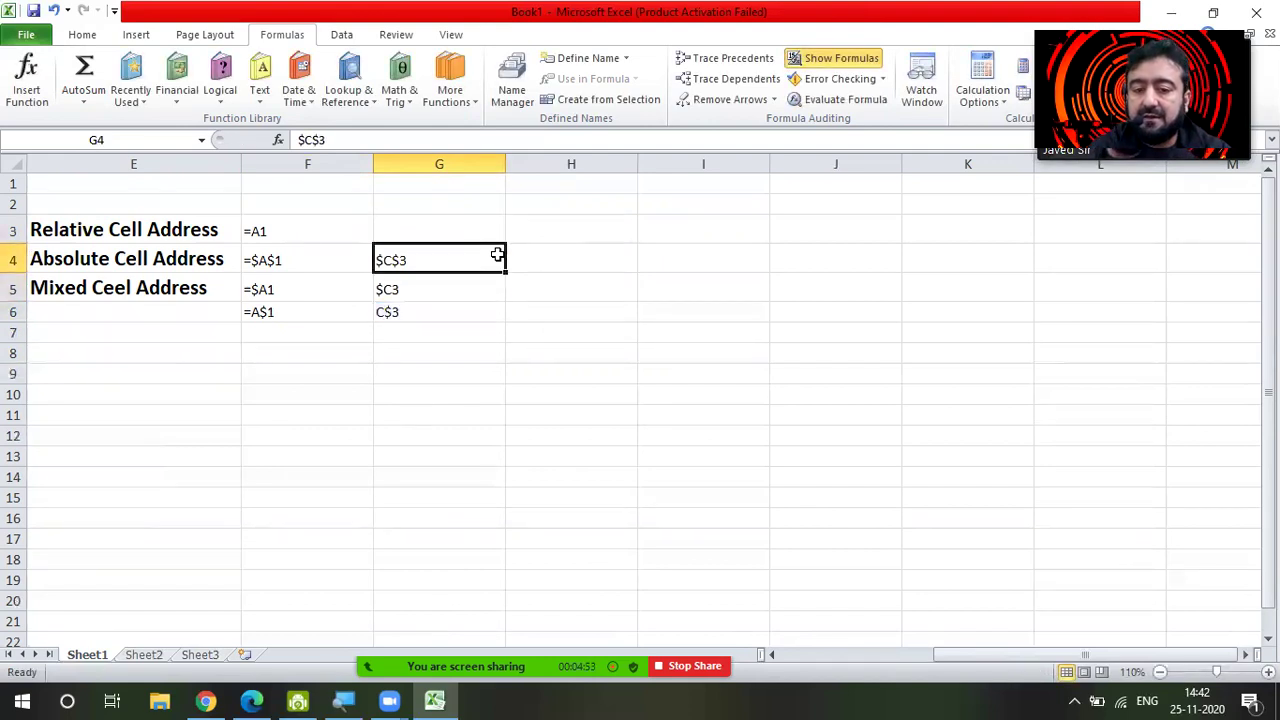
key(Up)
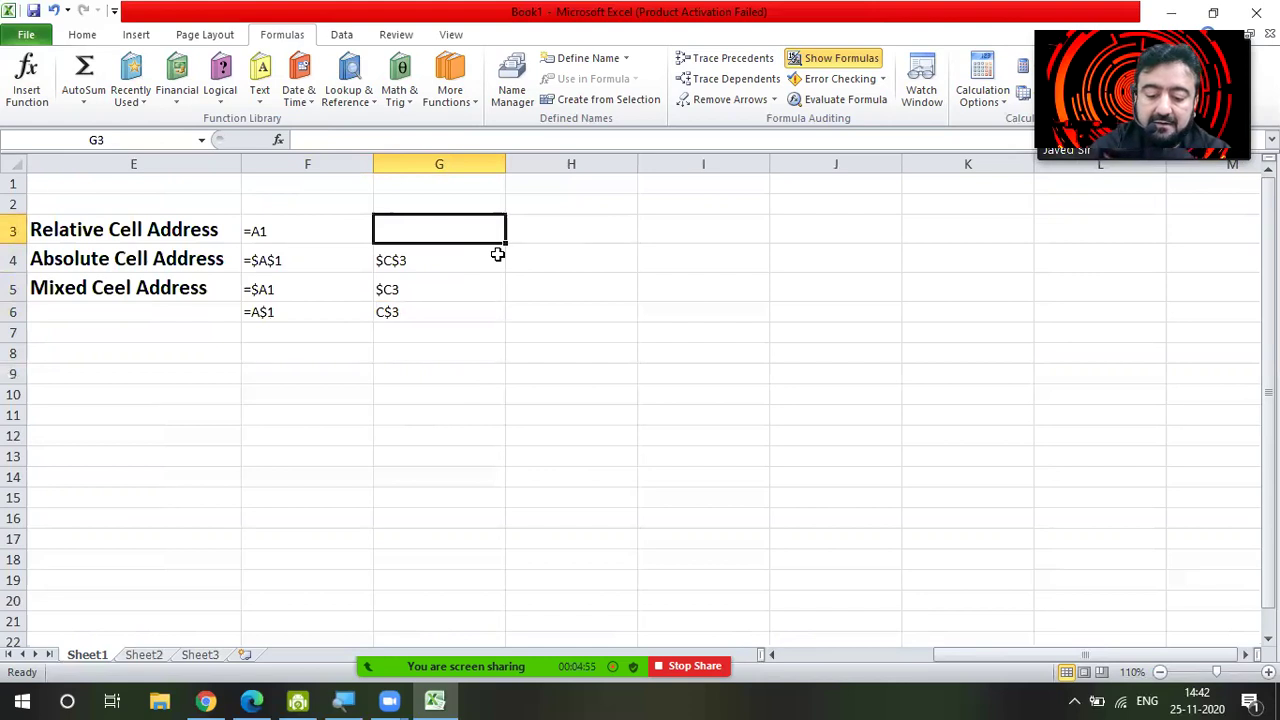
text(c3)
key(Return)
key(Up)
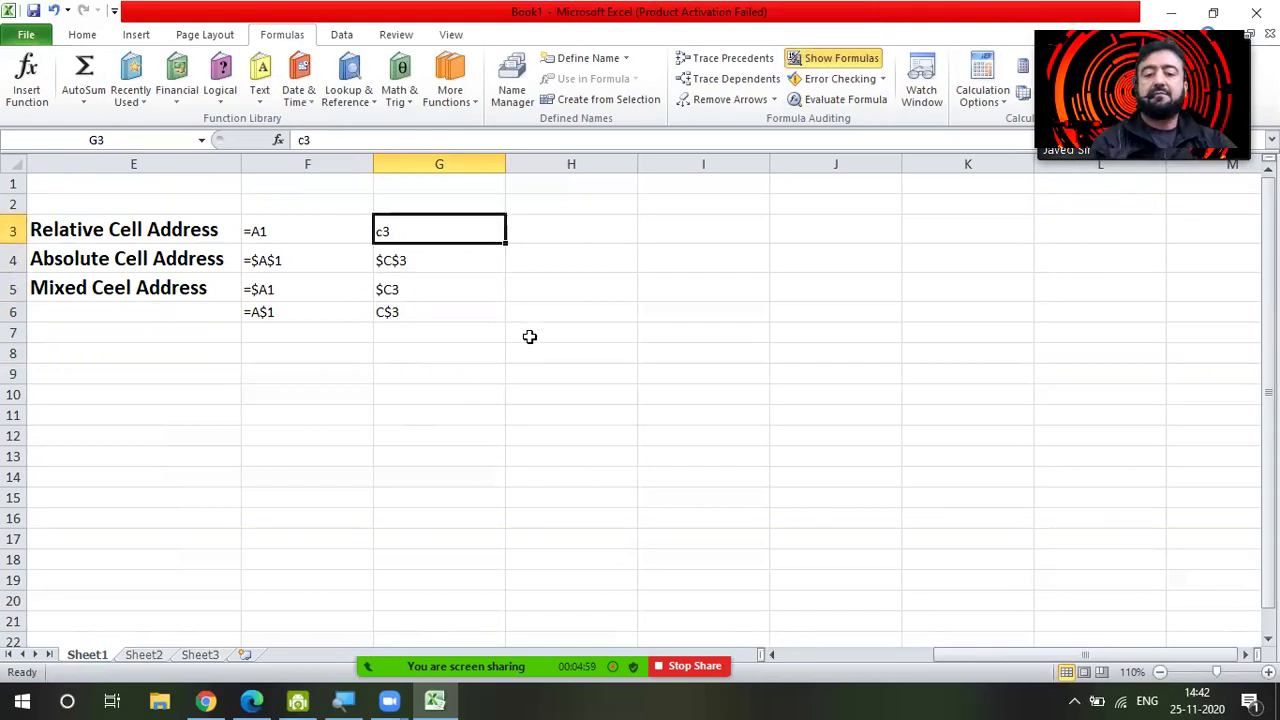
click(829, 62)
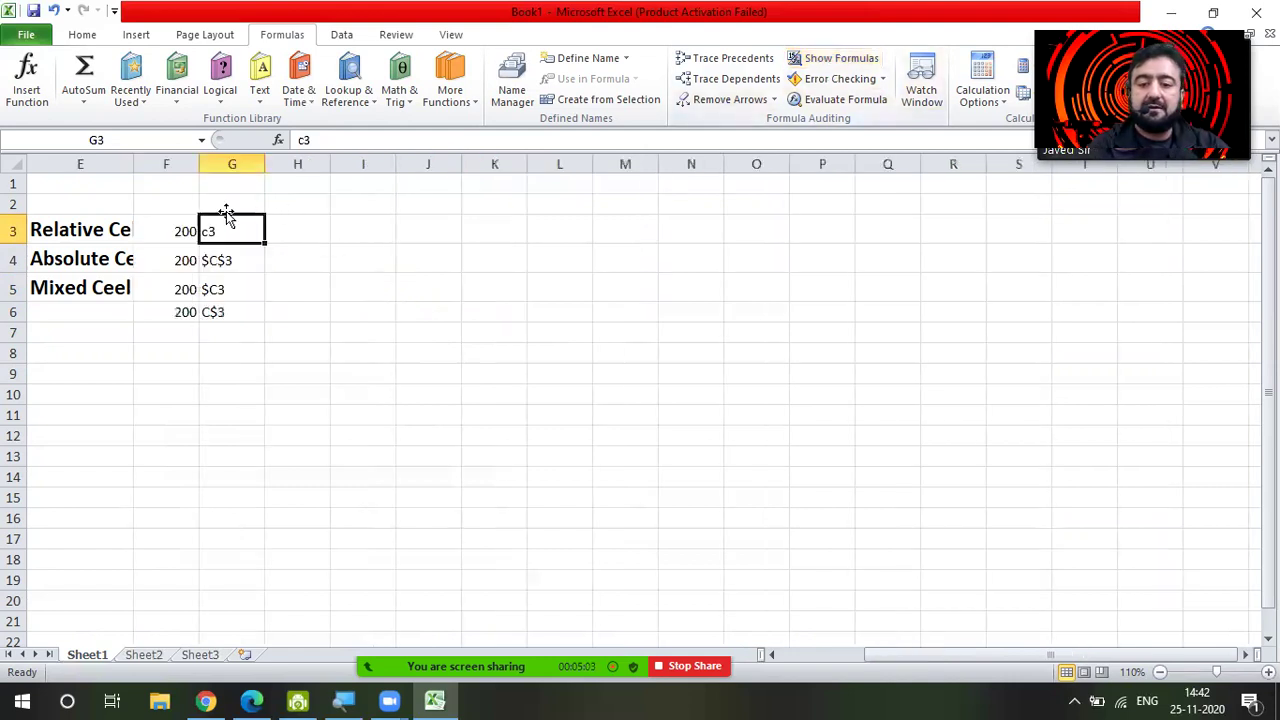
click(172, 231)
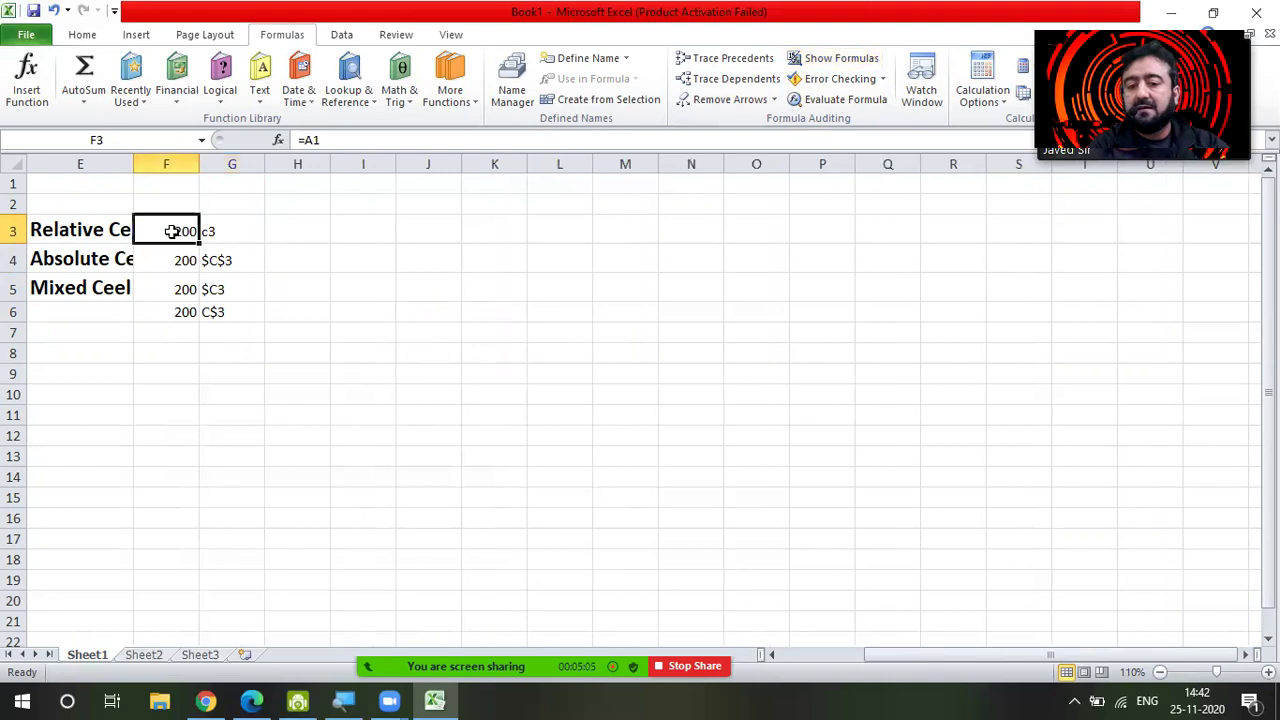
double_click(172, 231)
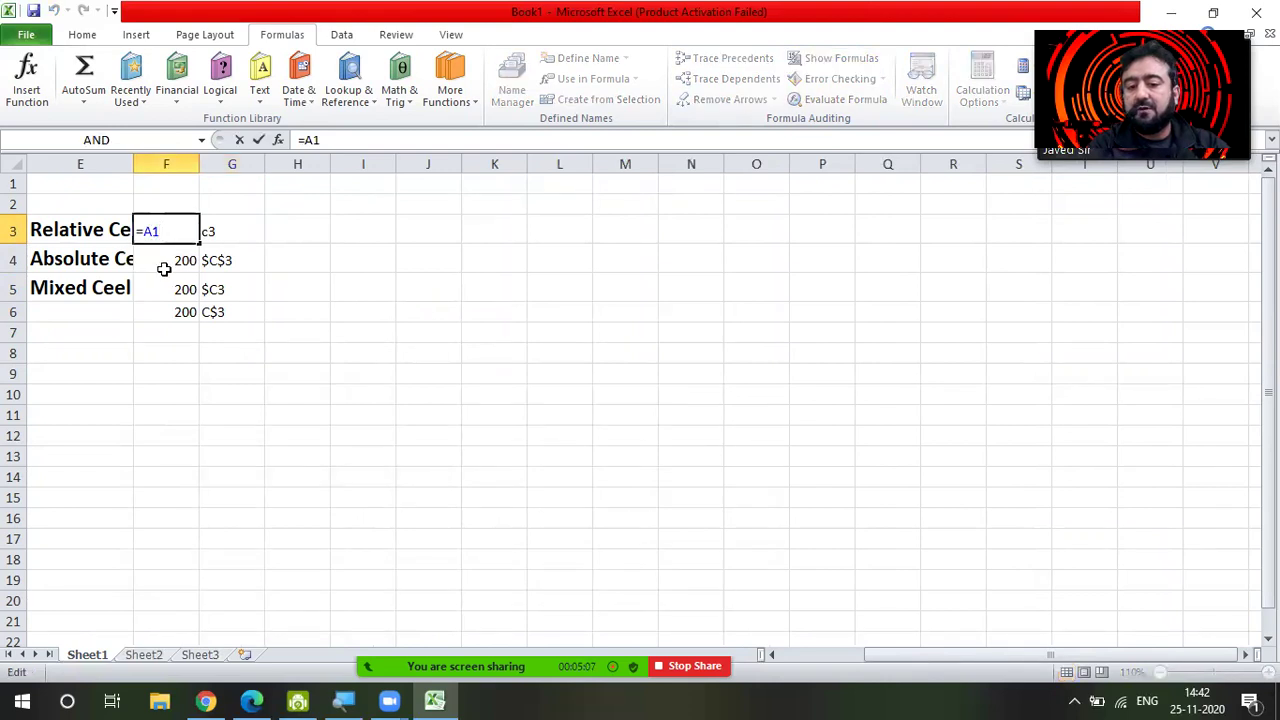
key(Return)
key(Down)
key(Down)
mouse_move(437, 680)
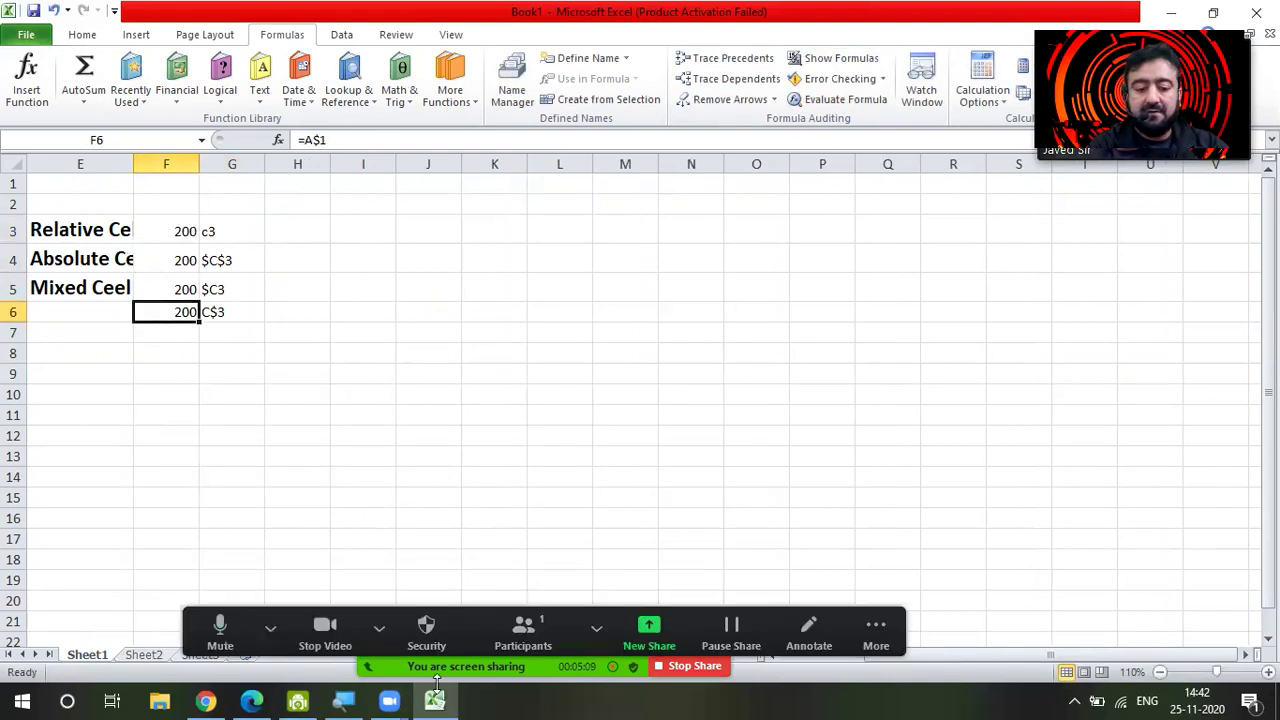
scroll(297, 231, left, 4)
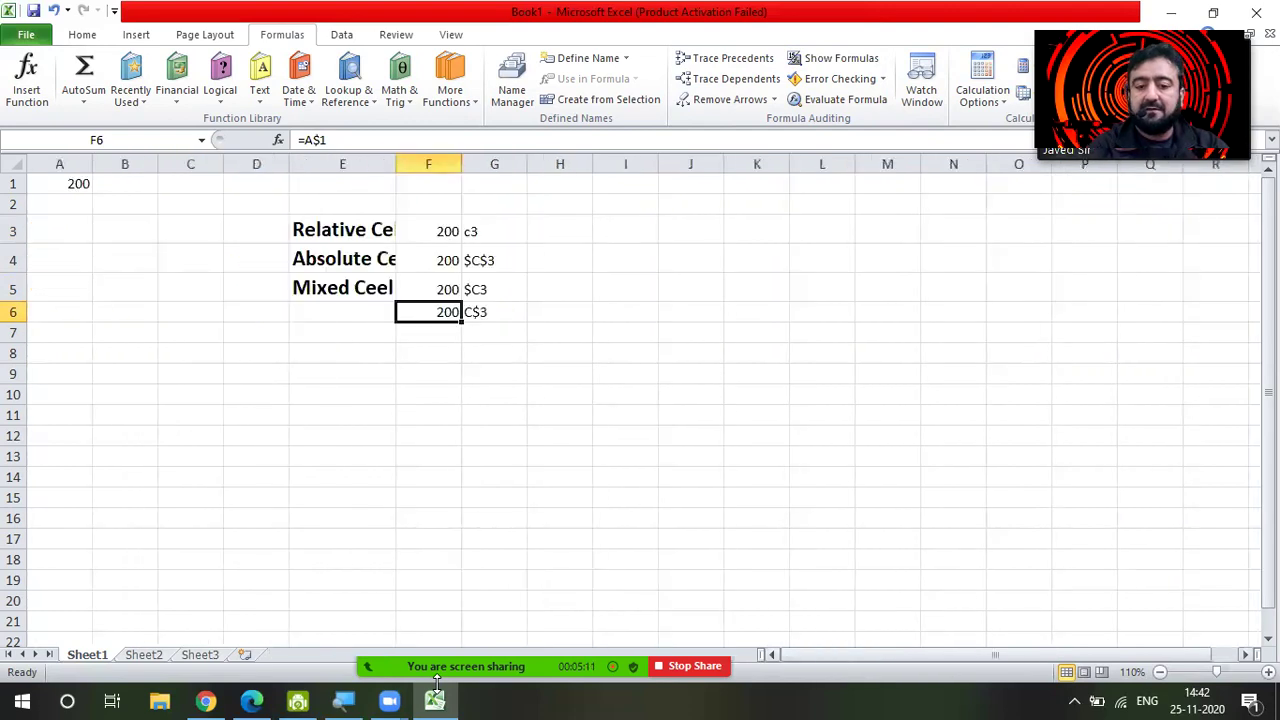
click(505, 234)
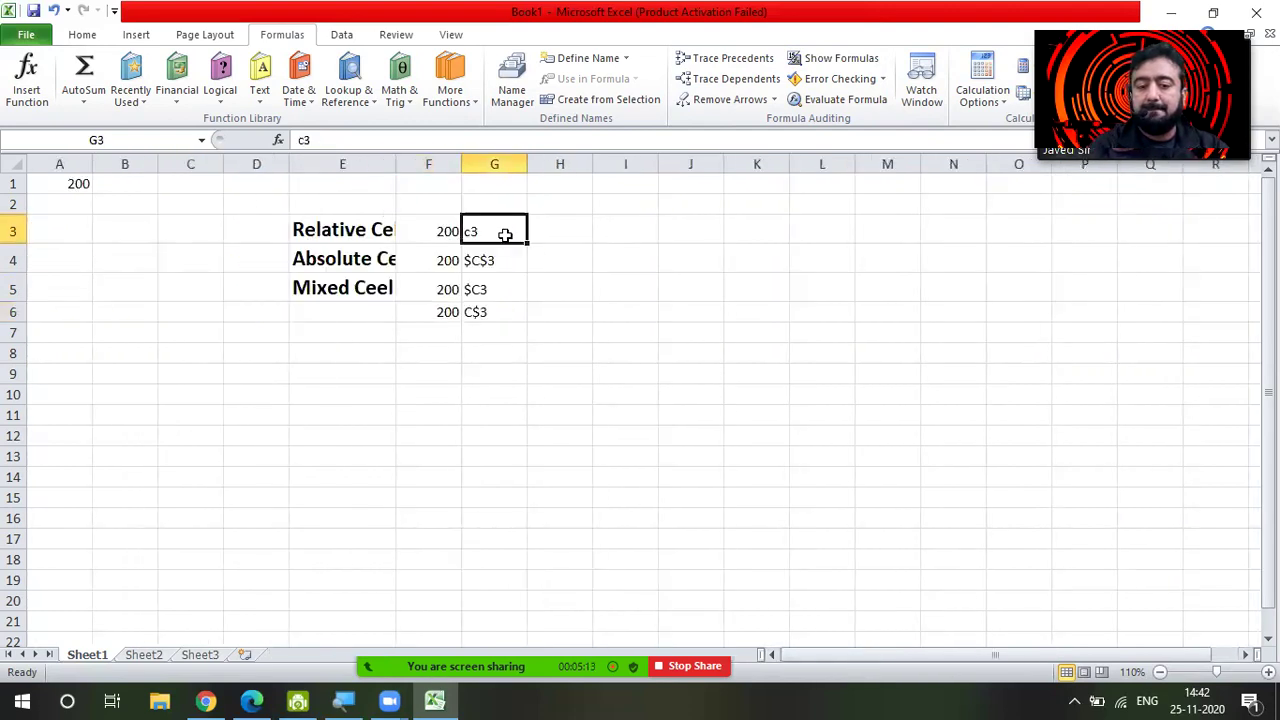
click(430, 228)
text(=A1)
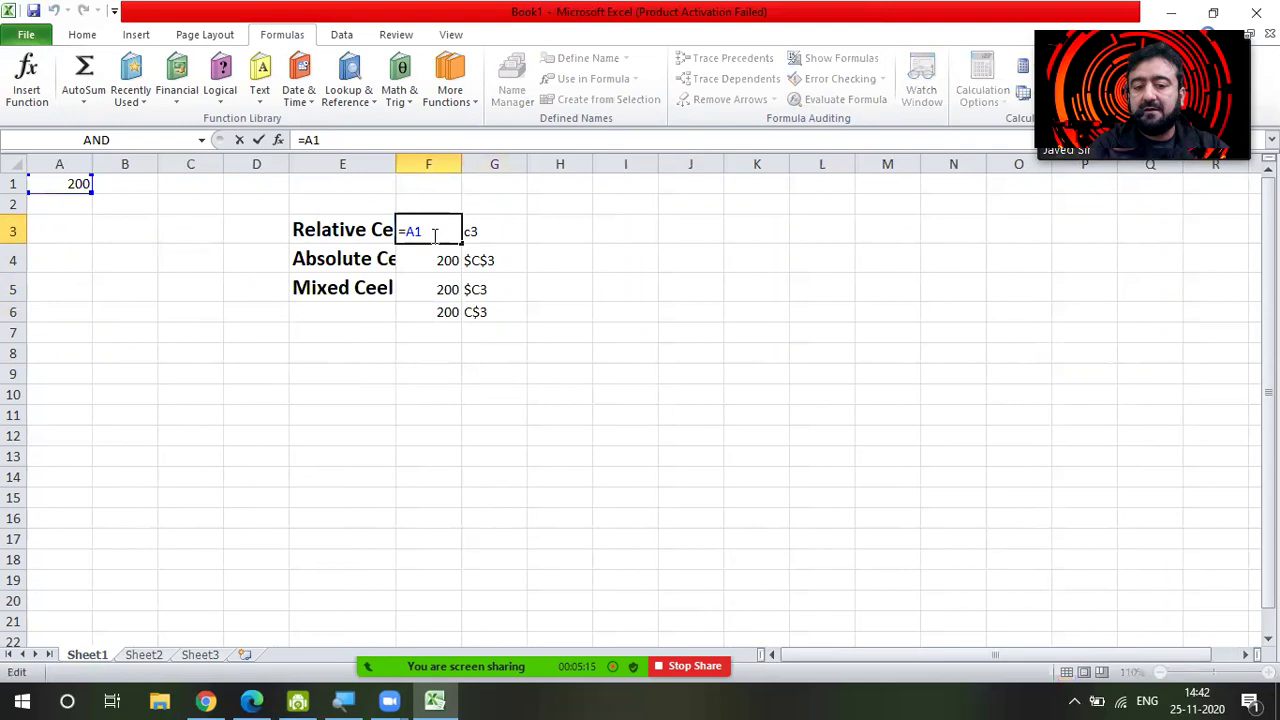
click(447, 260)
click(446, 289)
click(450, 312)
click(430, 240)
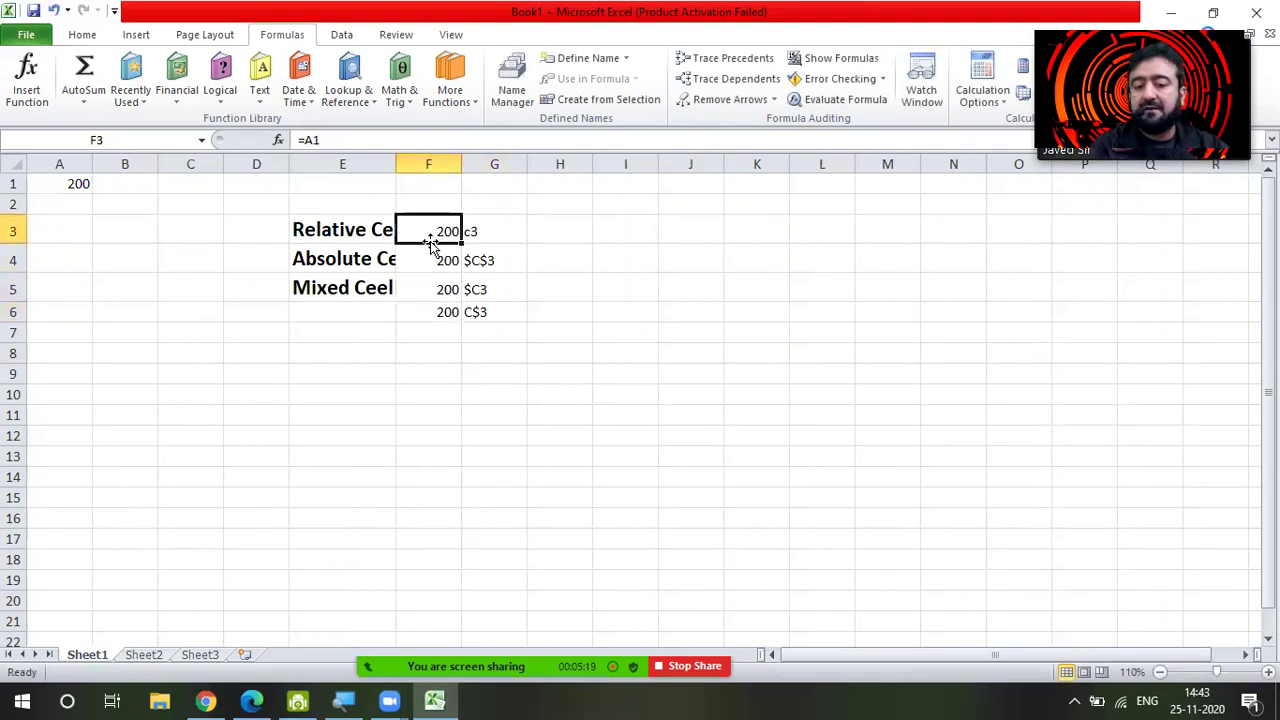
click(75, 185)
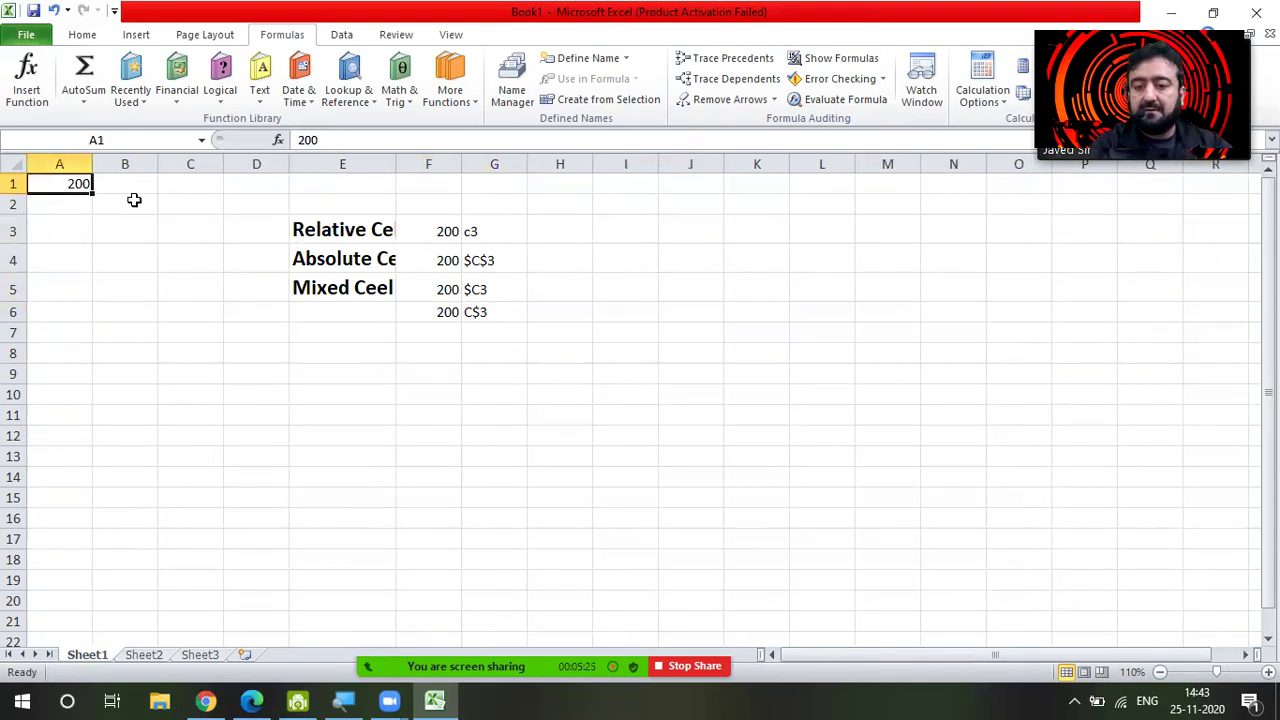
click(442, 228)
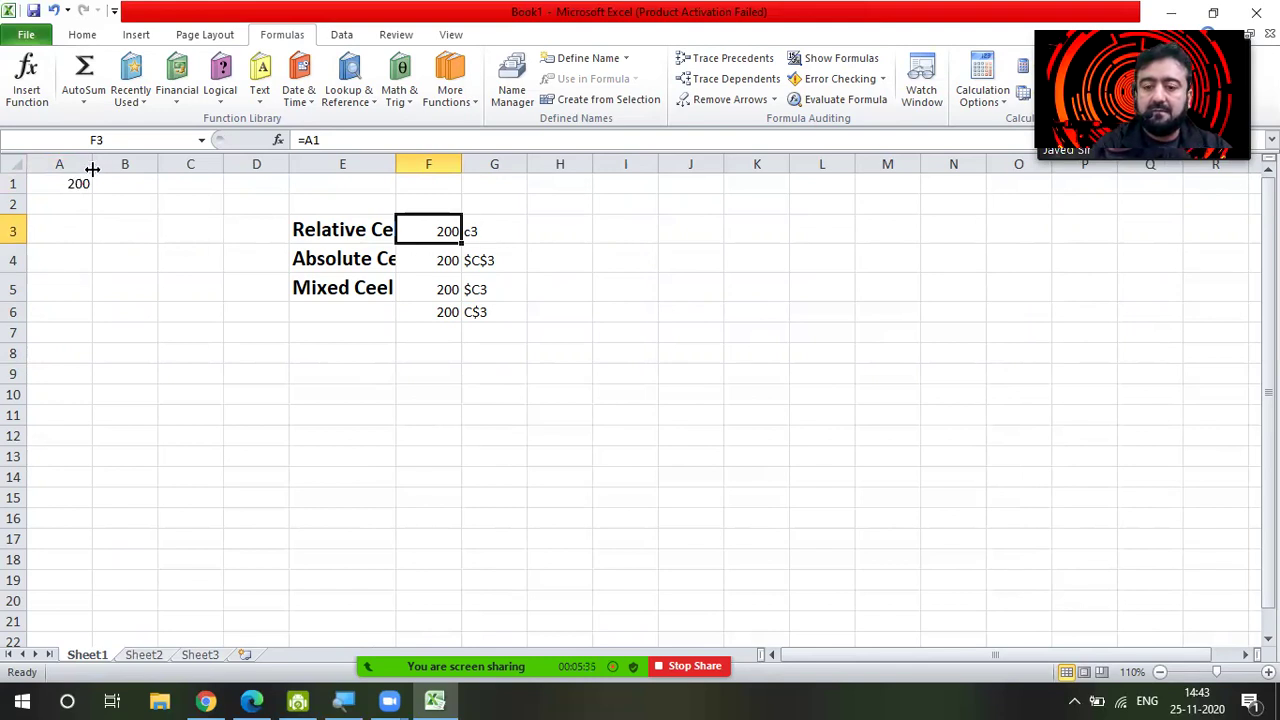
click(83, 200)
click(82, 183)
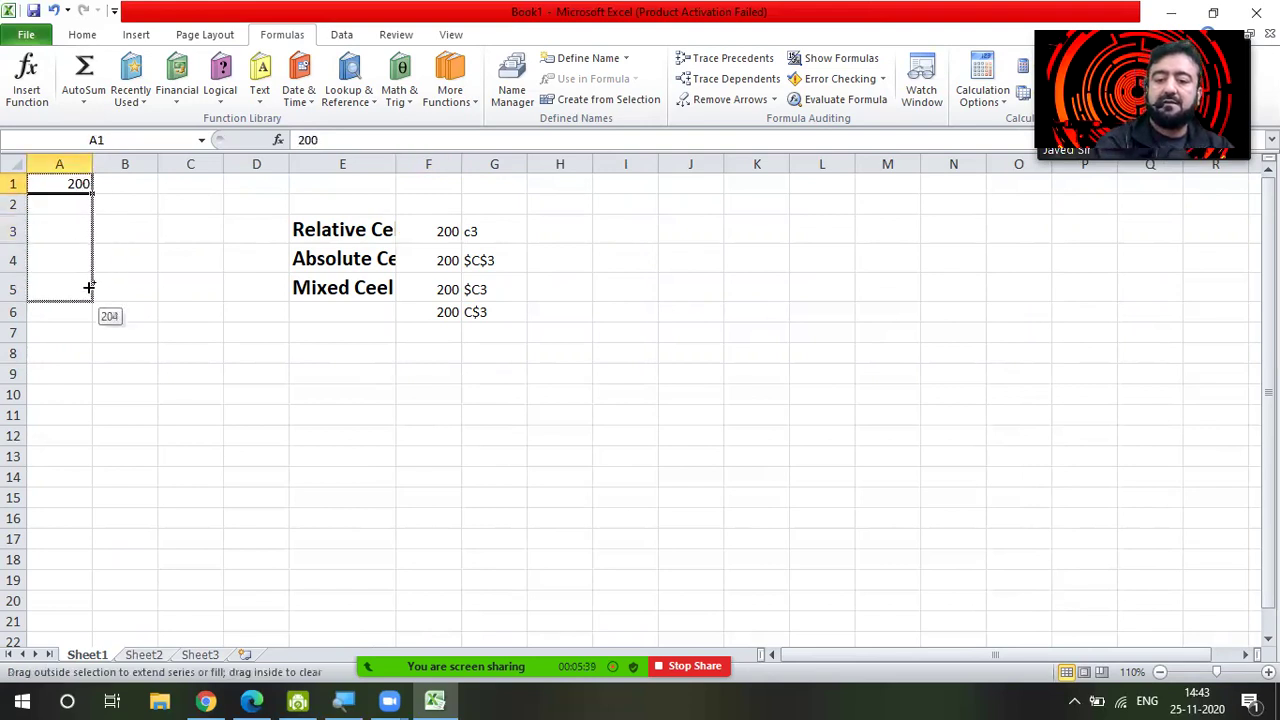
Fill A1 down to A5 as the series 200, 201, 202, 203, 204
drag(91, 193, 114, 276)
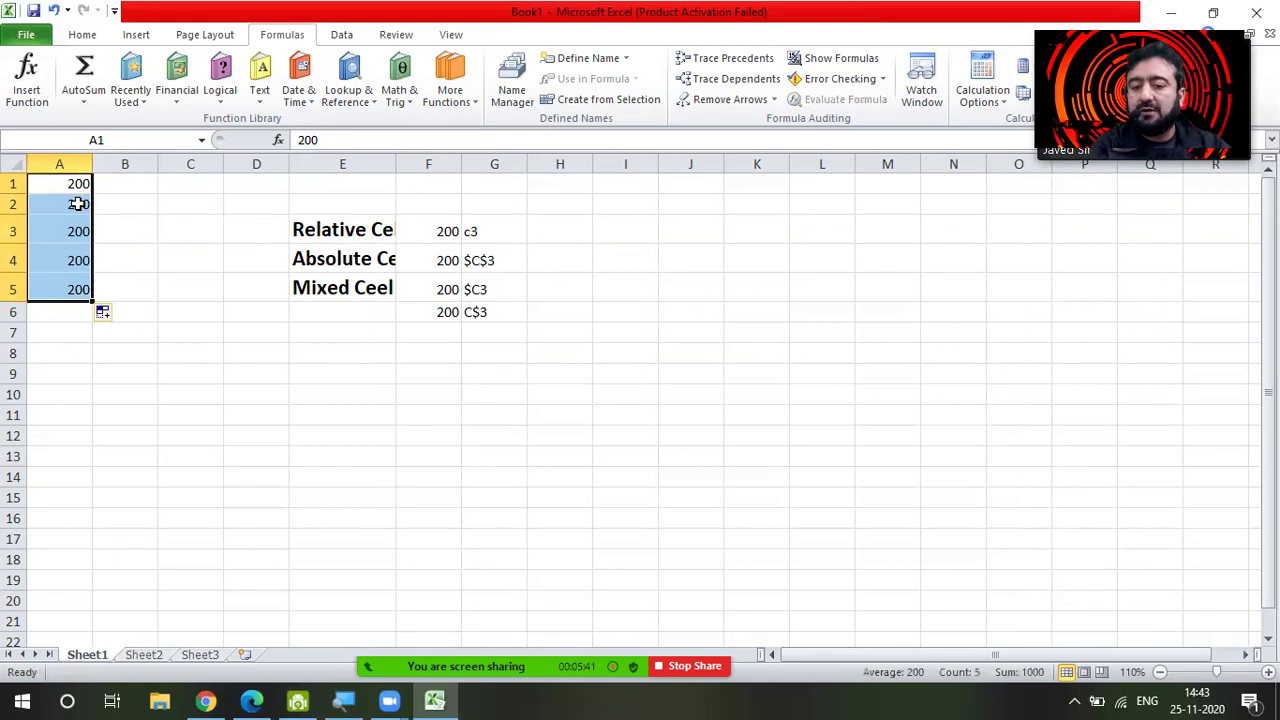
click(162, 230)
click(80, 186)
drag(90, 194, 83, 291)
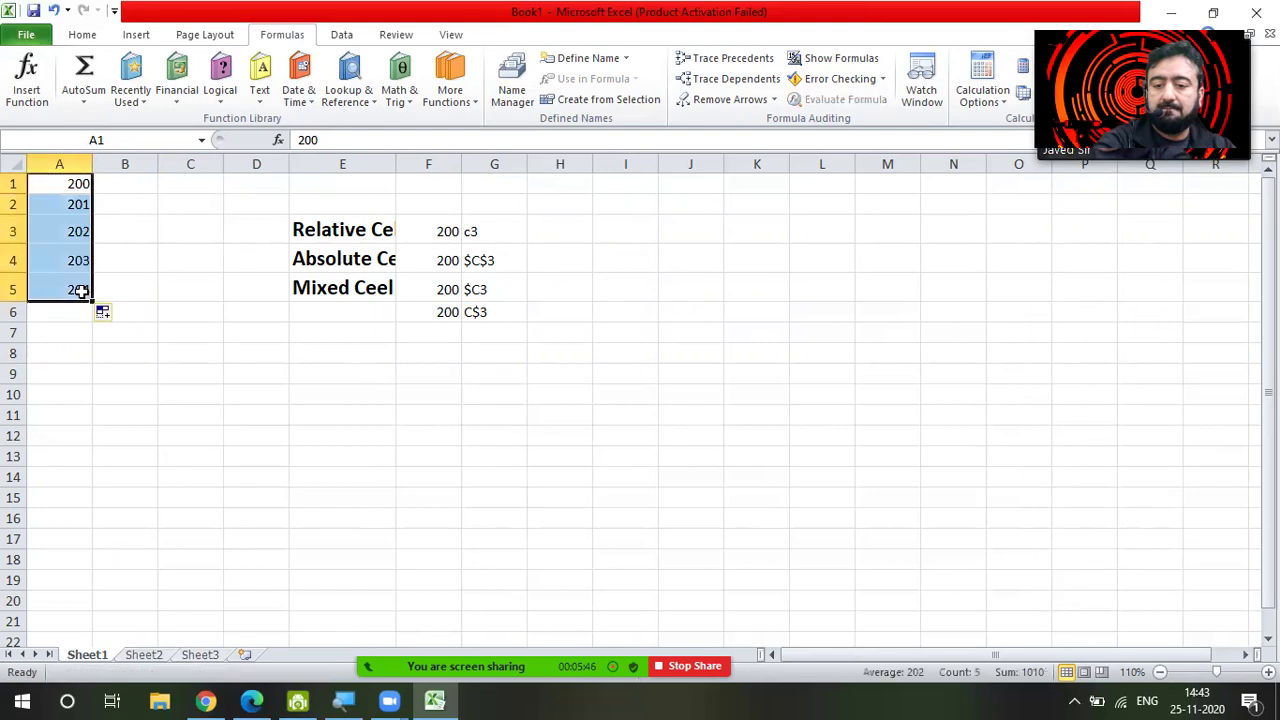
click(140, 222)
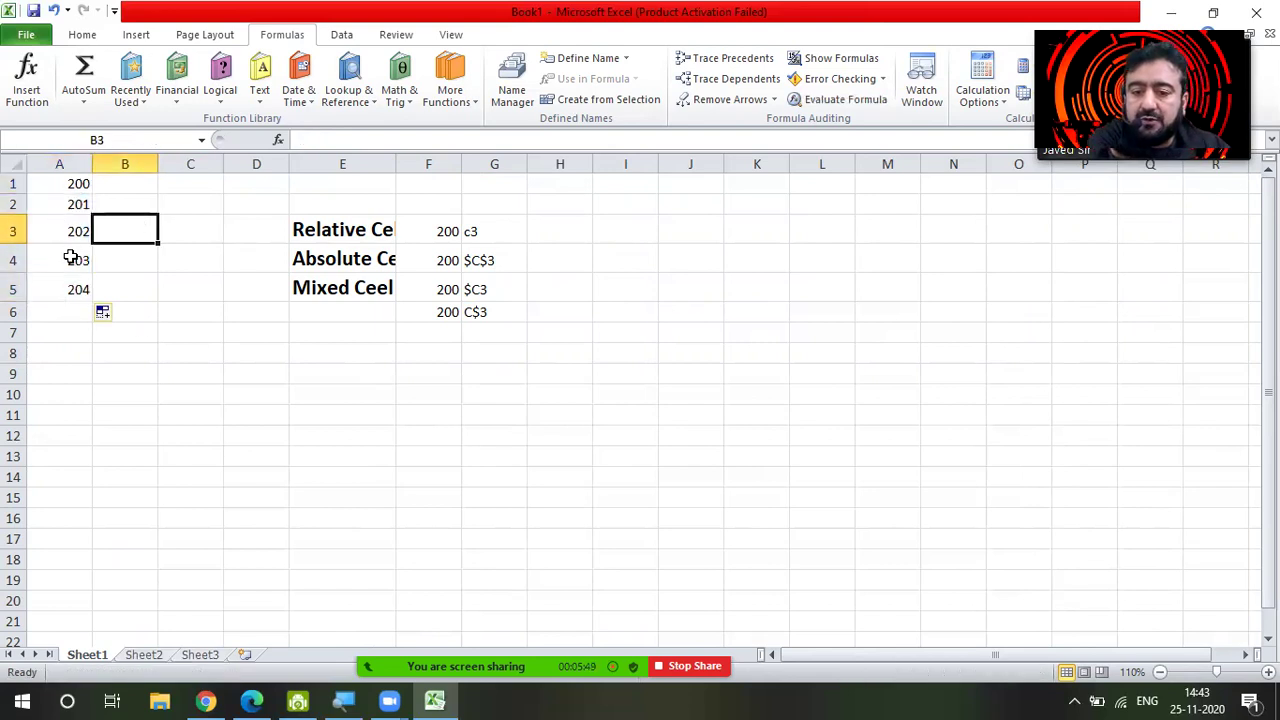
click(75, 292)
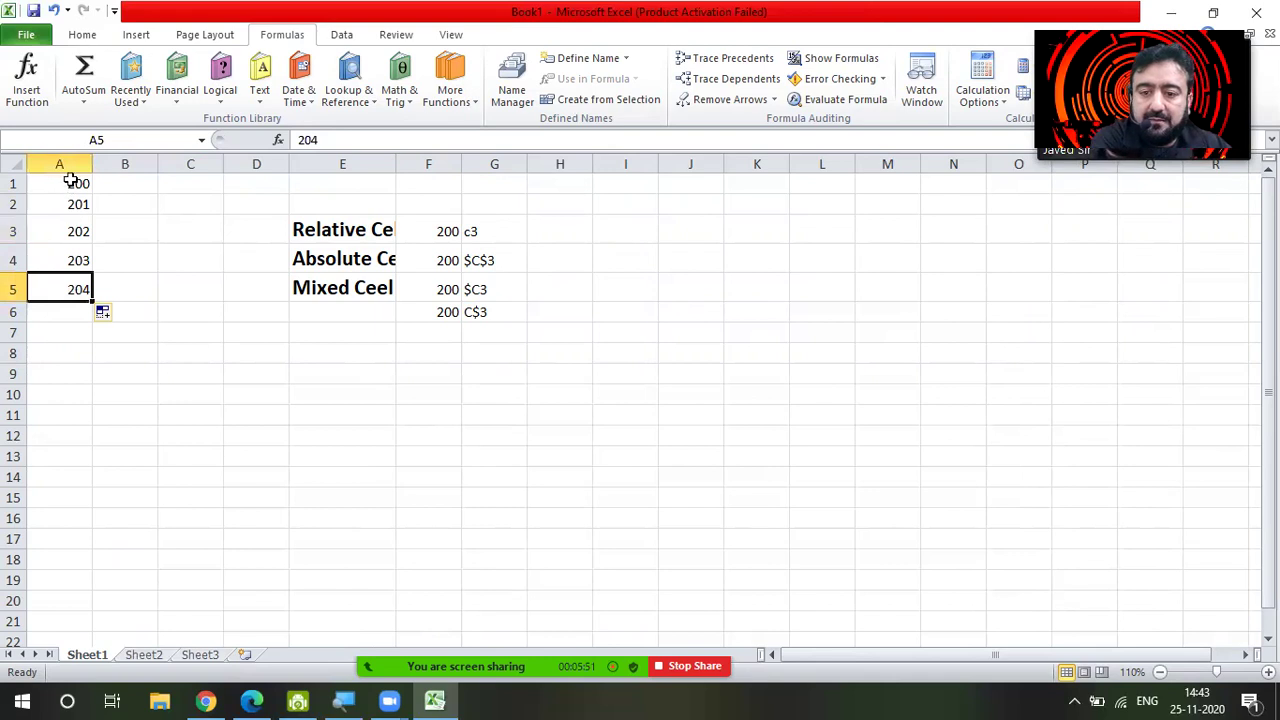
drag(70, 180, 70, 288)
click(342, 374)
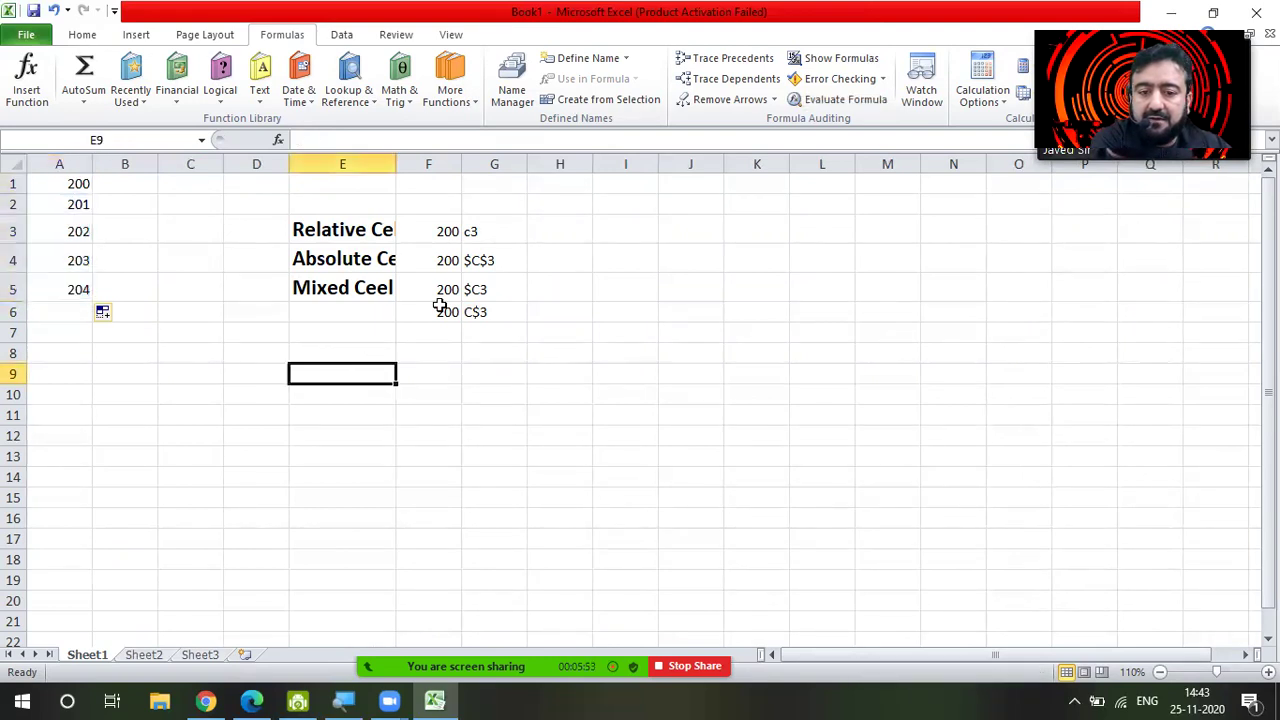
Enter the relative formula =A1 in cell E10
click(447, 233)
click(278, 396)
click(336, 393)
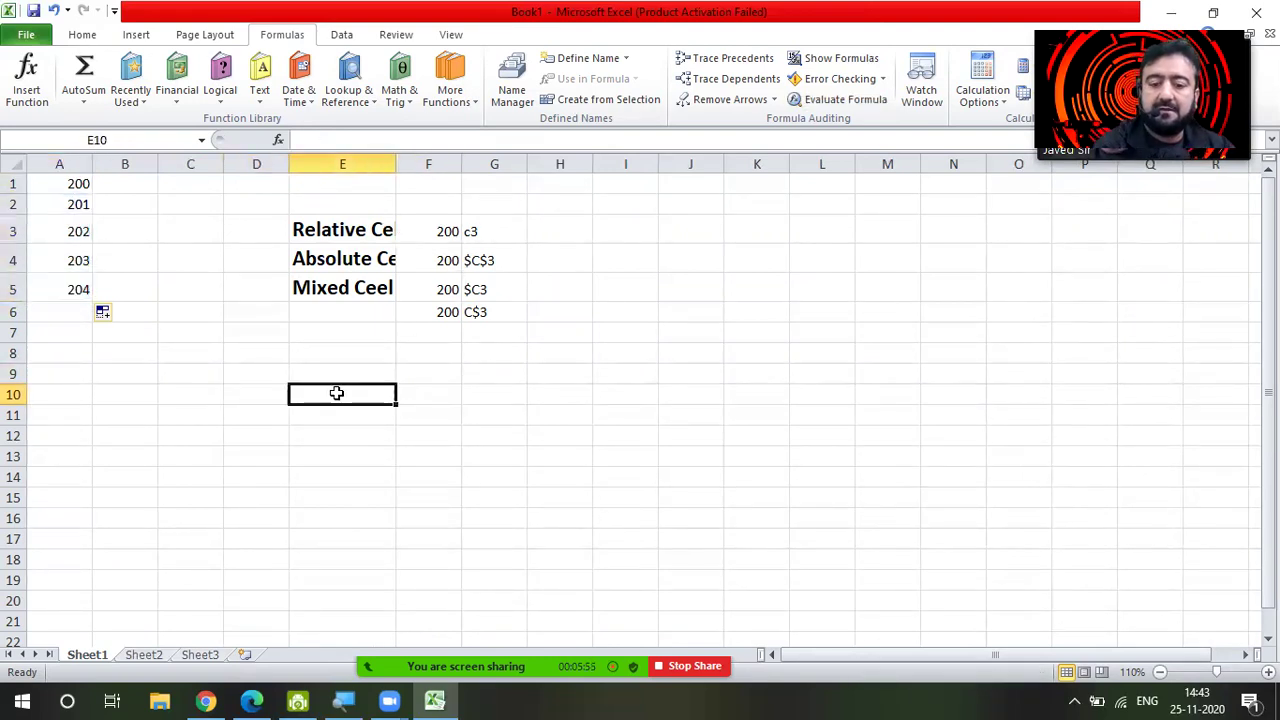
text(=)
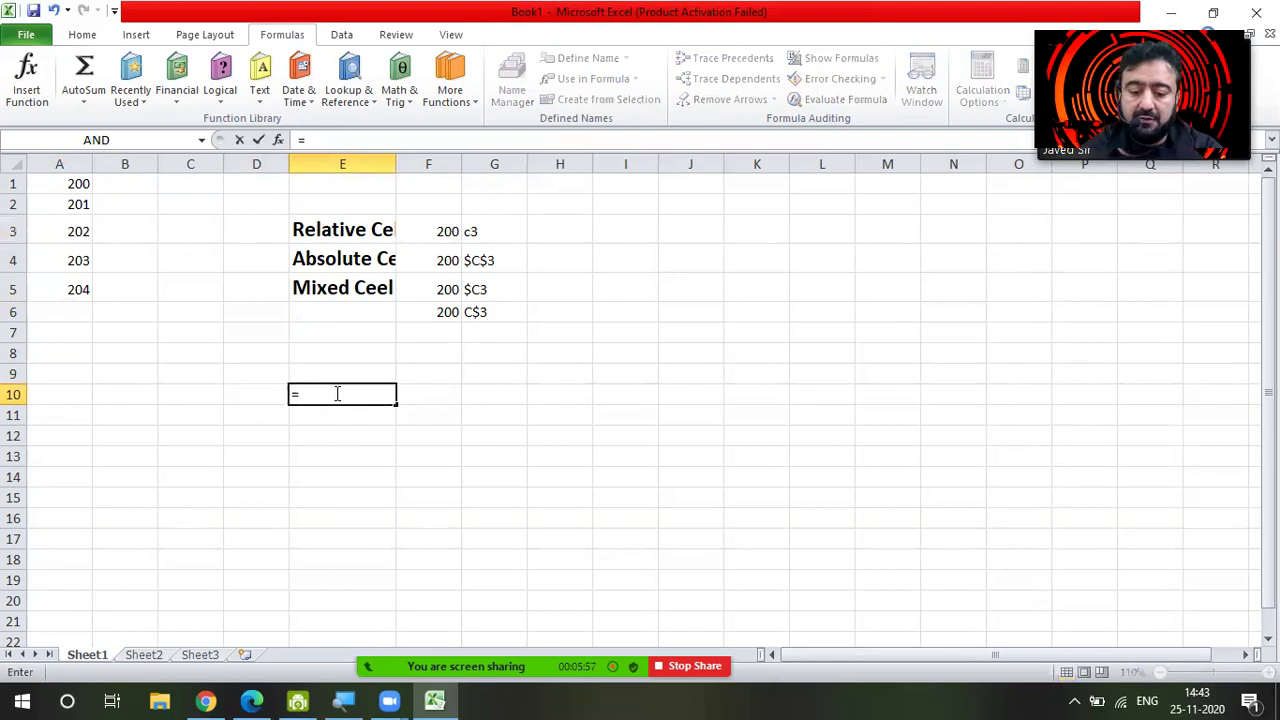
text(a1)
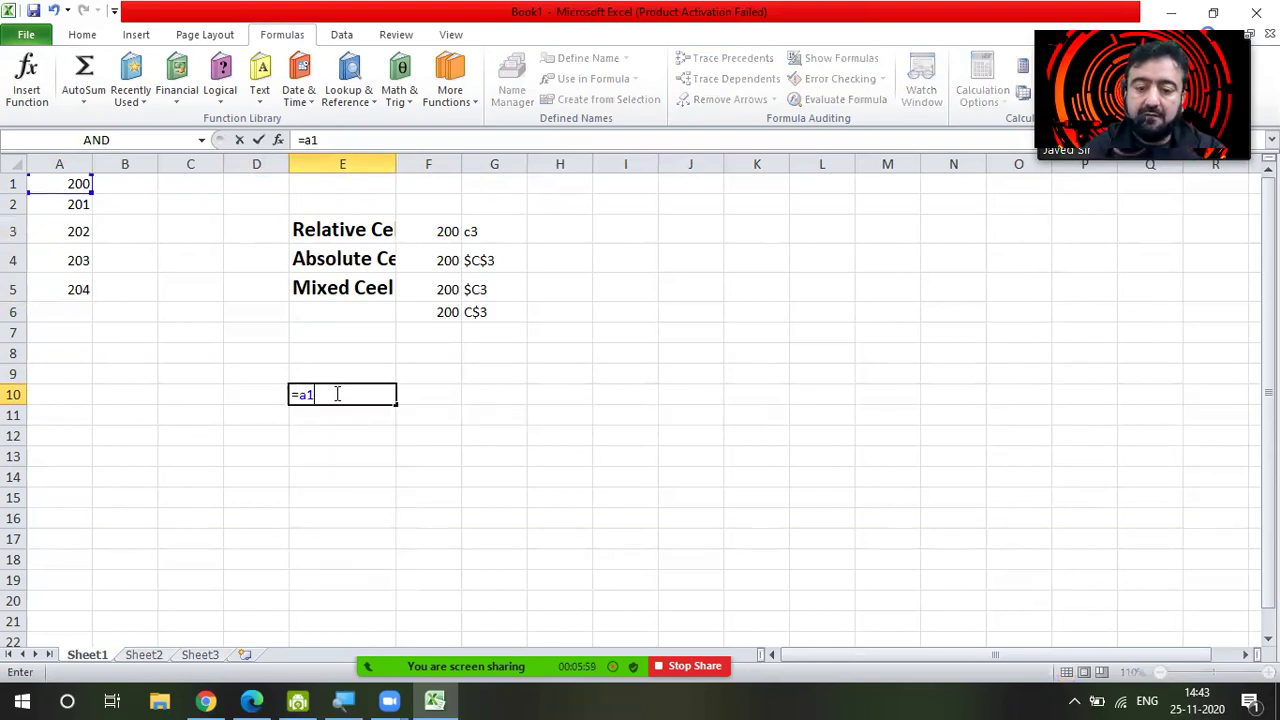
key(Return)
click(337, 393)
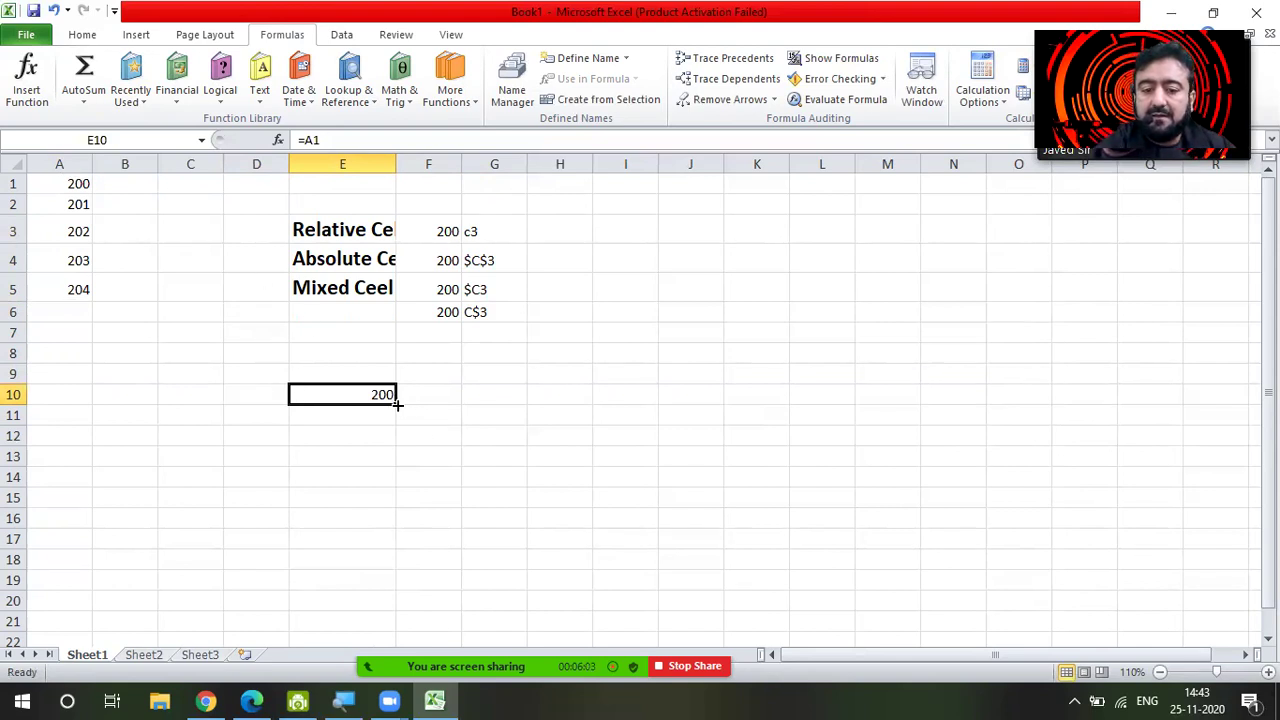
Fill E10 down to E14, briefly showing formulas =A1 through =A5 before returning to values
drag(397, 404, 397, 491)
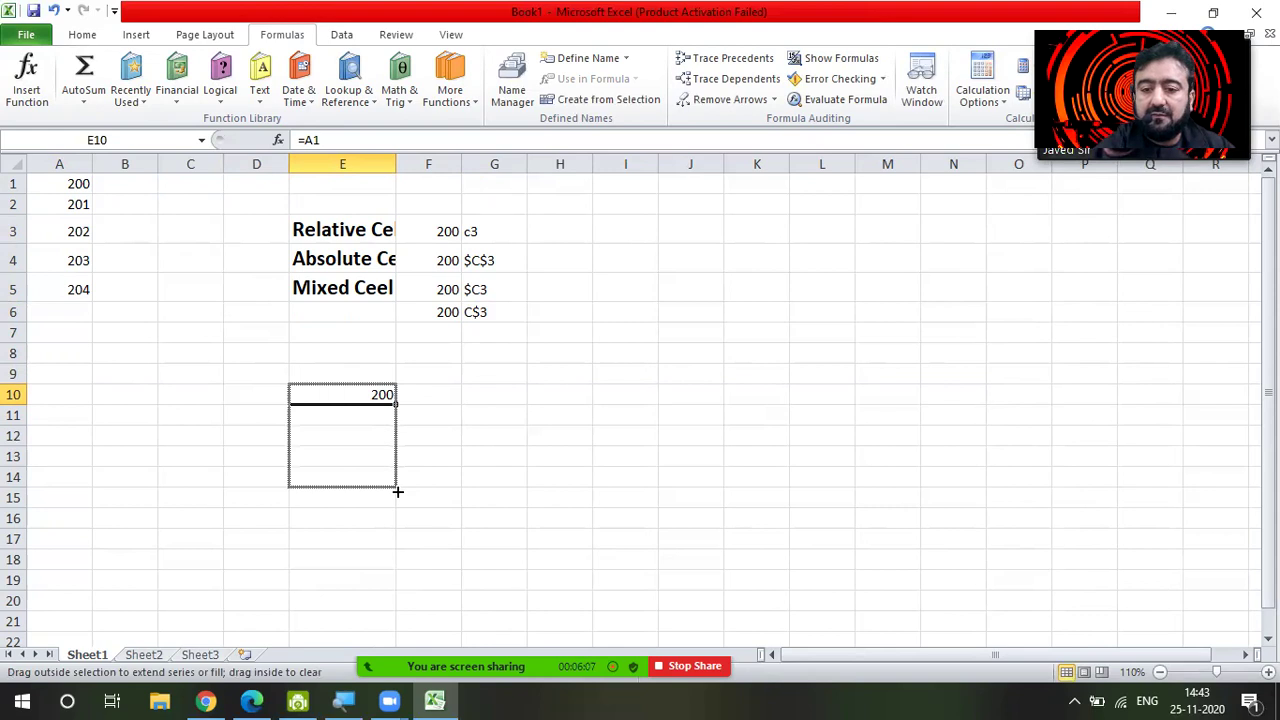
drag(397, 491, 397, 491)
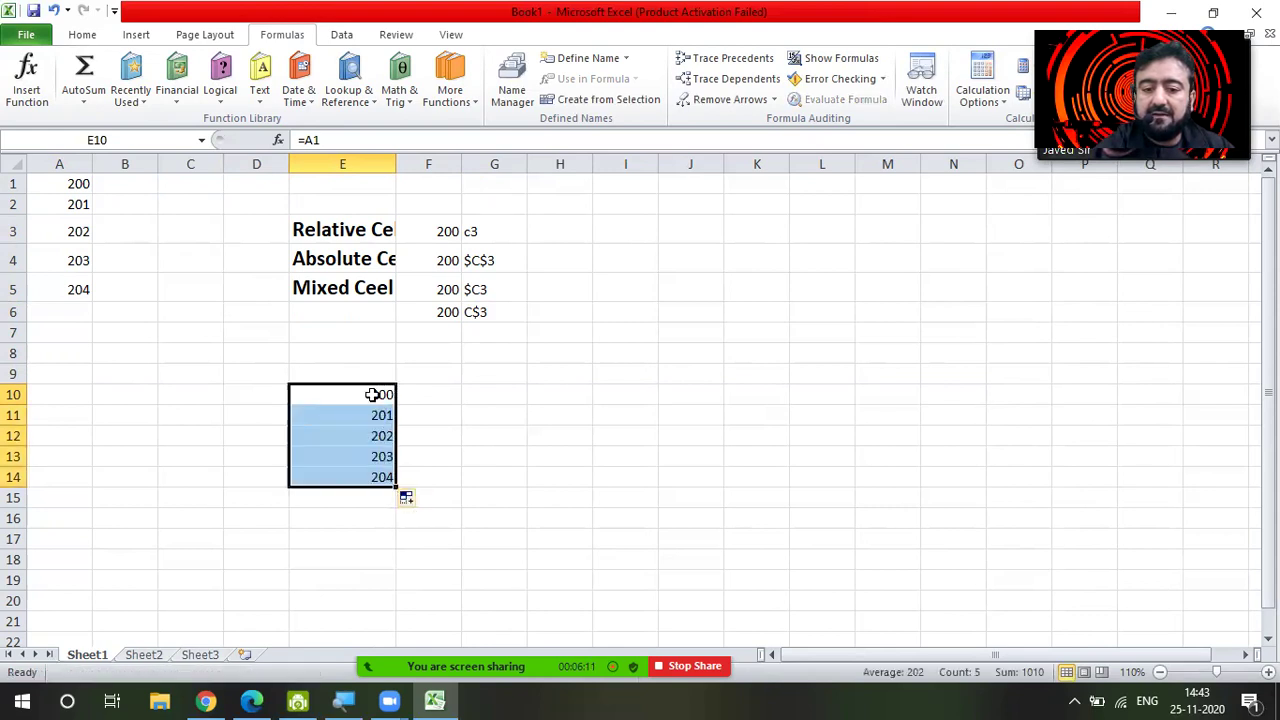
click(830, 58)
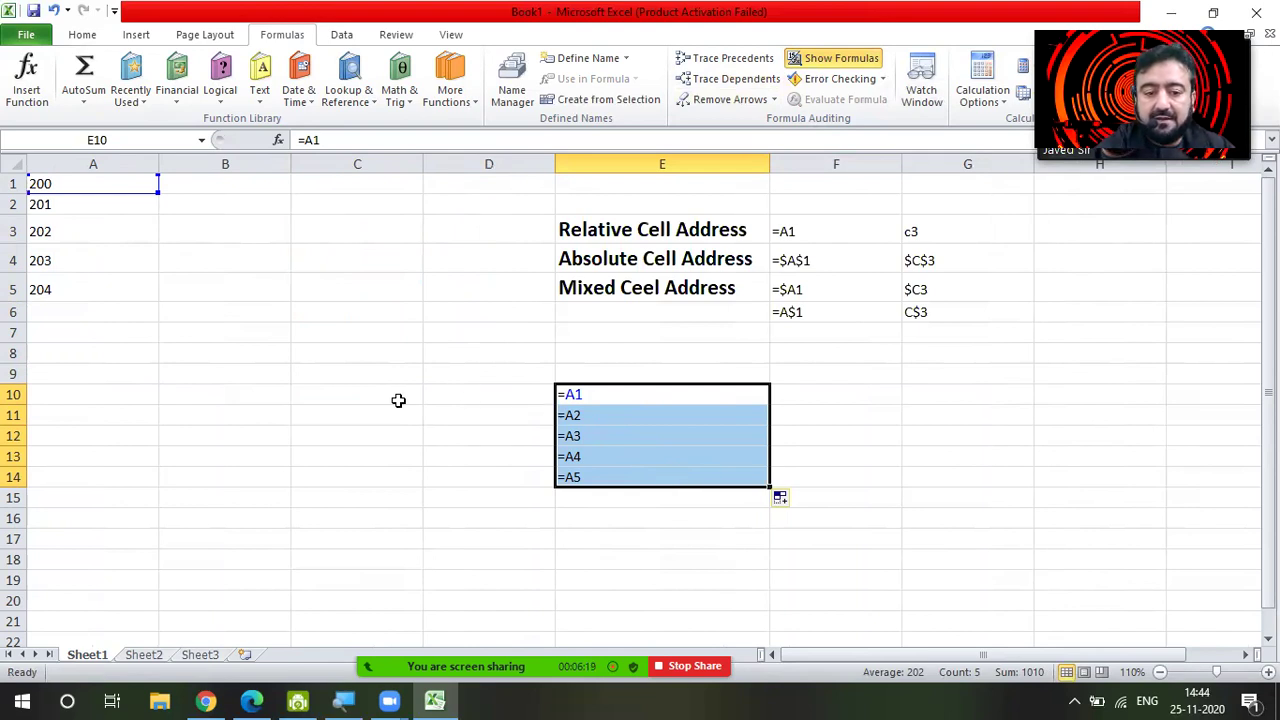
click(835, 58)
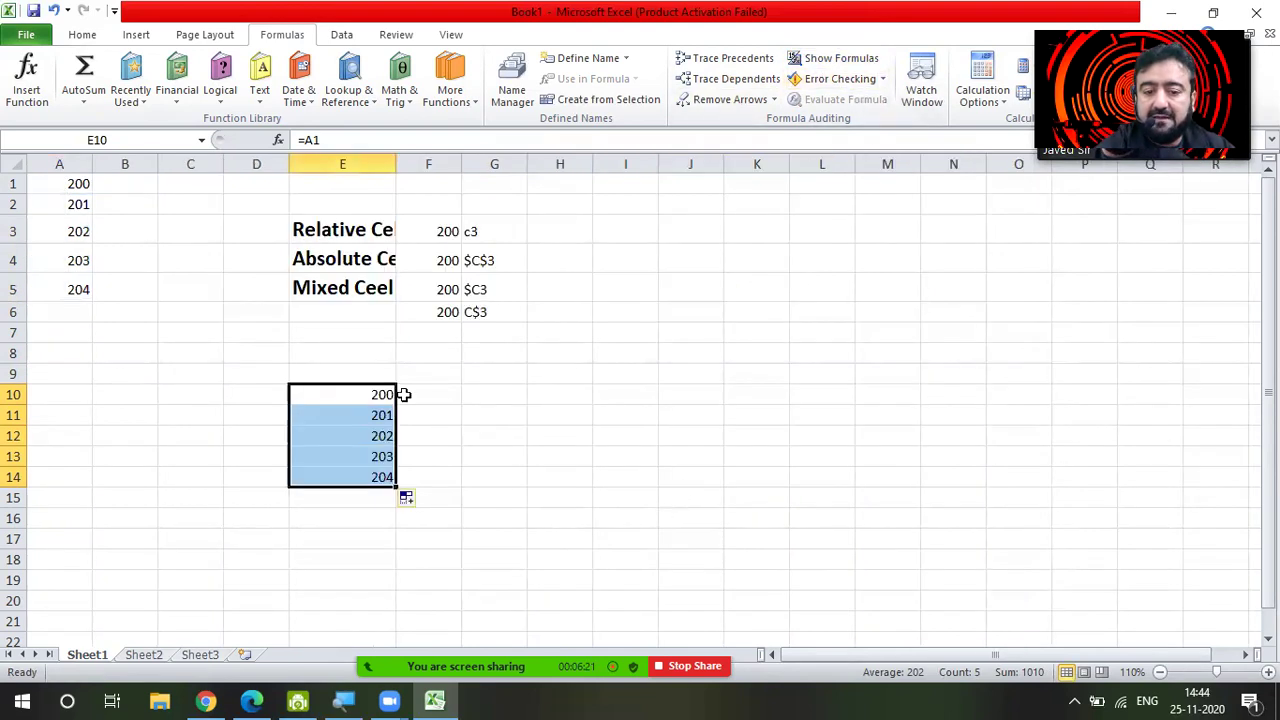
Enter =$A$1 in G10, fill it down to G14, and display formulas
click(489, 392)
text(=)
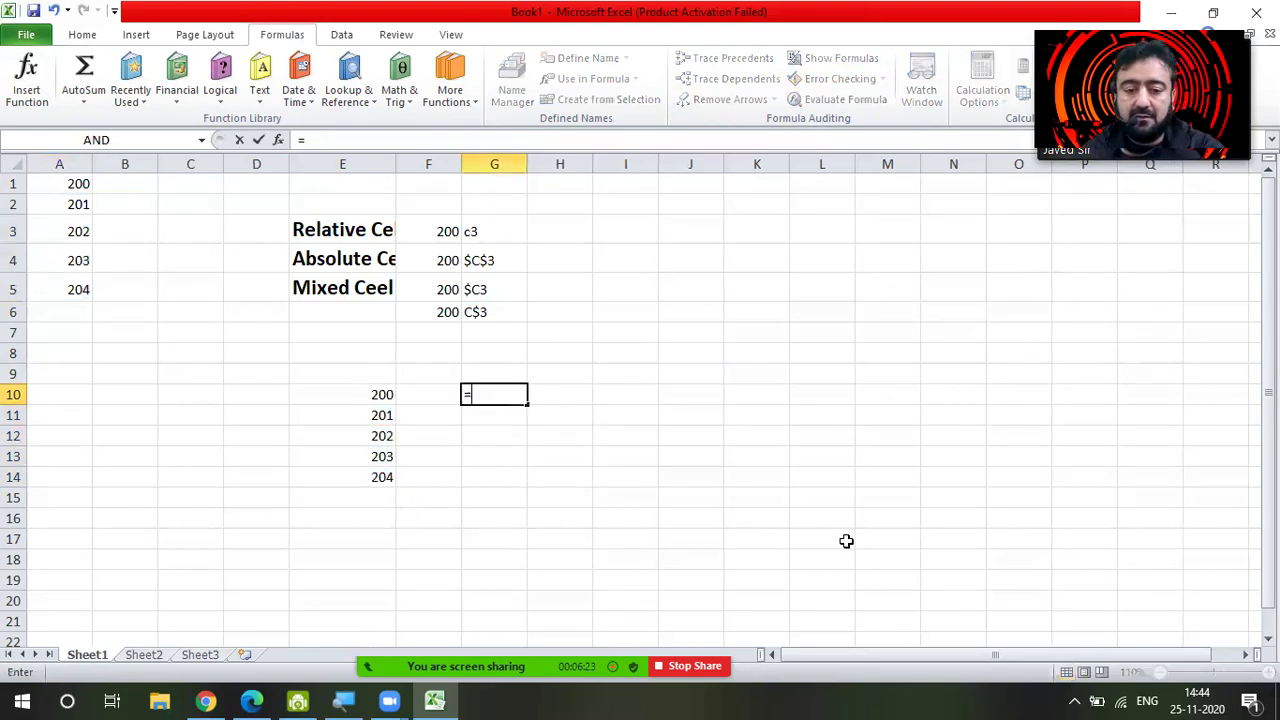
text($a$1)
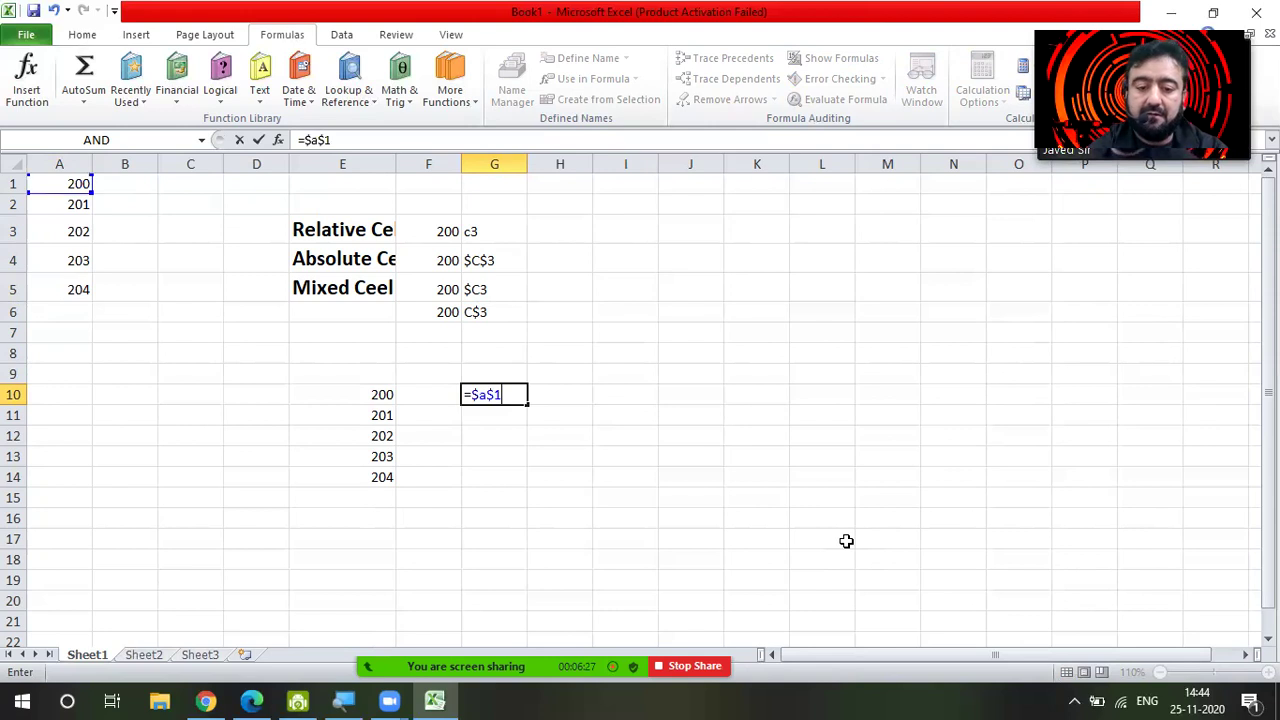
key(Return)
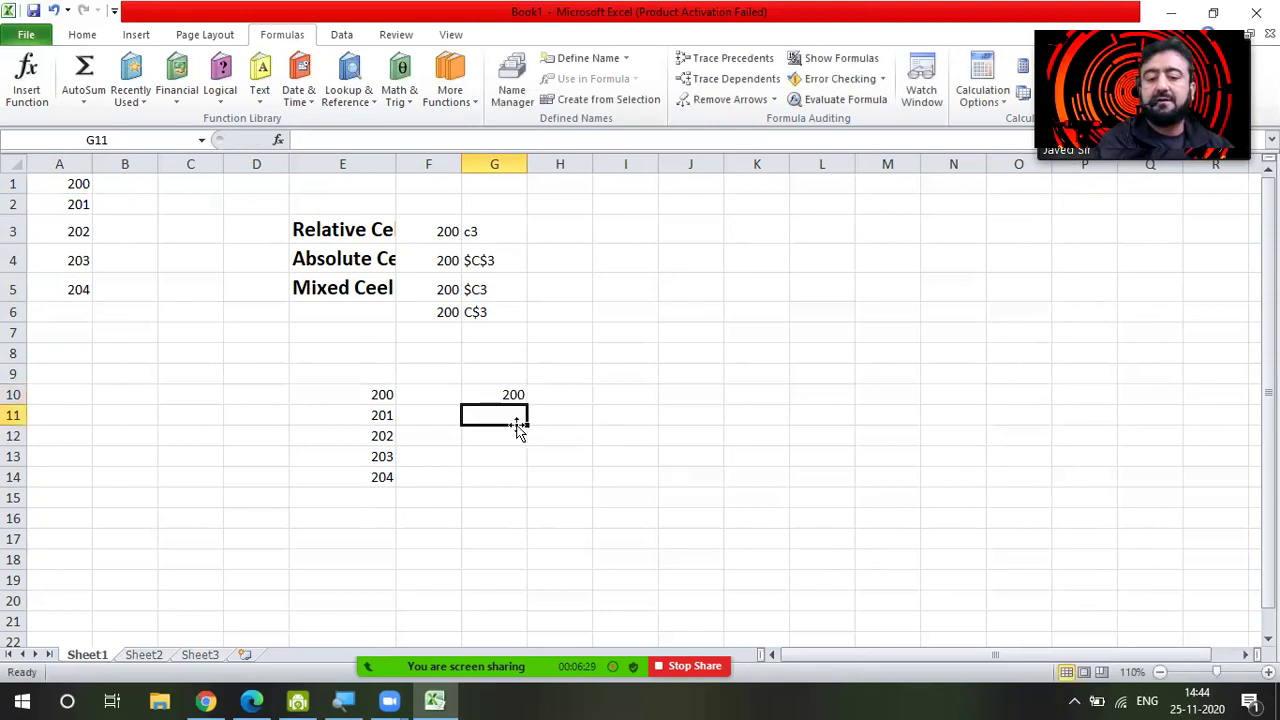
click(486, 392)
drag(527, 403, 522, 484)
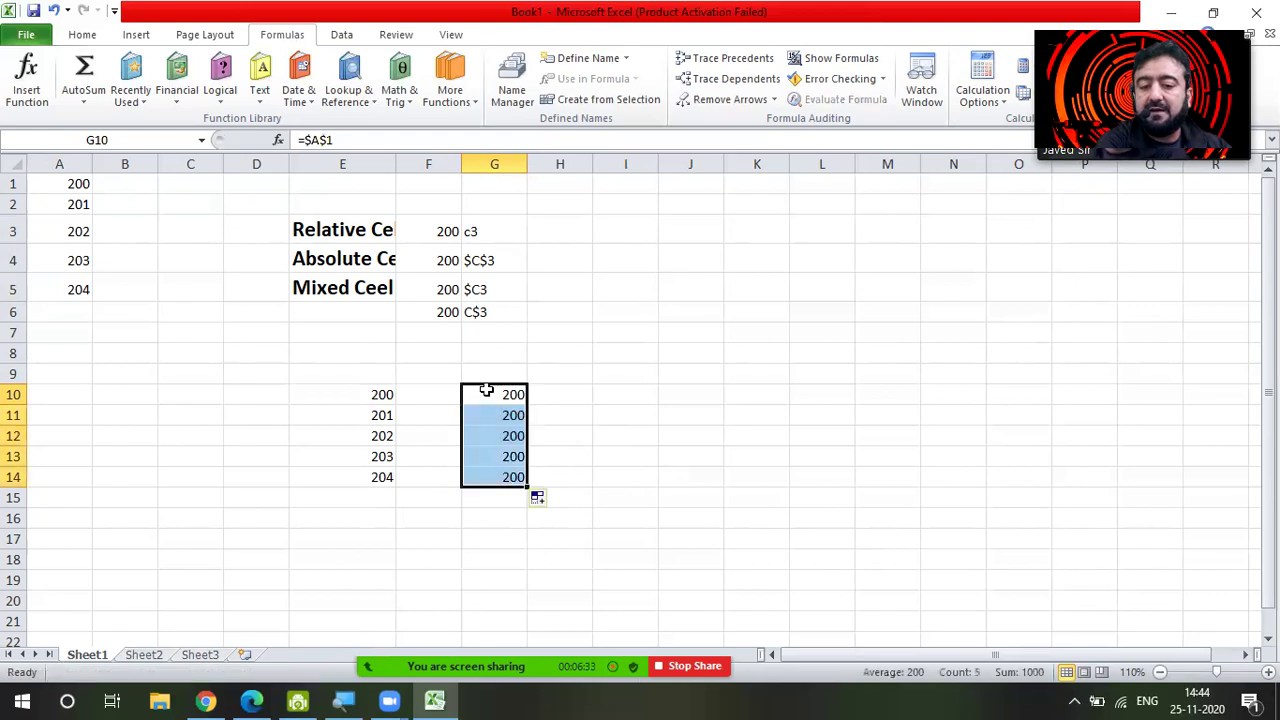
click(830, 59)
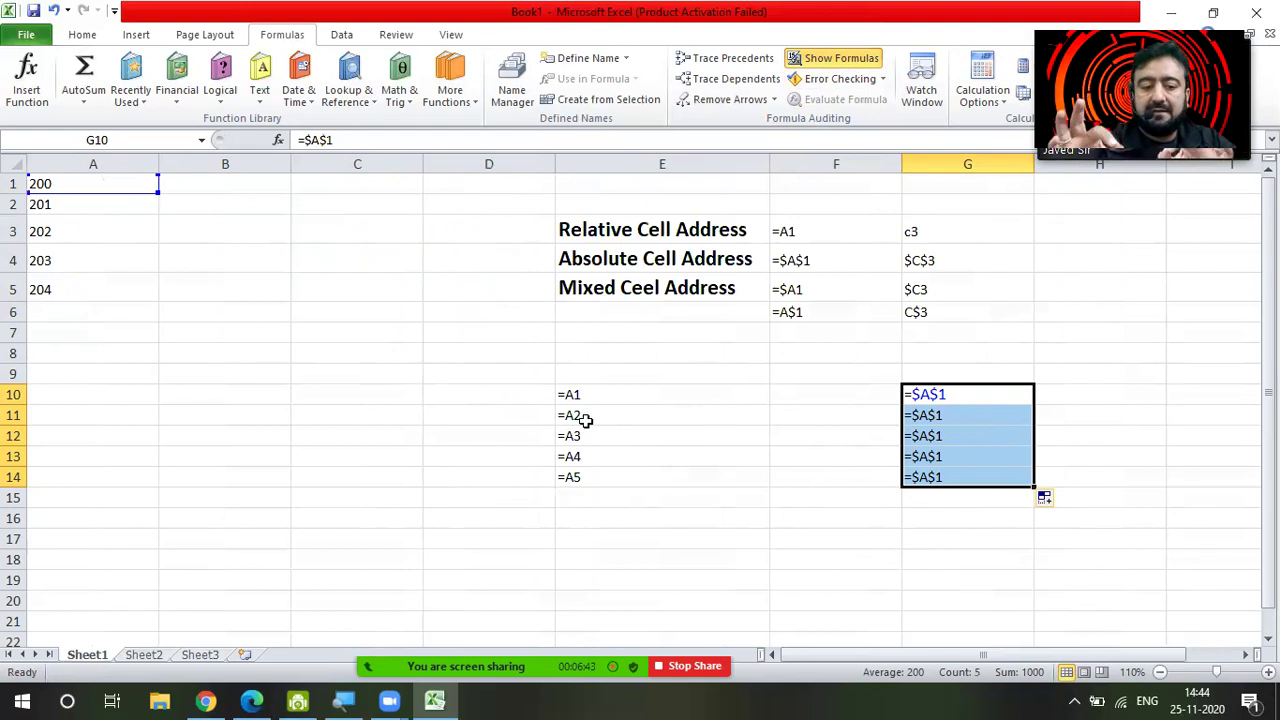
Enter 20, 30 and 10 down B9:B11
click(214, 374)
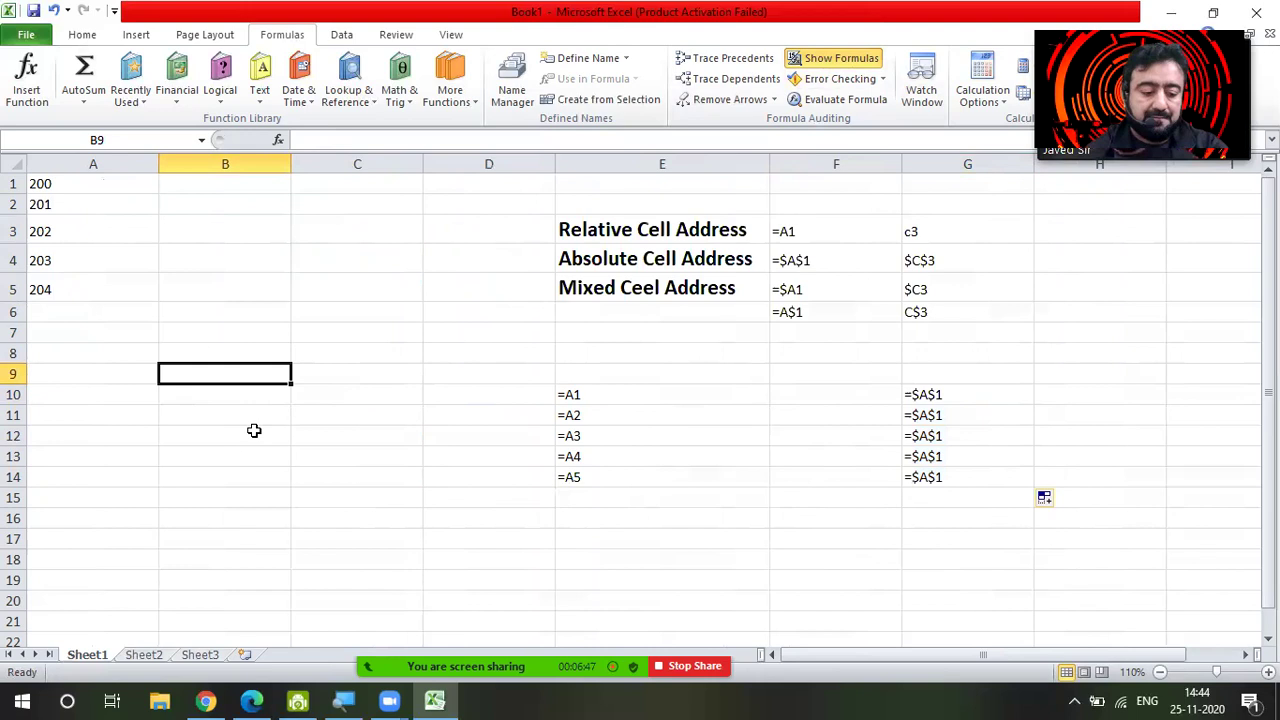
text(20)
key(Return)
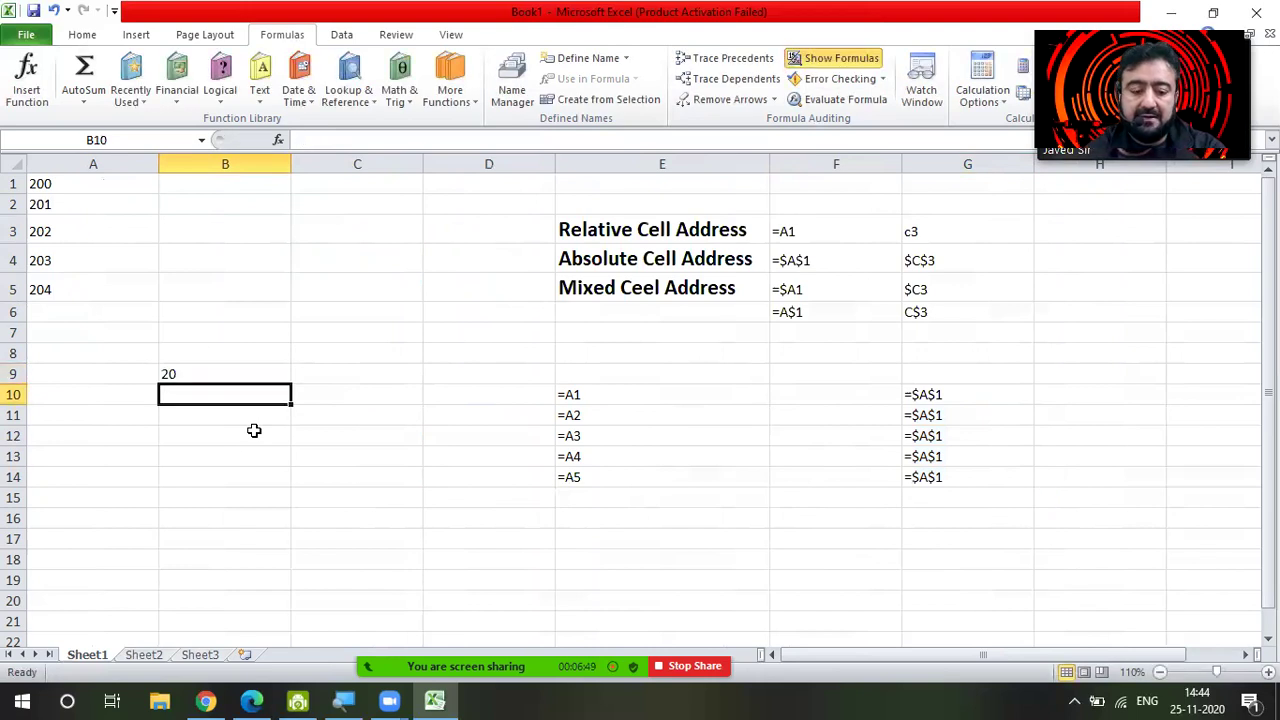
text(30)
key(Return)
text(10)
key(Return)
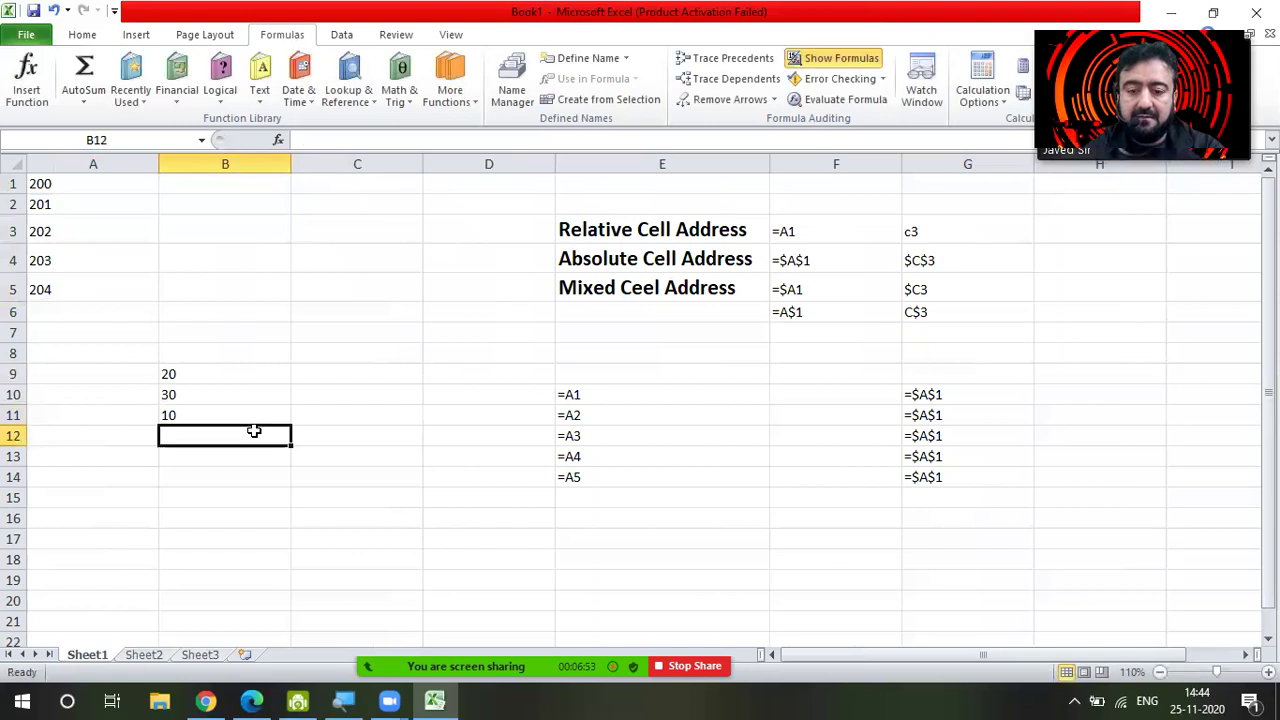
Enter 10, 2 and 3 down C9:C11
key(Up)
key(Up)
key(Up)
key(Right)
text(1)
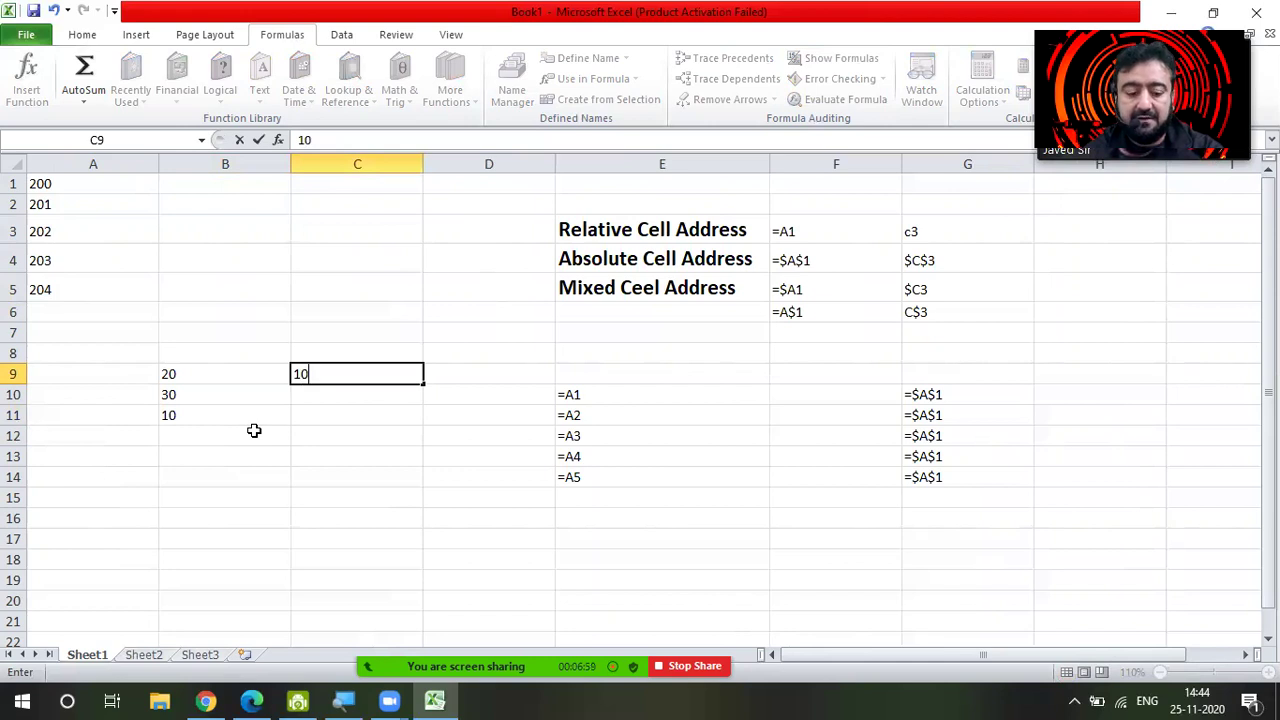
key(Return)
text(2)
key(Return)
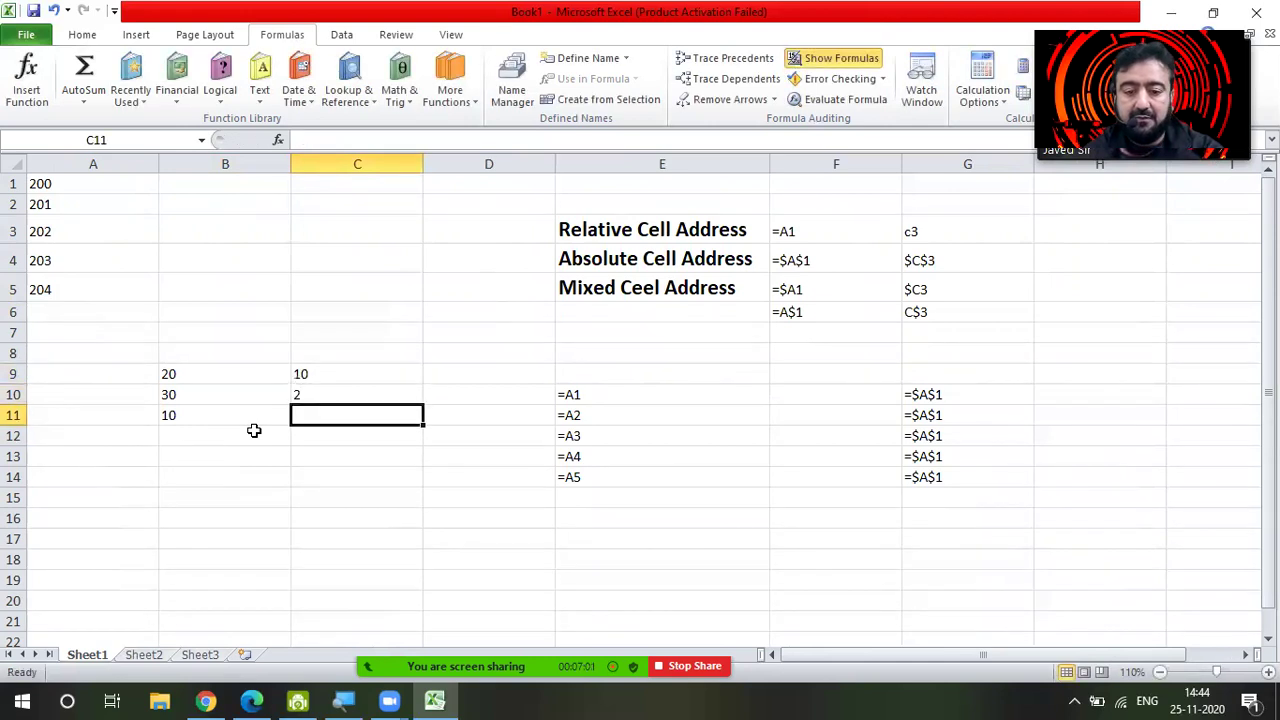
text(3)
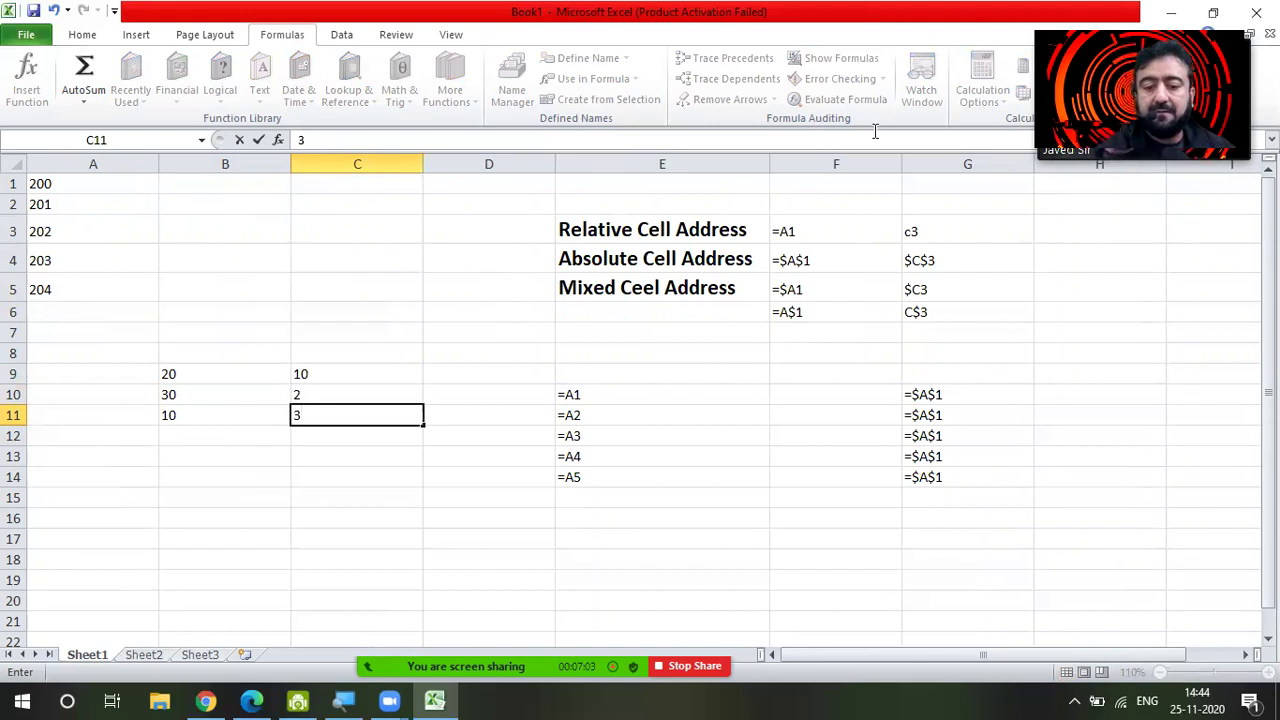
click(400, 499)
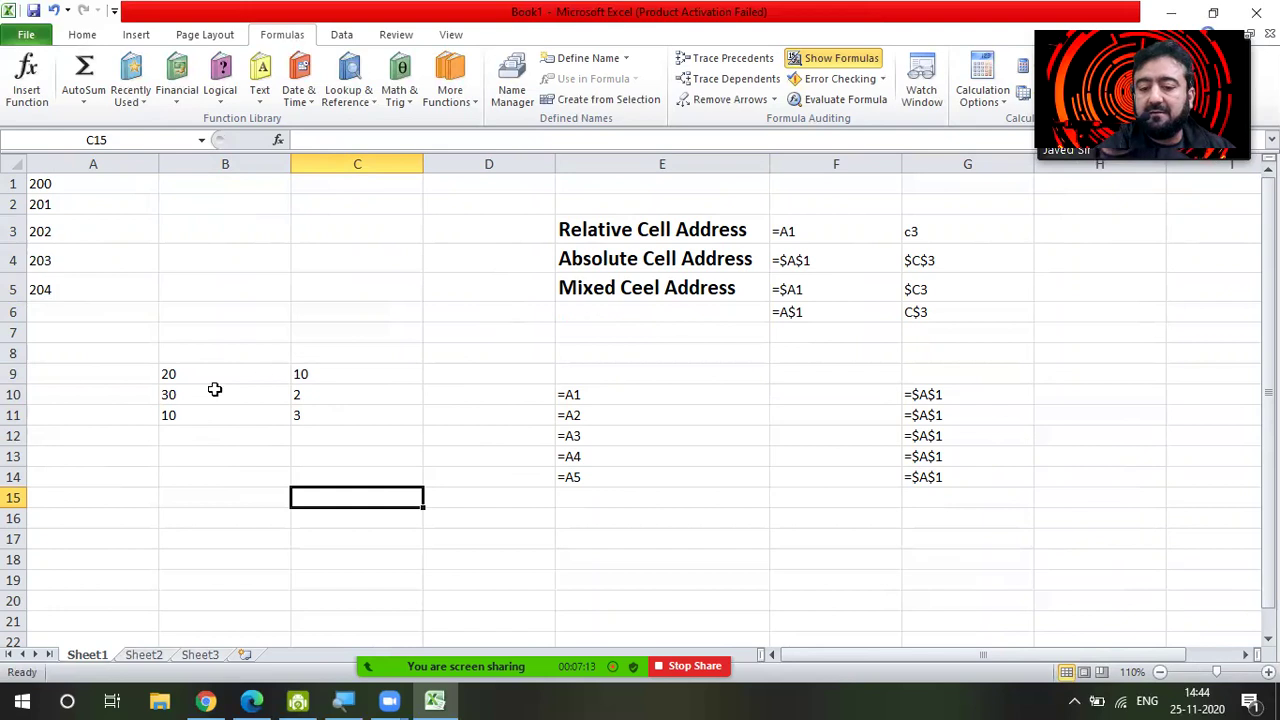
Highlight the new numbers in B9:B11 and C9, ending on D9
click(188, 375)
click(186, 394)
click(189, 414)
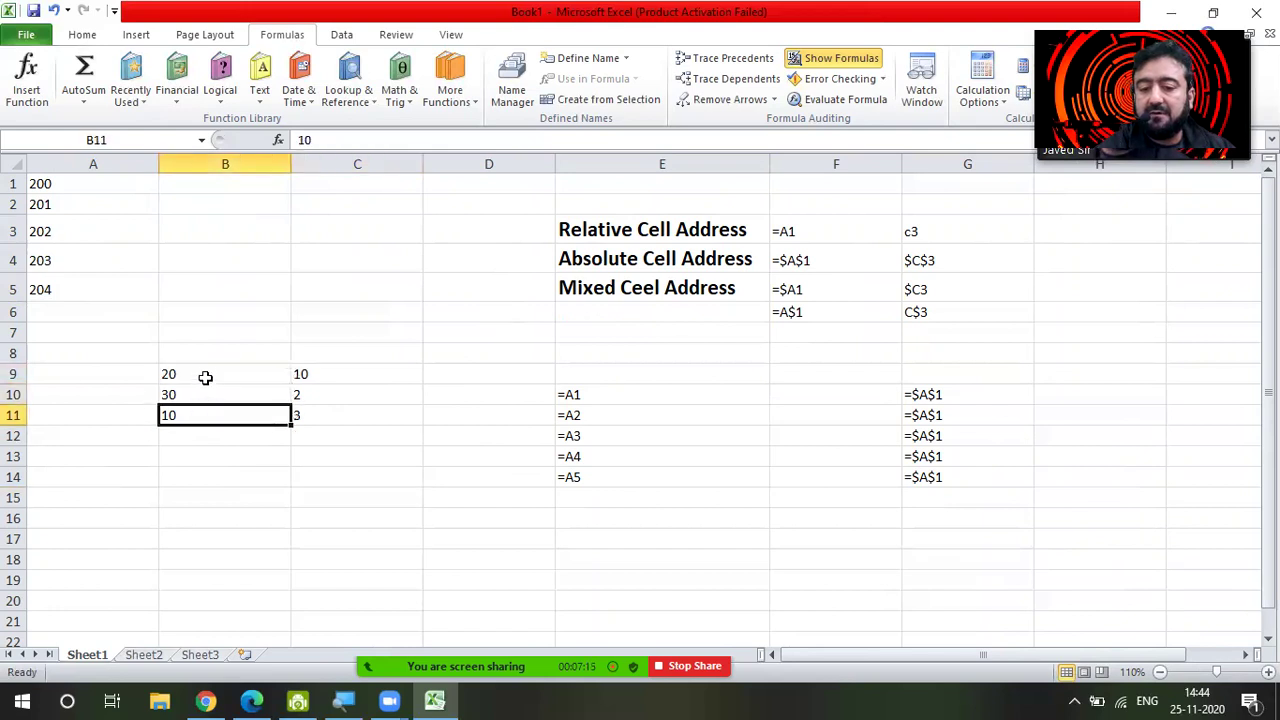
drag(206, 377, 197, 412)
click(310, 376)
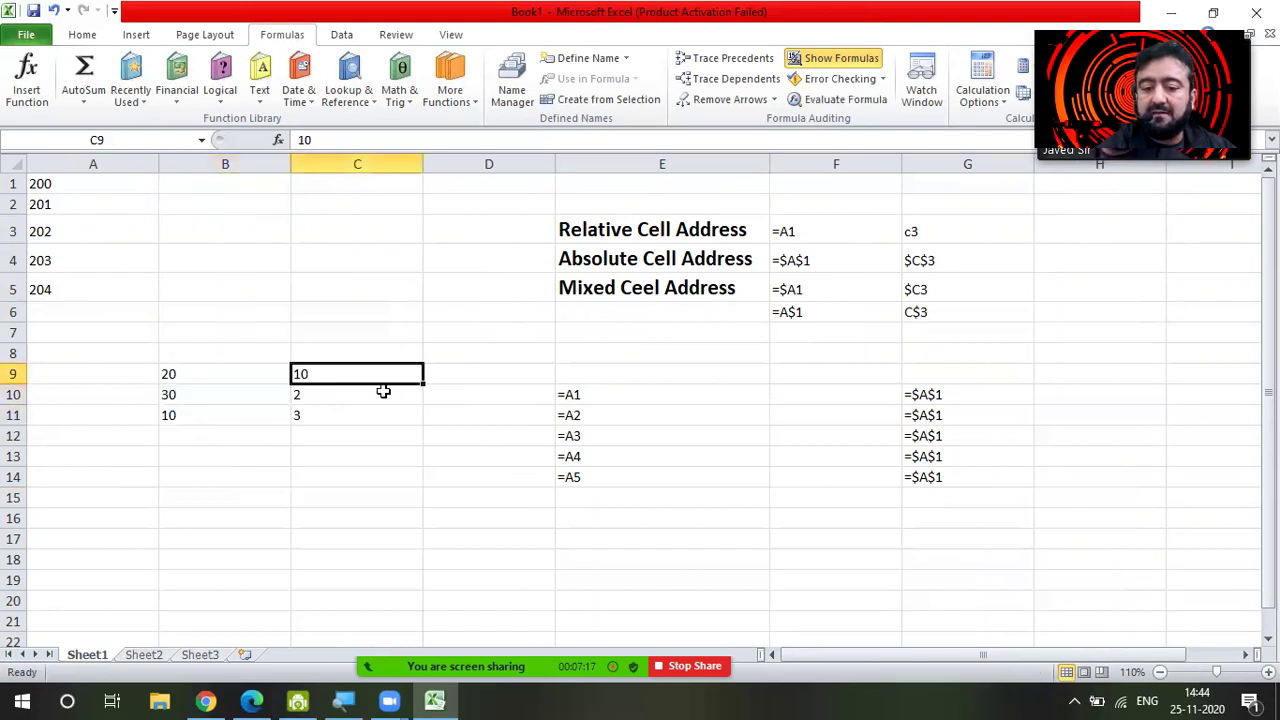
click(443, 376)
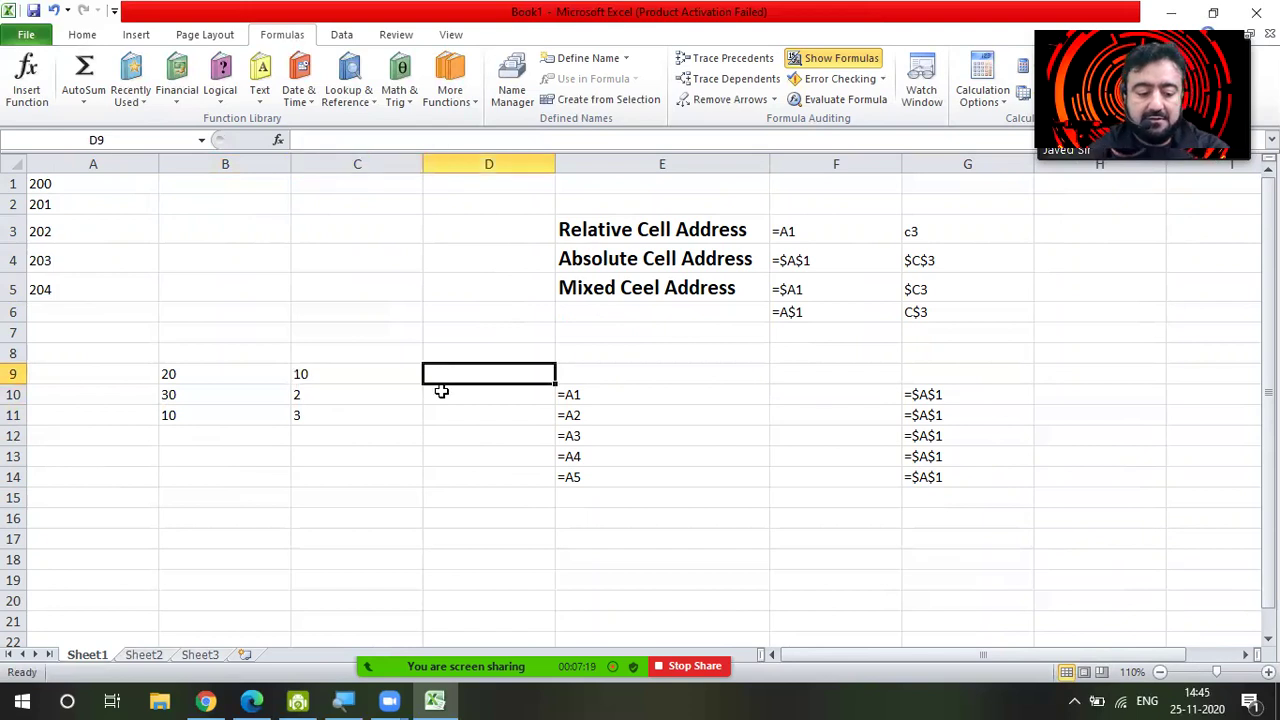
Enter =B9*C9 in D9 and inspect its cell references
text(=)
click(268, 374)
text(*)
click(330, 377)
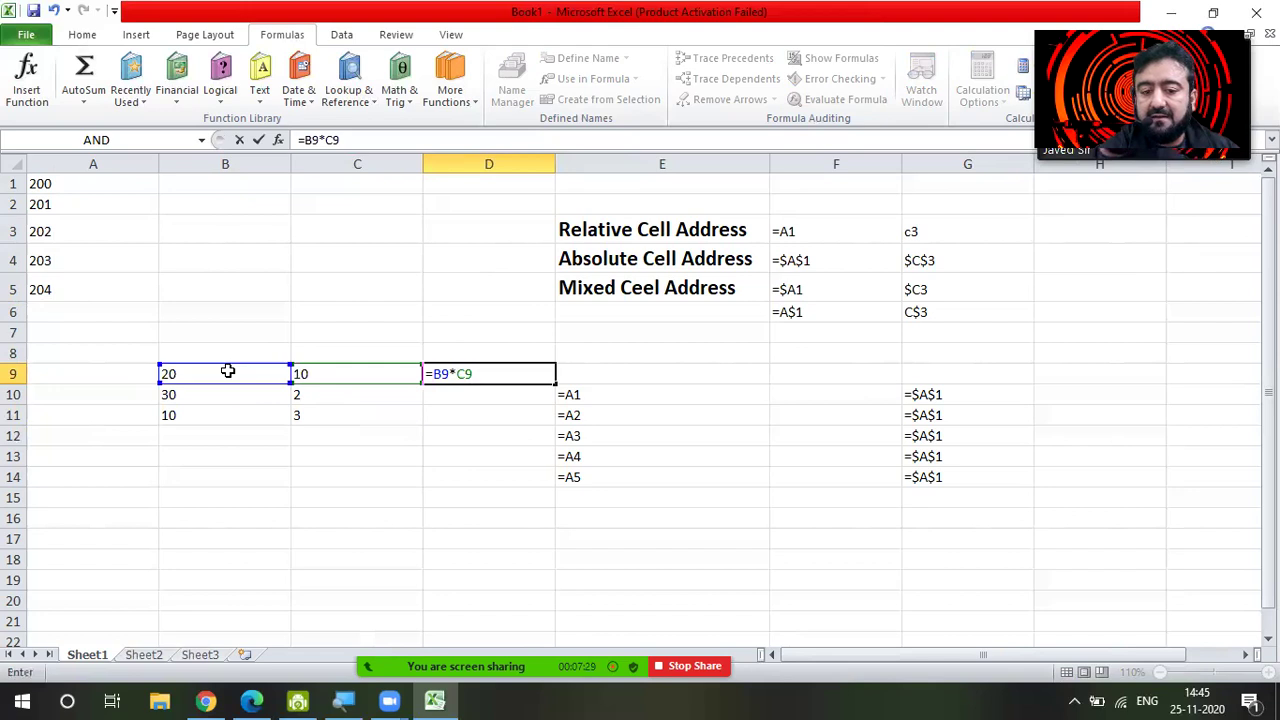
click(228, 371)
click(340, 373)
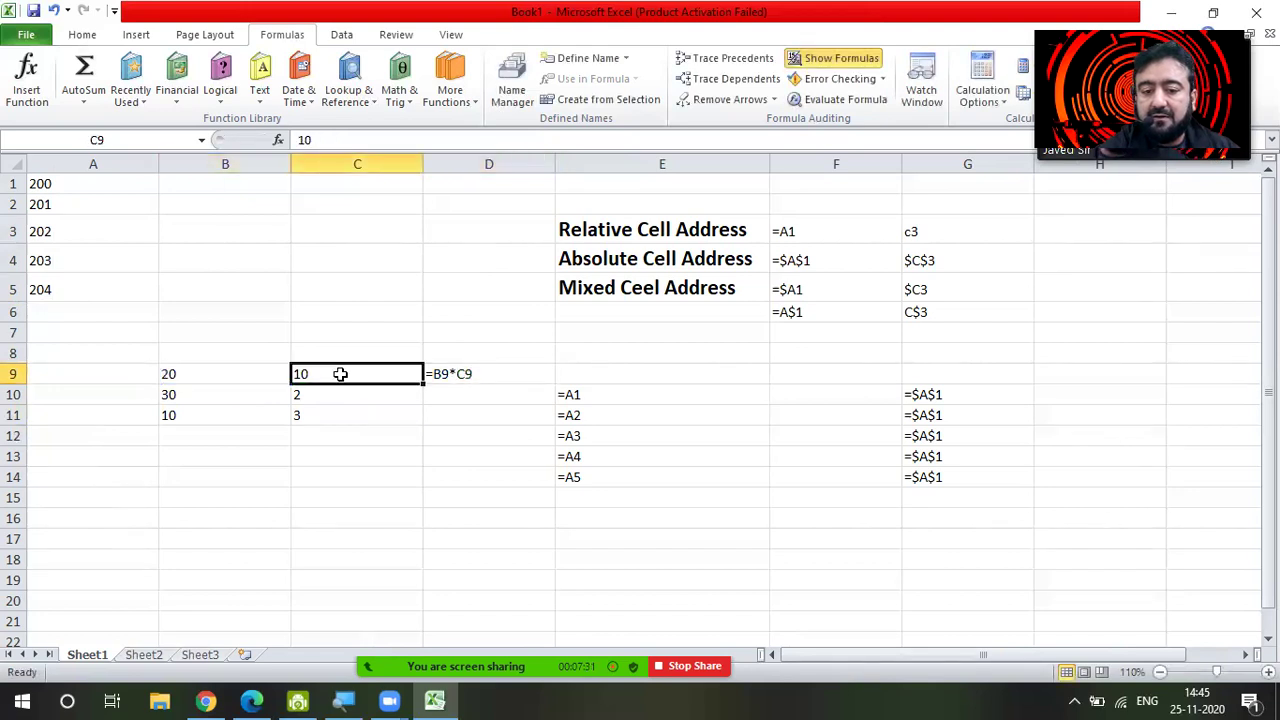
double_click(482, 372)
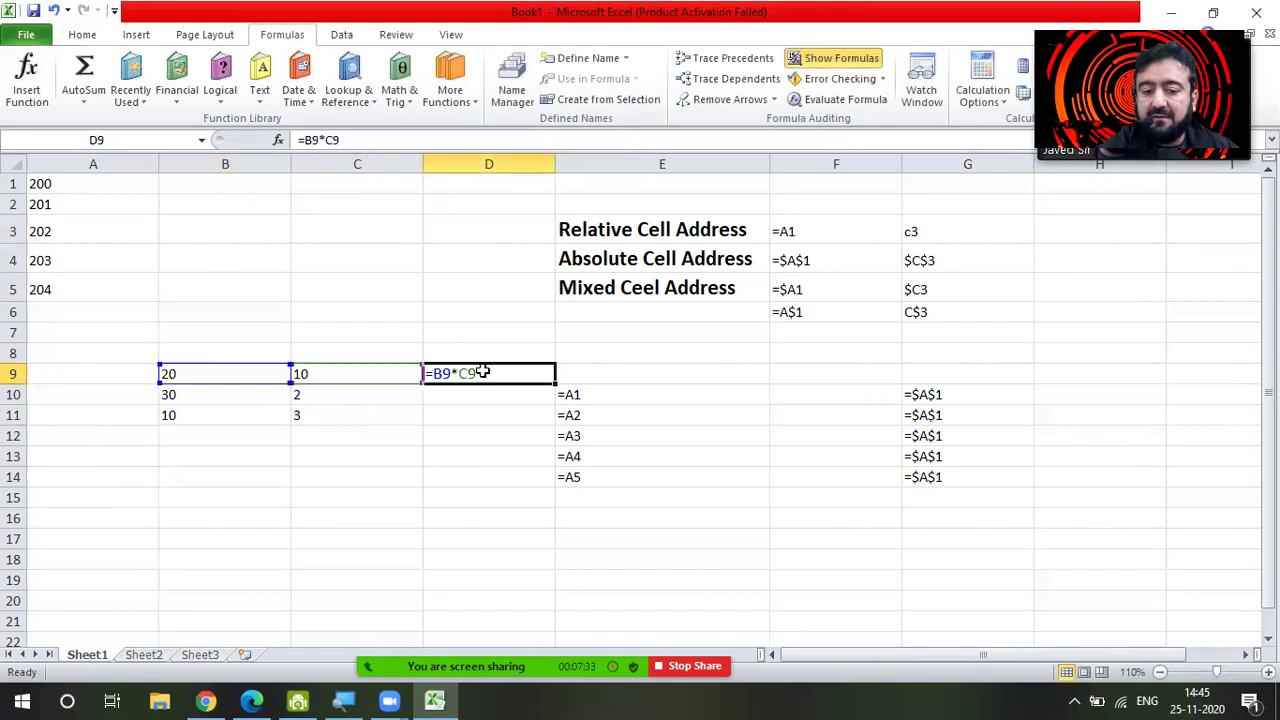
key(Return)
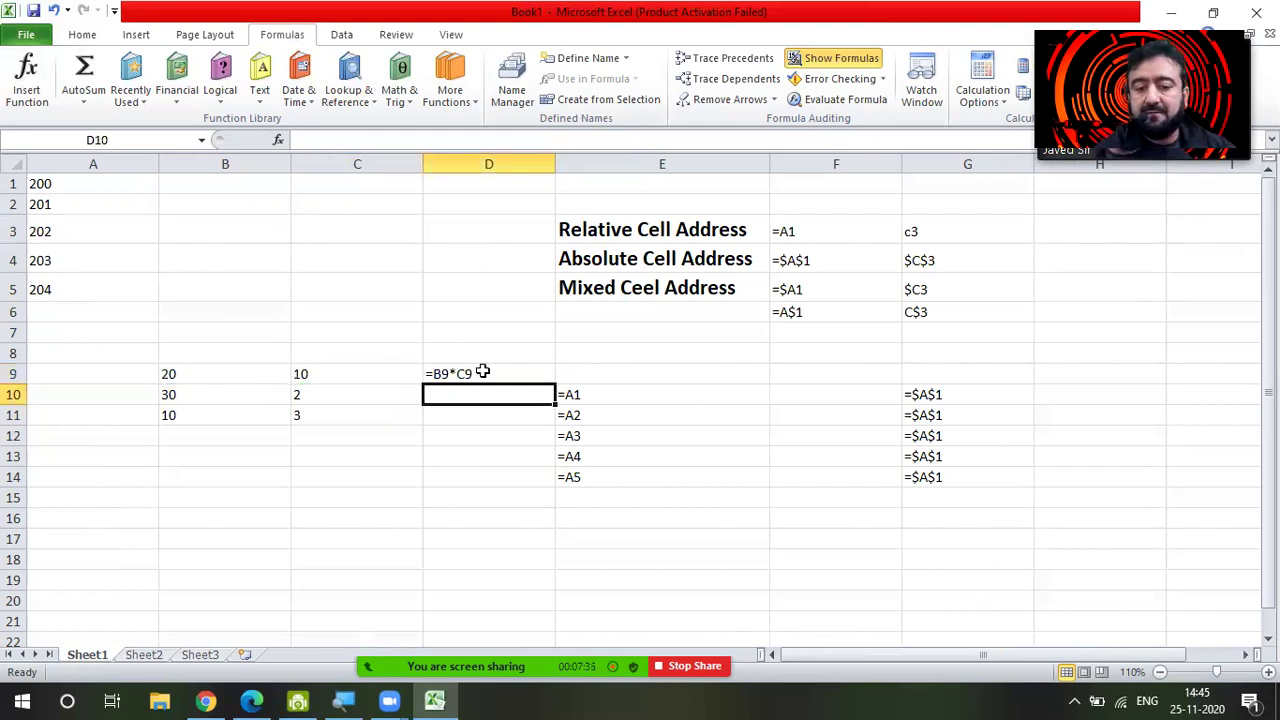
Turn off formula display and fill D9's =B9*C9 down to D11, giving 200, 60 and 30
click(820, 61)
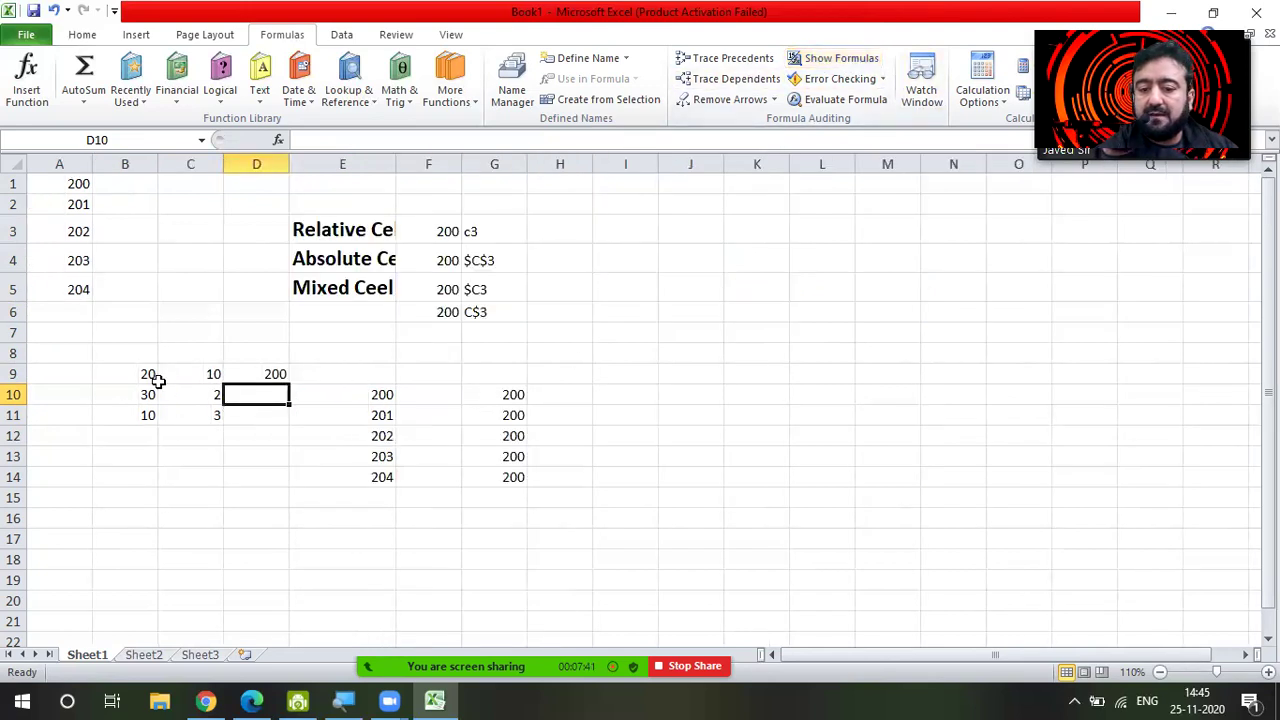
click(266, 372)
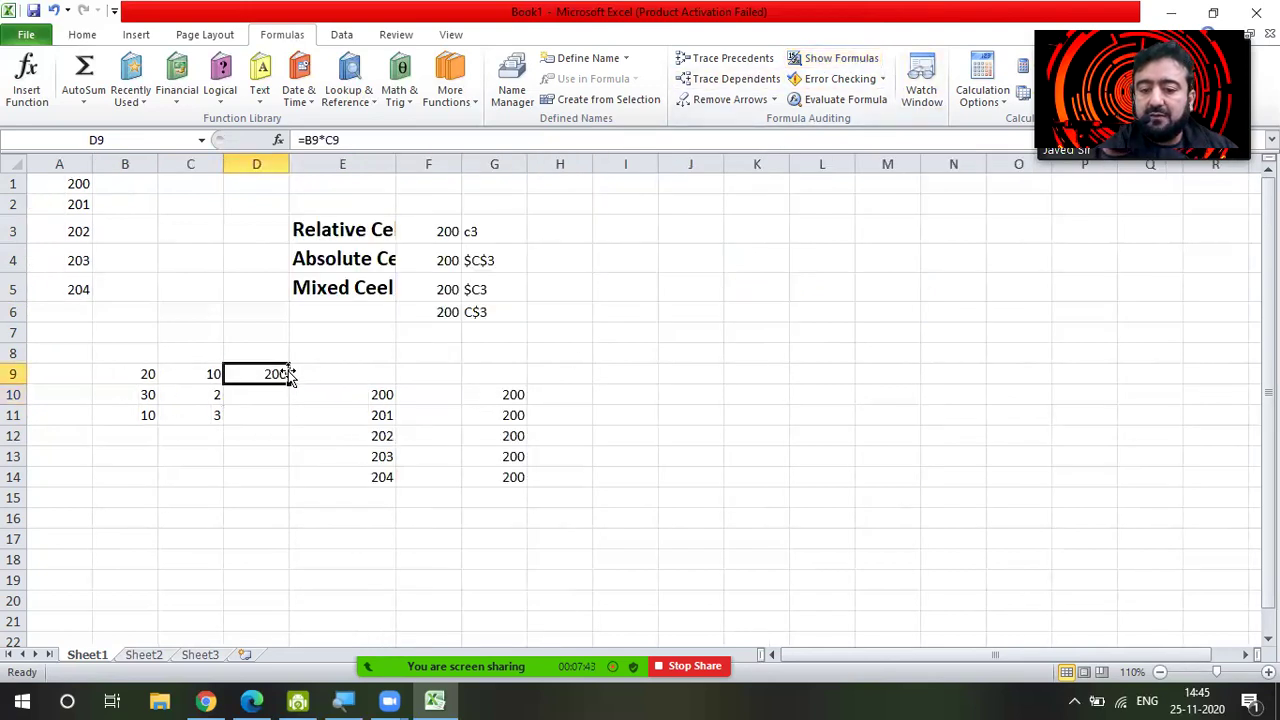
double_click(272, 373)
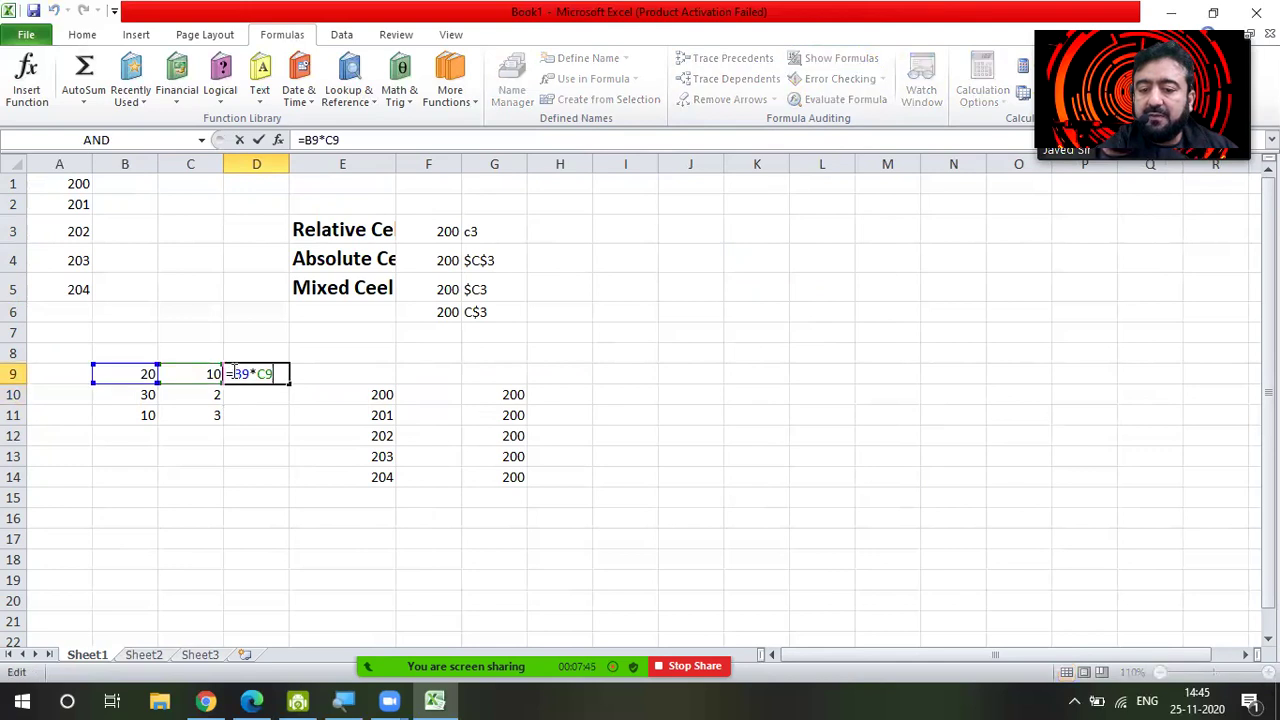
click(272, 374)
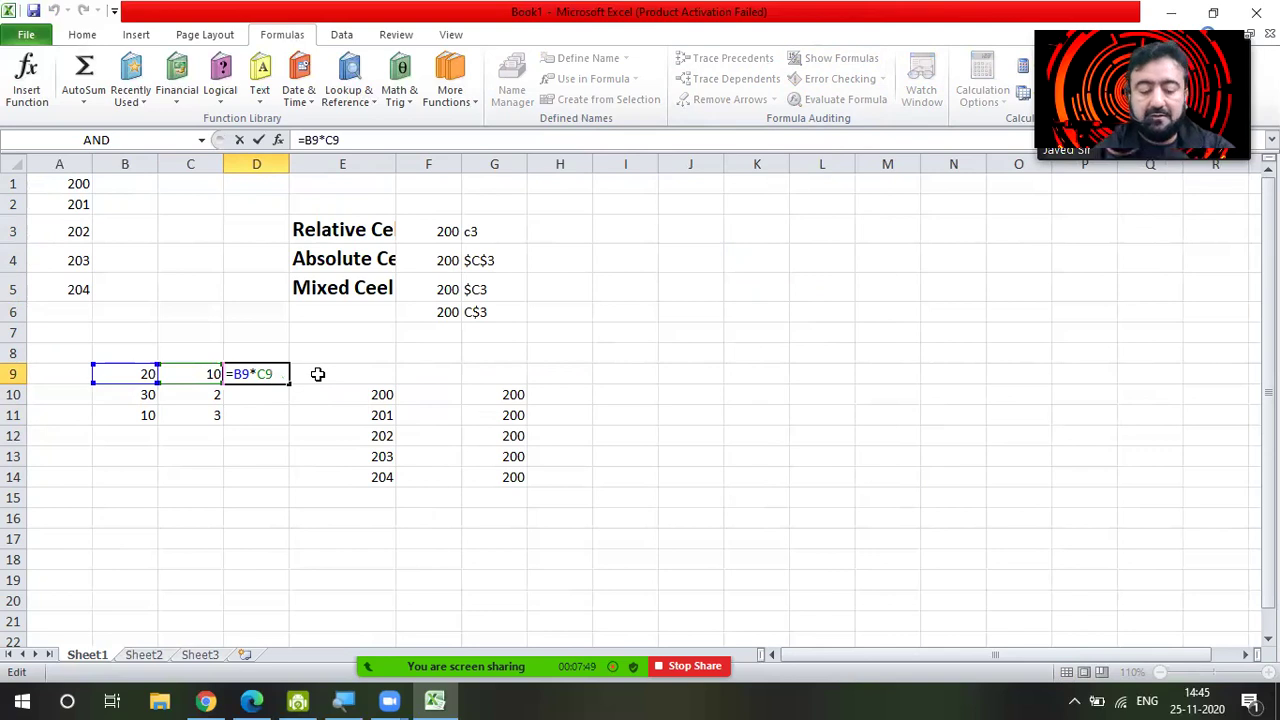
key(Return)
click(252, 373)
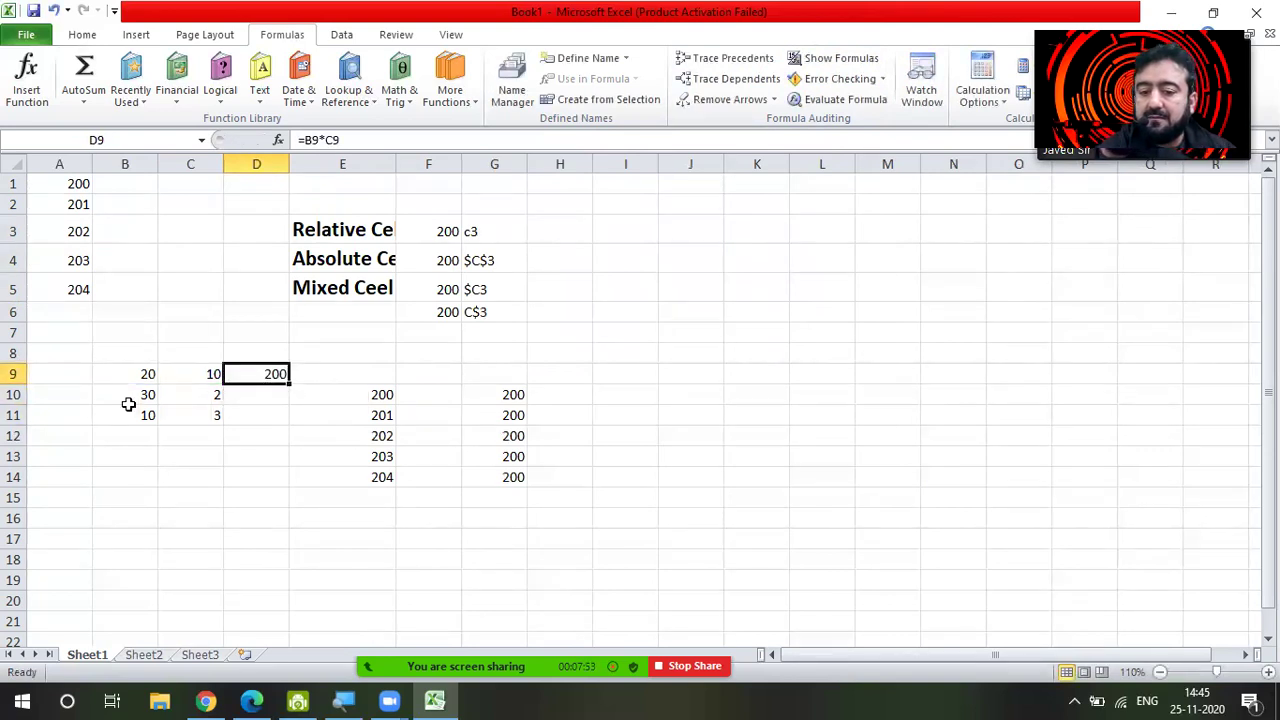
drag(288, 381, 287, 422)
click(306, 496)
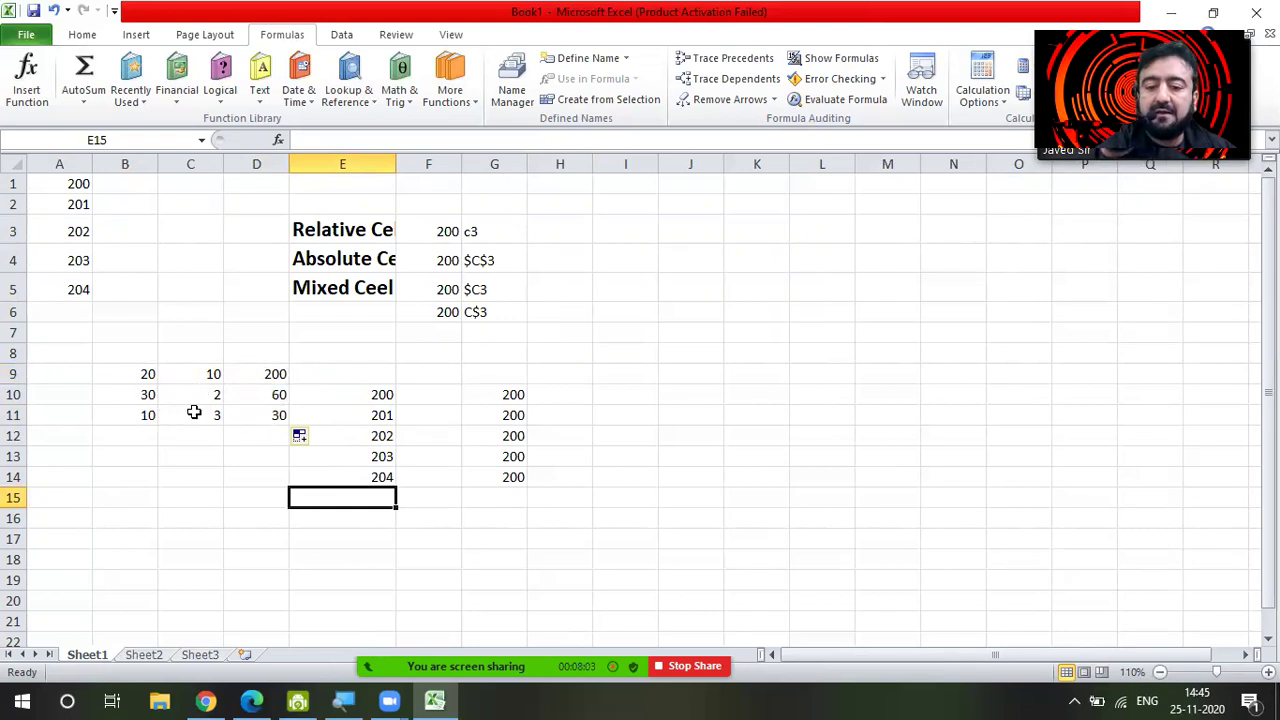
click(248, 375)
double_click(250, 374)
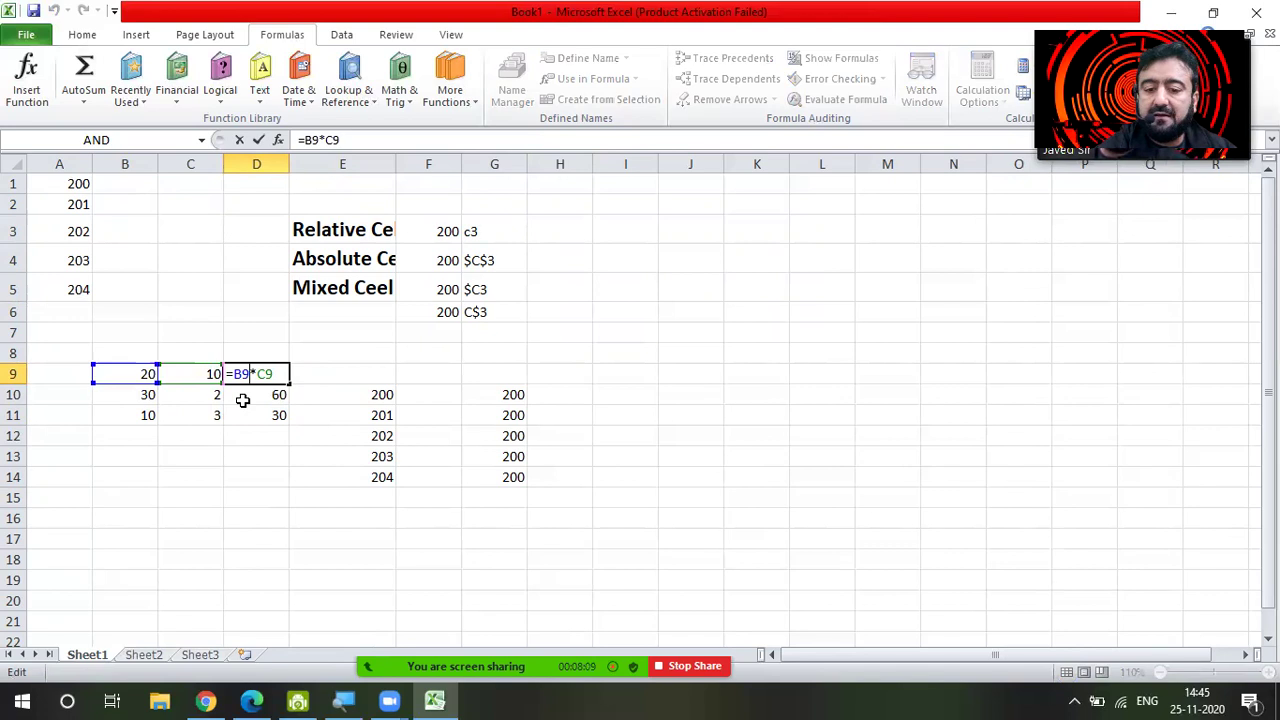
double_click(243, 395)
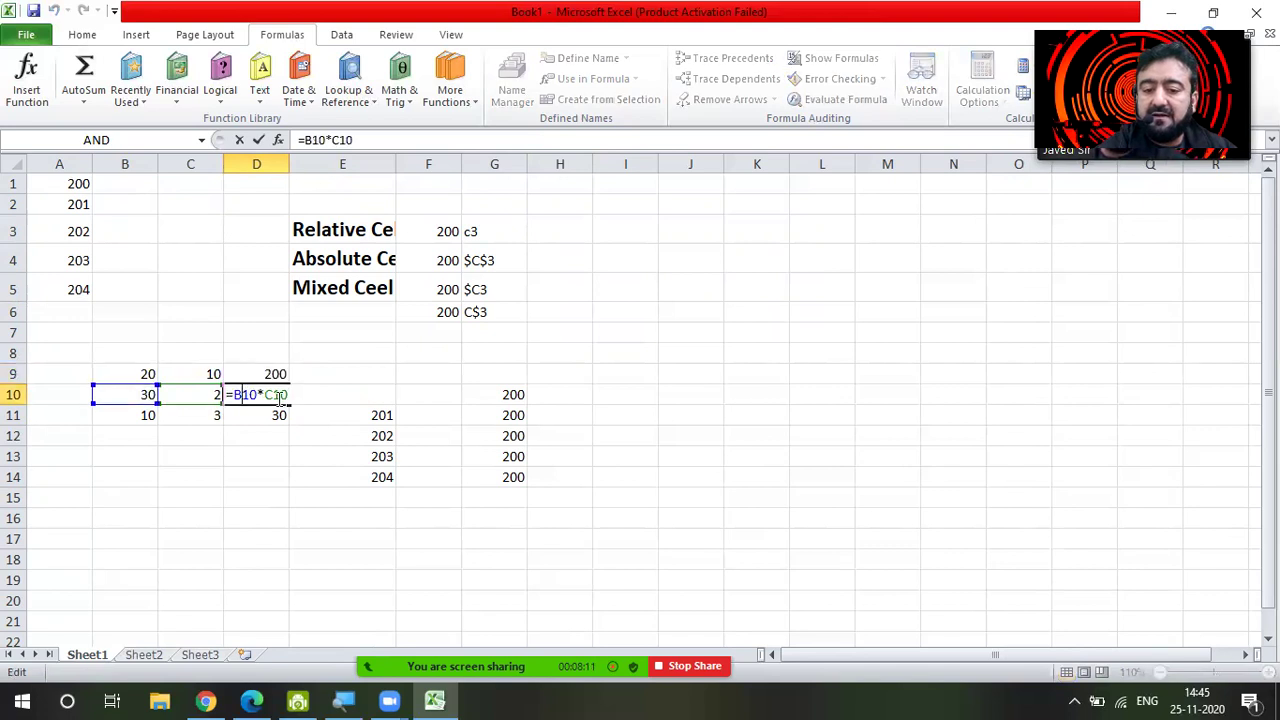
double_click(248, 414)
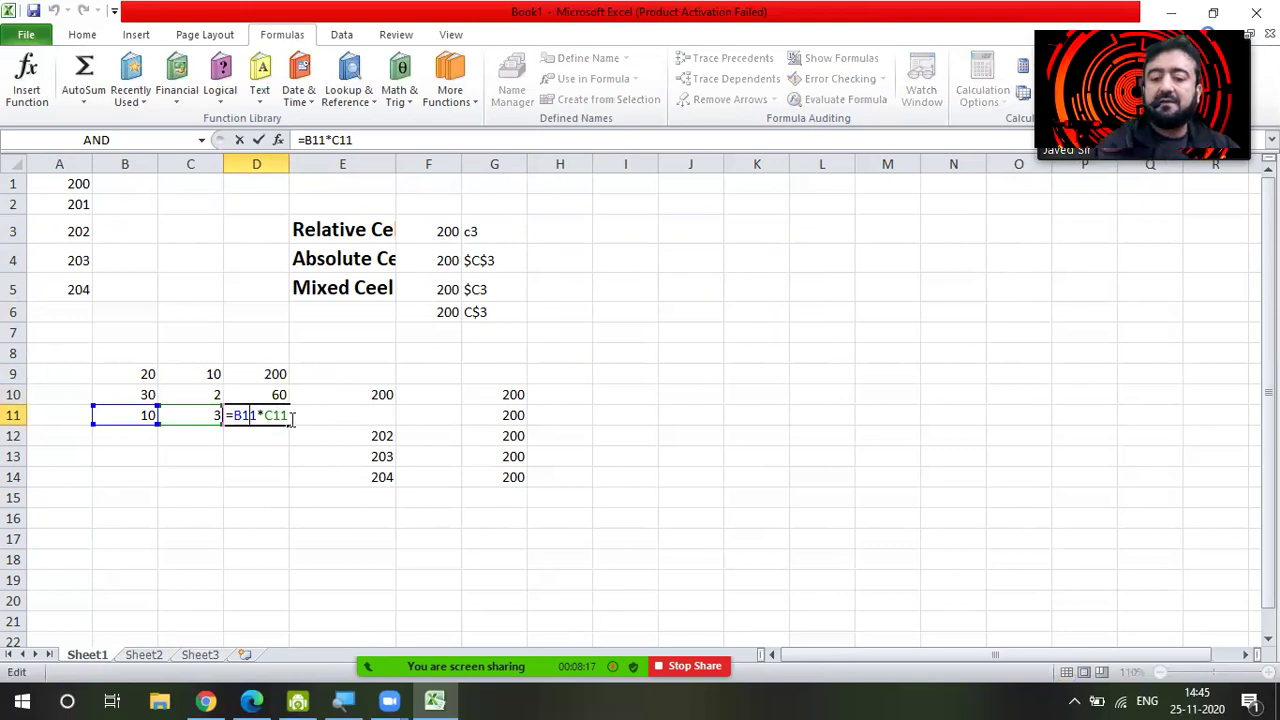
click(249, 377)
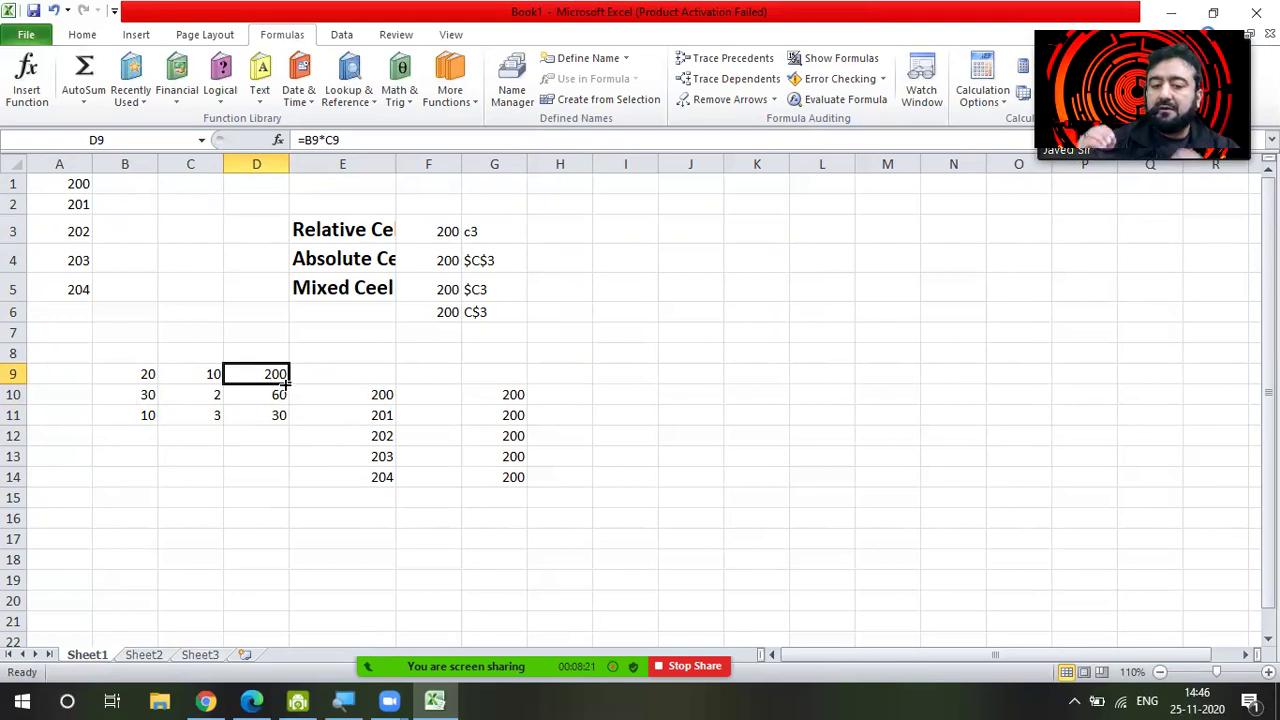
double_click(271, 377)
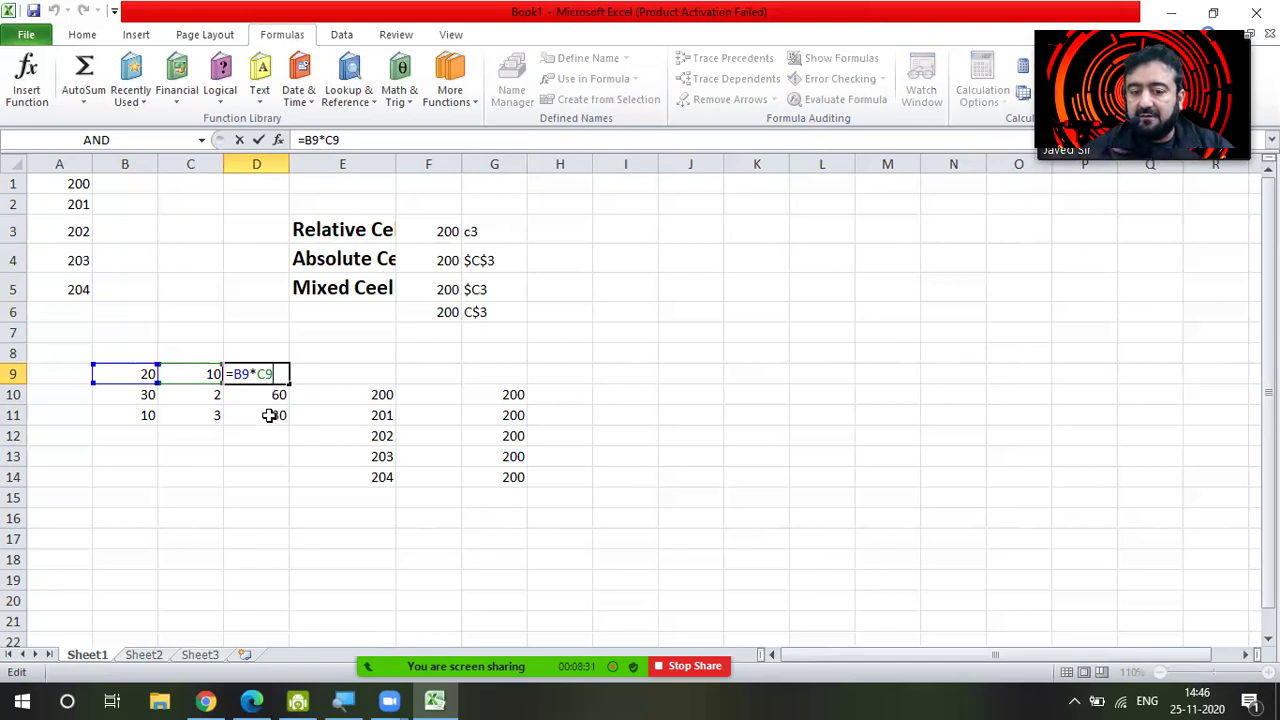
double_click(270, 396)
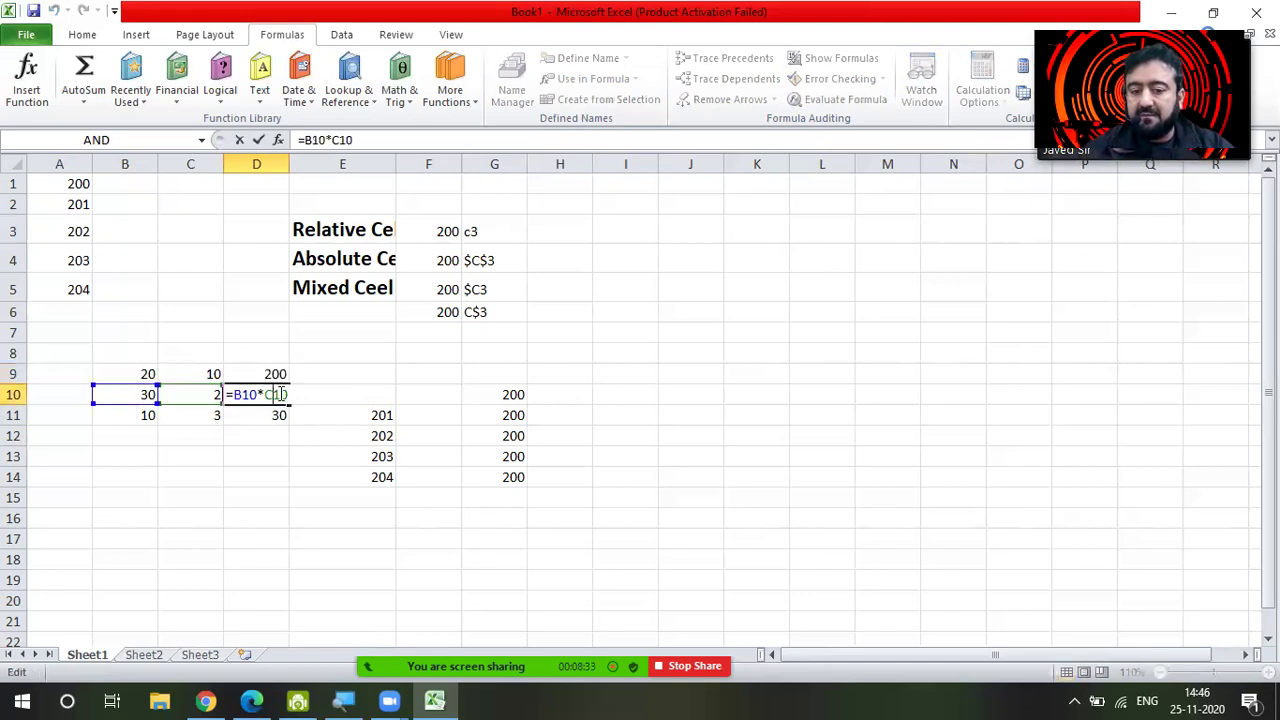
double_click(265, 416)
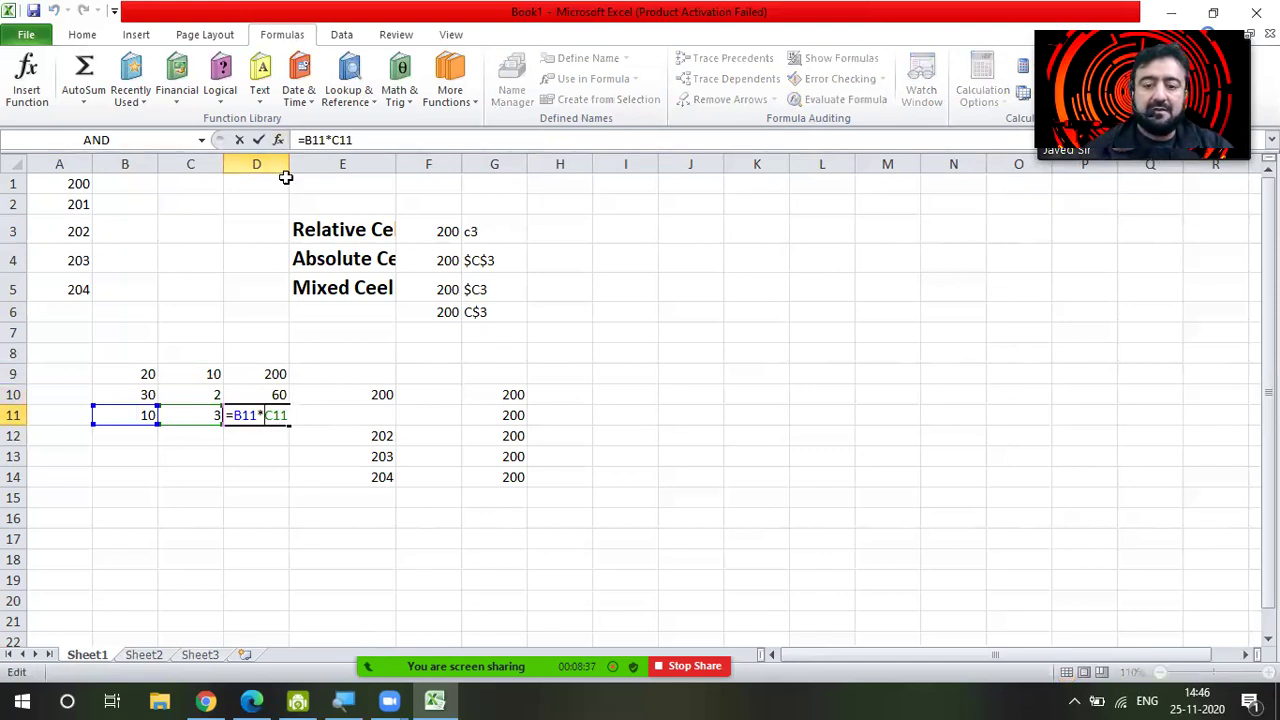
click(254, 375)
click(292, 495)
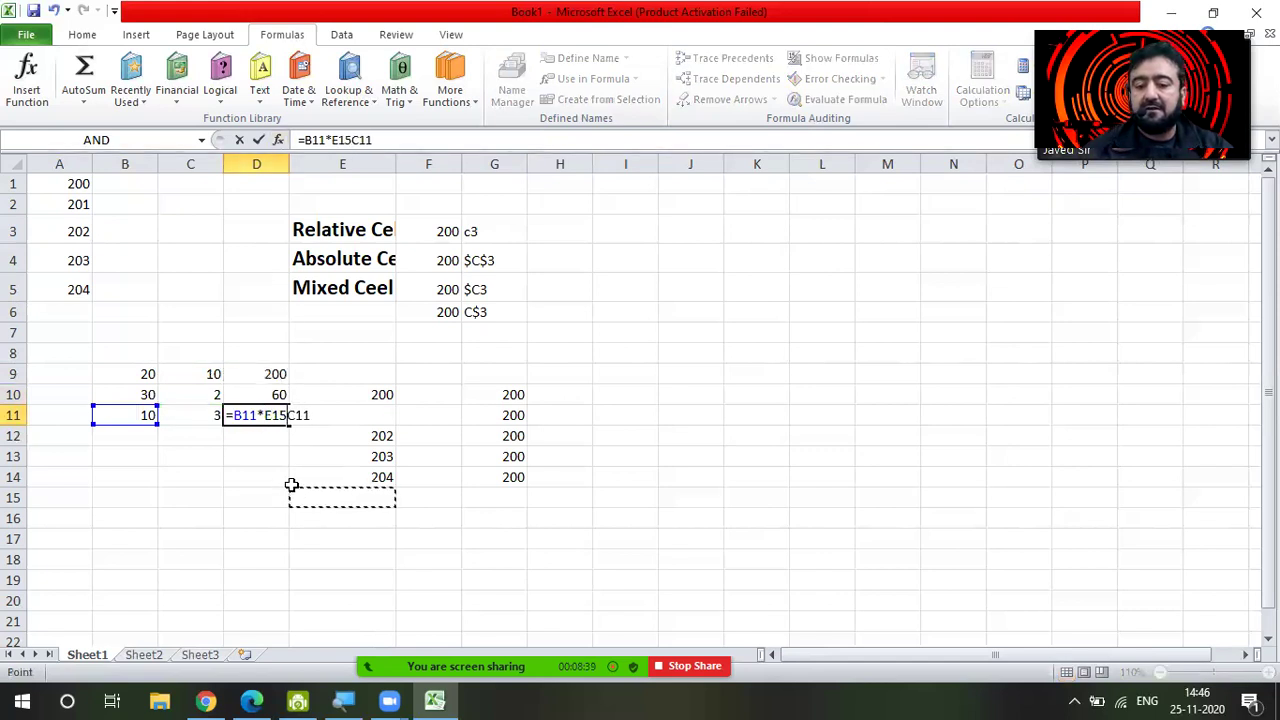
key(F2)
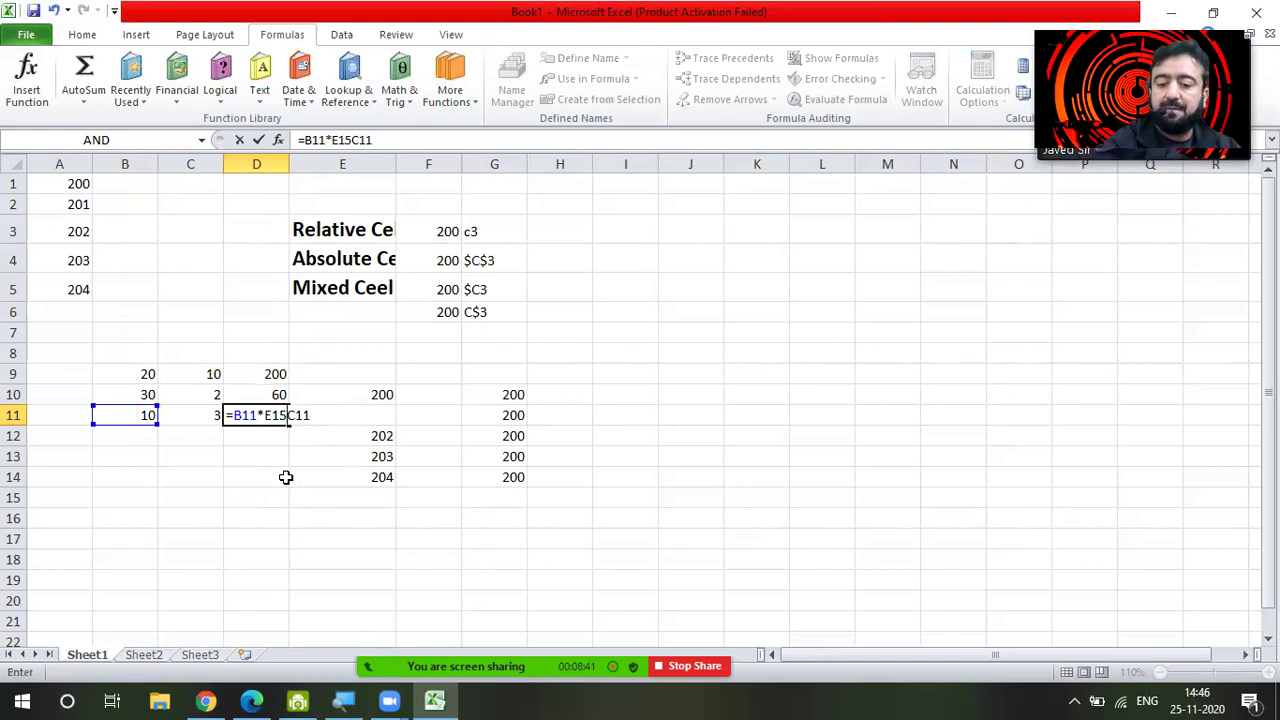
key(Return)
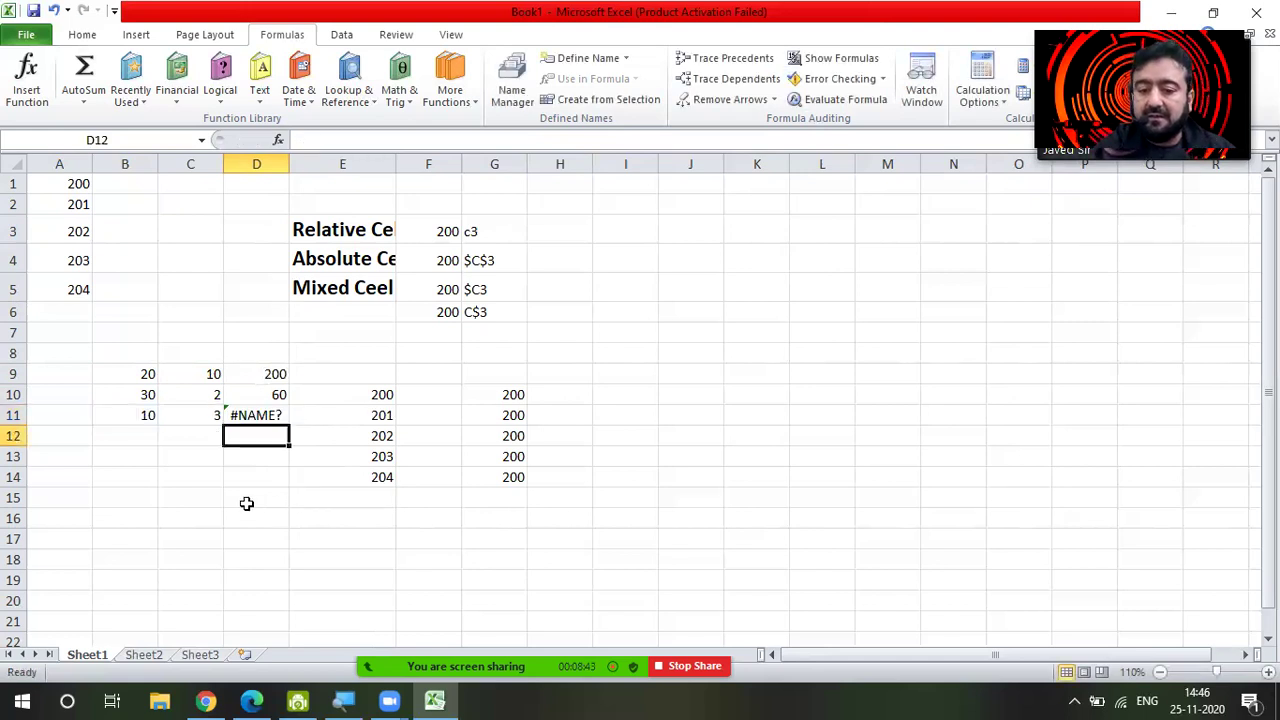
click(271, 397)
drag(288, 404, 288, 425)
click(250, 474)
click(243, 372)
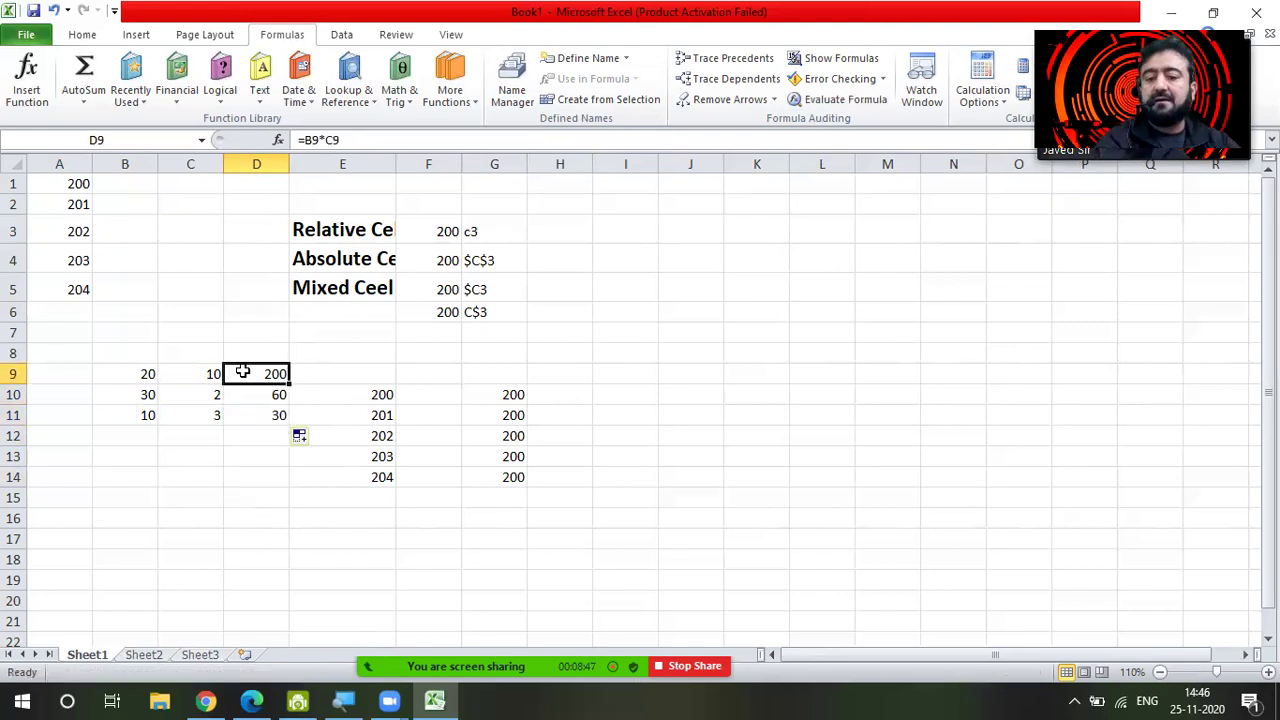
click(113, 379)
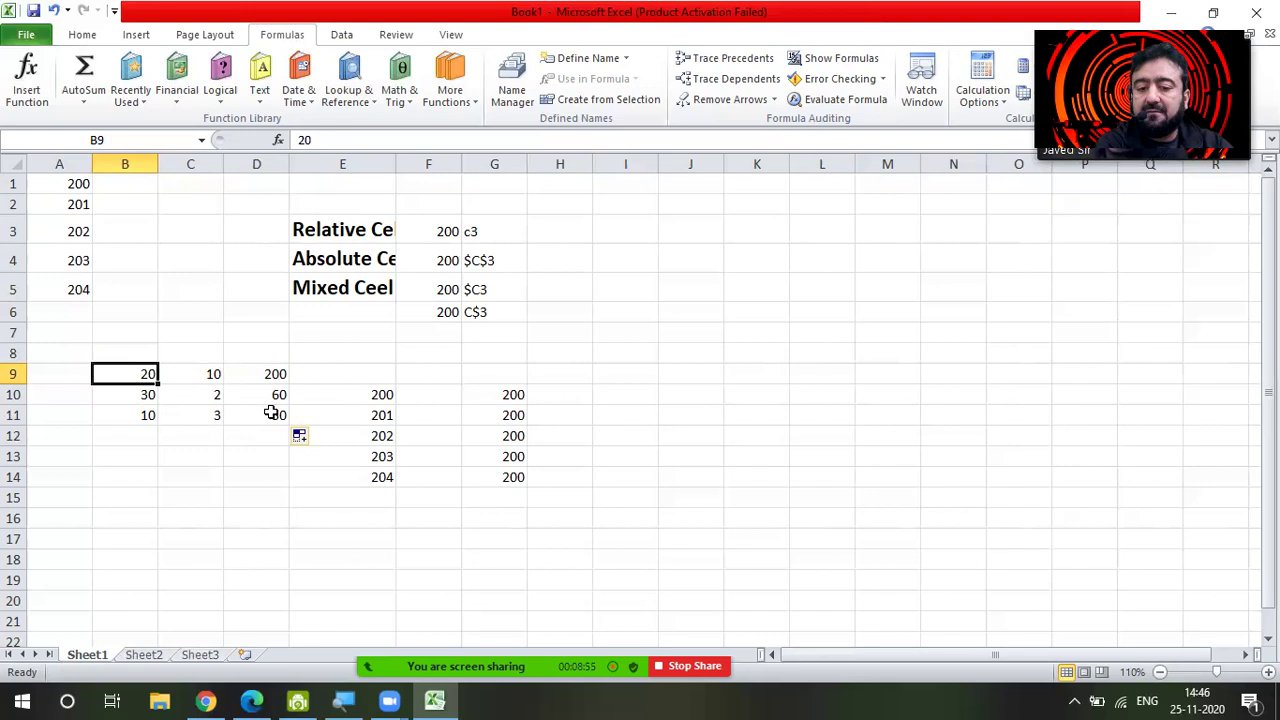
click(270, 416)
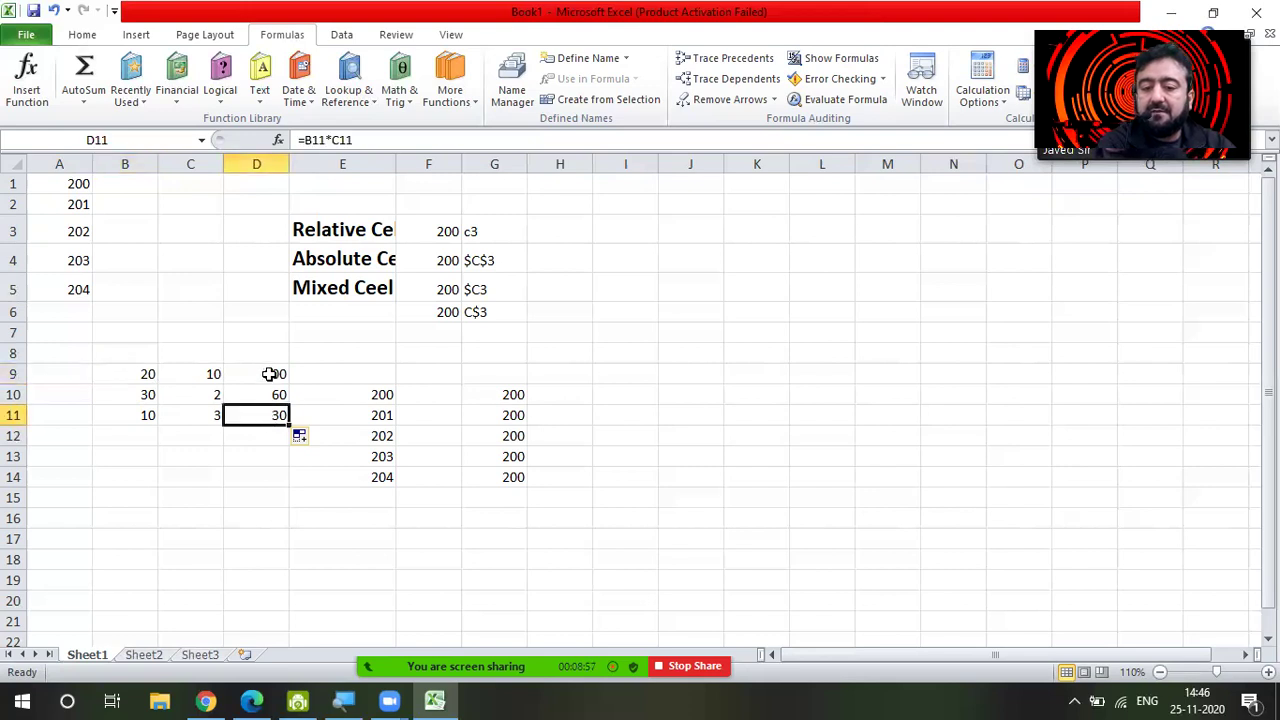
double_click(266, 374)
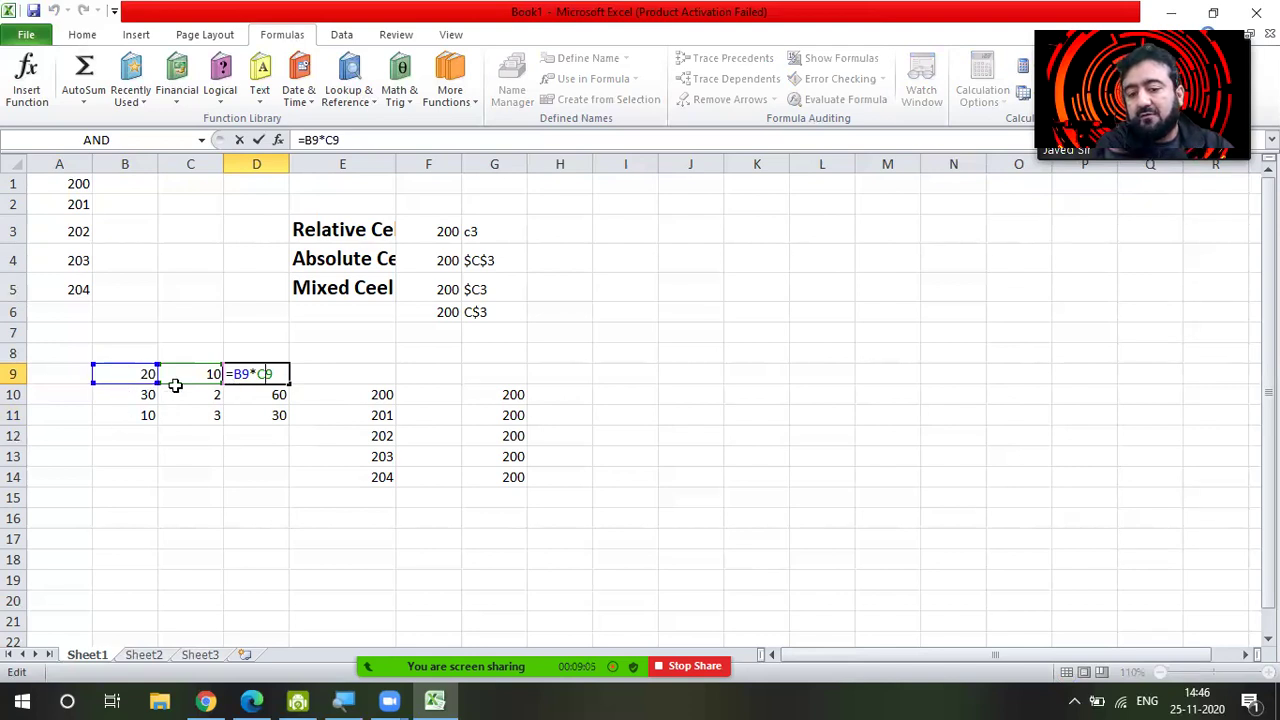
click(186, 371)
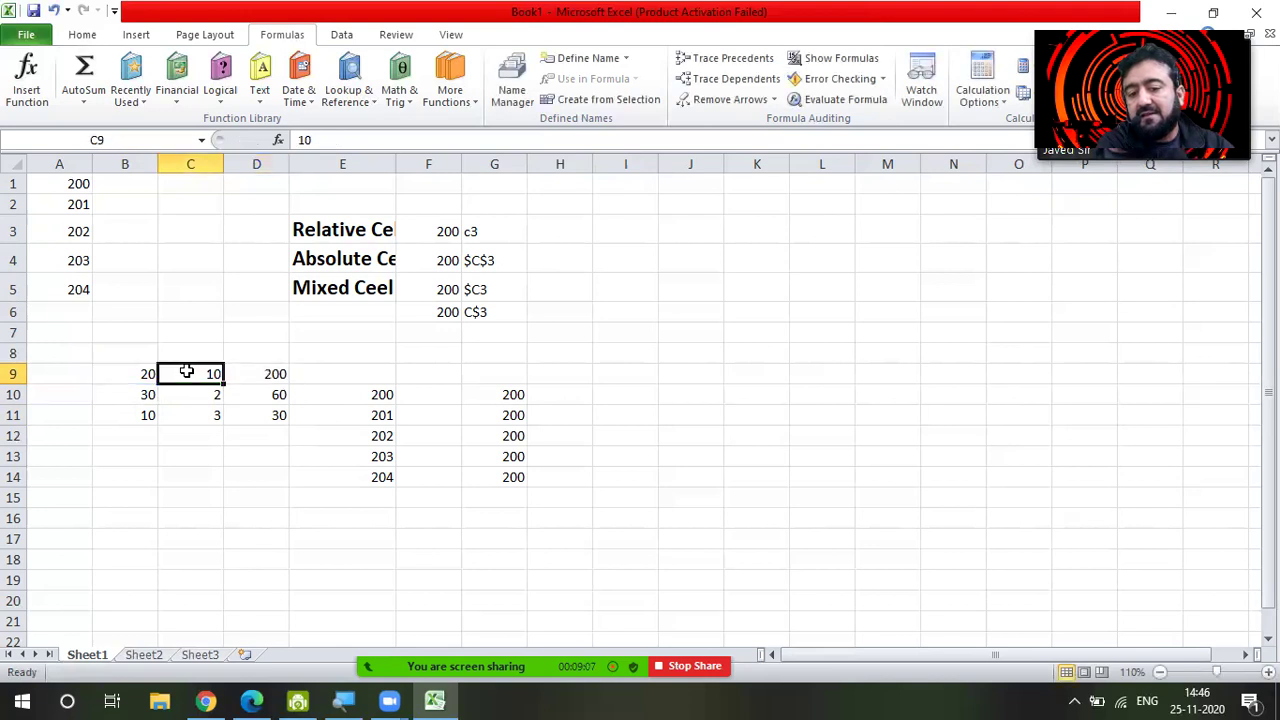
double_click(268, 372)
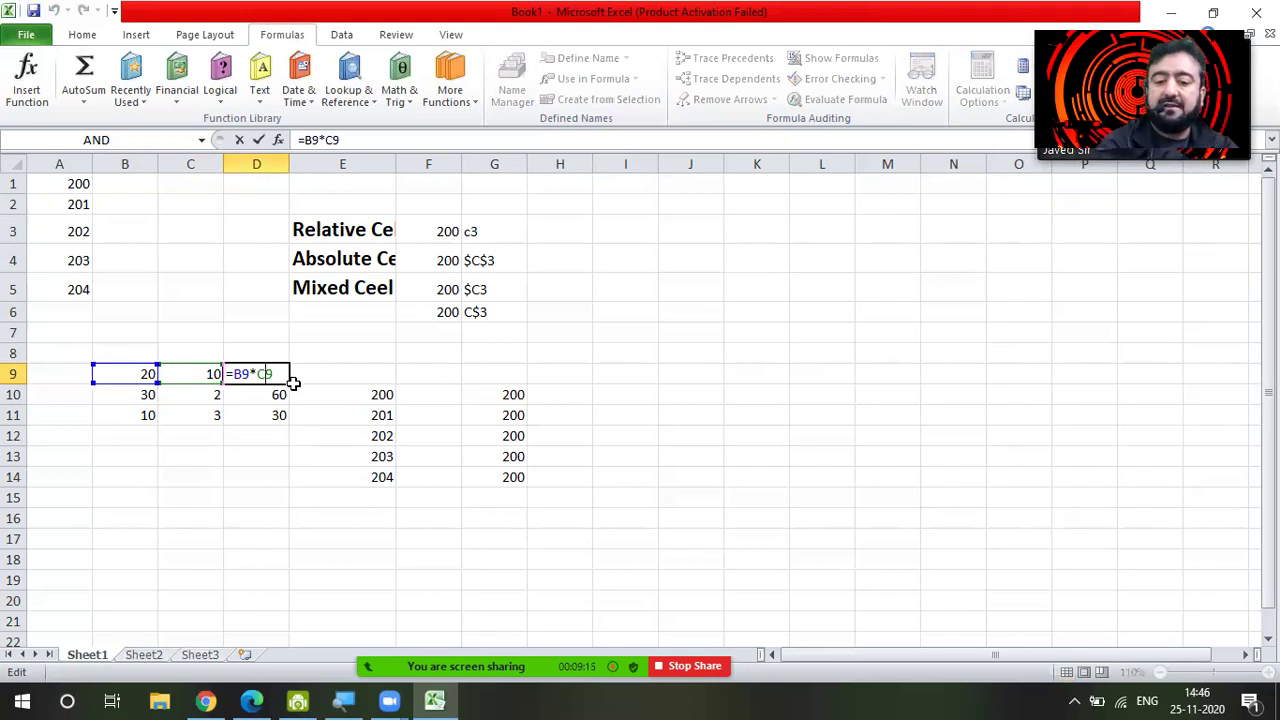
Change D9 to =B9*$C$9 and fill it down to D11
text($C$)
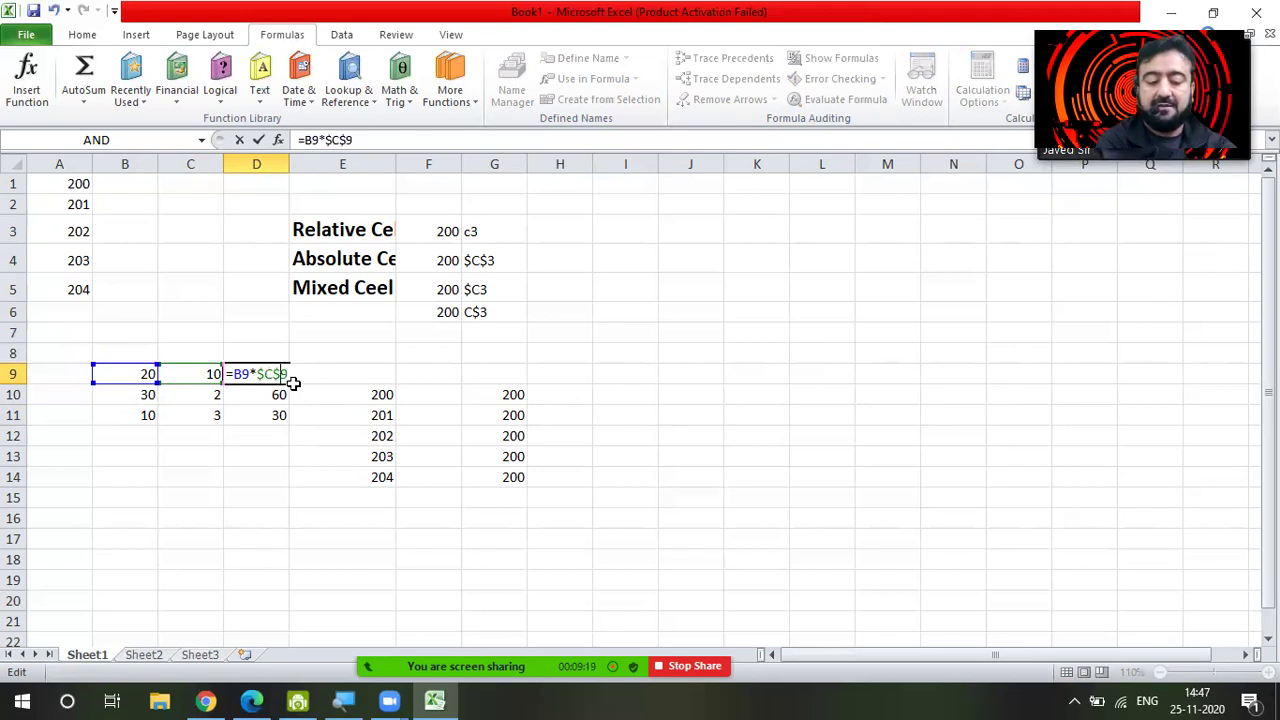
key(Return)
click(279, 372)
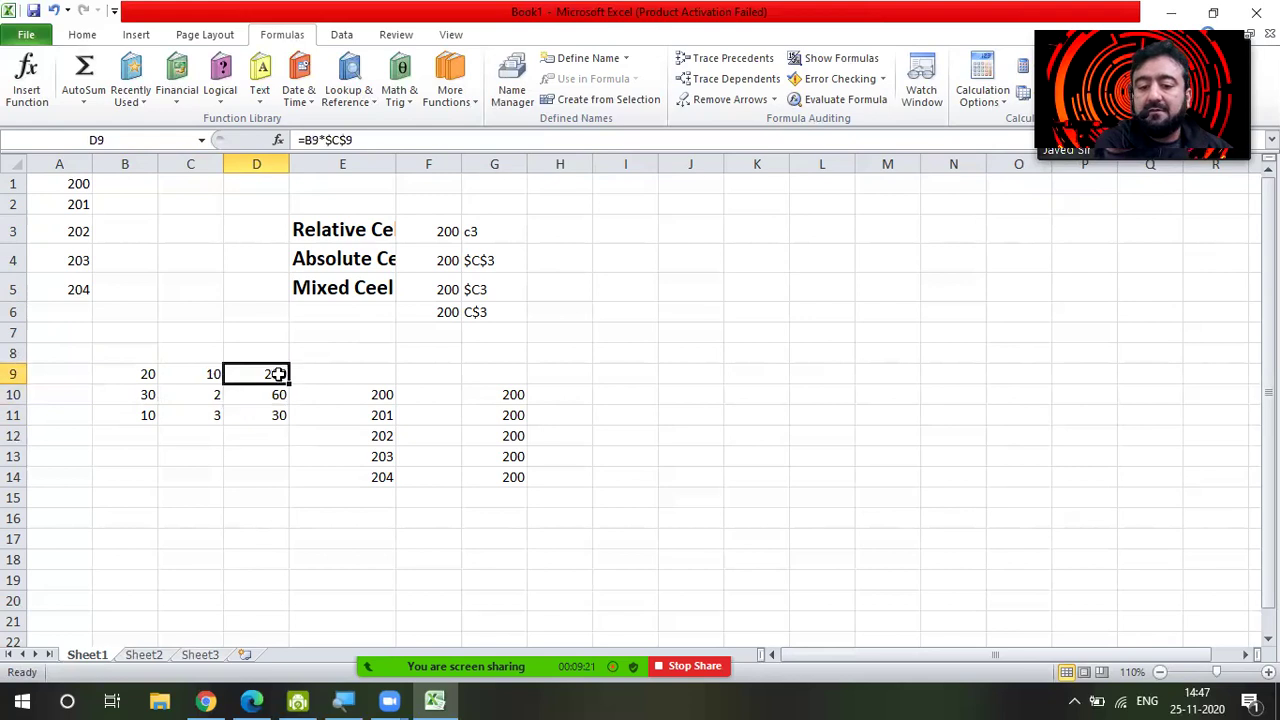
drag(288, 384, 282, 422)
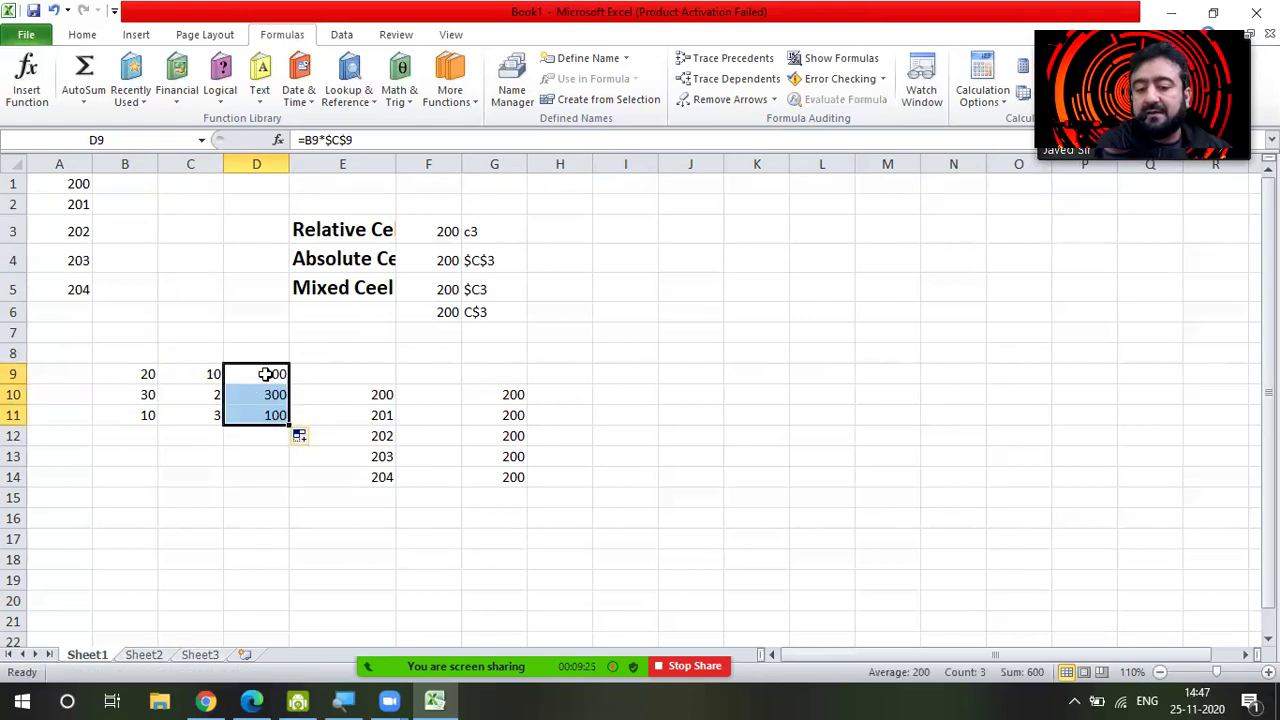
Inspect the copied formulas in D9, D10 and D11, now giving 200, 300 and 100
double_click(265, 374)
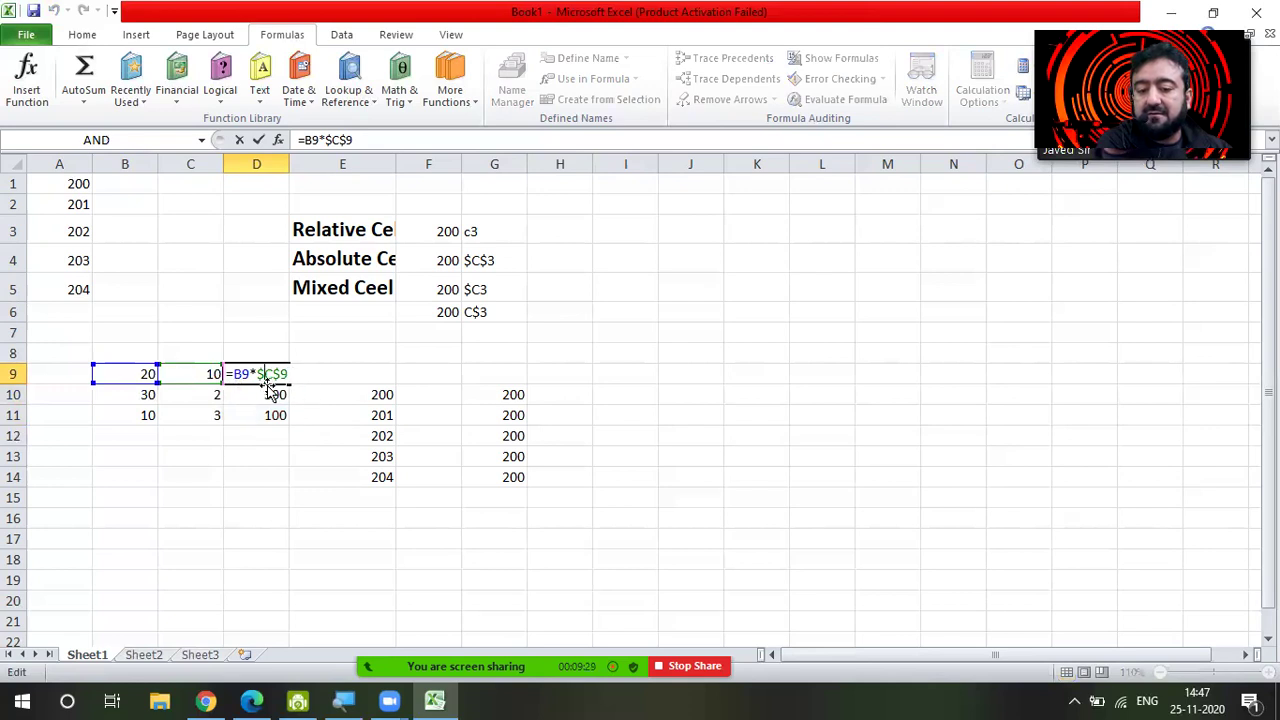
double_click(266, 394)
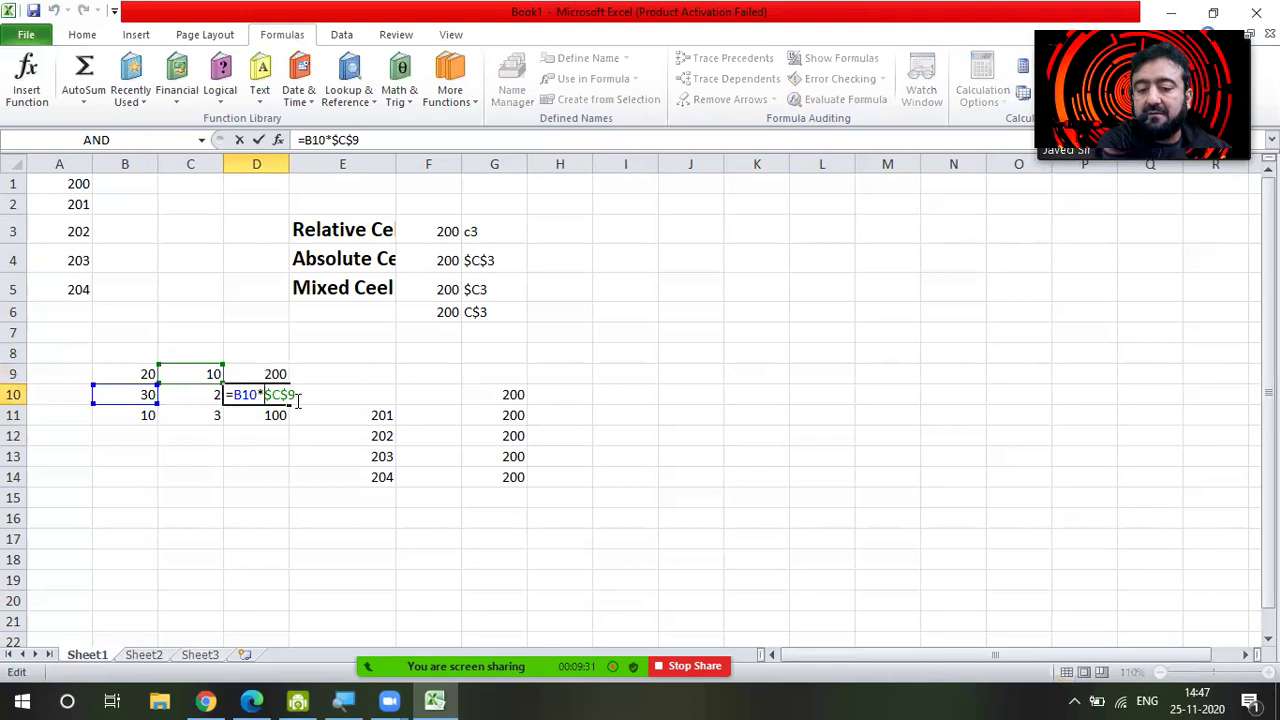
click(268, 414)
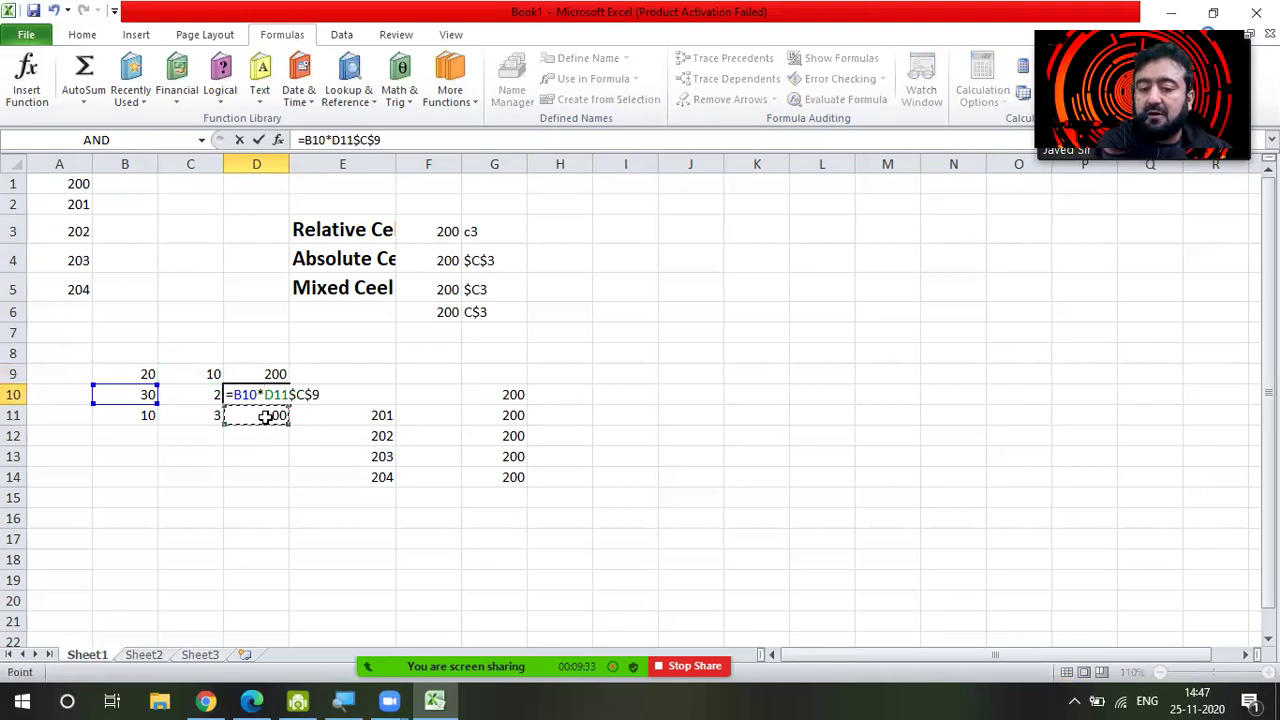
key(Escape)
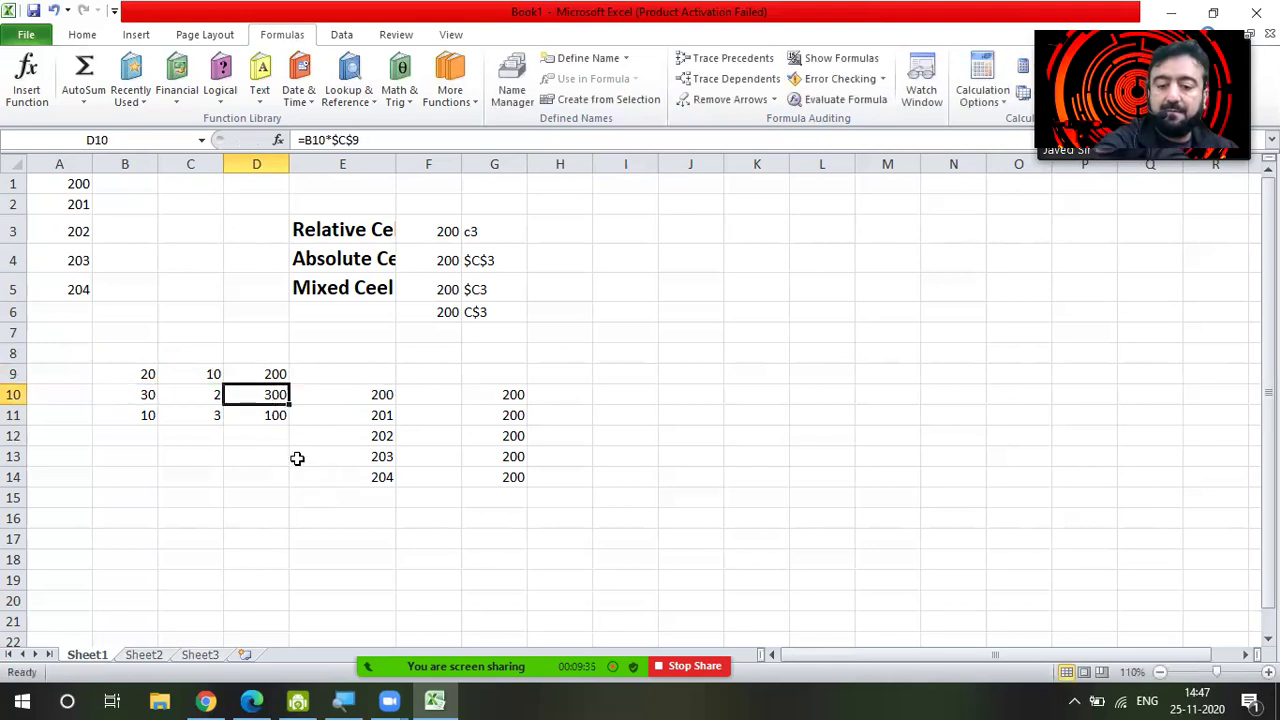
double_click(252, 413)
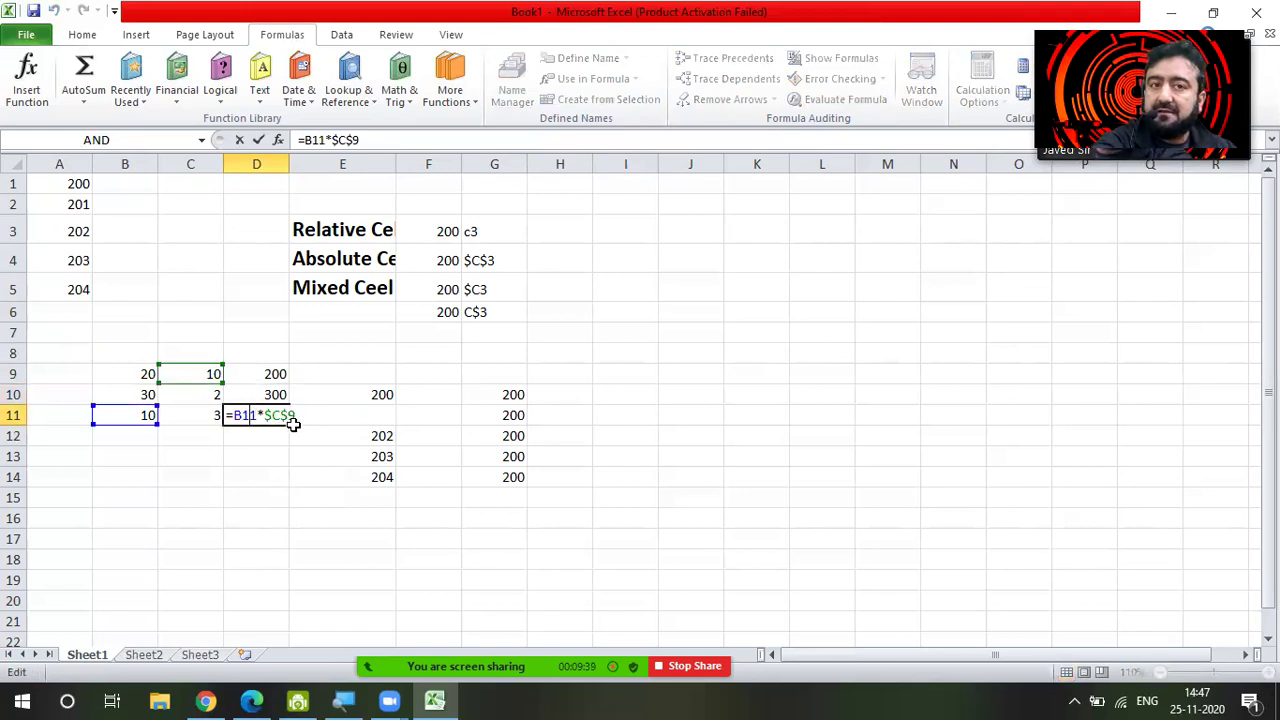
click(273, 373)
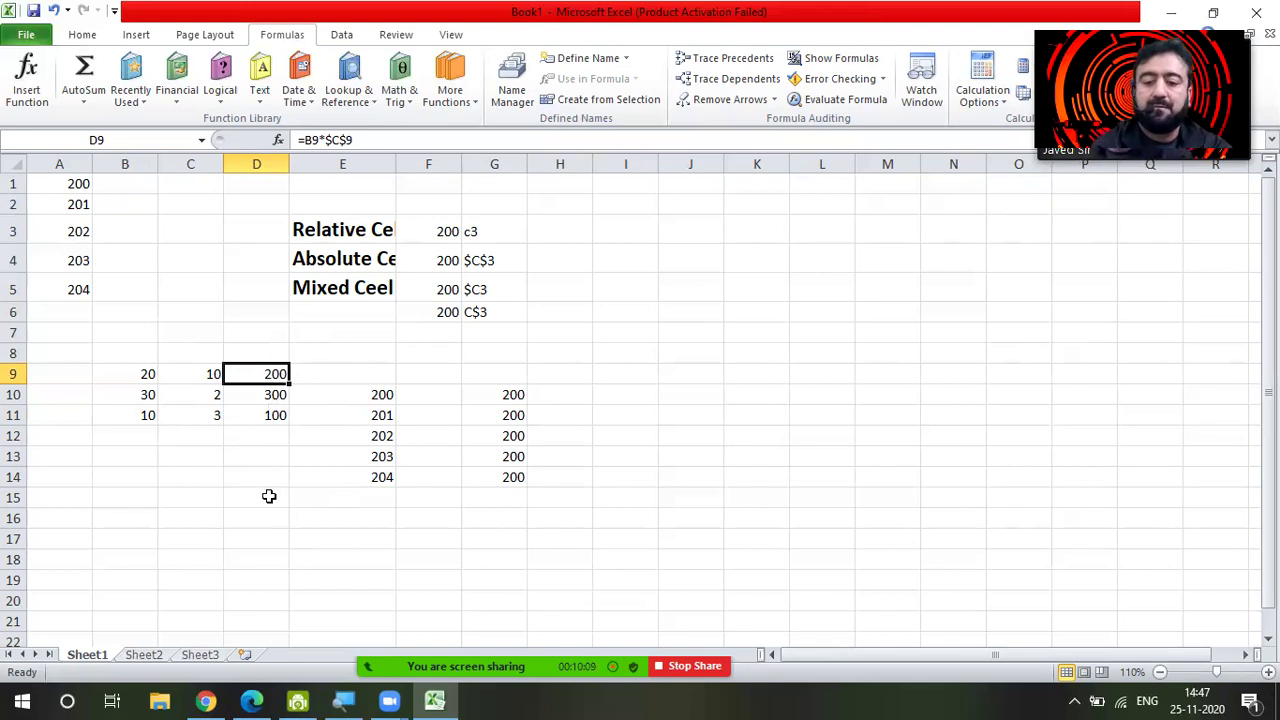
Clear the old values in C10:H14 and B9:B11
key(Down)
key(Left)
key(Down)
key(Up)
key(shift+Right)
key(shift+Right)
key(shift+Down)
key(shift+Right)
key(shift+Right)
key(shift+Right)
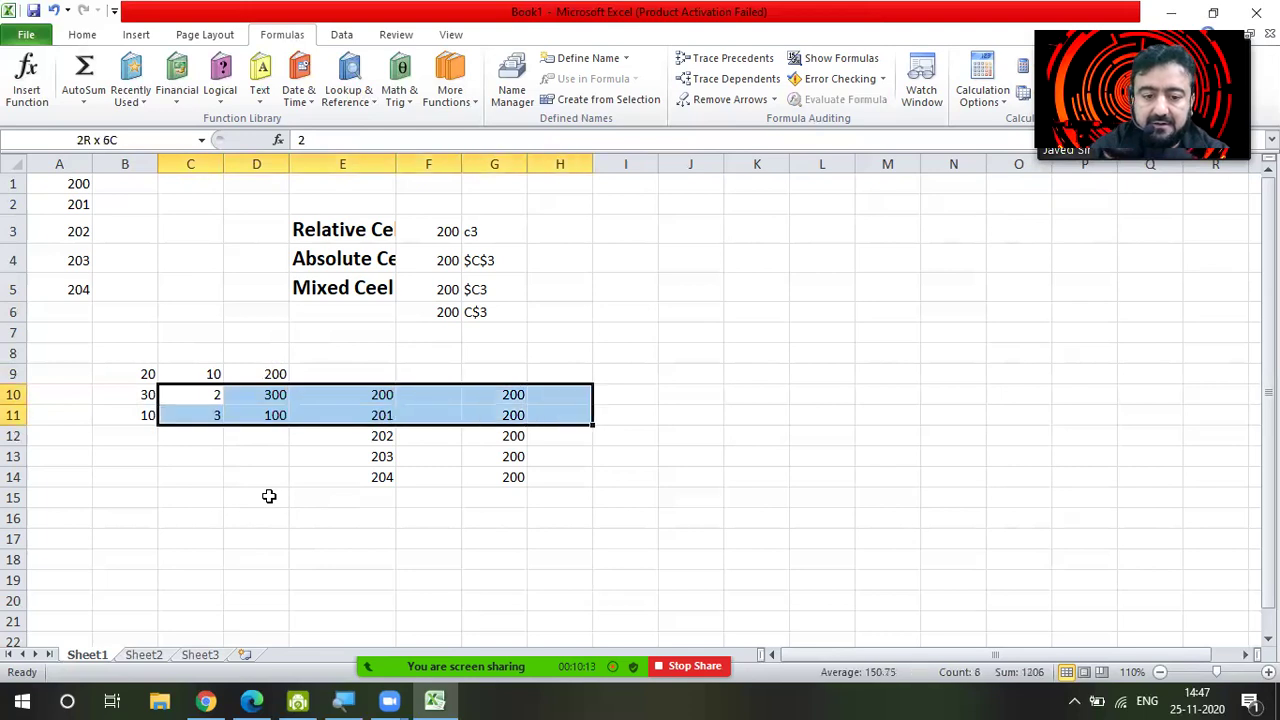
key(shift+Down)
key(shift+Down)
key(shift+Down)
key(Delete)
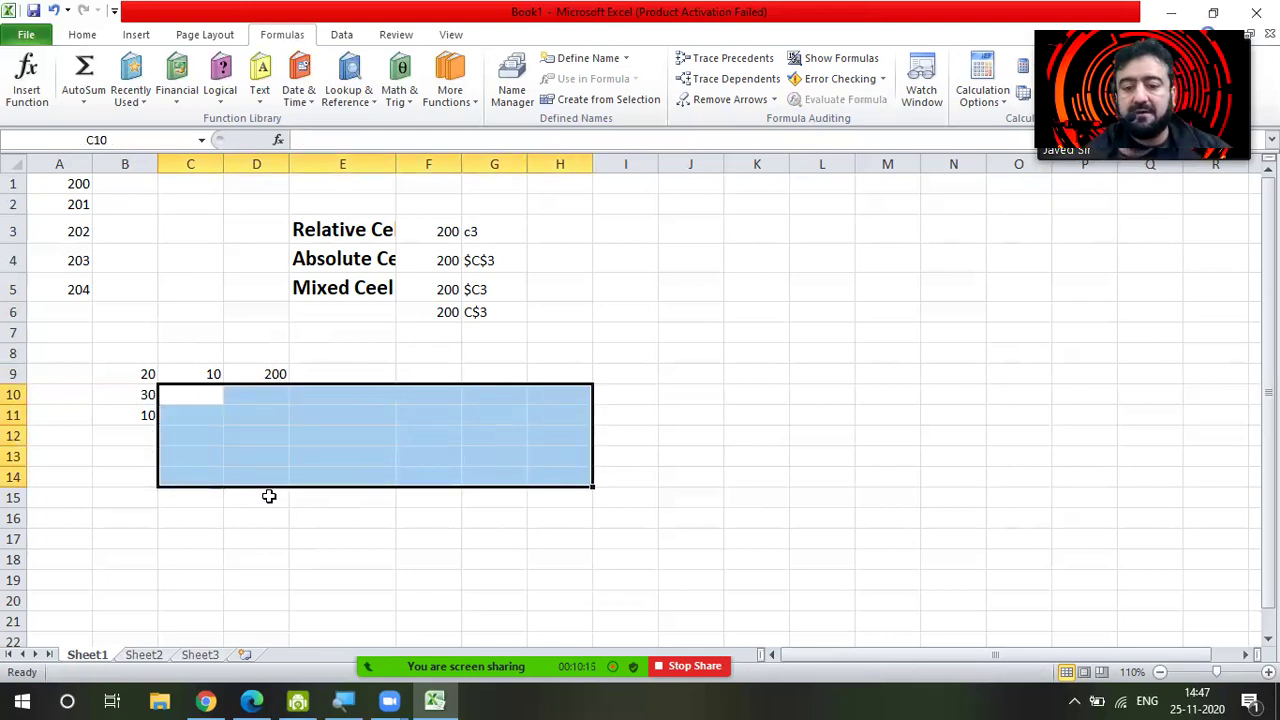
click(320, 515)
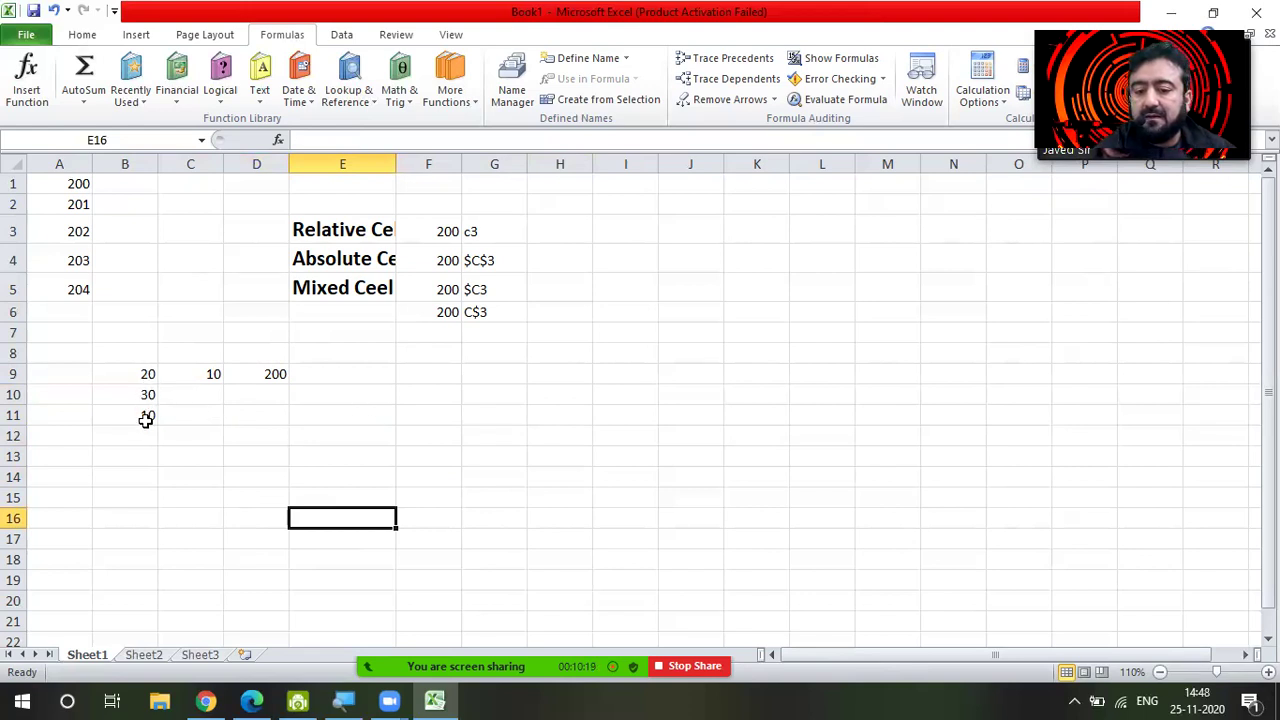
click(143, 374)
drag(140, 391, 138, 408)
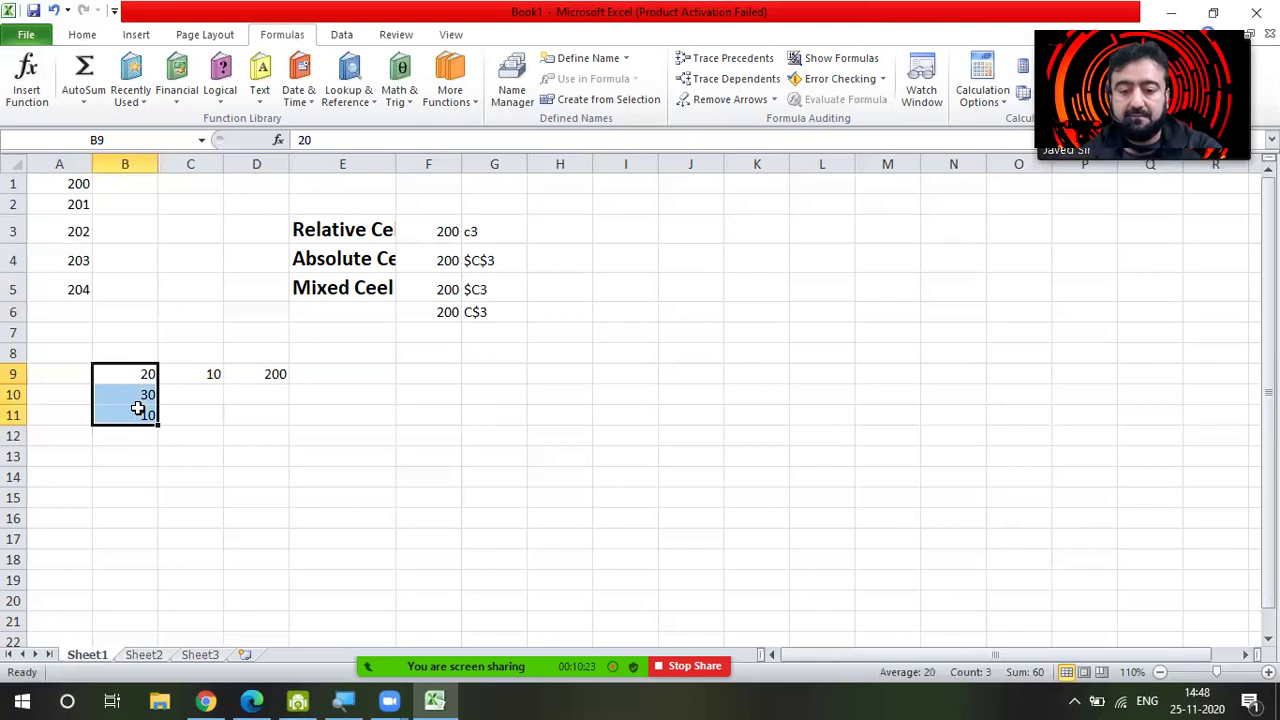
key(Delete)
Enter 10, 20, 30 and 40 down B10:B13
click(138, 403)
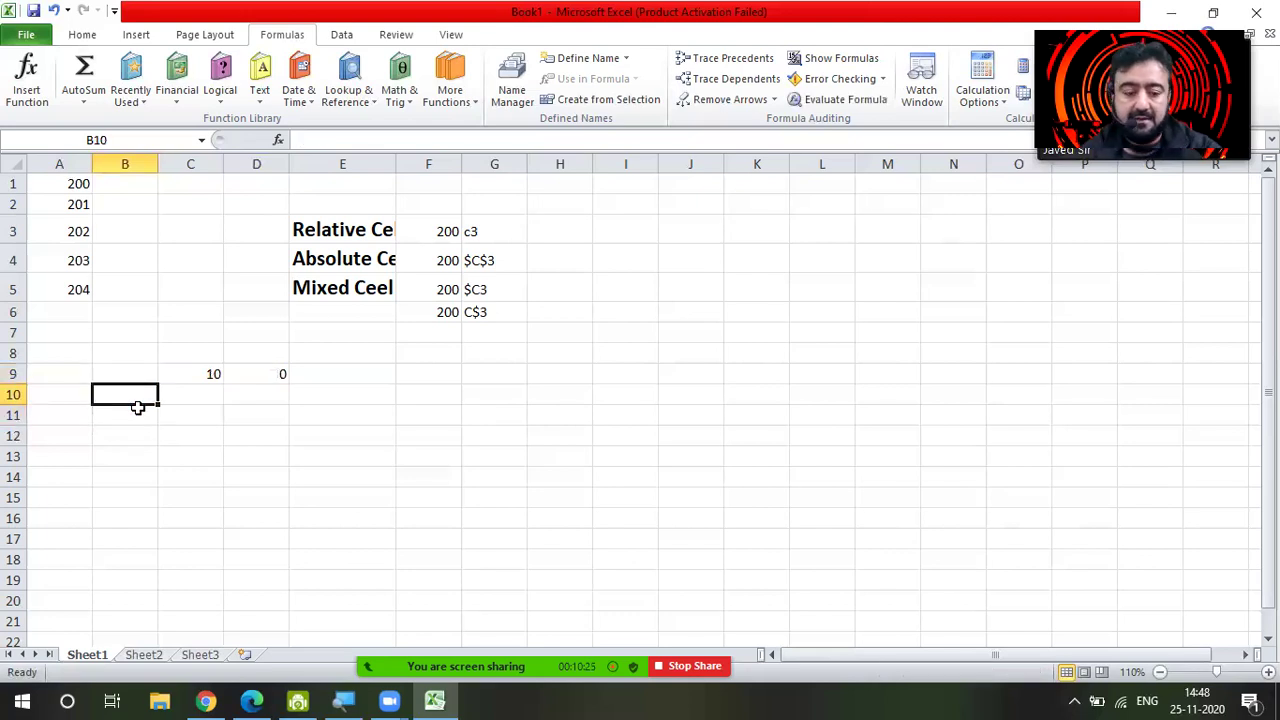
text(10)
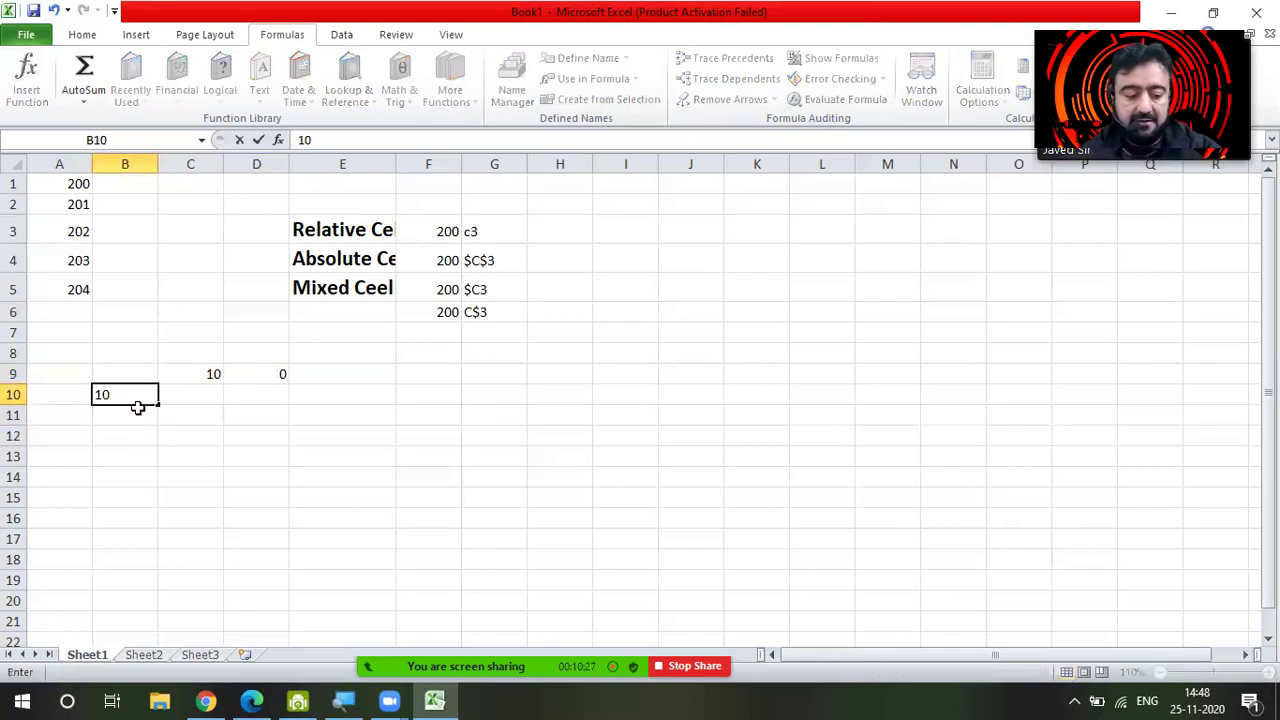
key(Return)
text(20)
key(Return)
text(30)
key(Return)
text(40)
key(Return)
key(Up)
key(Up)
key(Up)
key(Up)
key(Up)
Enter 1, 2, 3 and 4 across C9:F9
key(Right)
key(Right)
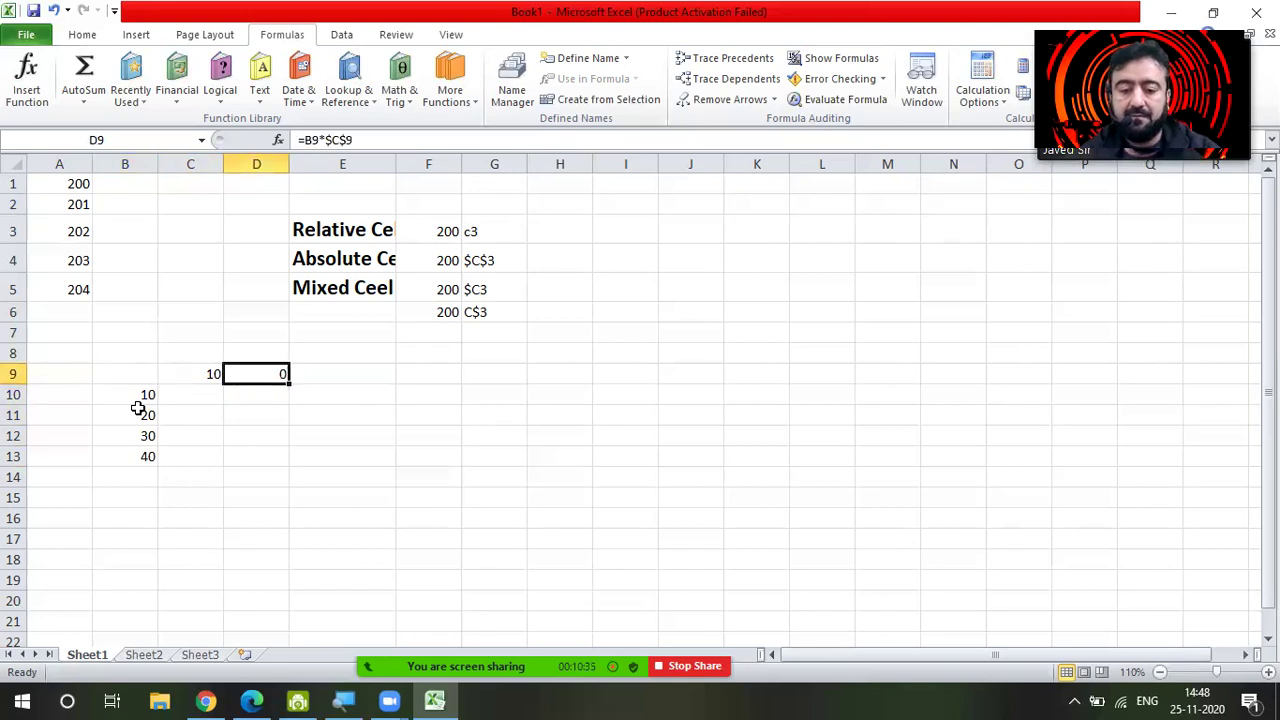
key(Left)
text(1)
key(Right)
text(2)
key(Right)
text(3)
key(Right)
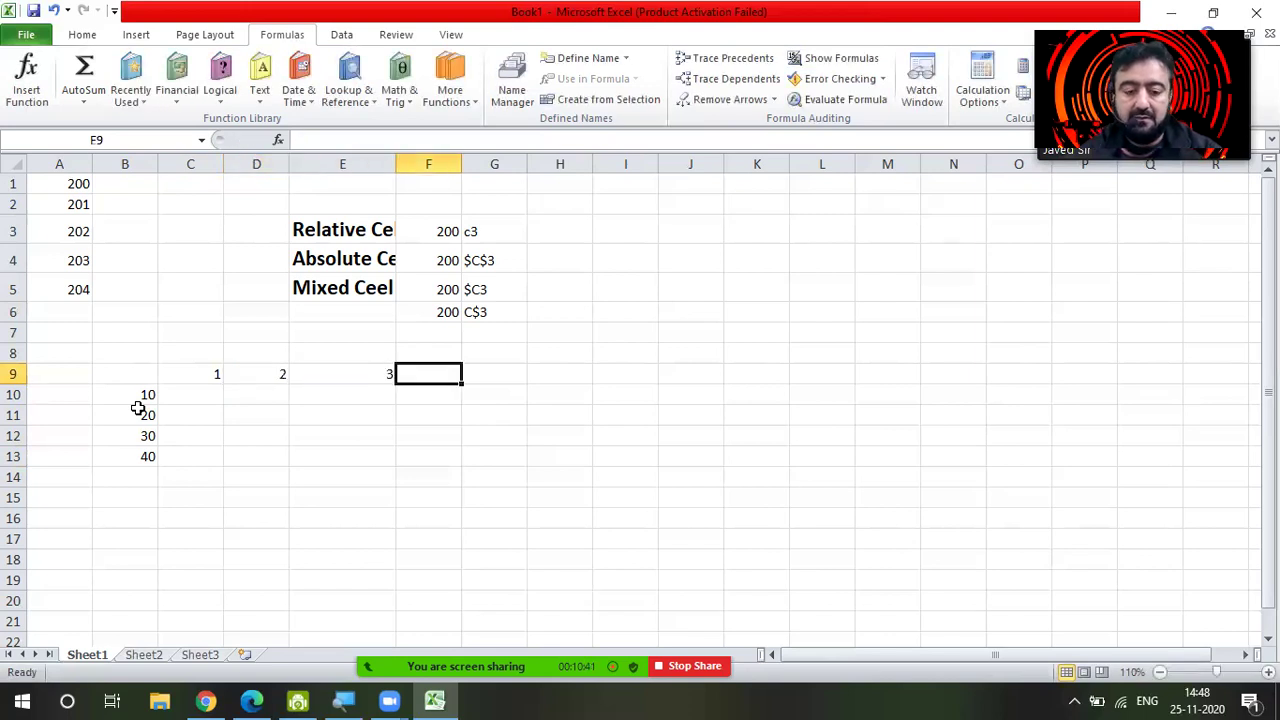
text(4)
key(Return)
key(Left)
key(Left)
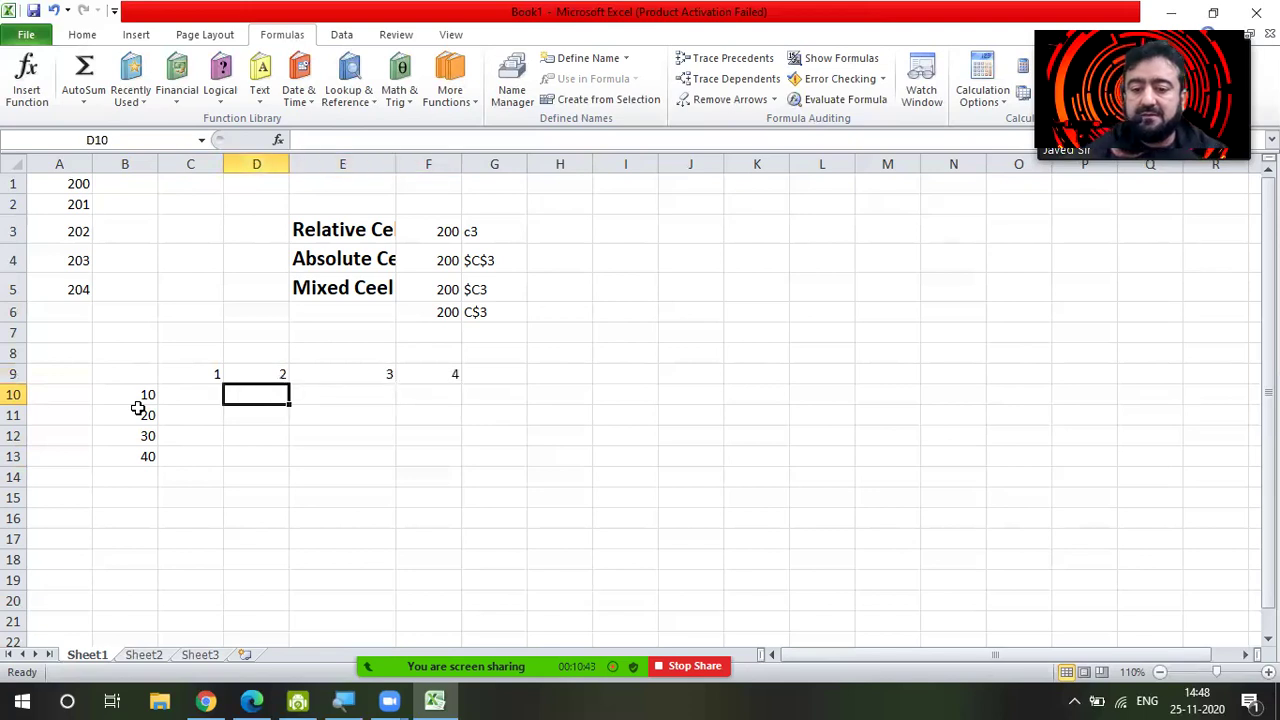
click(131, 394)
click(215, 374)
click(129, 398)
click(278, 395)
click(129, 395)
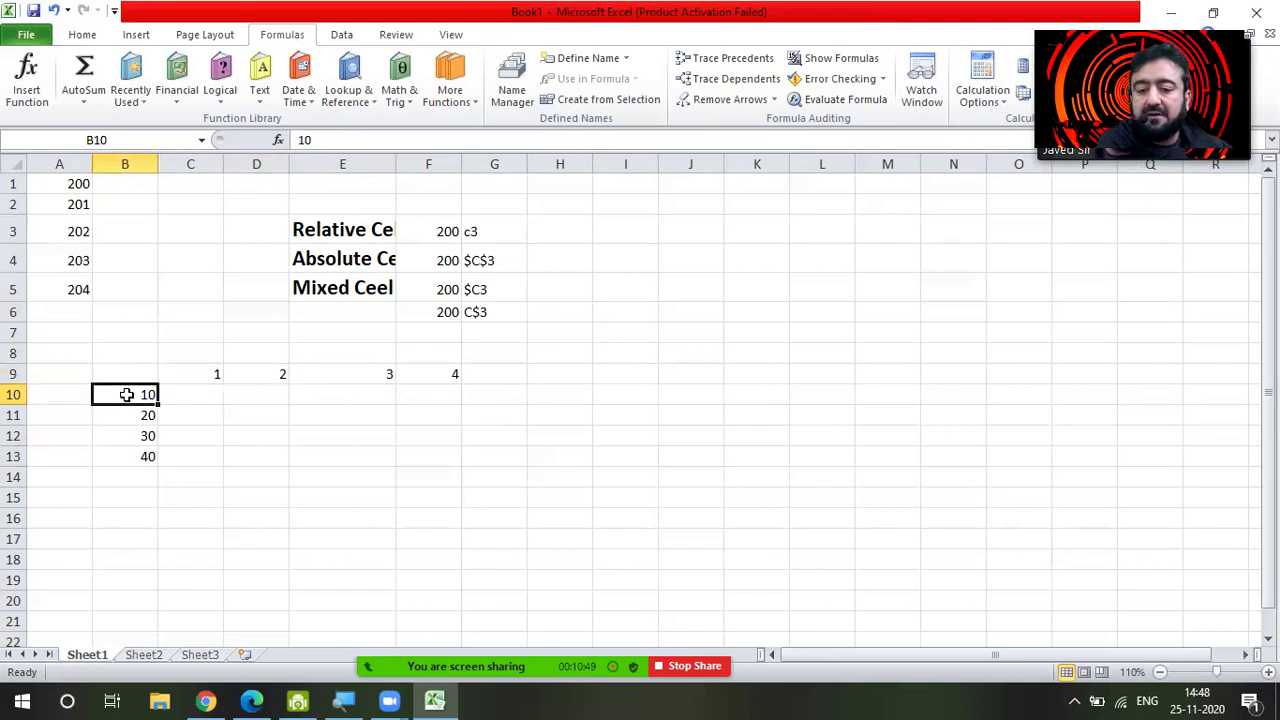
click(349, 373)
click(116, 396)
click(438, 376)
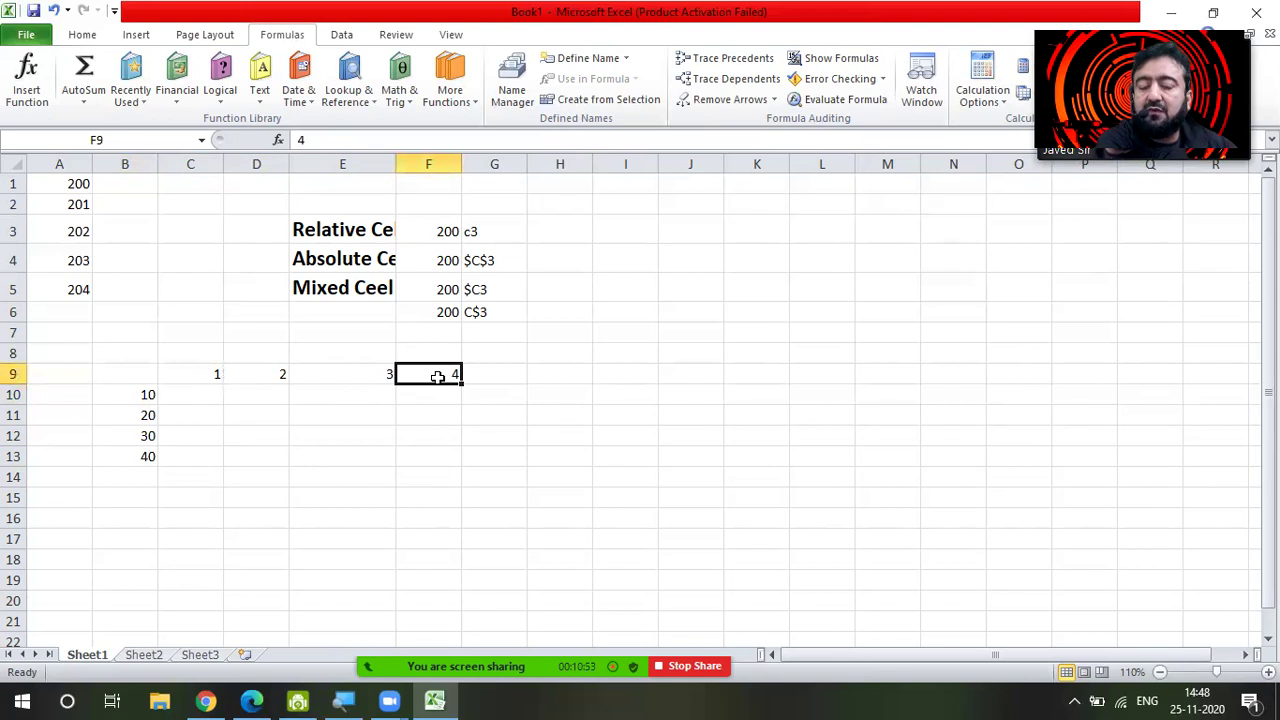
click(174, 375)
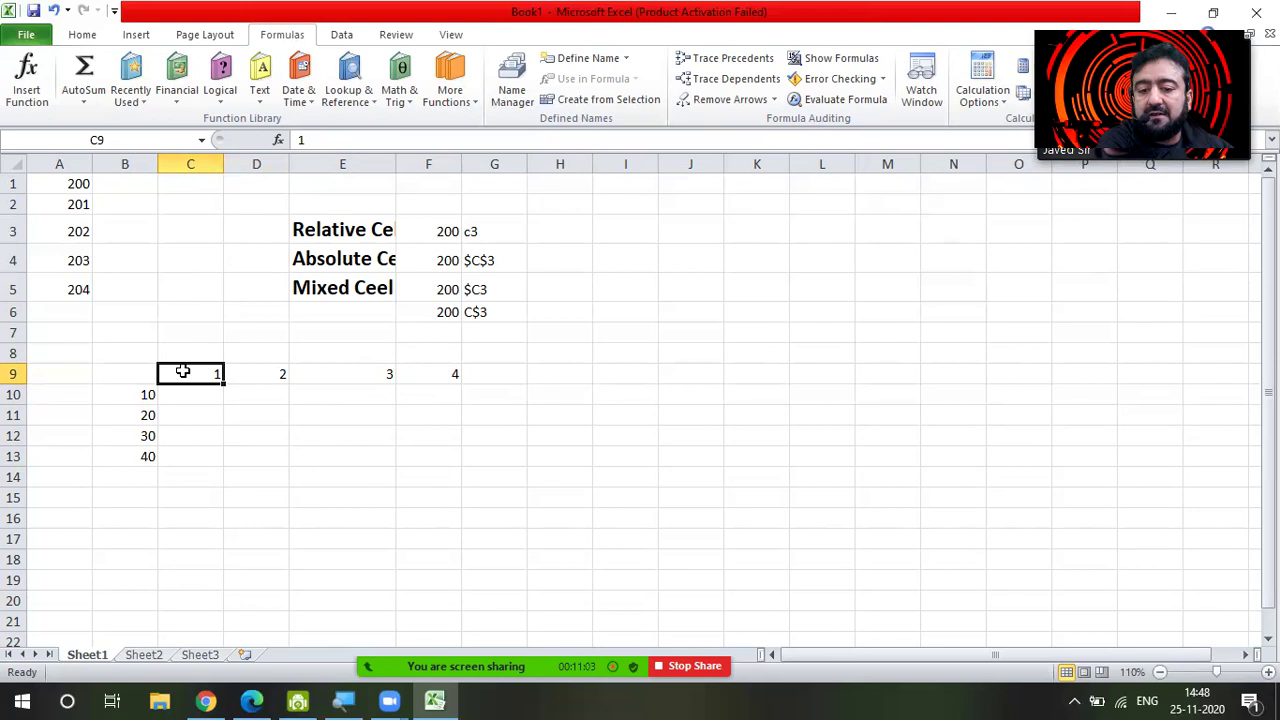
click(270, 373)
click(350, 373)
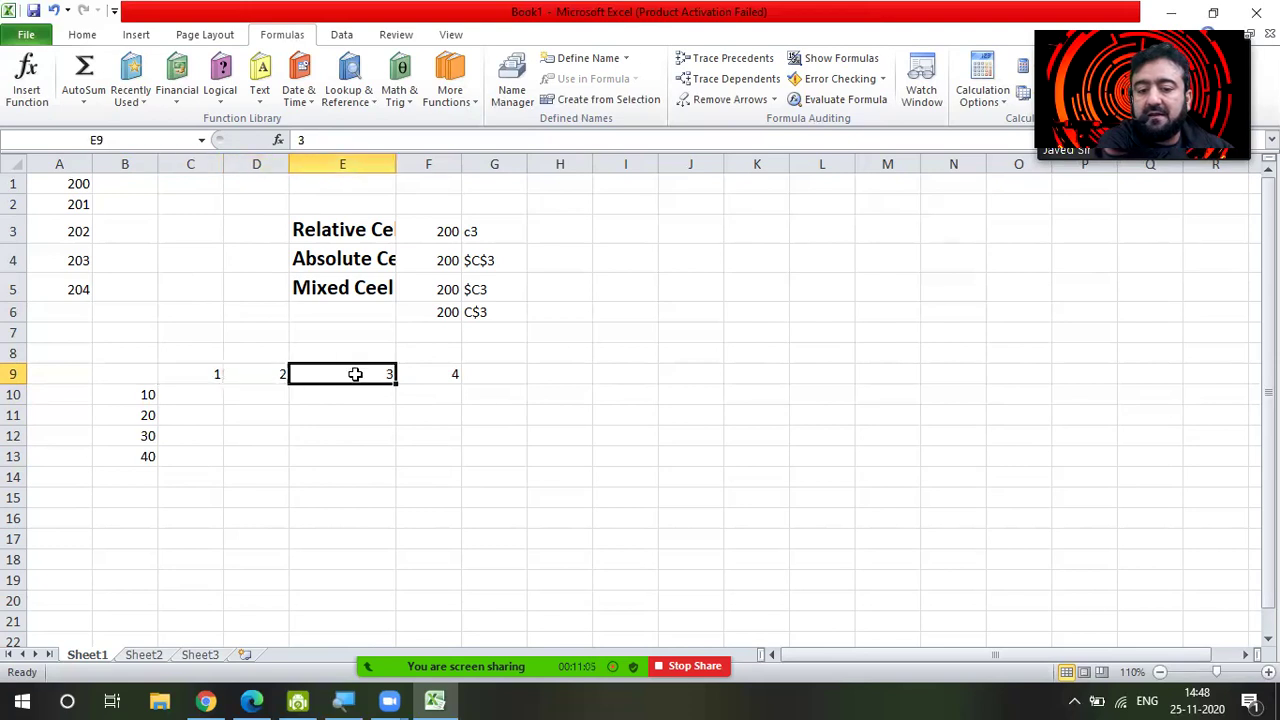
click(428, 374)
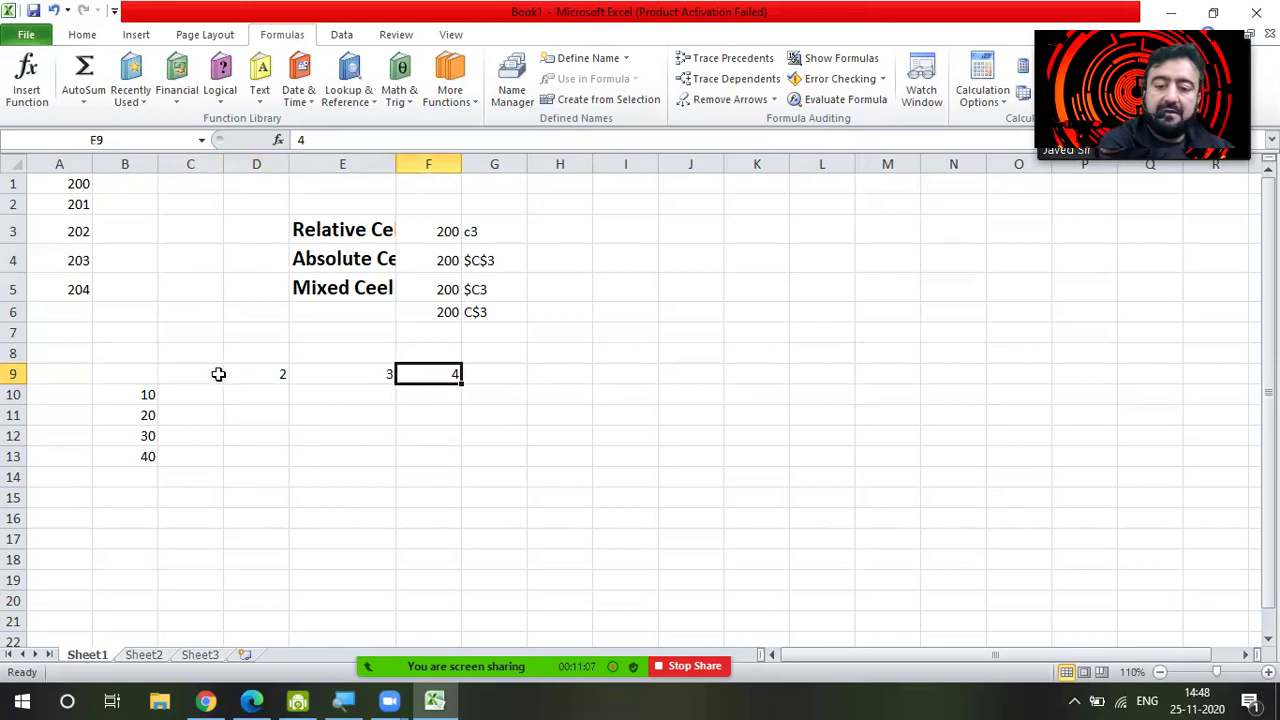
click(182, 374)
click(252, 374)
click(380, 375)
click(421, 377)
click(183, 377)
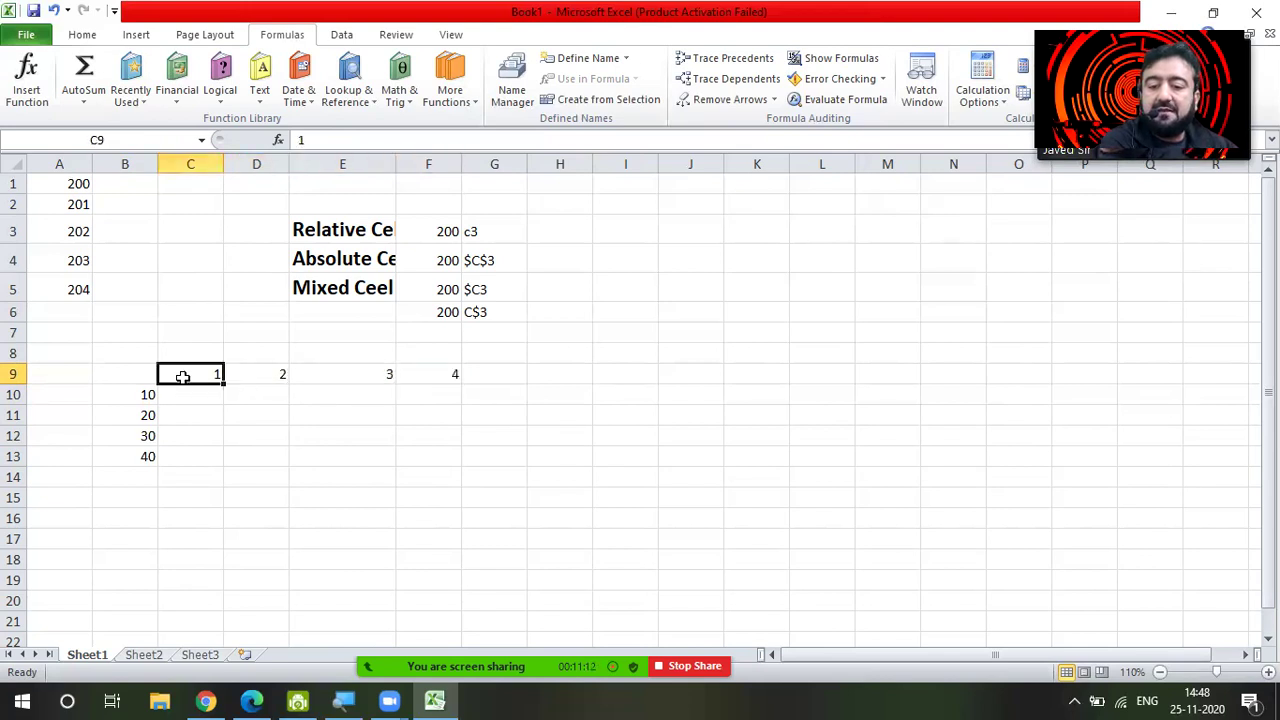
click(263, 375)
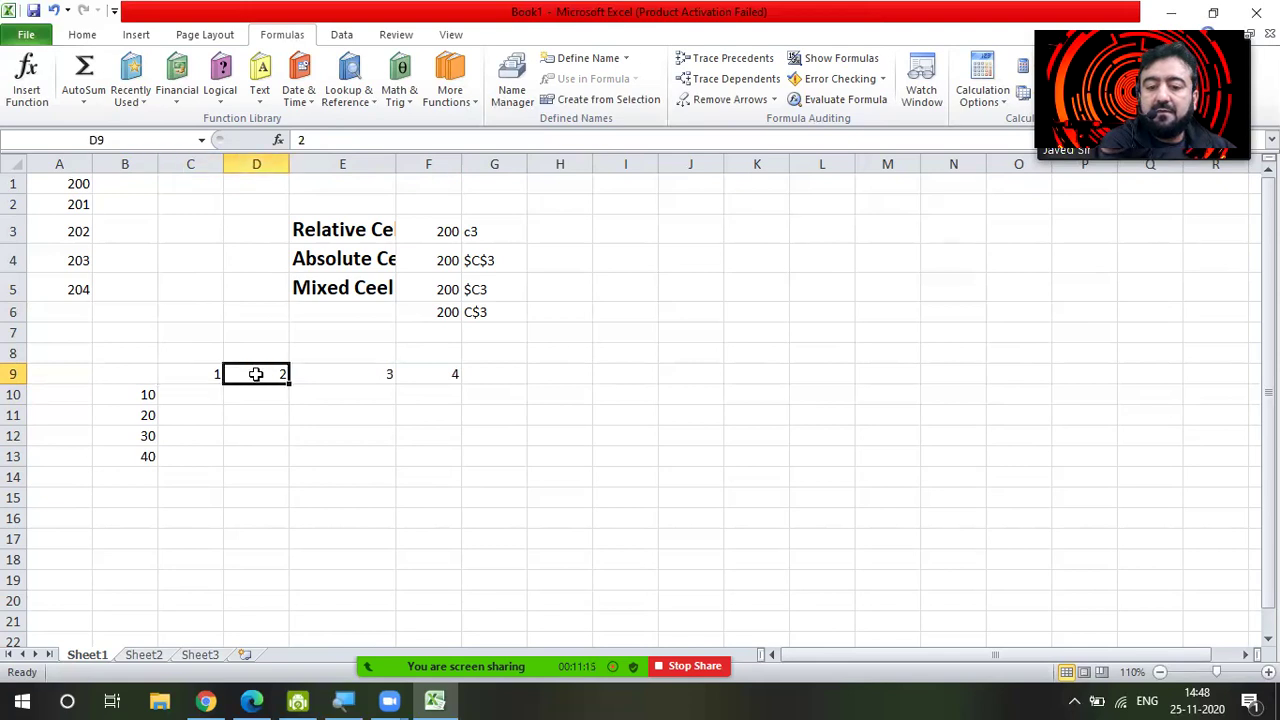
click(357, 373)
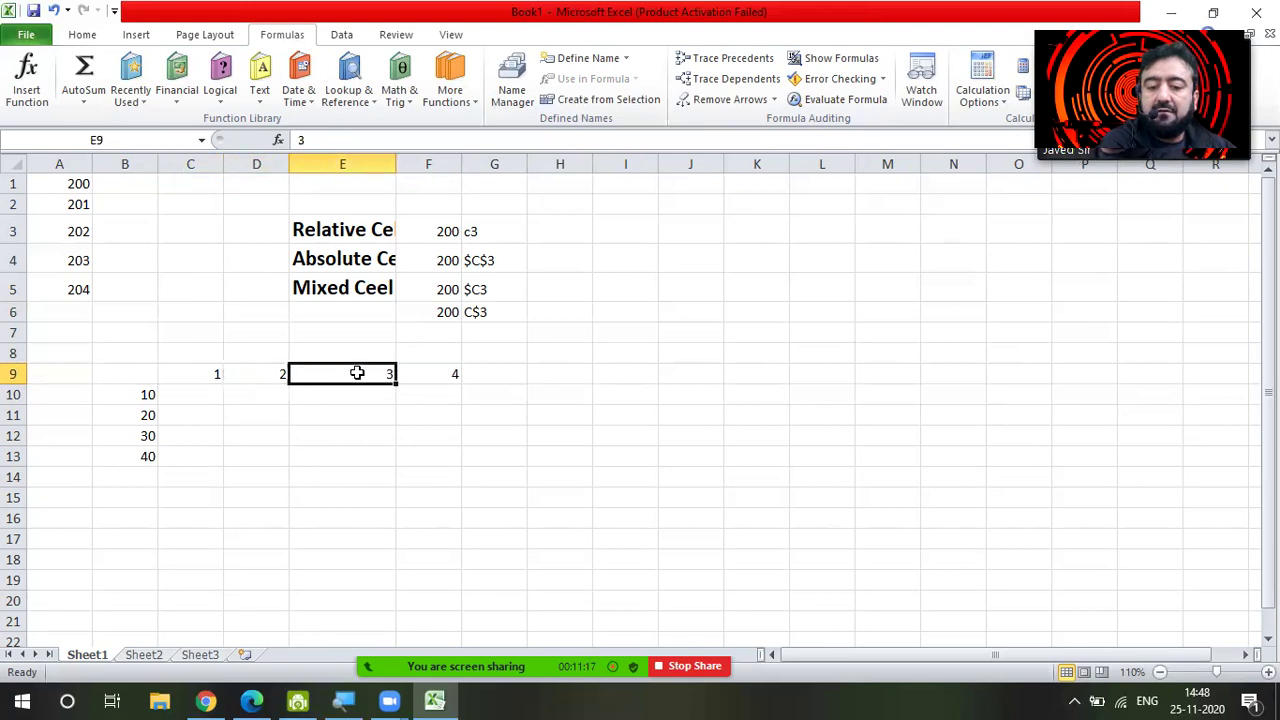
click(443, 375)
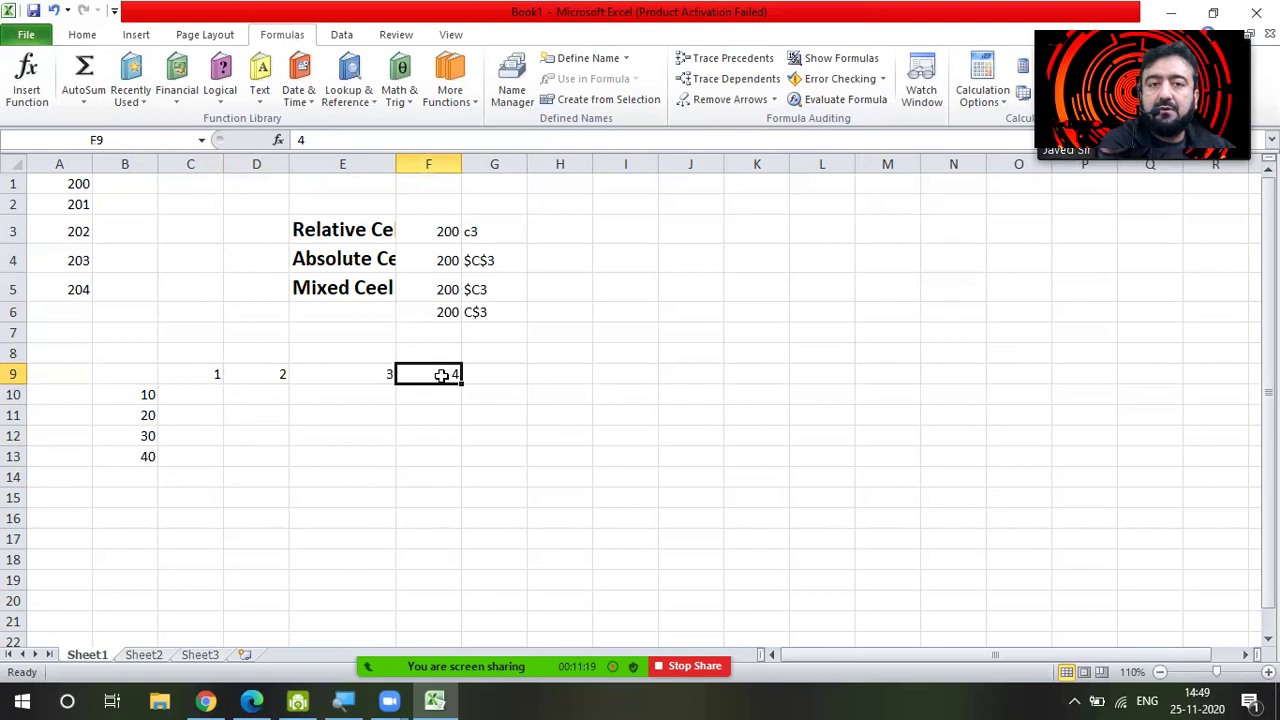
click(183, 391)
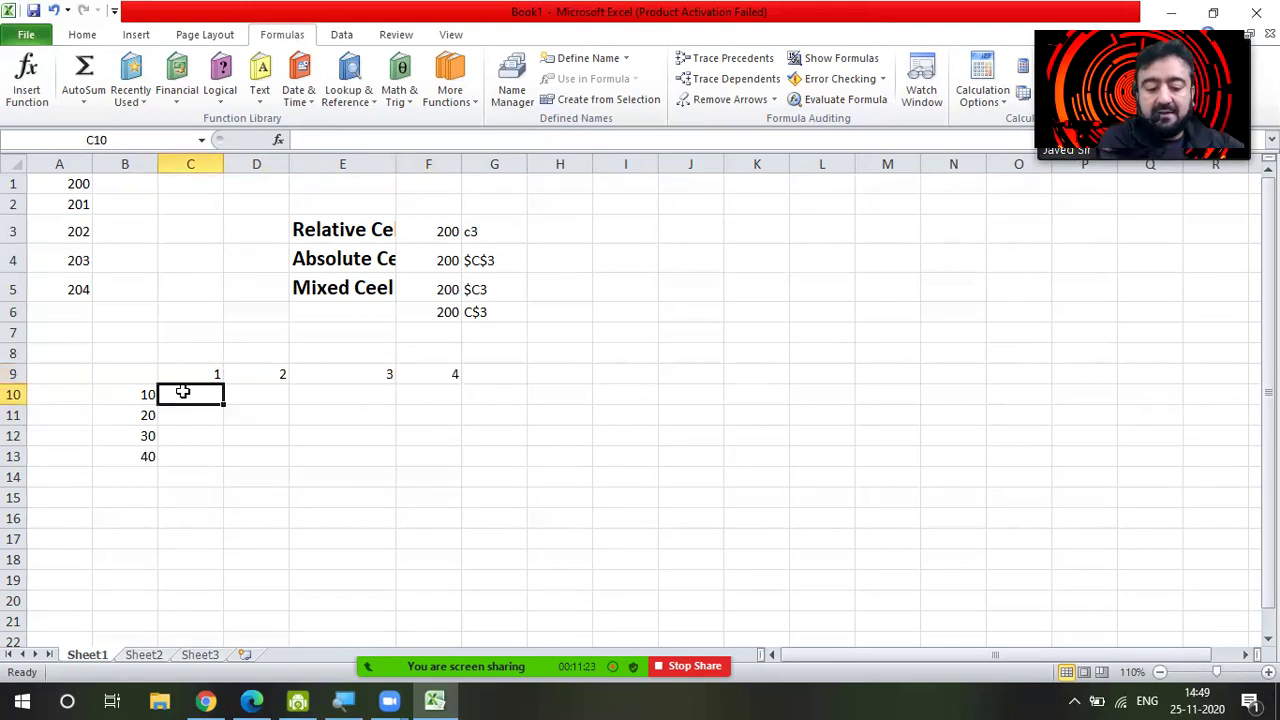
Enter =B10*C9 in C10 and fill it right to F10, showing 10, 20, 60, 240
text(=)
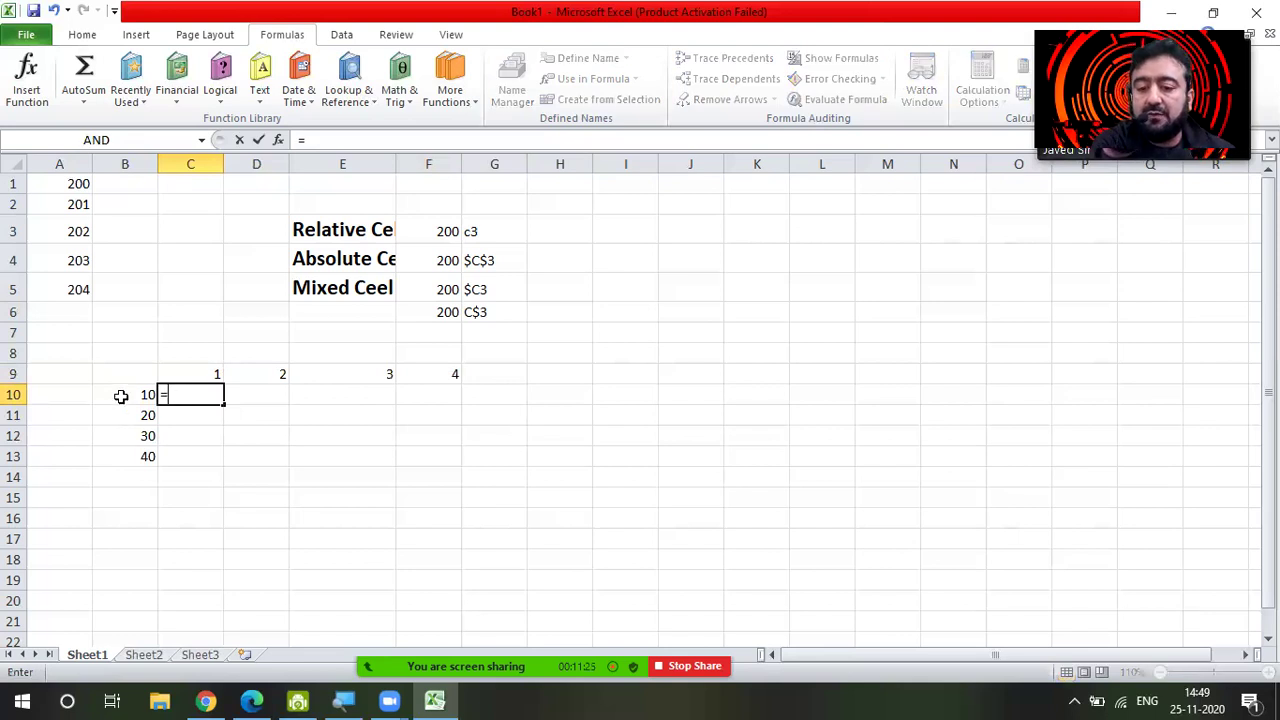
click(131, 396)
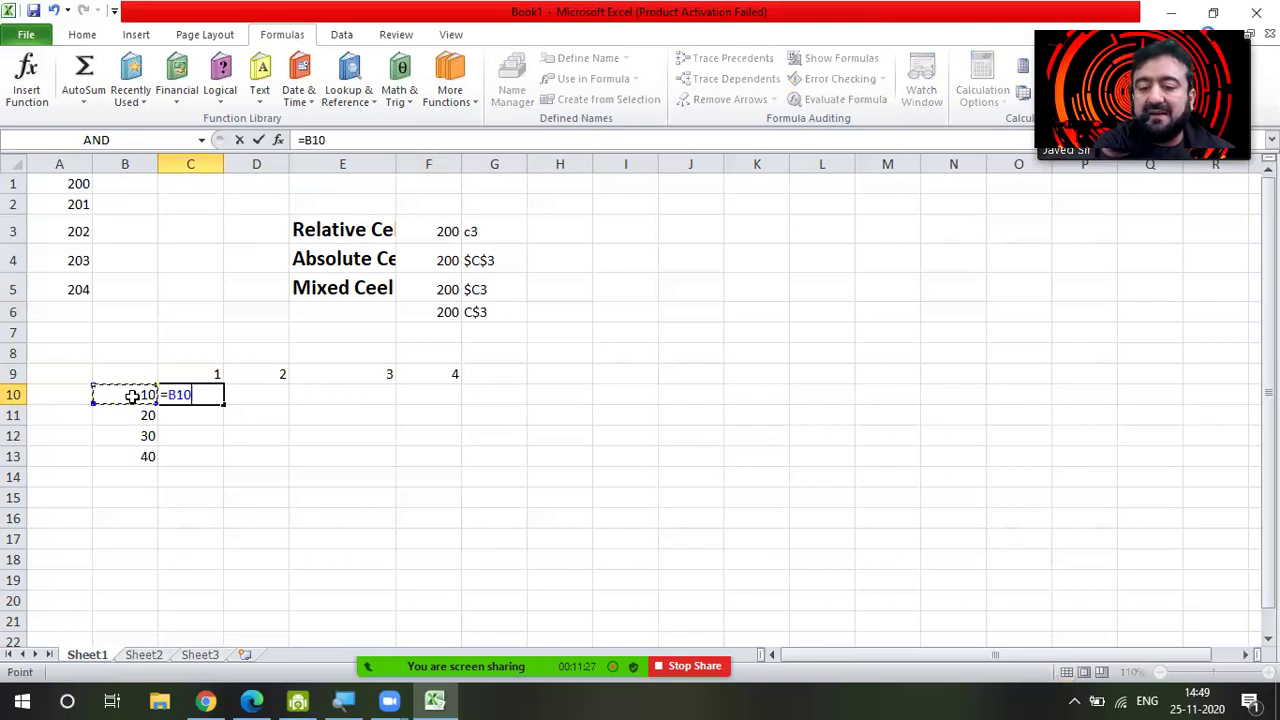
text(*)
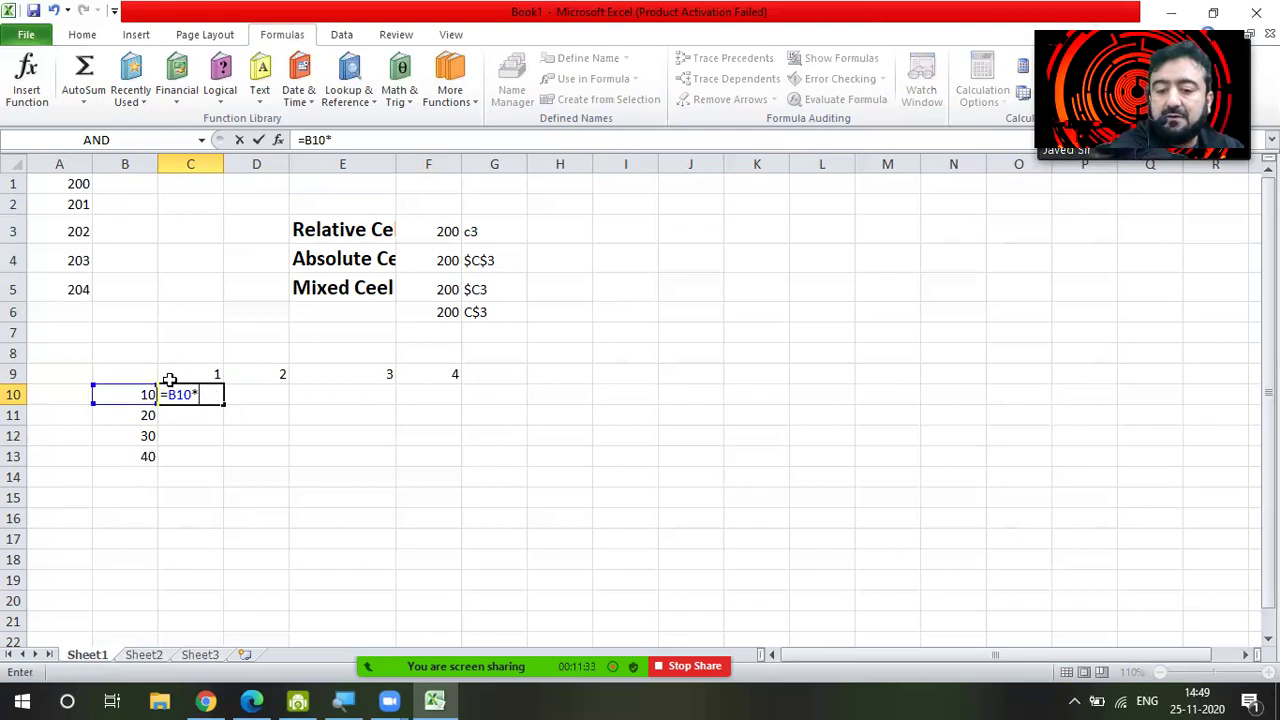
click(203, 375)
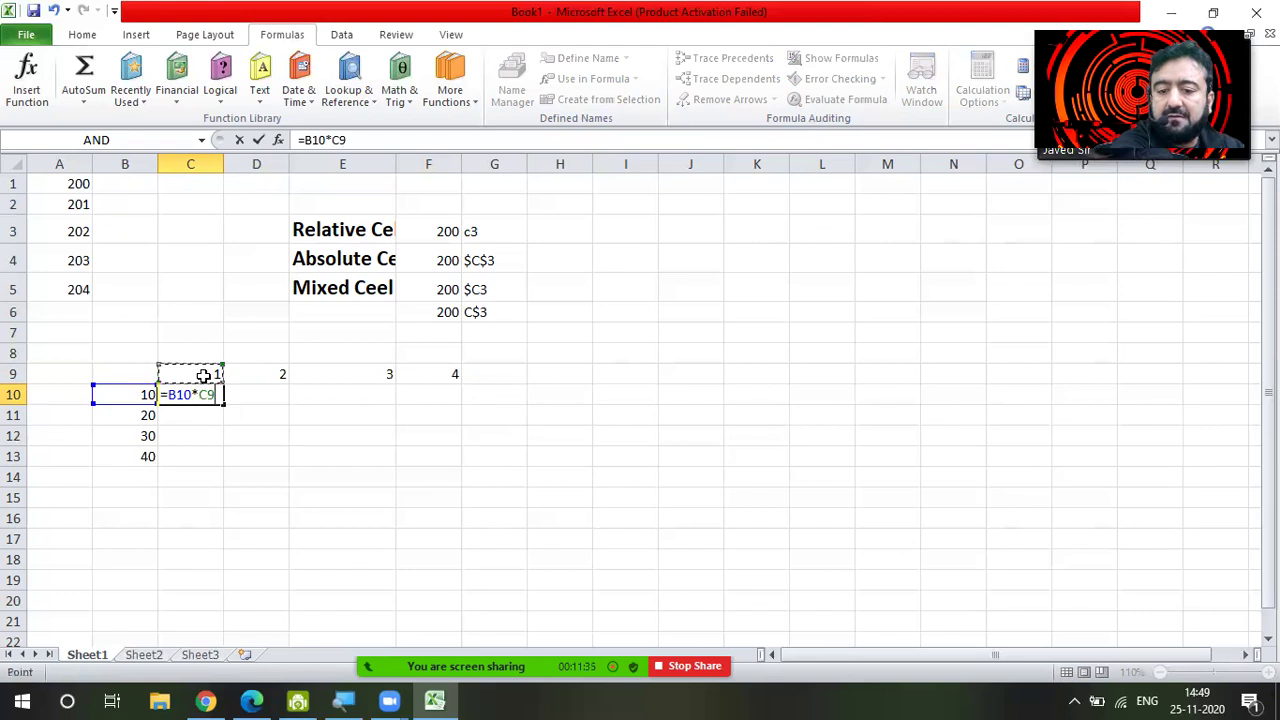
key(Return)
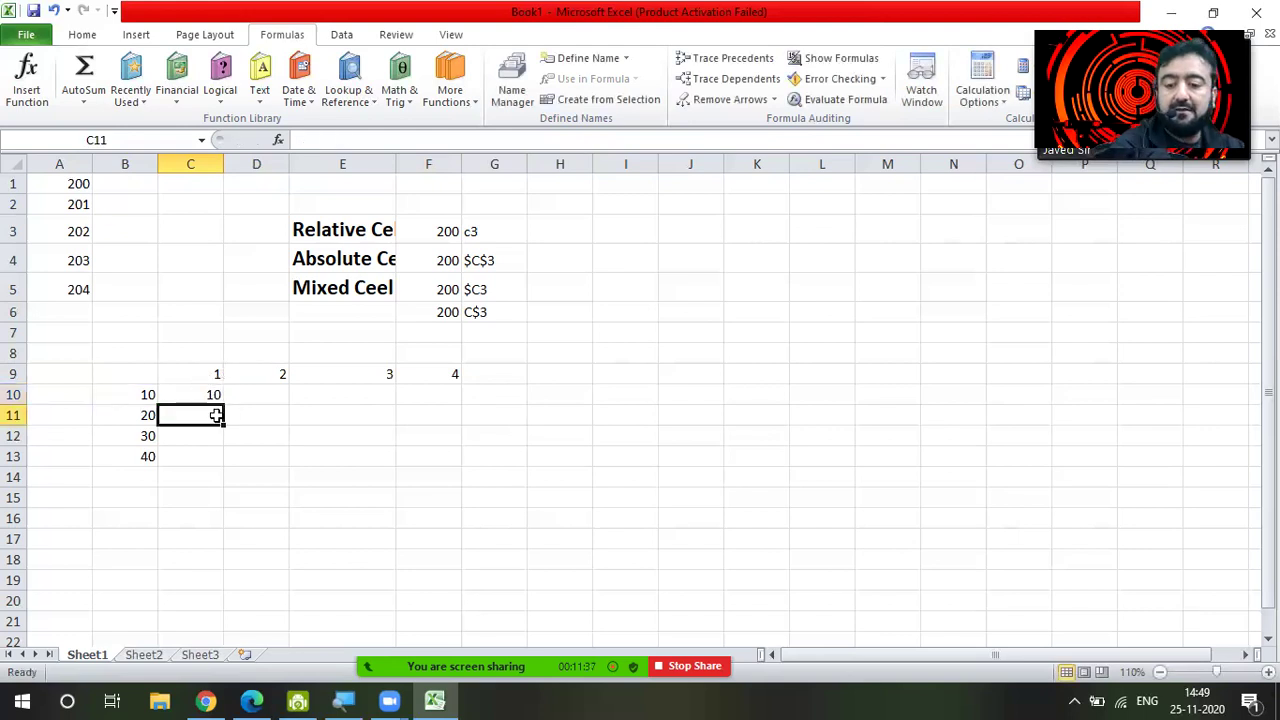
click(213, 397)
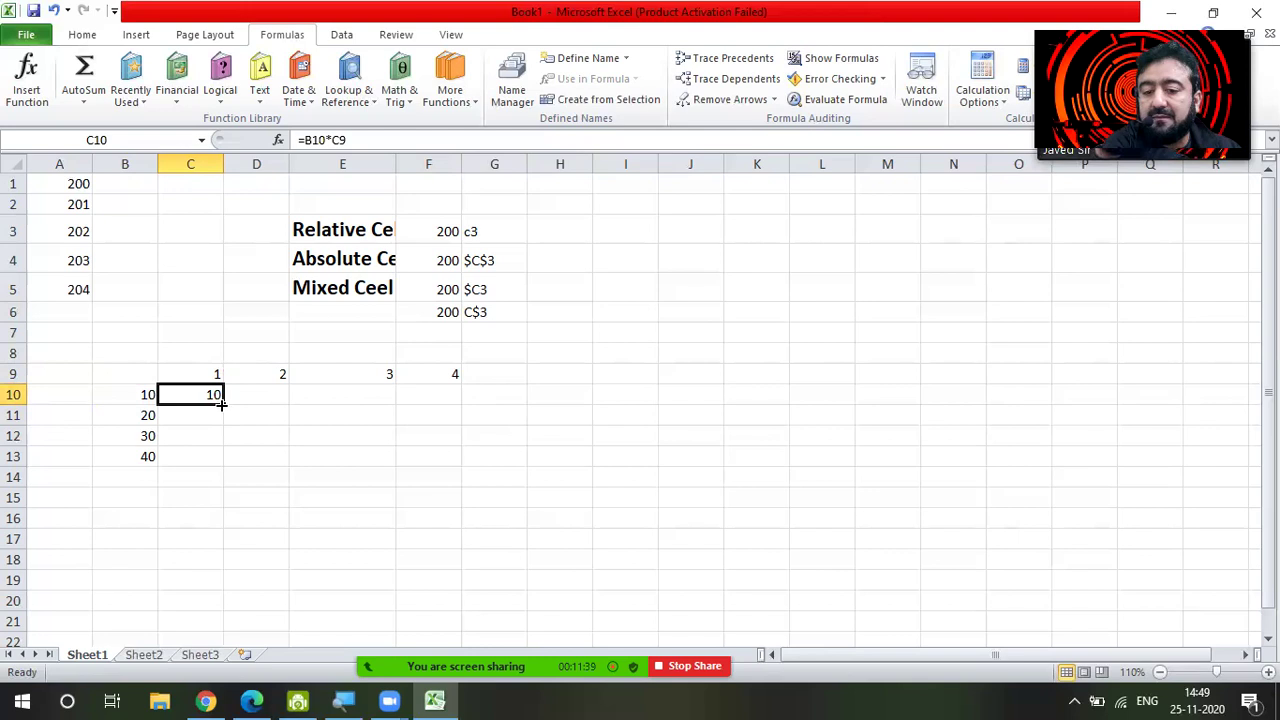
drag(222, 402, 465, 402)
click(286, 458)
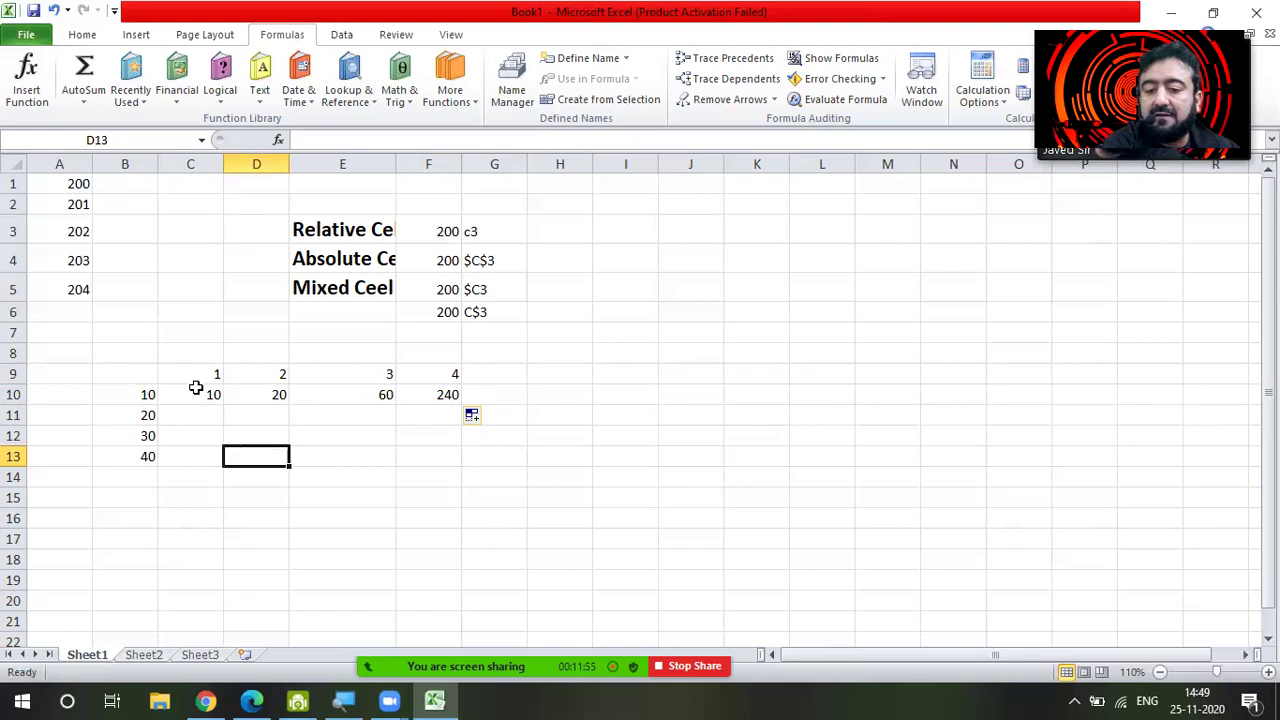
Point out B10 and the header 3 in E9, then show E10's shifted copied formula
click(140, 393)
click(383, 373)
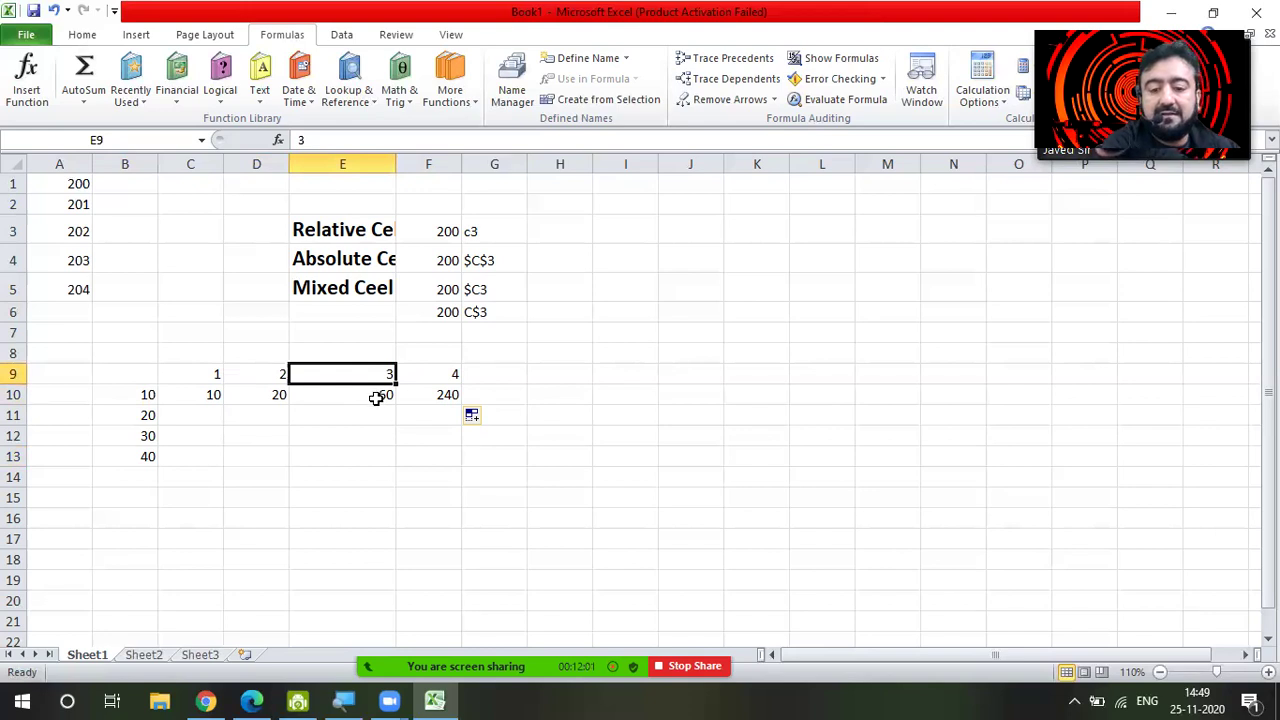
click(380, 396)
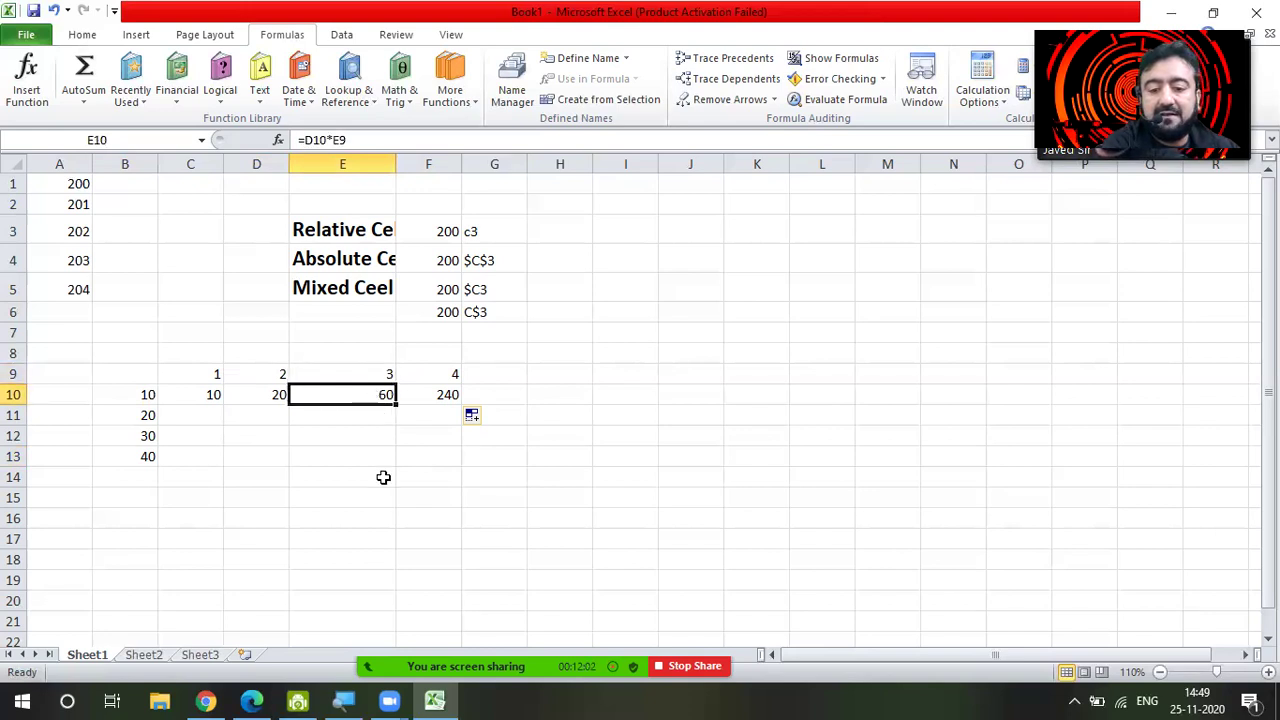
double_click(366, 391)
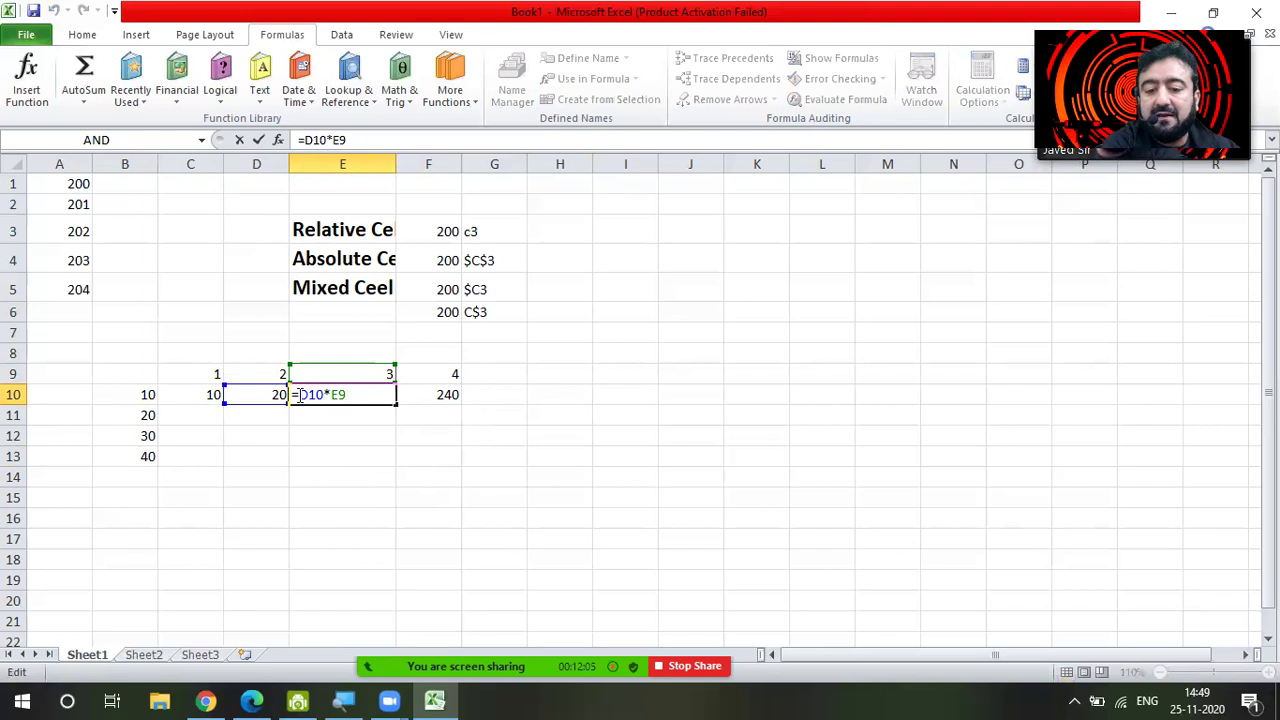
Inspect C10's and F10's formulas without changes, then reopen C10's =B10*C9 for editing
click(190, 394)
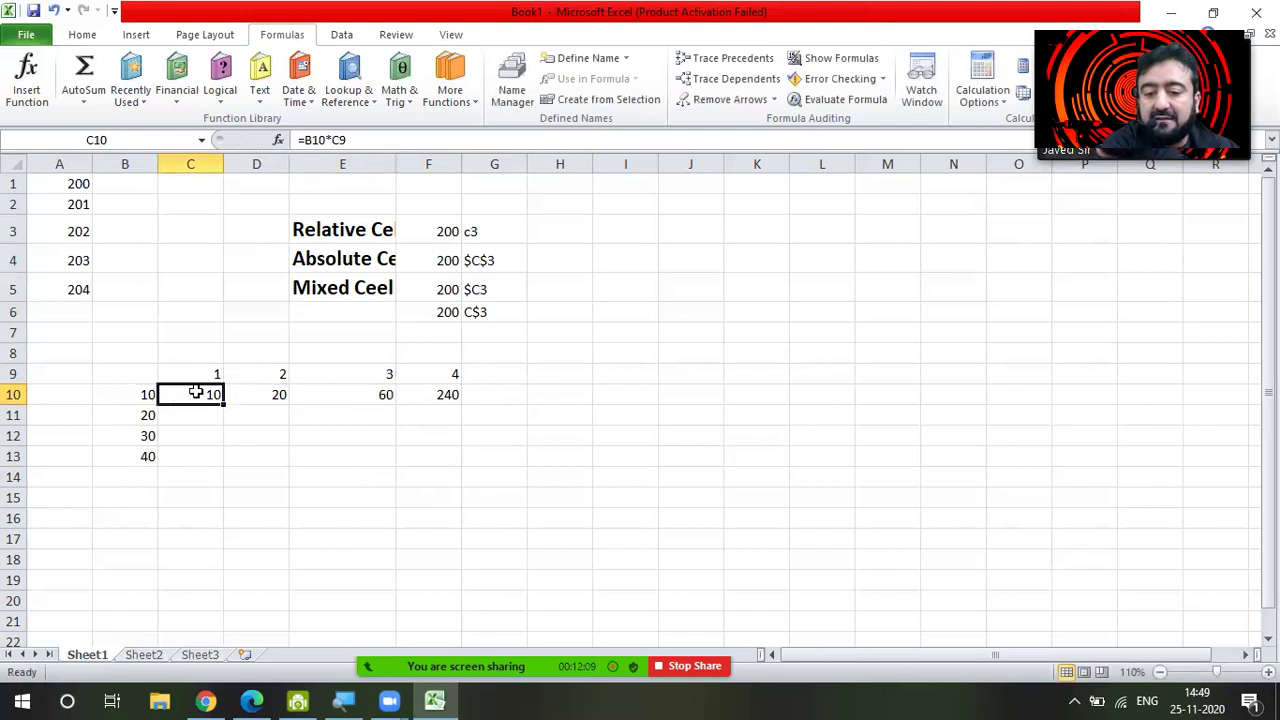
double_click(190, 396)
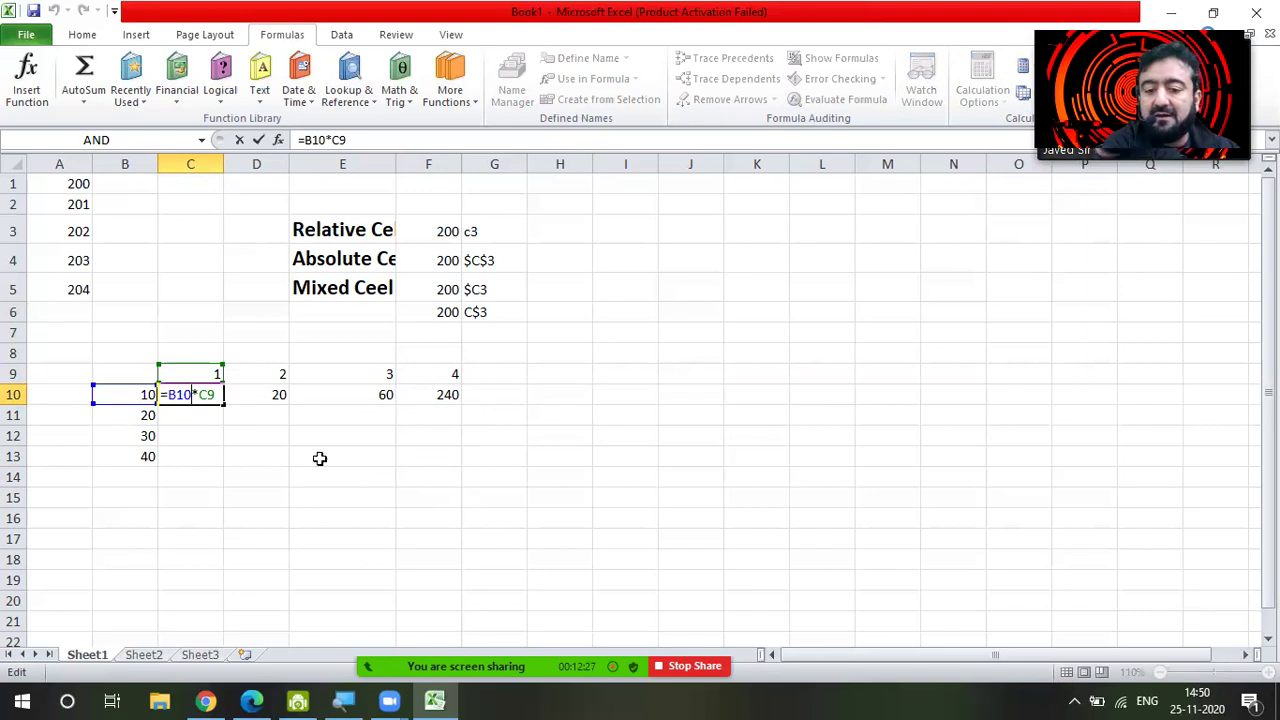
key(ctrl+Return)
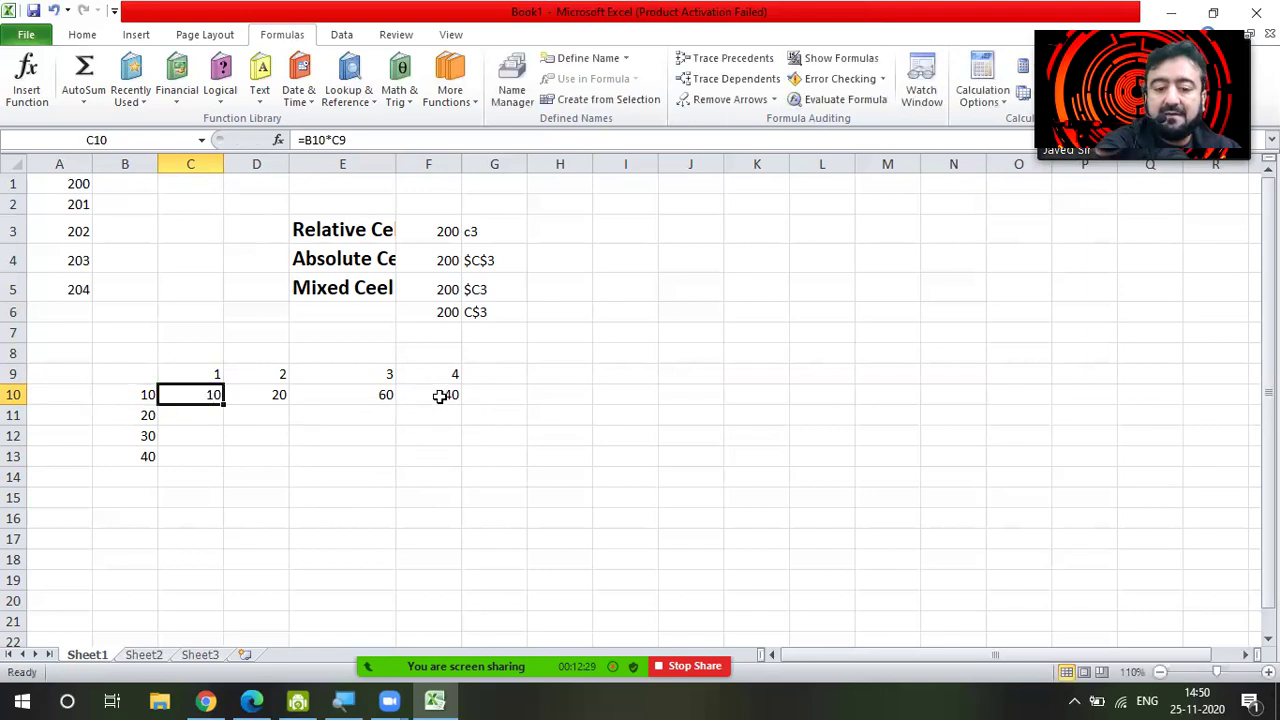
double_click(440, 396)
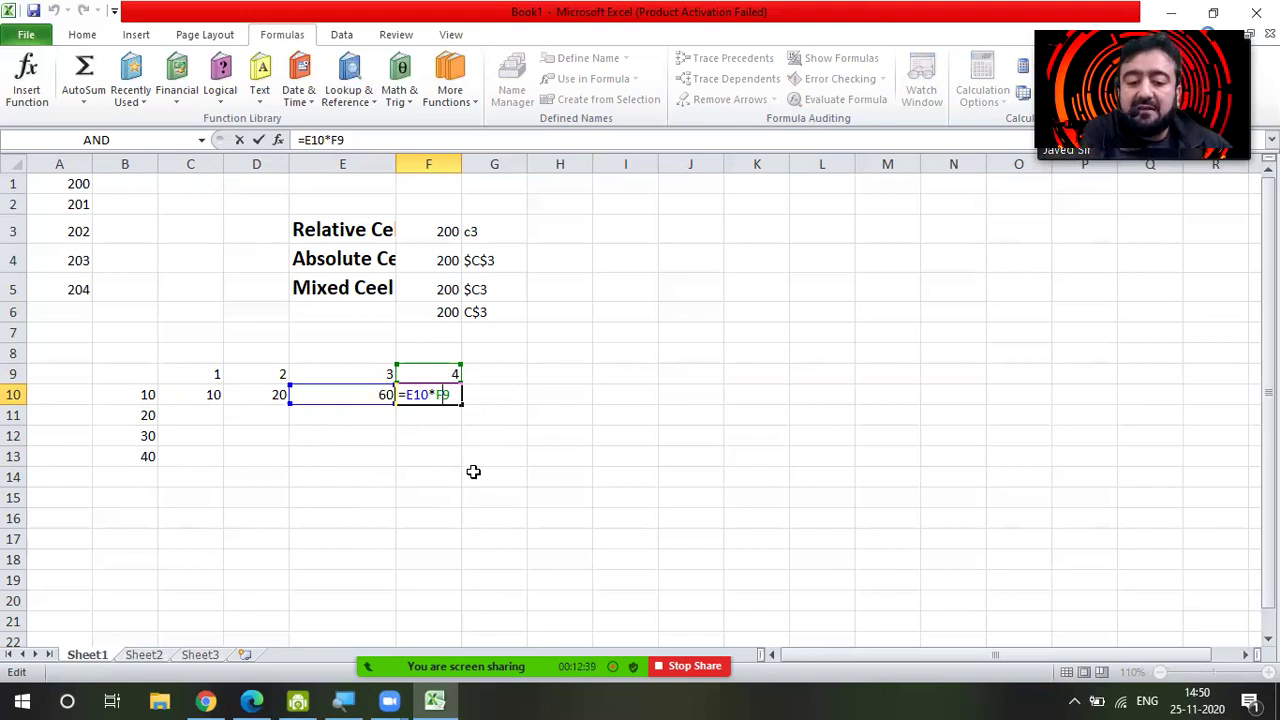
key(Return)
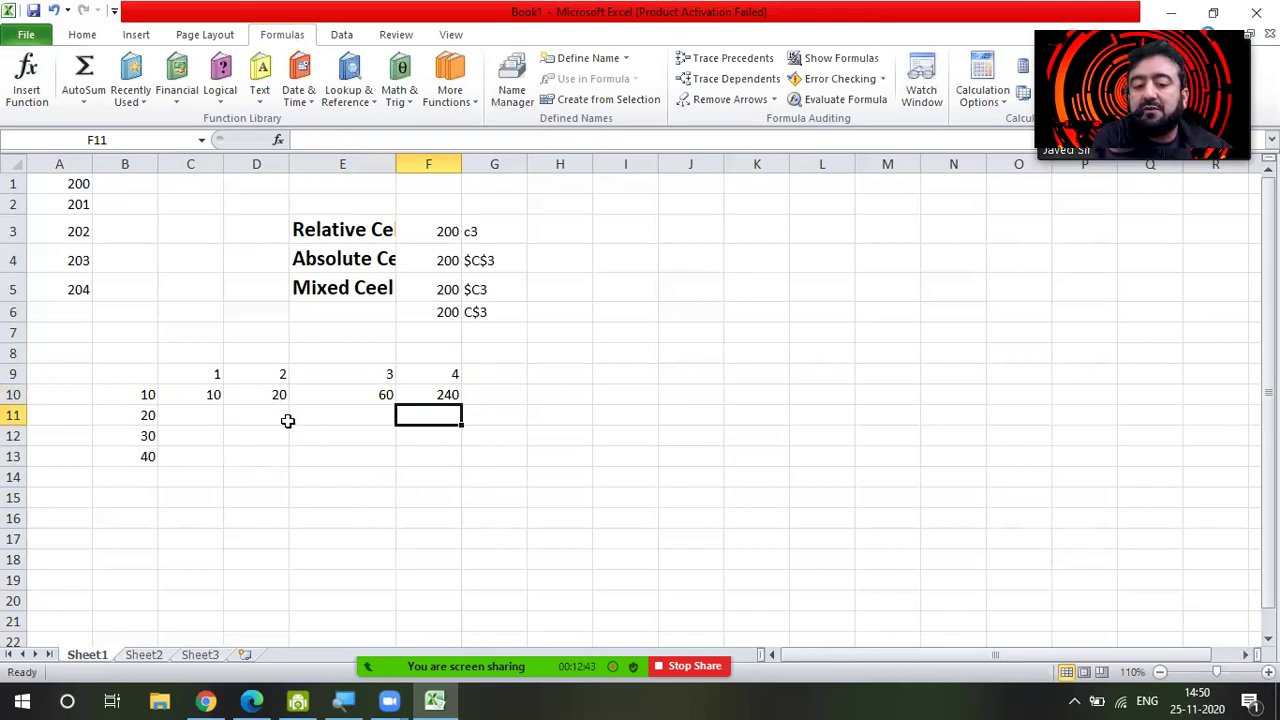
double_click(205, 395)
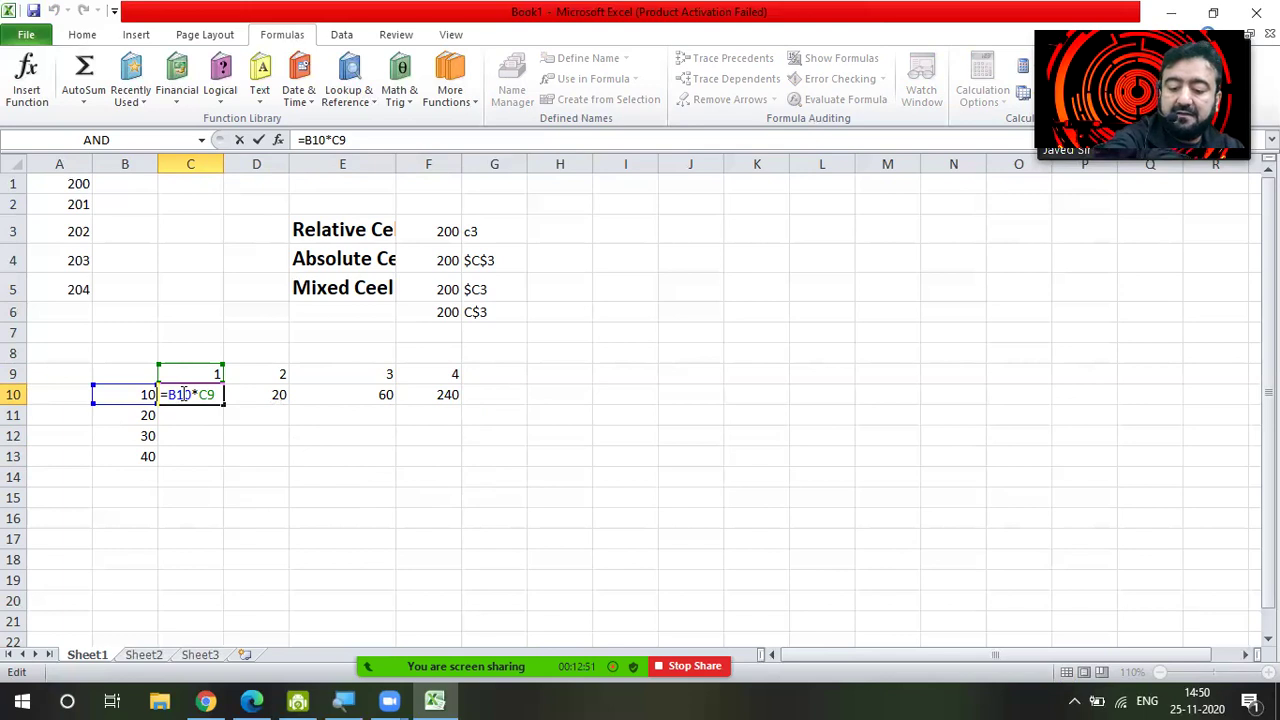
Change C10's formula to =$B$10*C$9 by locking B10 and adding $ before 9
double_click(183, 394)
key(F4)
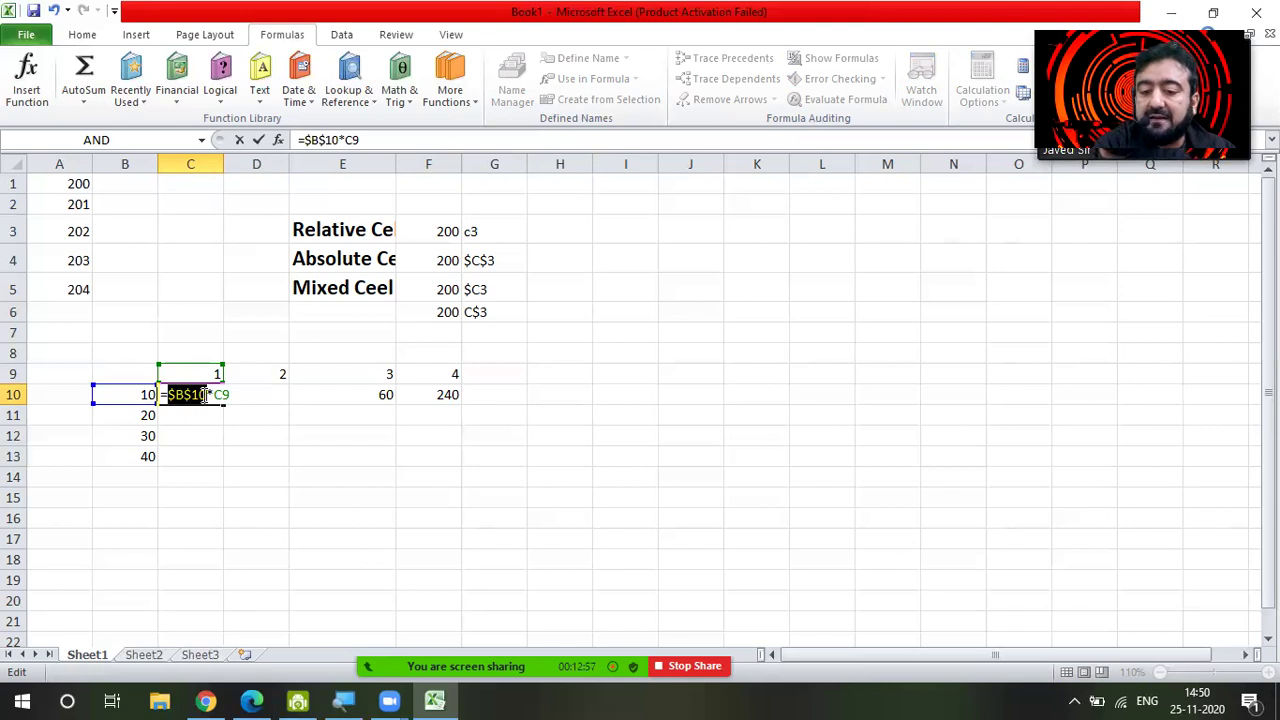
click(232, 395)
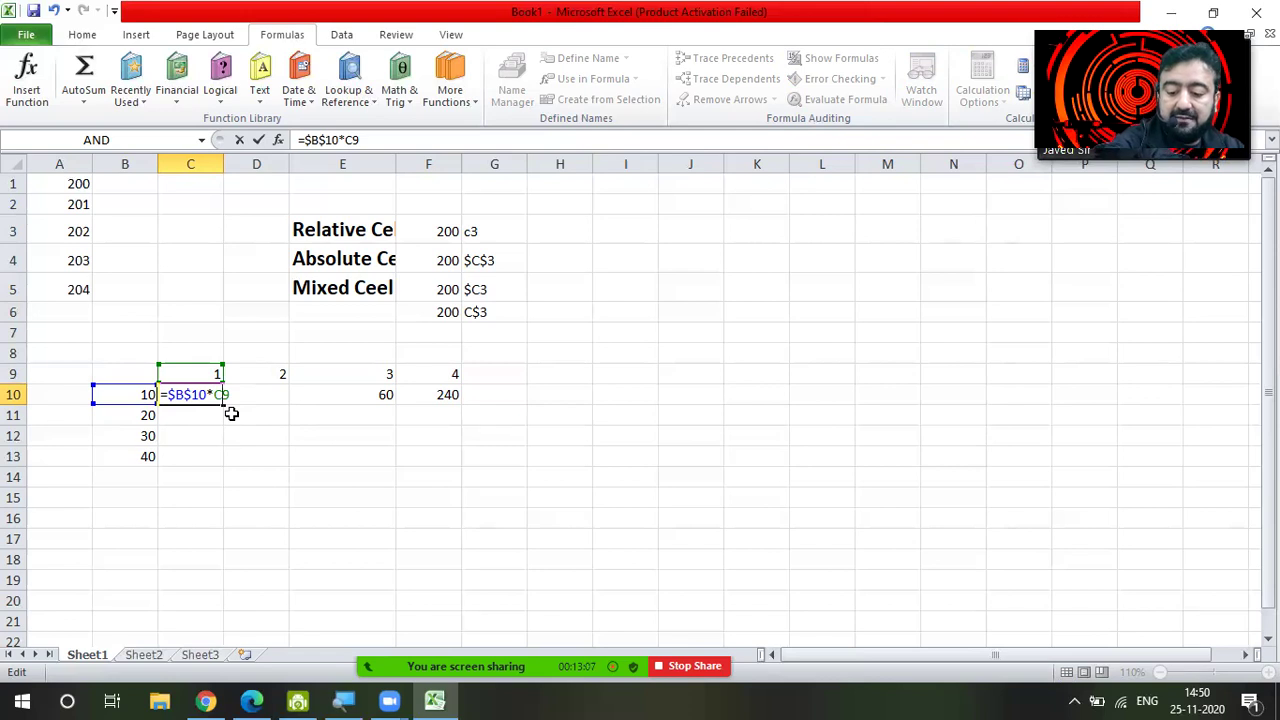
text($)
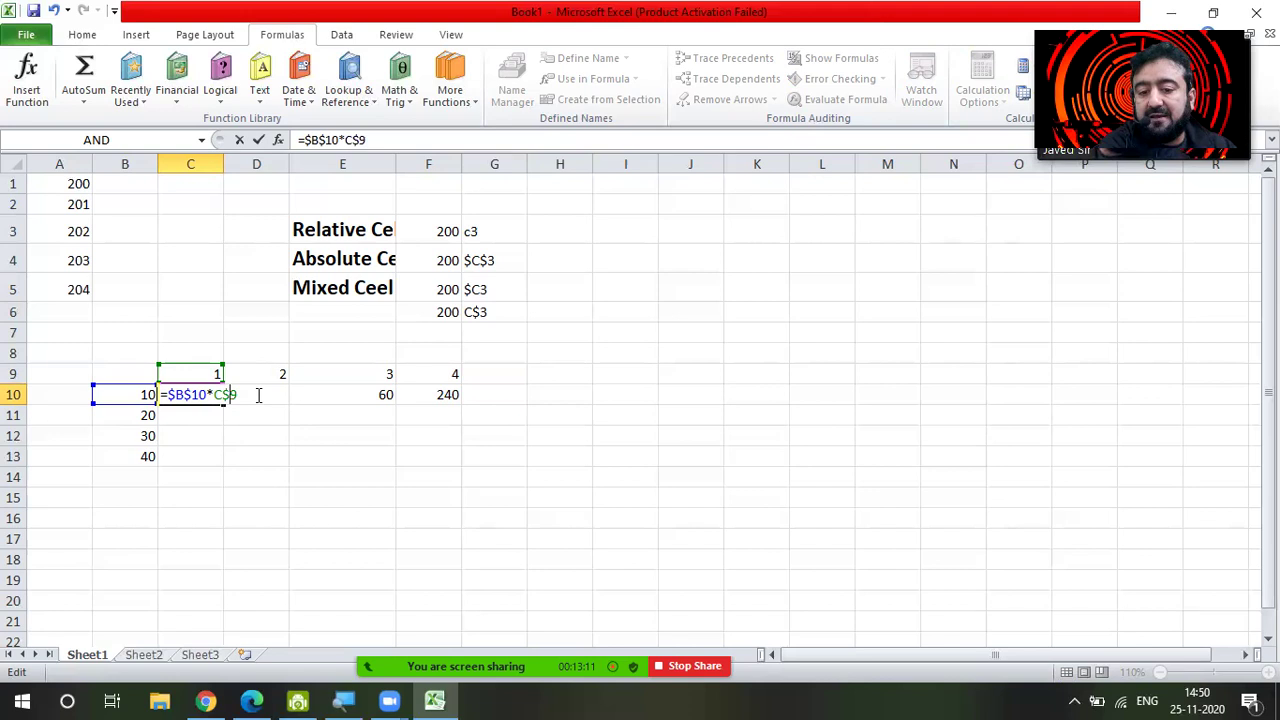
key(Return)
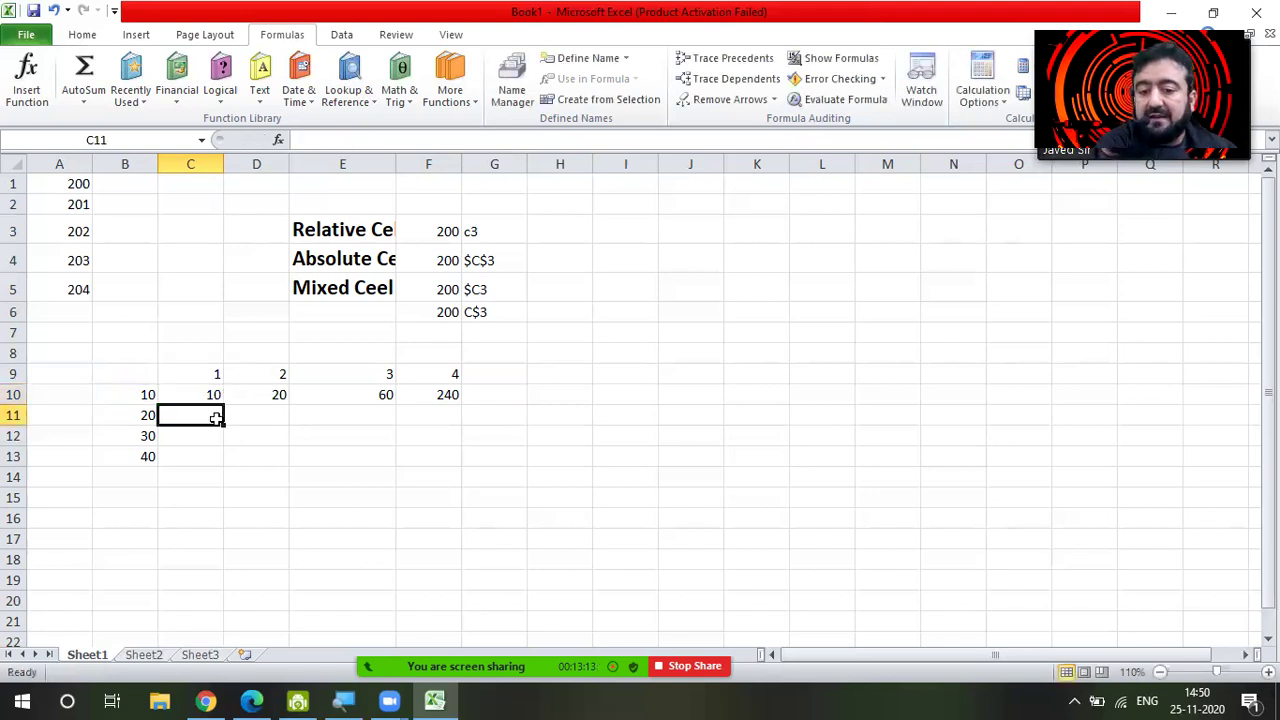
Fill C10's formula across to F10, giving 10, 20, 30, 40, and check C10 and B10
click(213, 395)
drag(223, 405, 462, 404)
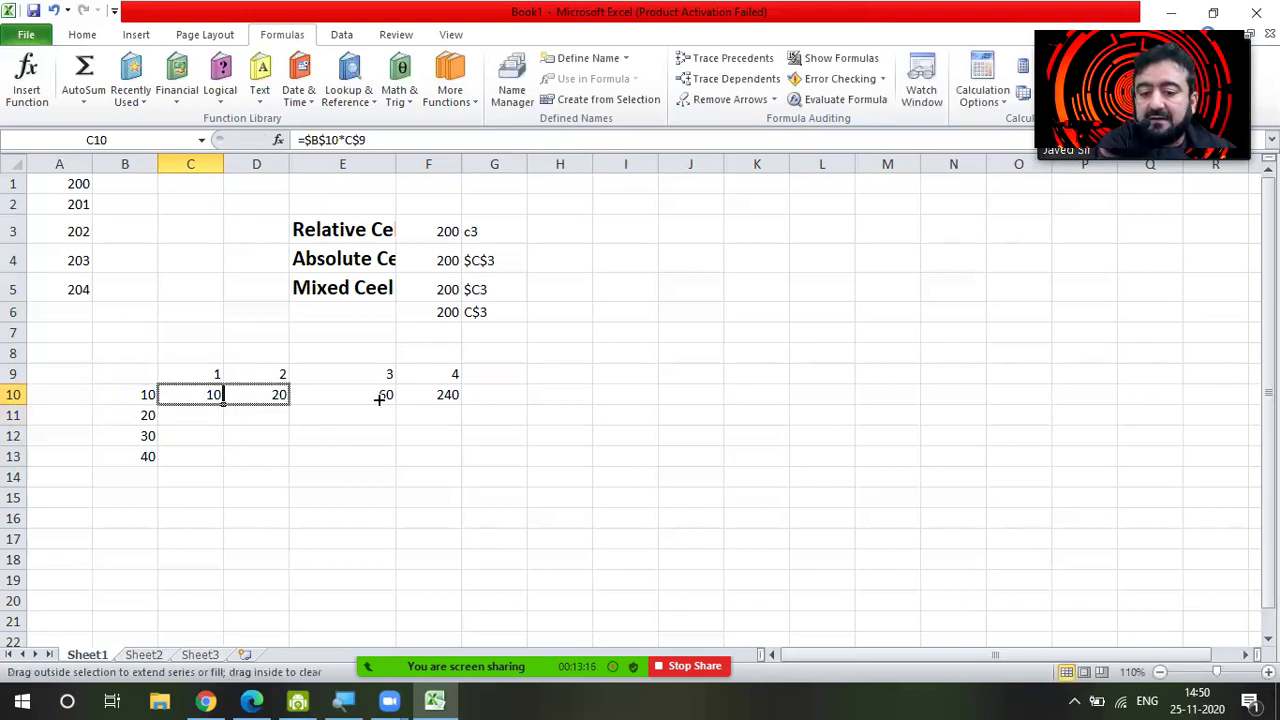
click(425, 492)
click(194, 394)
click(148, 394)
Review the C9:F9 headers and the copied C10:F10 formulas against B10
click(185, 377)
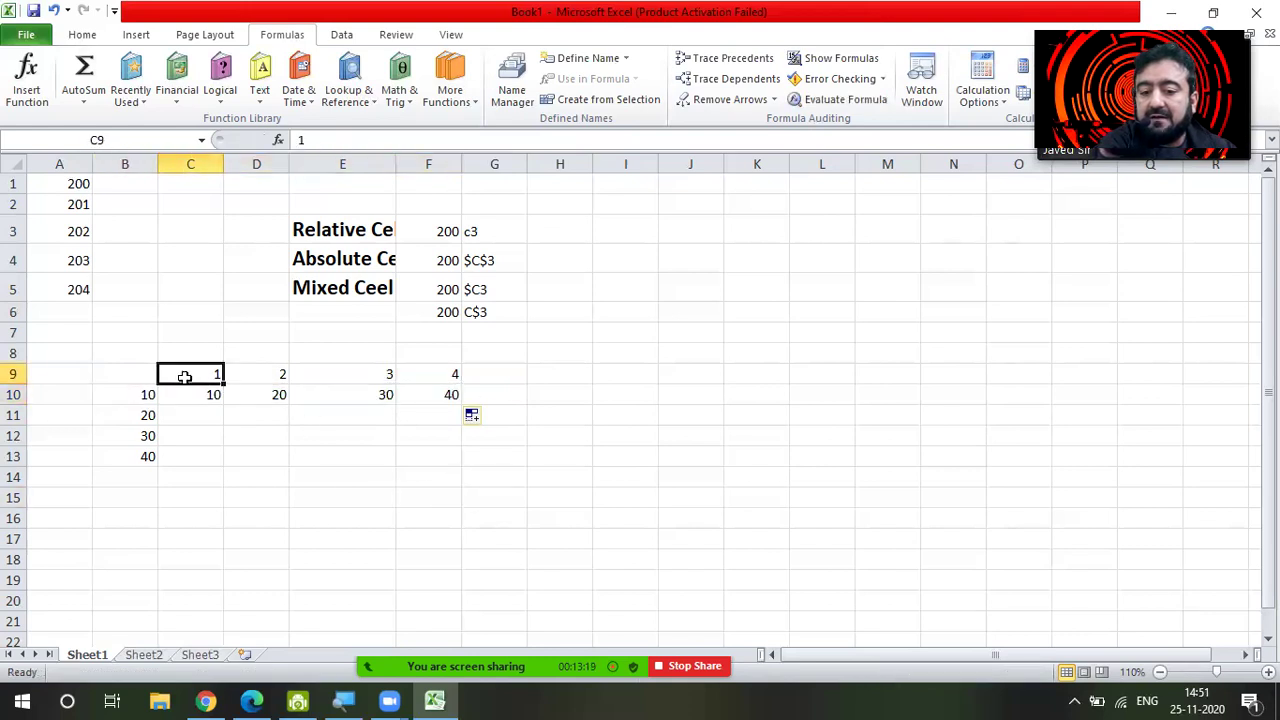
click(200, 395)
click(130, 397)
click(261, 373)
click(257, 396)
click(360, 374)
click(354, 396)
click(127, 395)
click(444, 374)
click(440, 397)
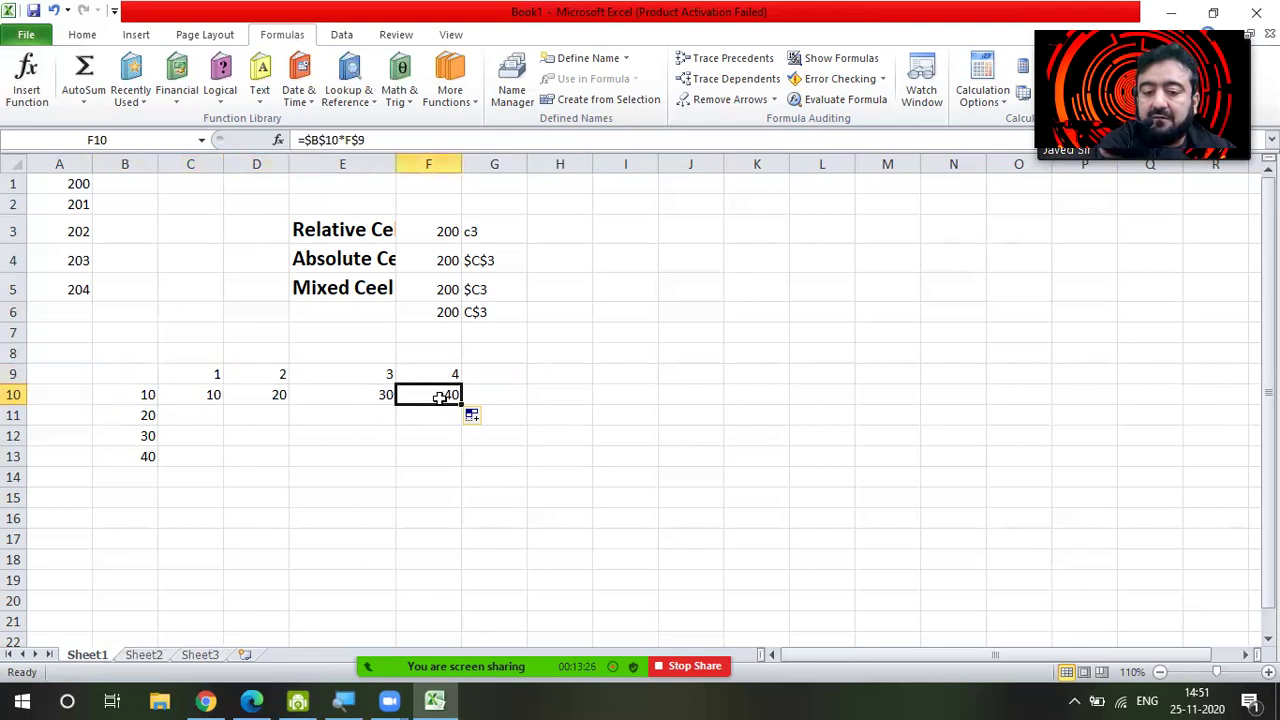
Enter the headers 5, 6, 7, 8, 9 and 10 in G9:L9
click(493, 375)
text(5)
click(537, 372)
text(6)
click(604, 370)
text(+)
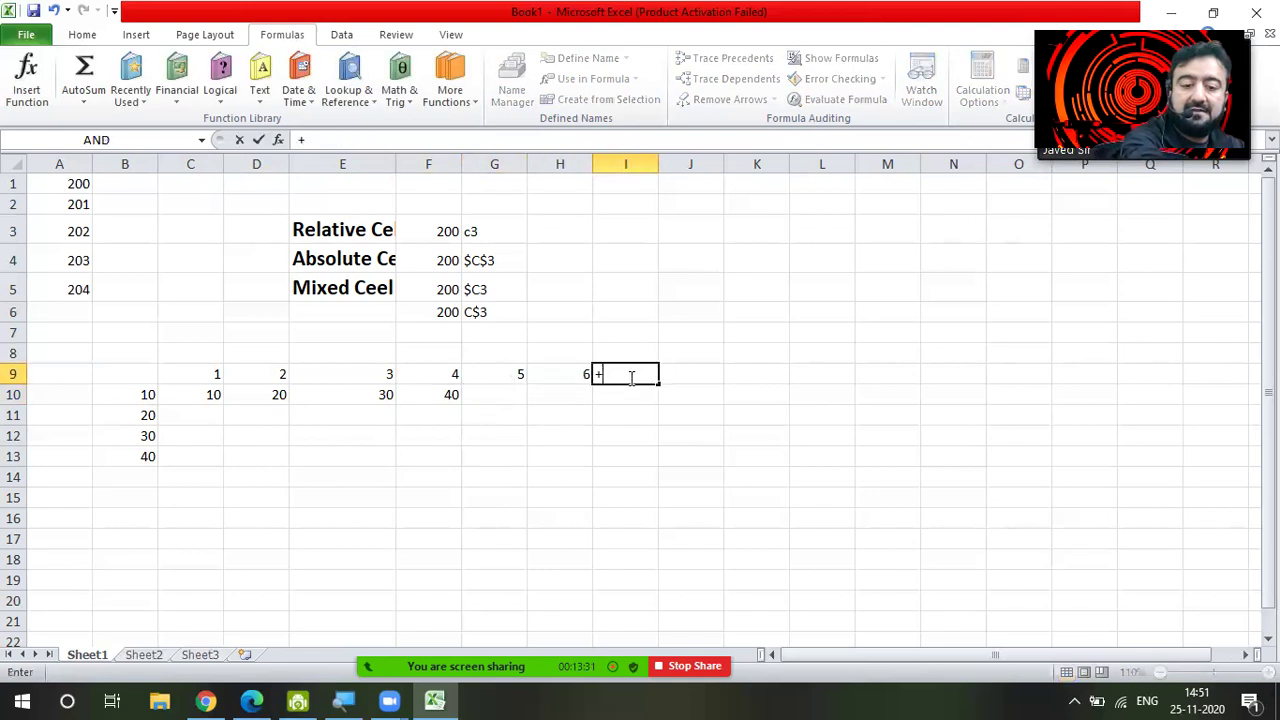
text(7)
click(686, 374)
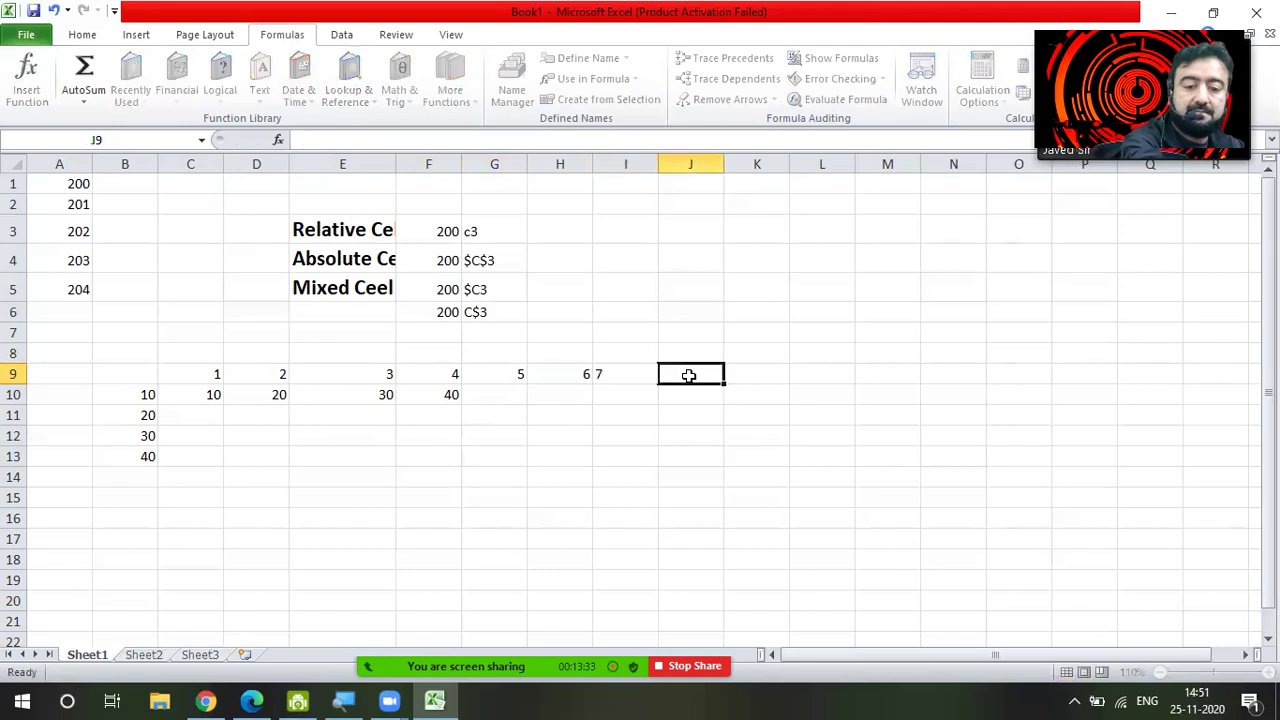
text(8)
click(749, 373)
text(9)
click(816, 375)
text(10)
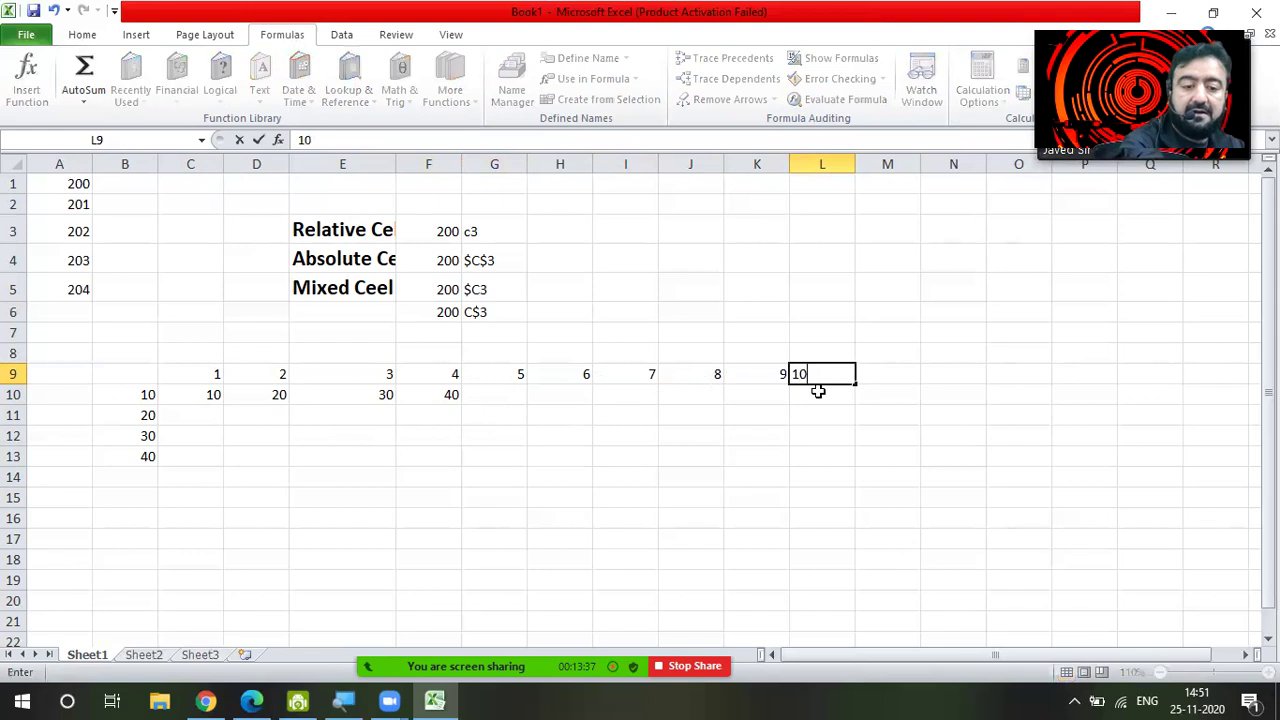
click(820, 414)
Fill C10's formula across to L10, showing 10 through 100
click(183, 412)
click(187, 396)
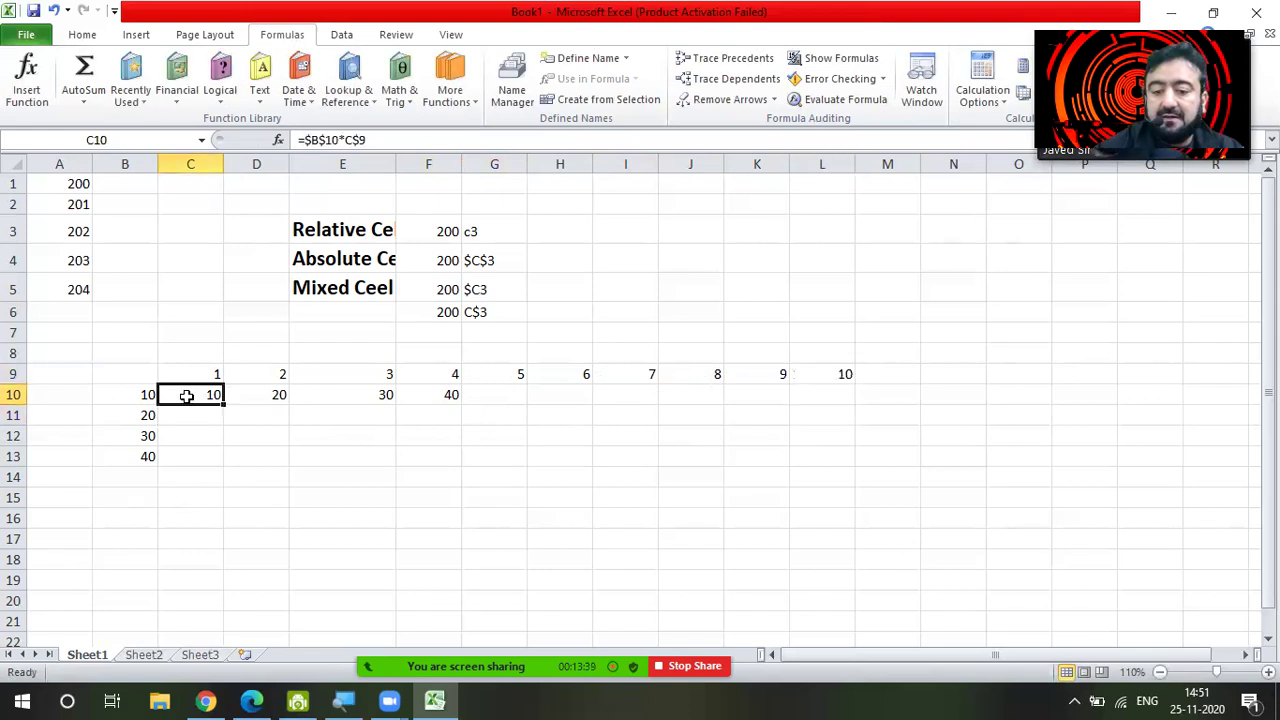
drag(222, 403, 829, 403)
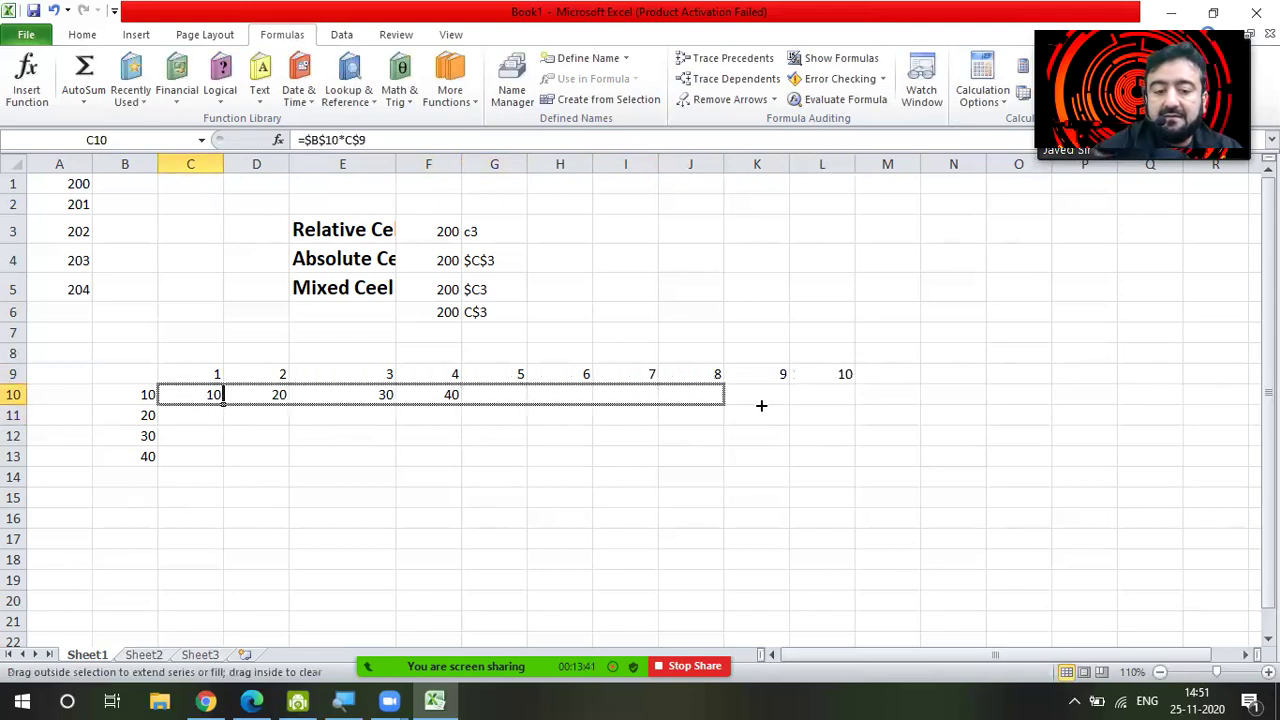
click(829, 472)
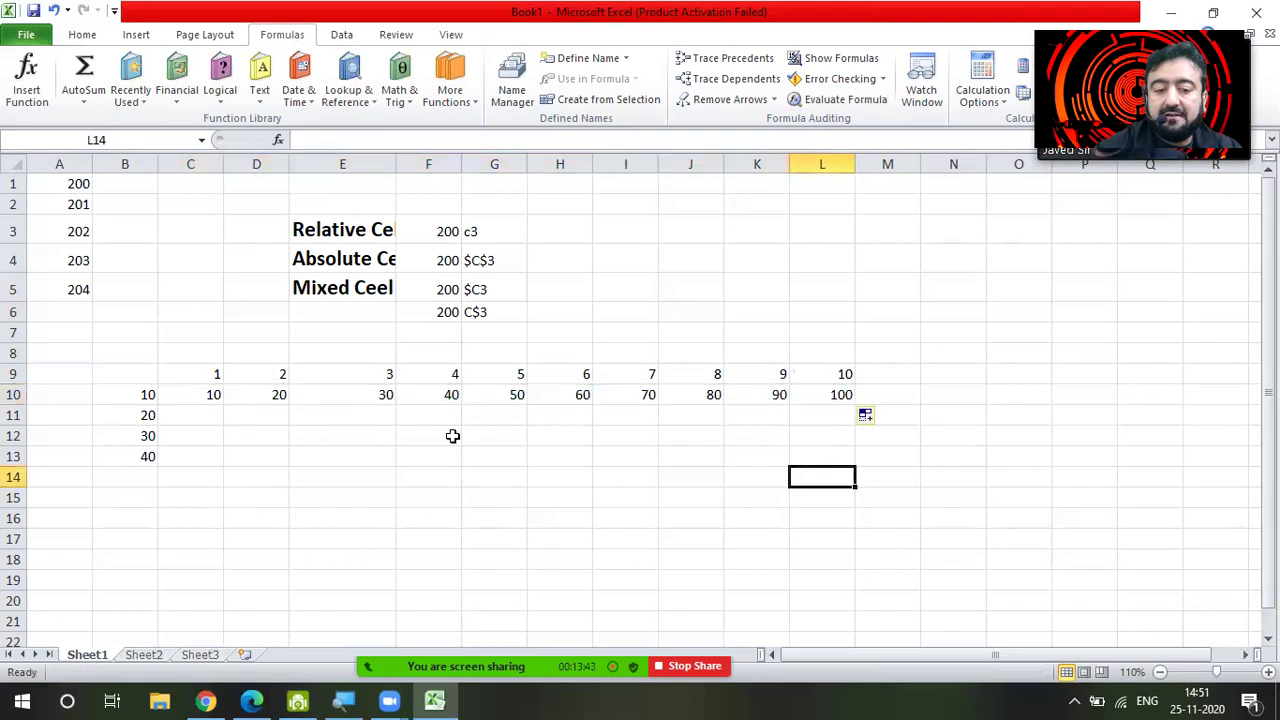
Replace C10's formula with the relative =B10*C9 by clicking B10 and C9
click(192, 393)
double_click(192, 393)
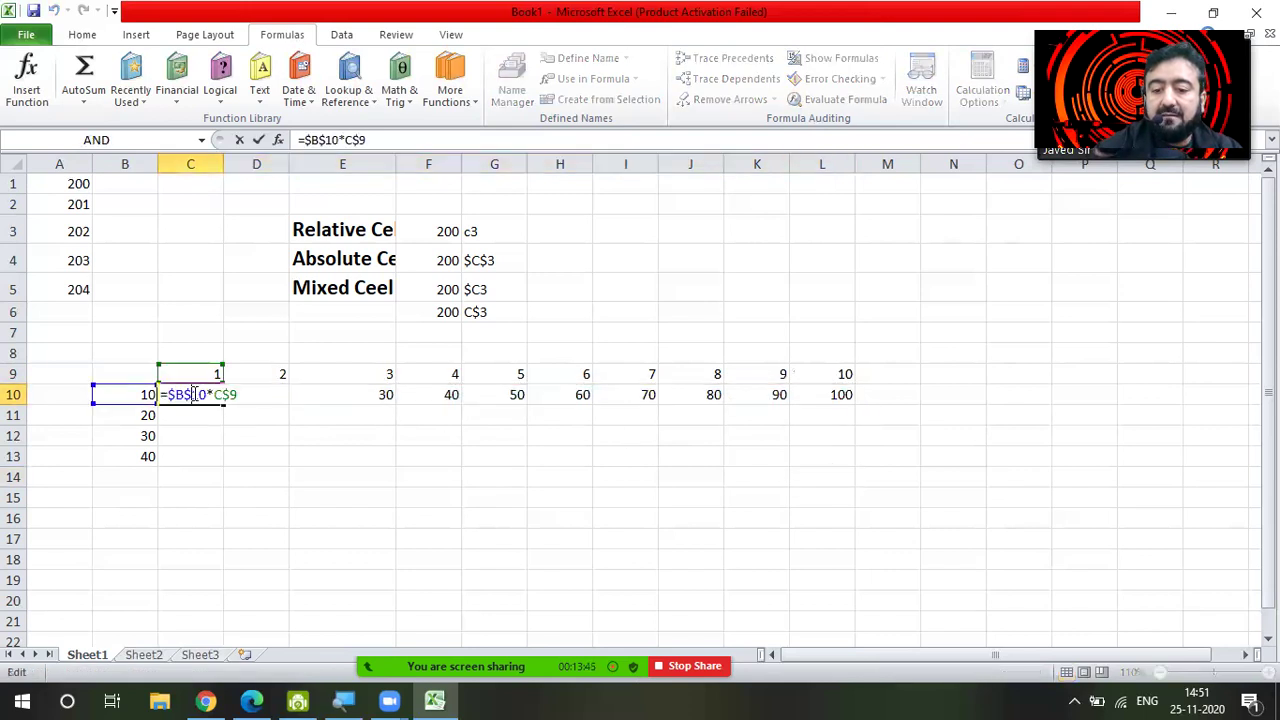
drag(171, 393, 245, 392)
key(BackSpace)
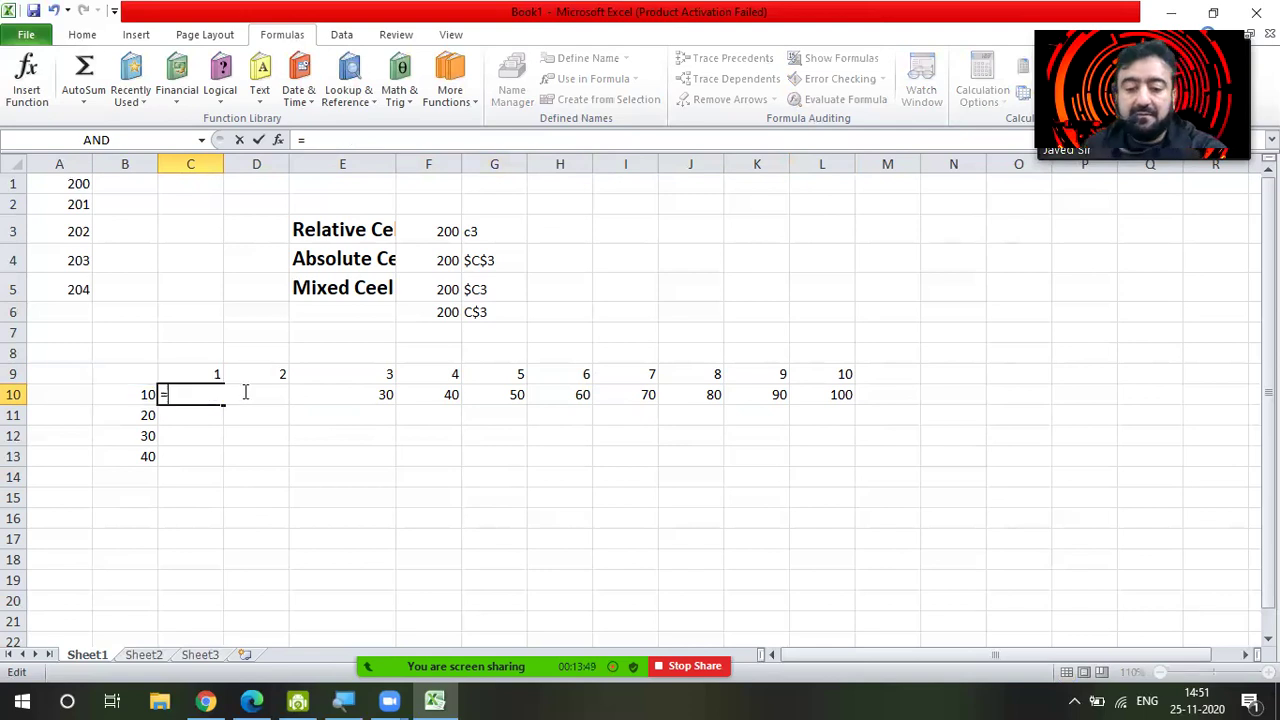
click(148, 392)
click(183, 369)
click(124, 390)
text(*)
click(191, 374)
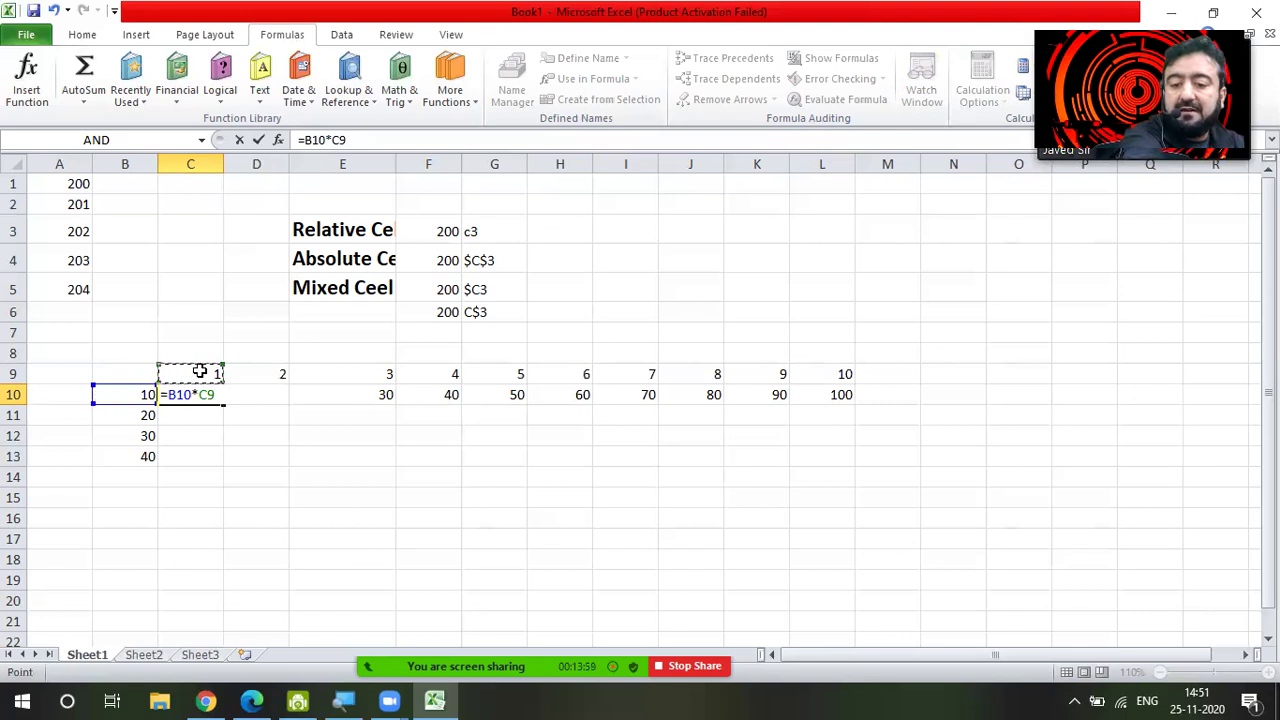
key(Return)
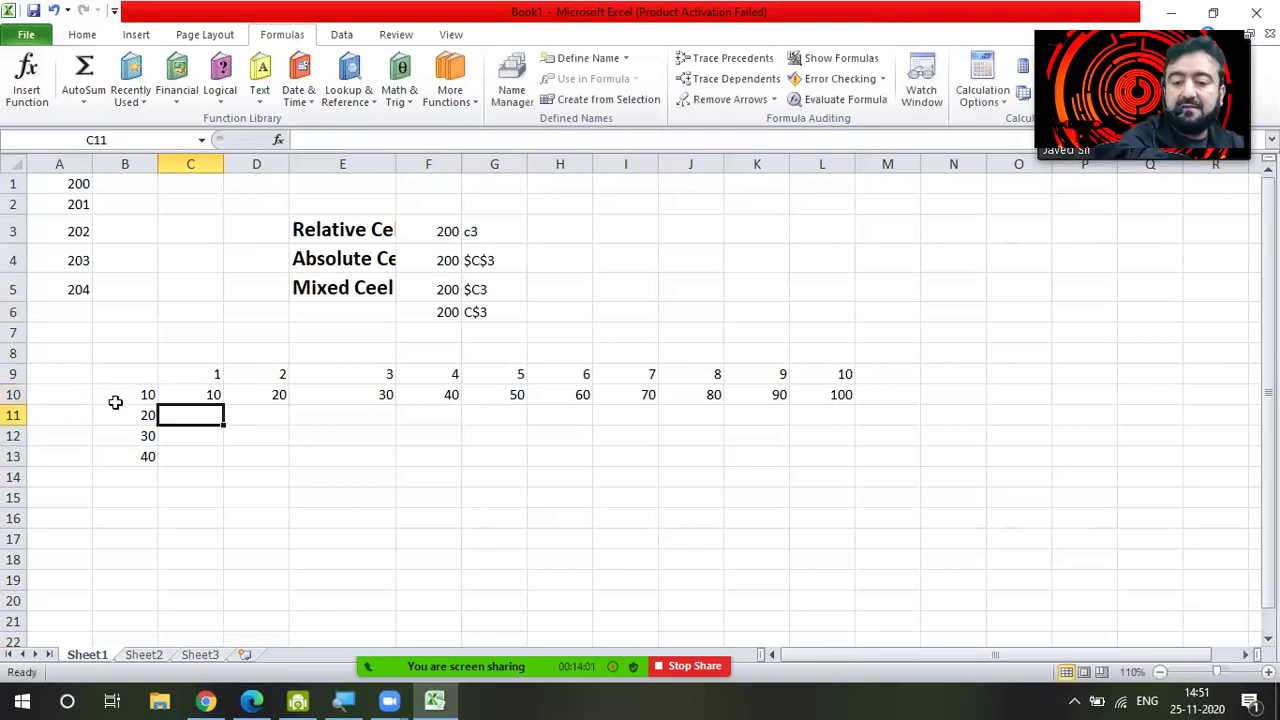
Fill C10's relative formula across to L10, compounding from 10 up to 36288000
click(214, 395)
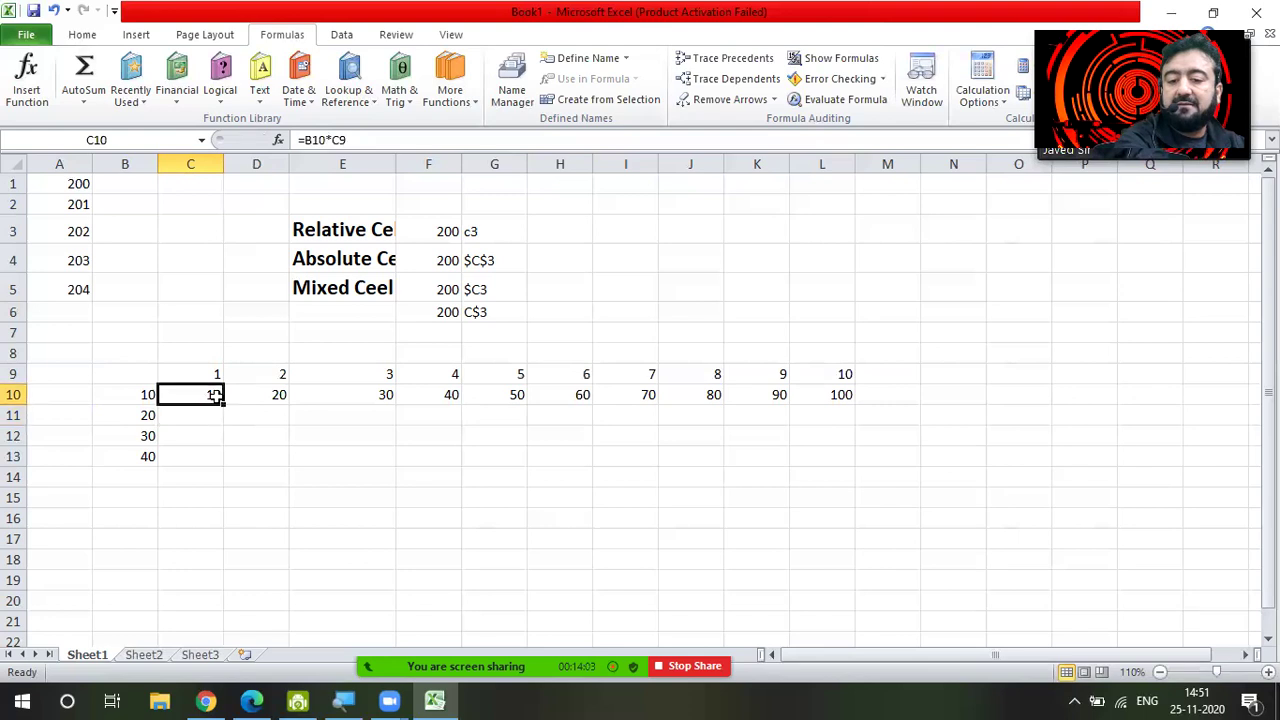
drag(222, 403, 823, 393)
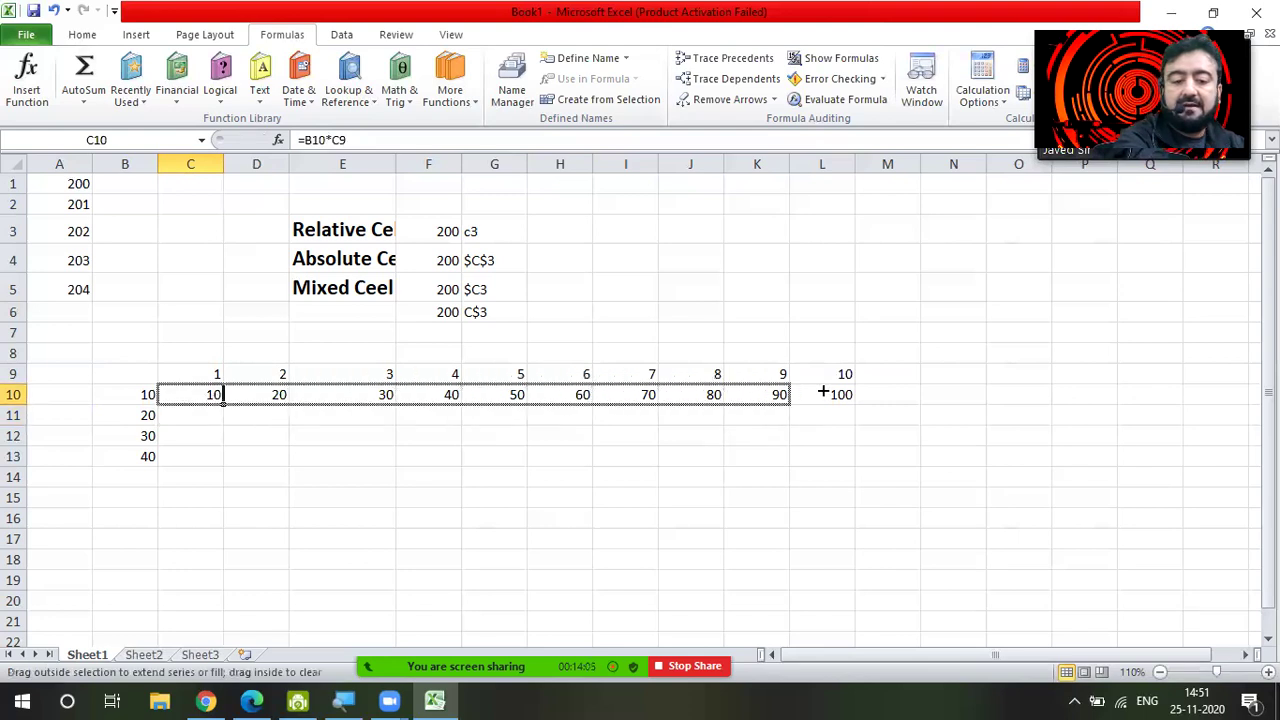
drag(823, 393, 823, 393)
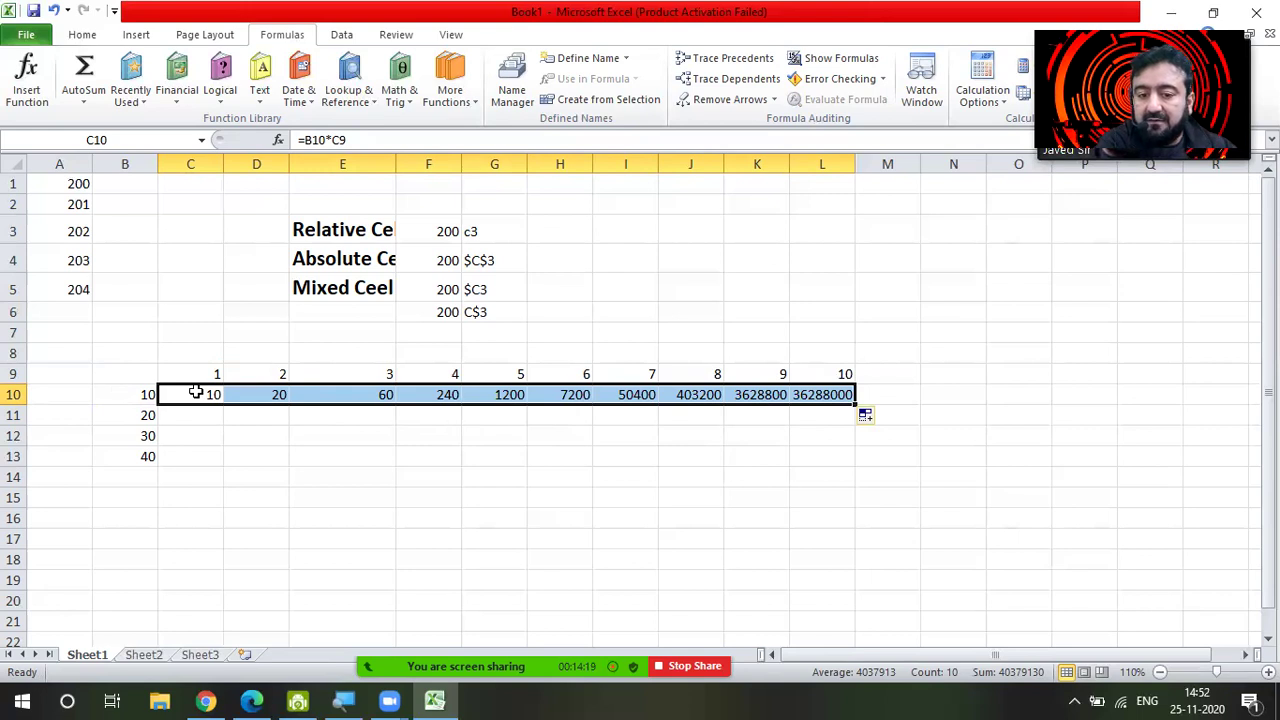
double_click(250, 395)
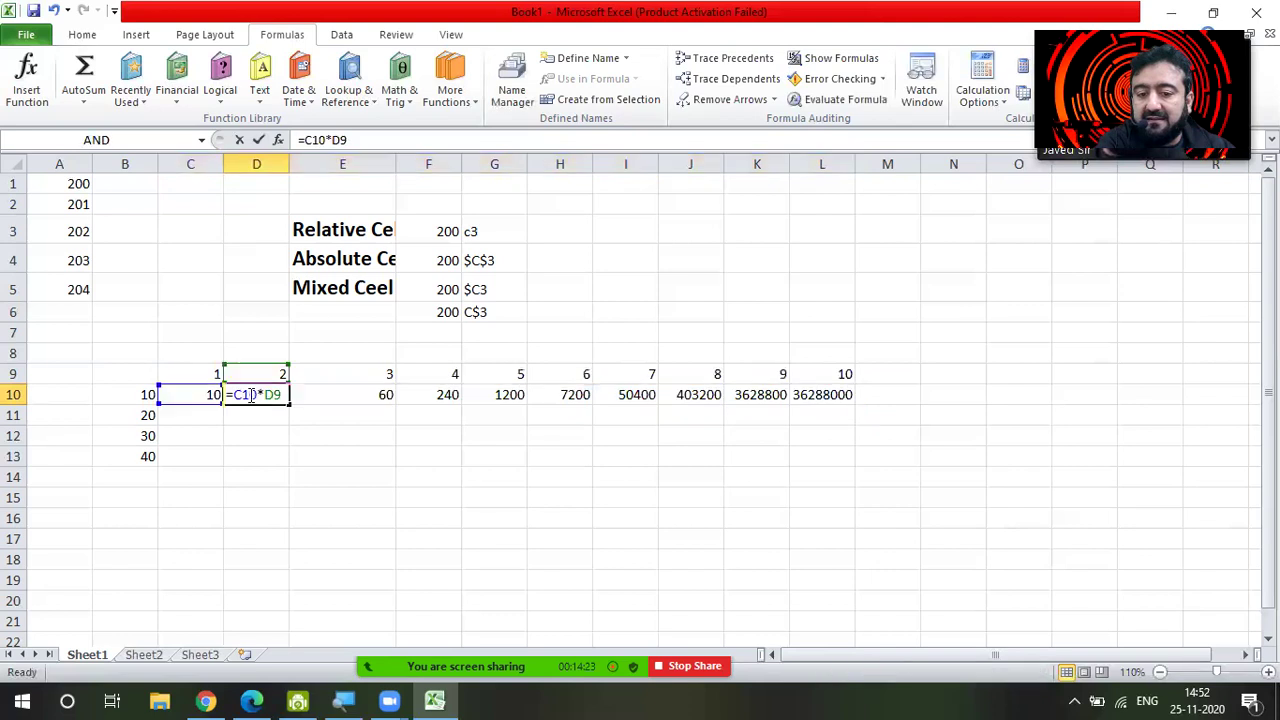
click(338, 392)
double_click(339, 394)
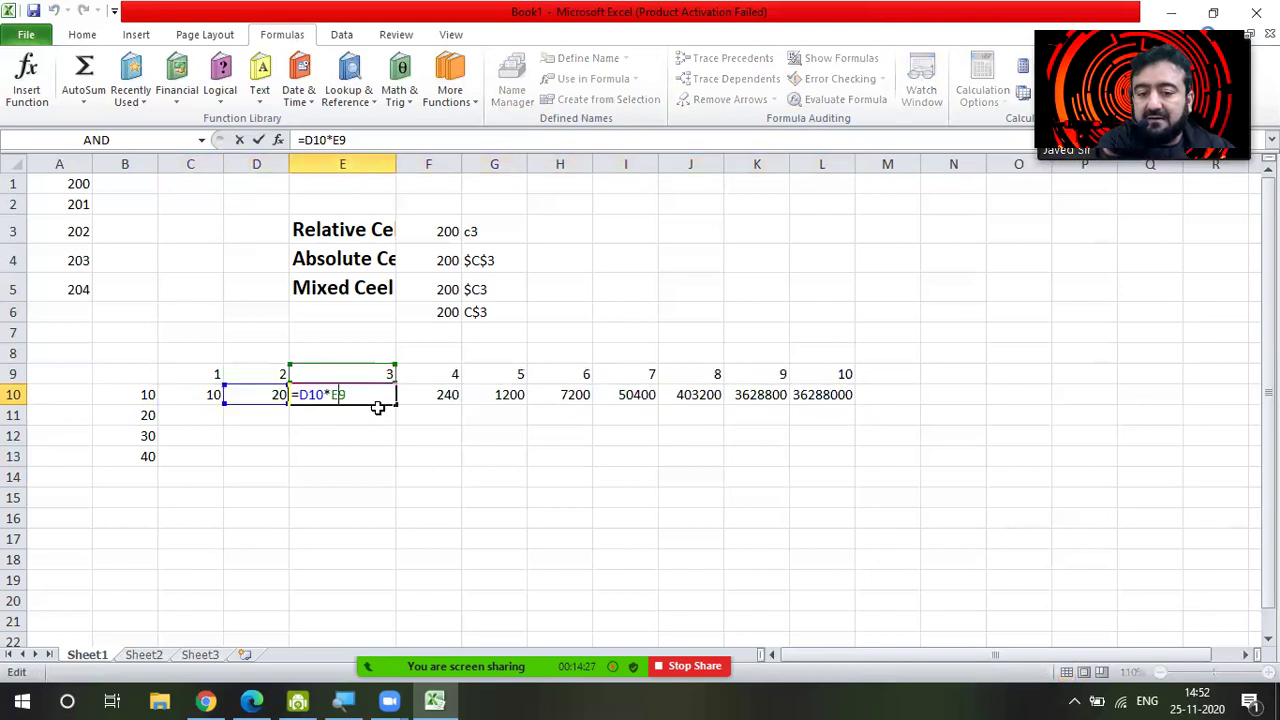
click(411, 398)
double_click(408, 398)
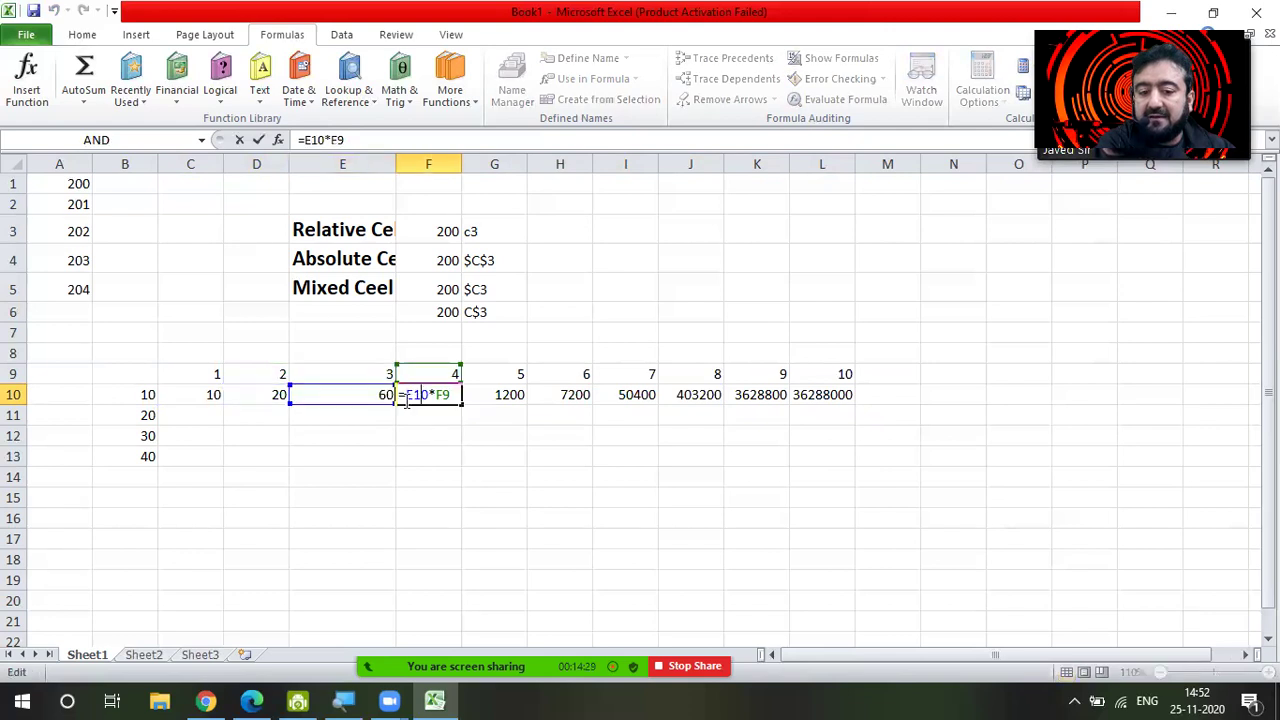
click(207, 394)
double_click(207, 394)
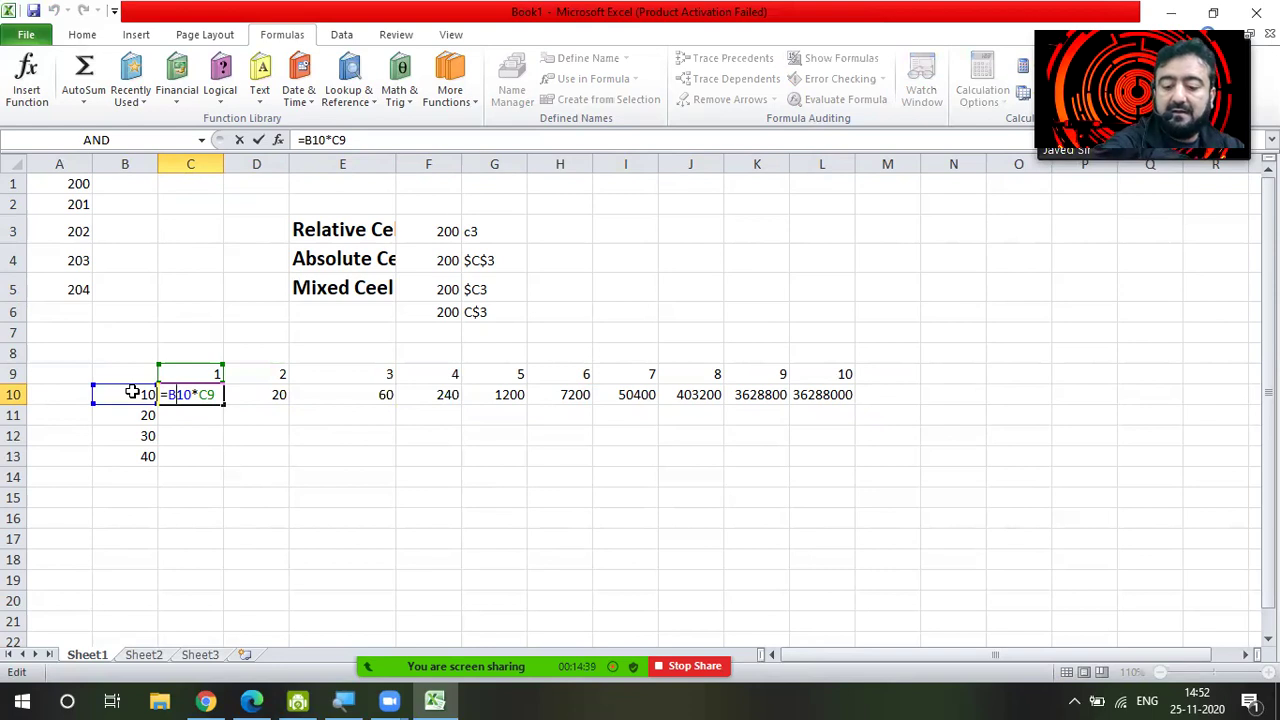
Restore C10's formula to =$B$10*C$9 by locking B10 and adding $ before 9
key(F4)
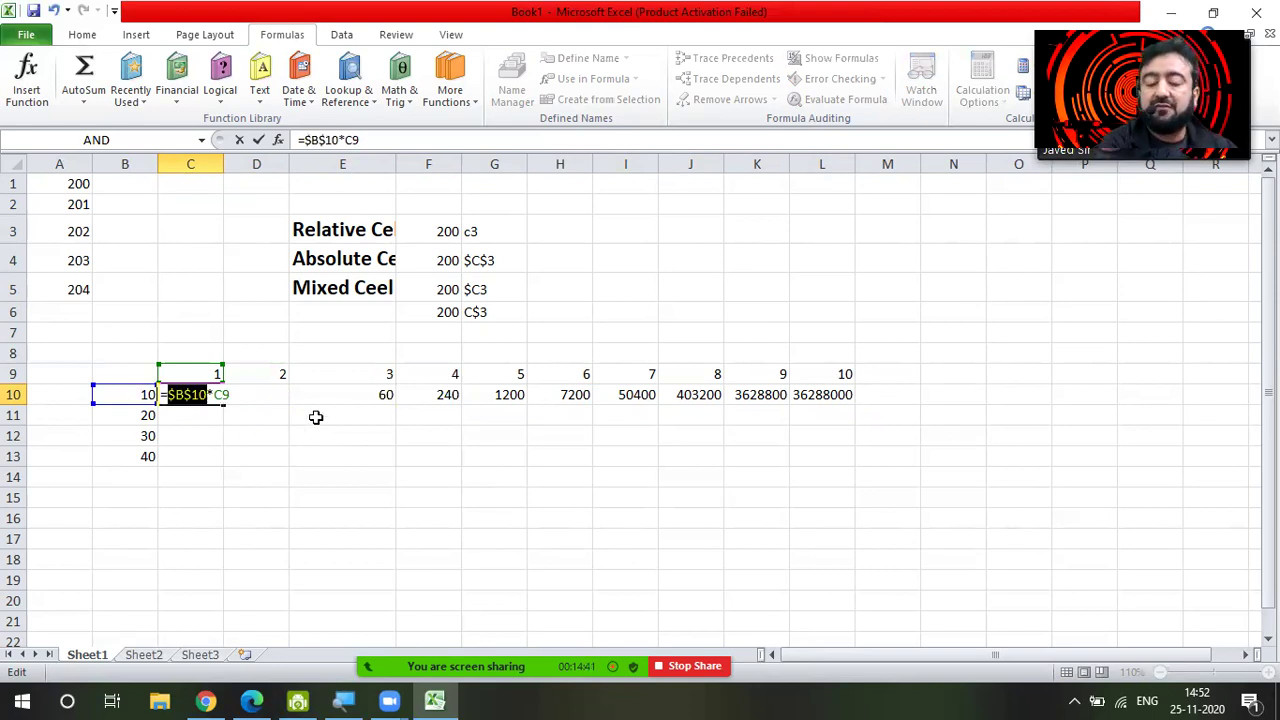
click(221, 394)
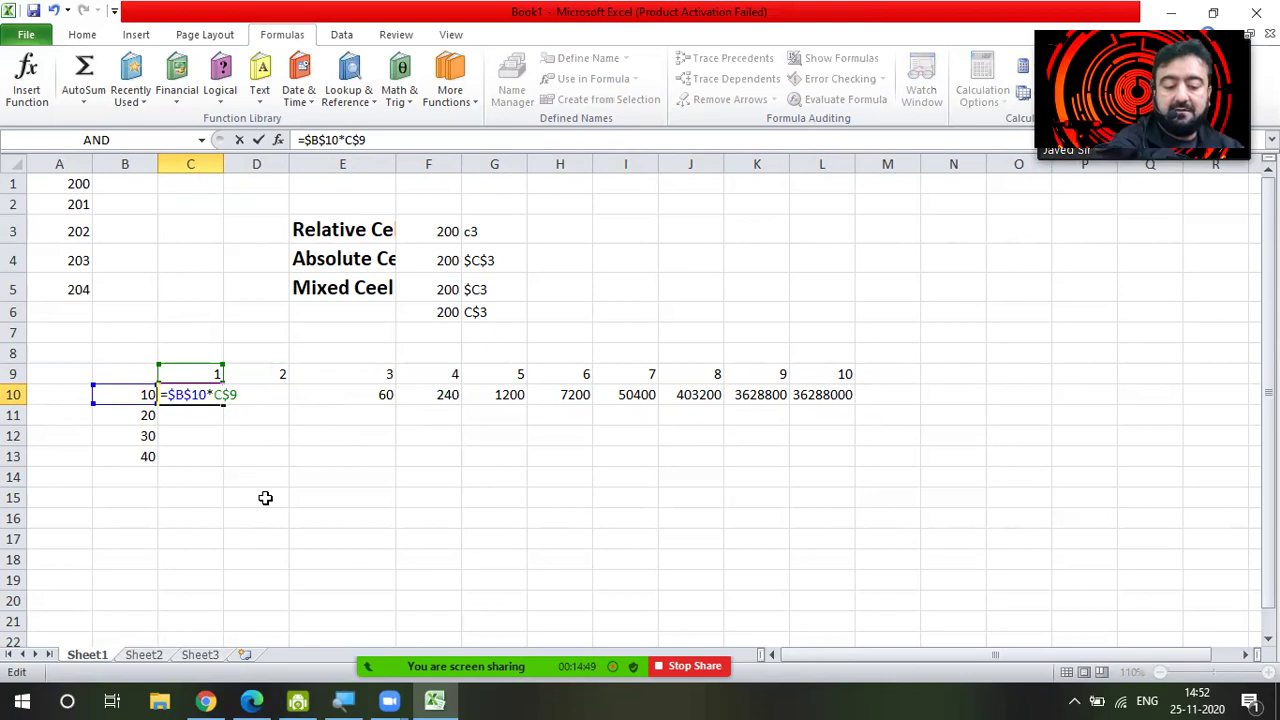
key(Return)
Fill C10 across to L10 (10–100) and down to C13, where C11:C13 all show 10
click(187, 395)
drag(222, 401, 830, 403)
click(451, 435)
click(196, 392)
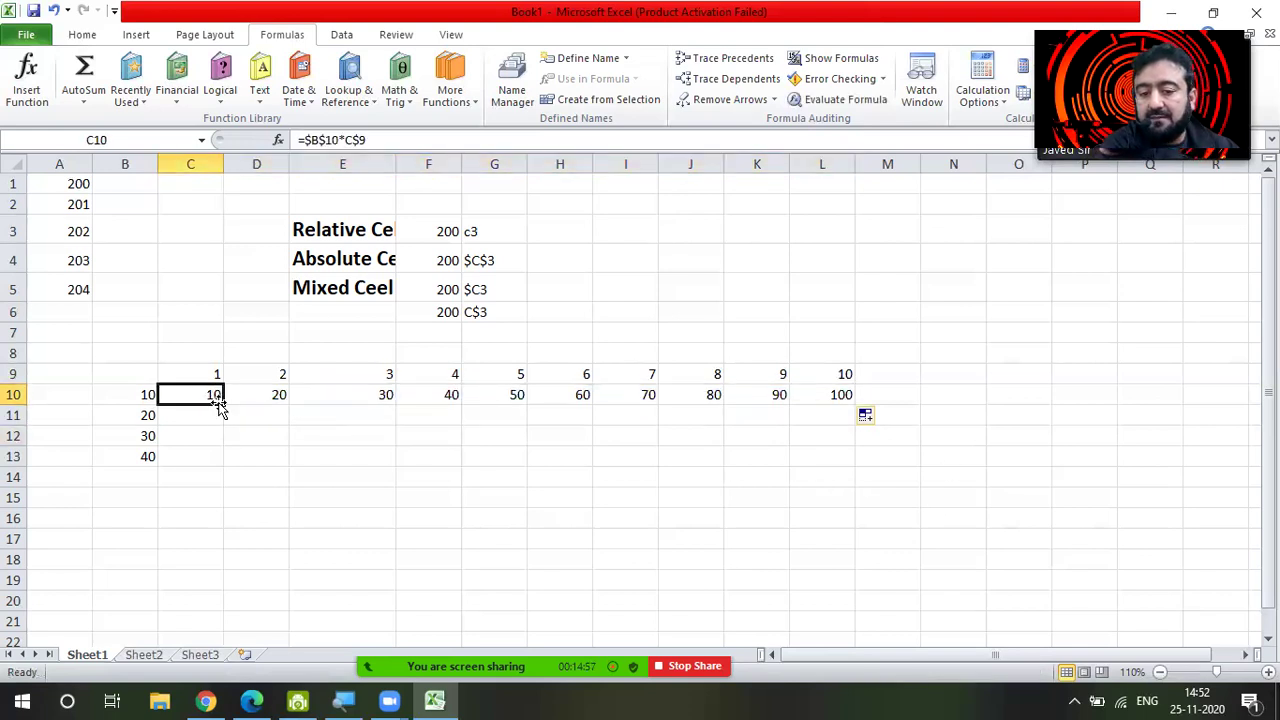
drag(225, 403, 230, 464)
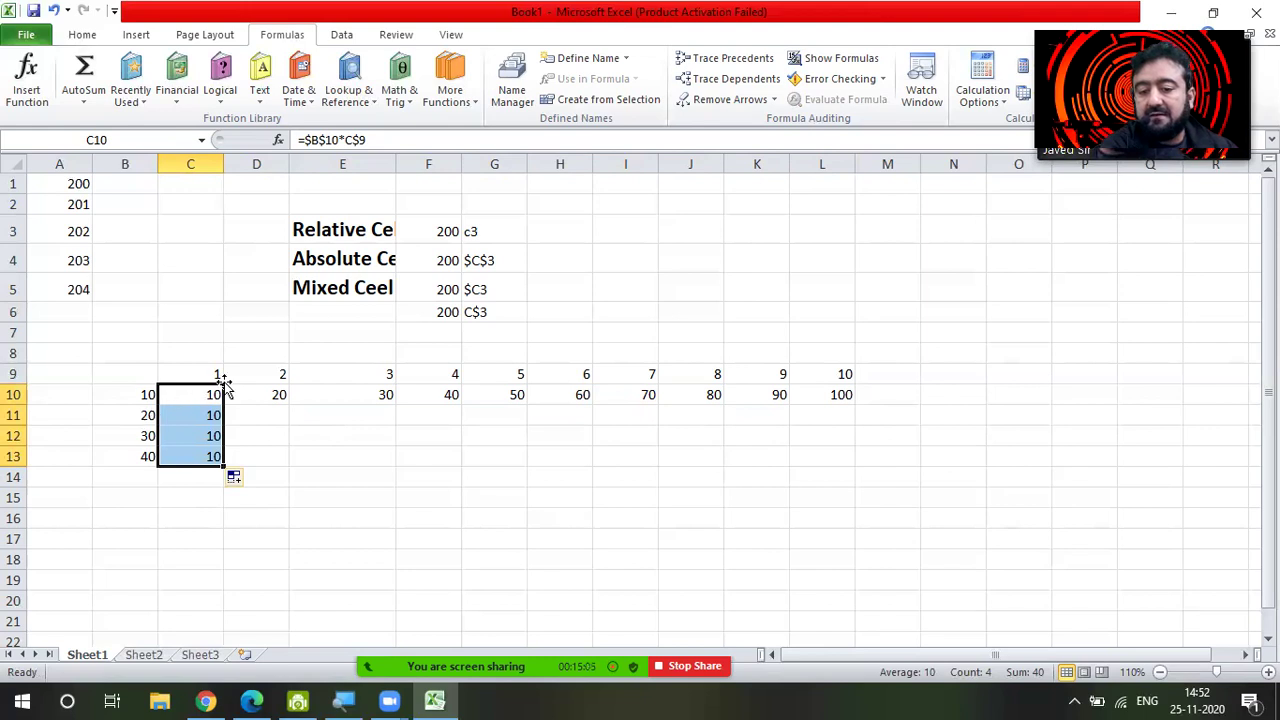
Confirm C10 as =$B10*C$9 and fill it down to C13, showing 20, 30 and 40
double_click(177, 393)
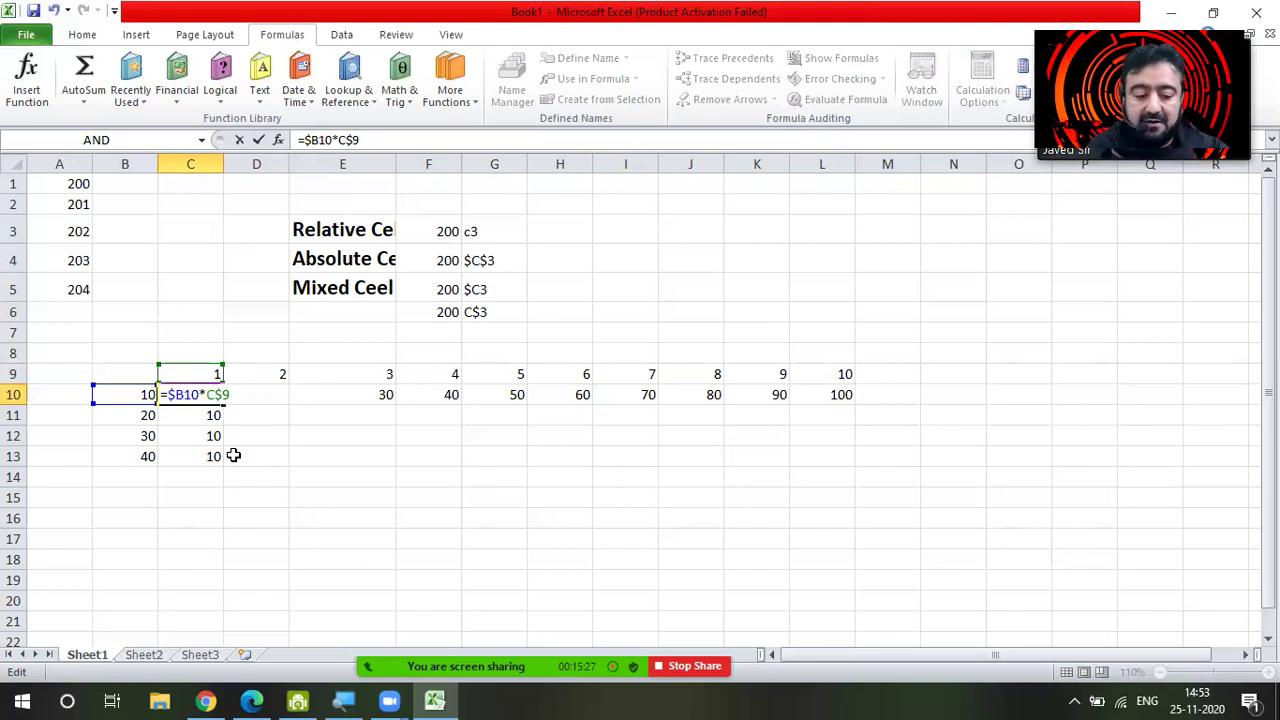
key(Return)
click(203, 392)
drag(224, 407, 224, 463)
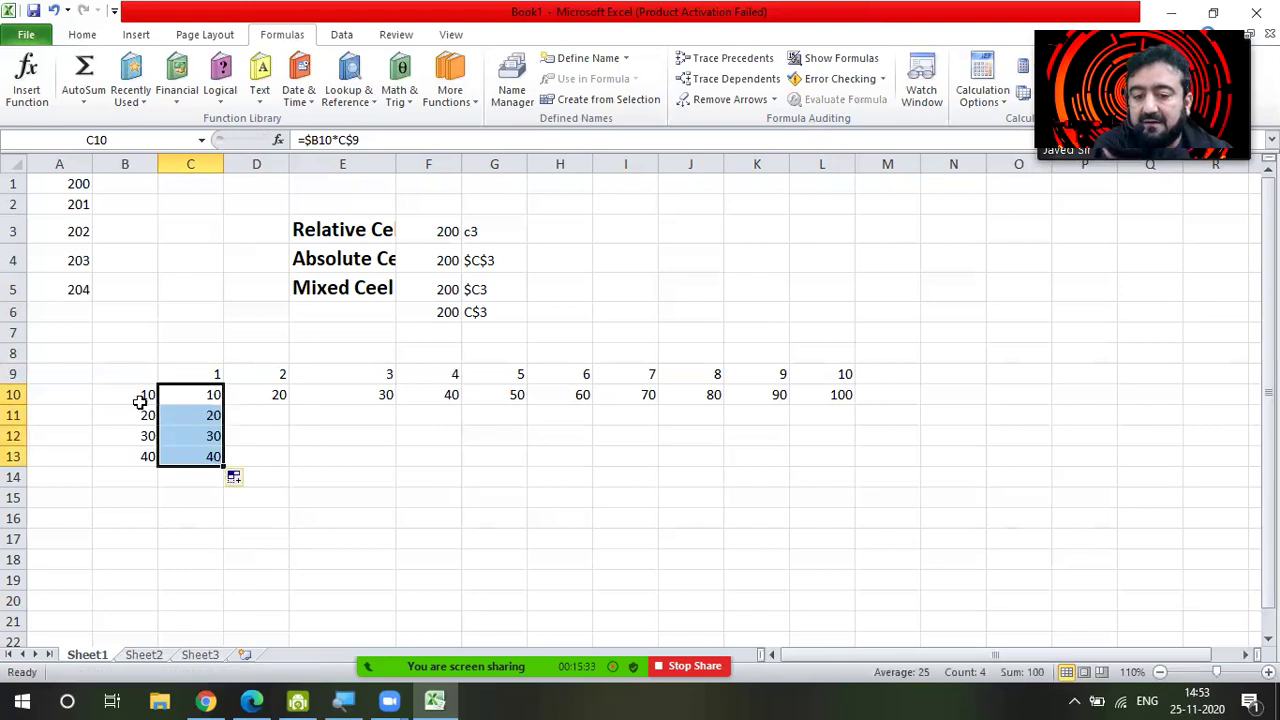
Add $ before 10 in C10's formula so it reads =$B$10*C$9
double_click(200, 395)
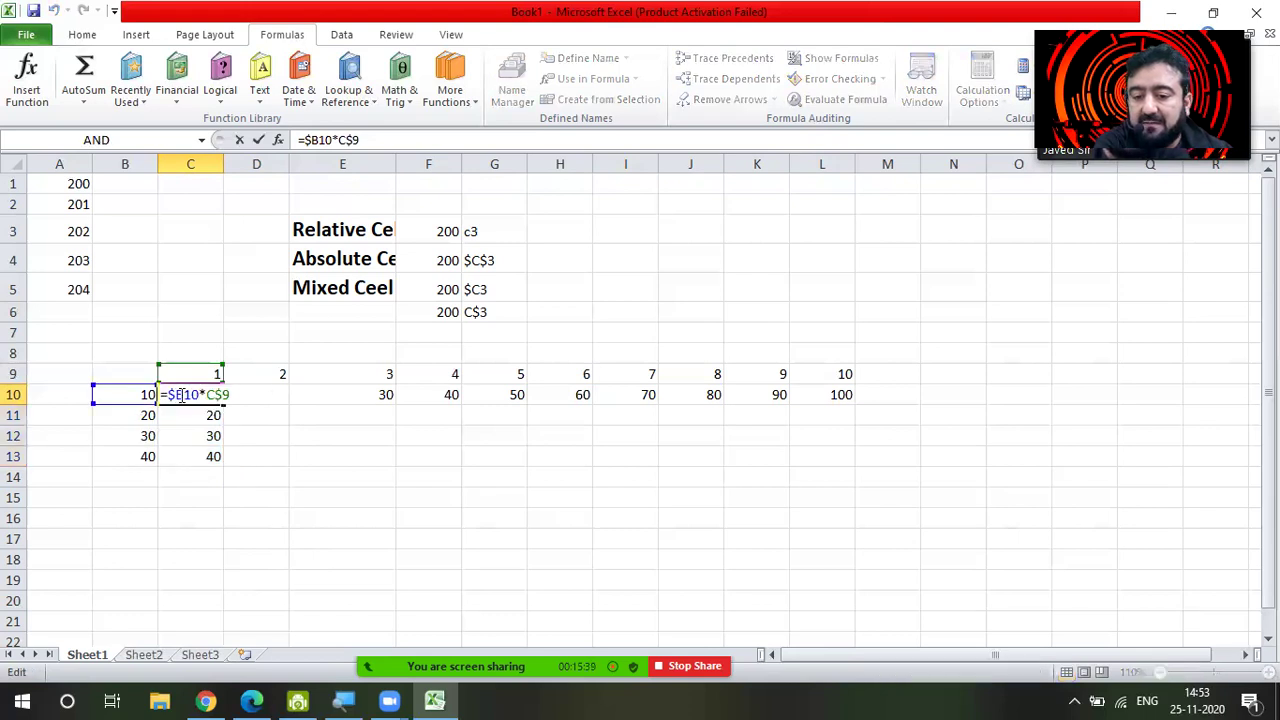
text($)
key(Return)
Copy C10's =$B$10*C$9 down to C13, so C11:C13 read 10
click(194, 394)
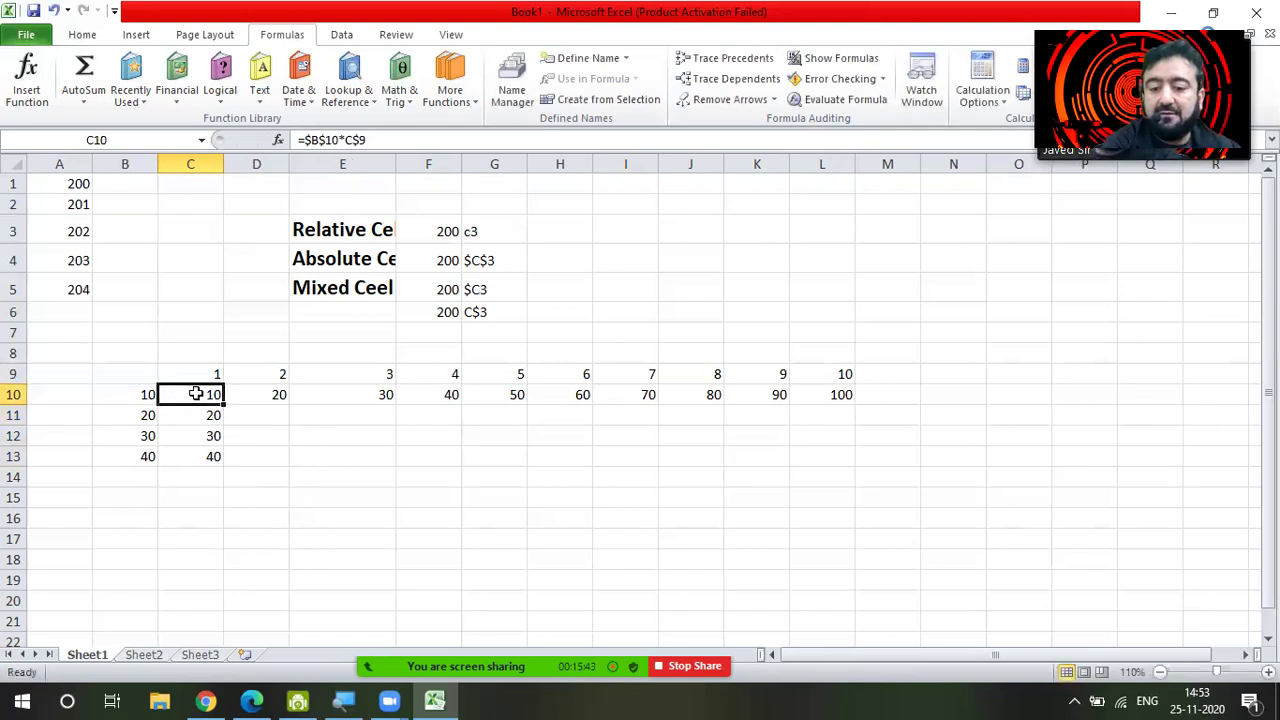
double_click(198, 395)
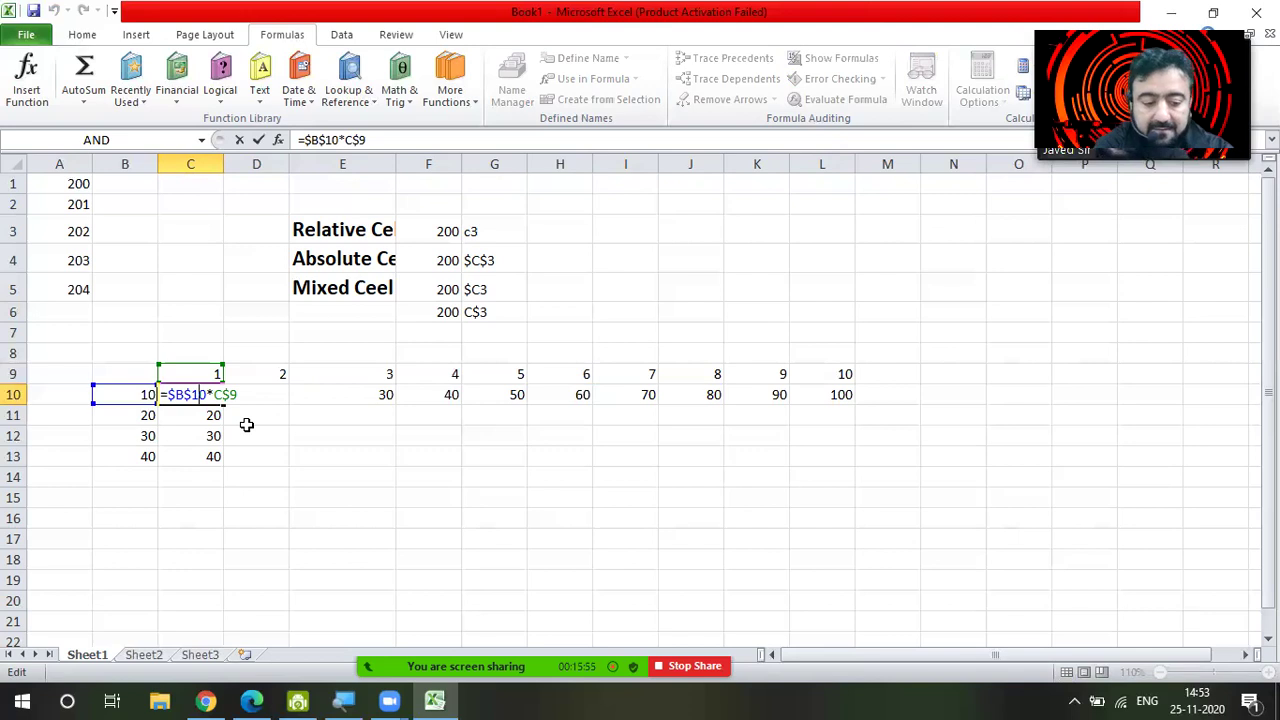
key(Return)
click(205, 396)
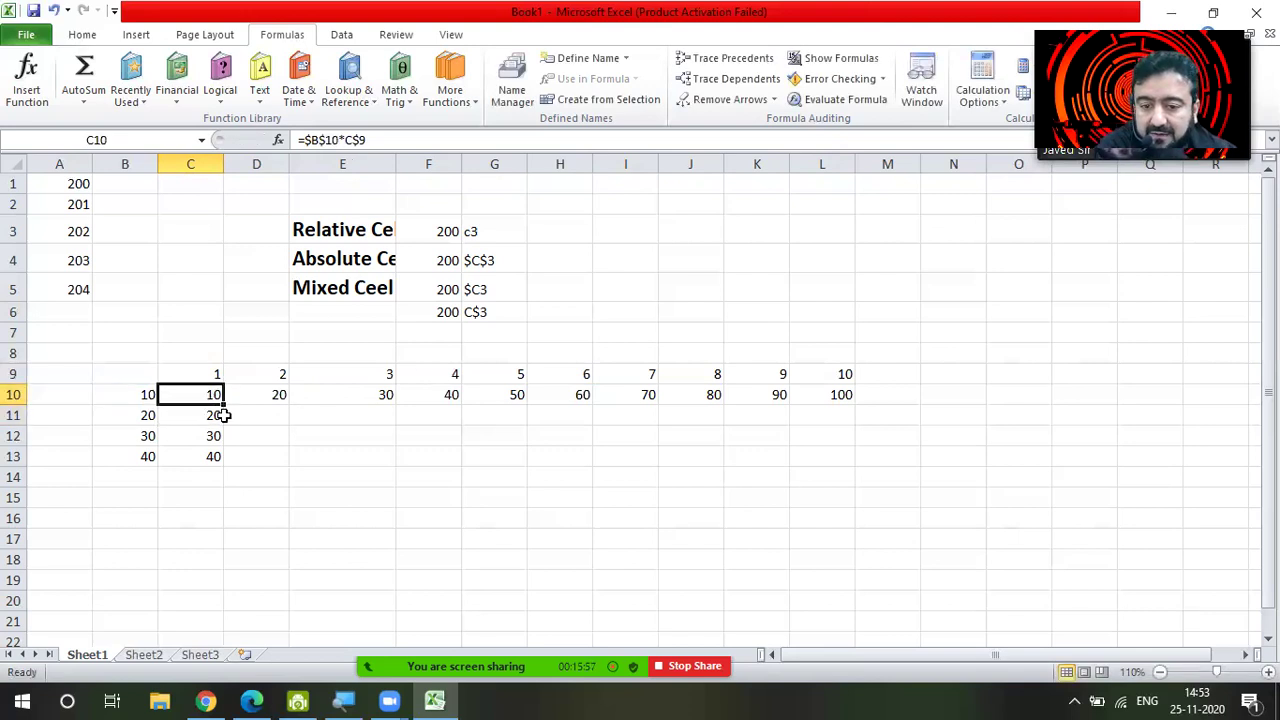
drag(225, 403, 232, 456)
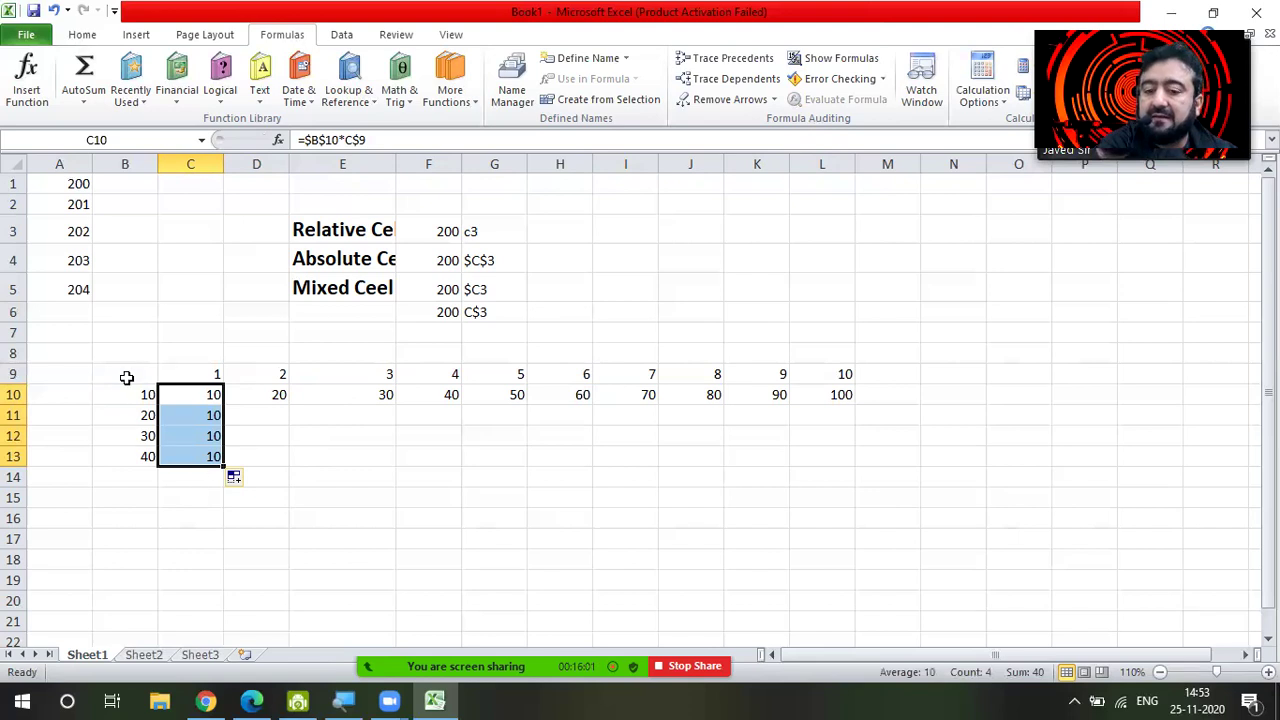
Inspect the copied formulas in C11 and C12, then reopen C10's formula for editing
double_click(200, 416)
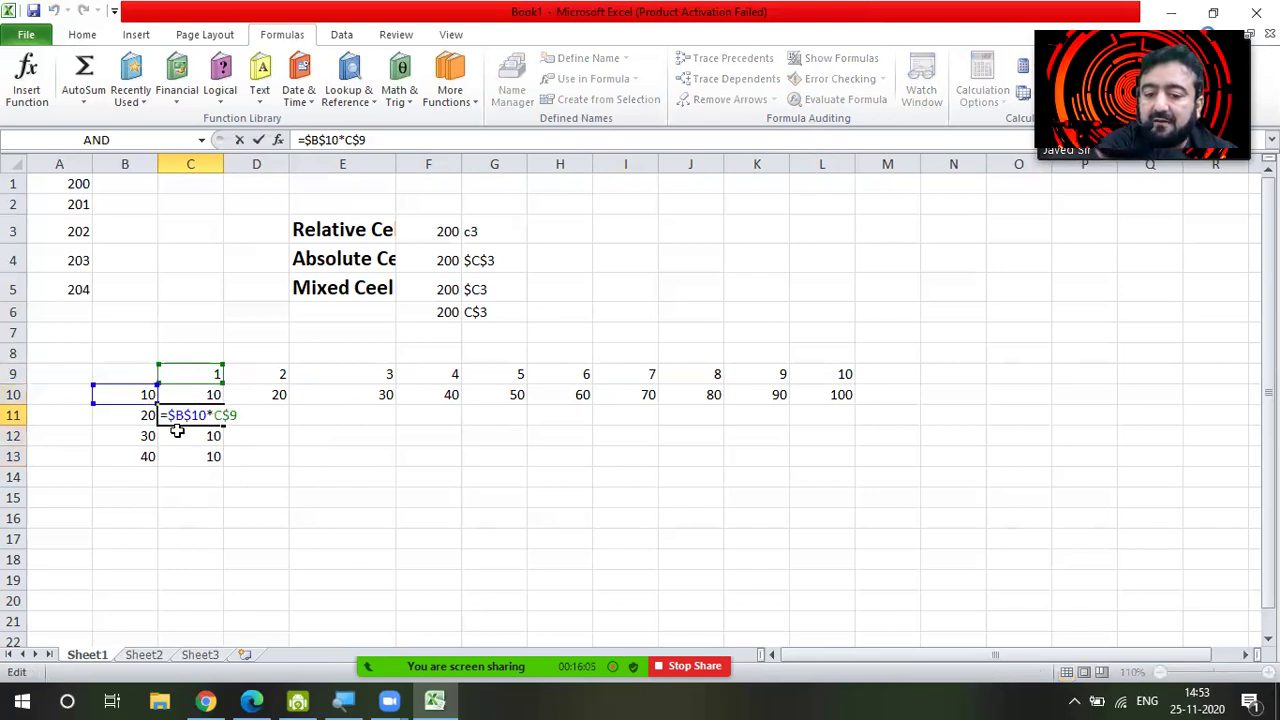
click(196, 440)
double_click(200, 438)
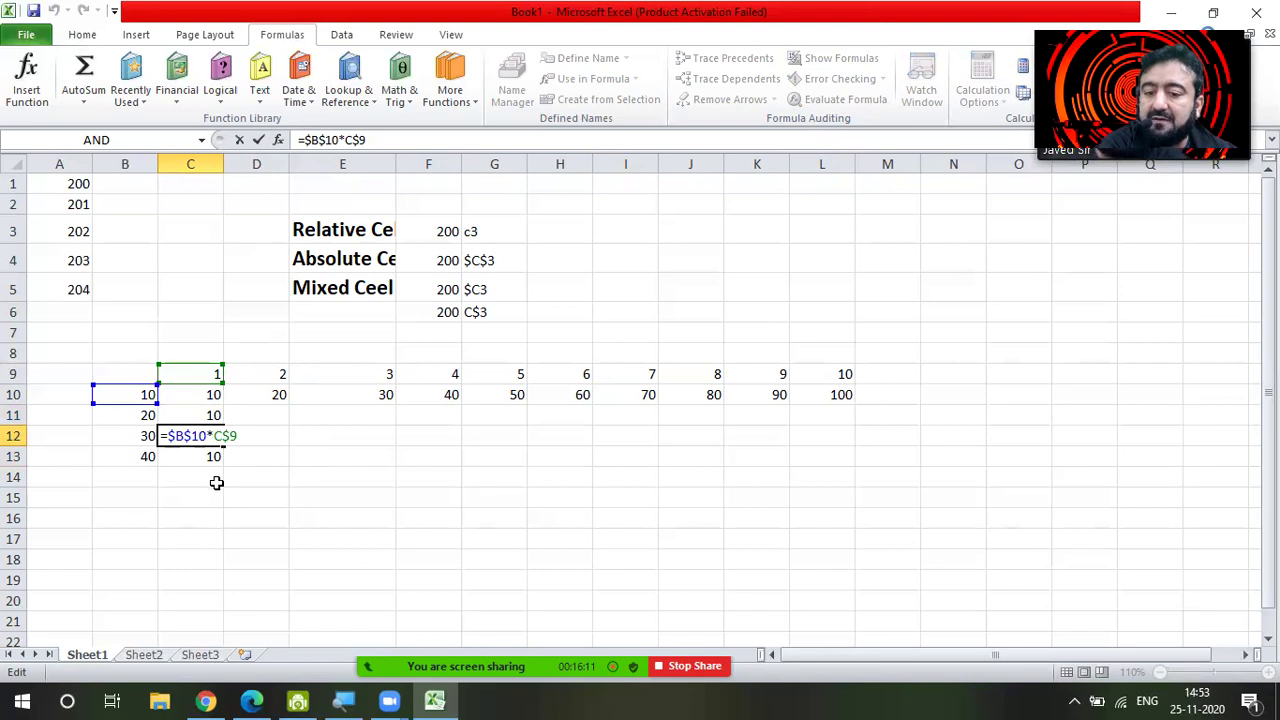
key(Return)
key(Up)
key(Up)
key(Up)
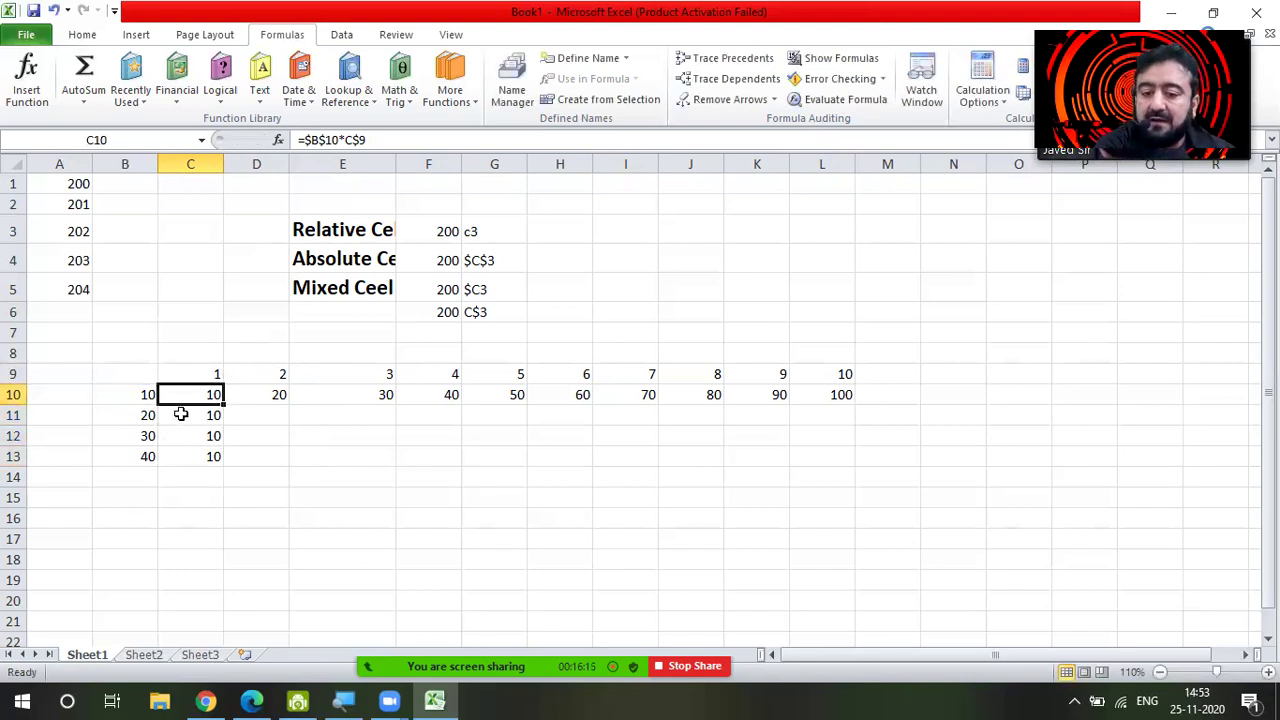
double_click(178, 392)
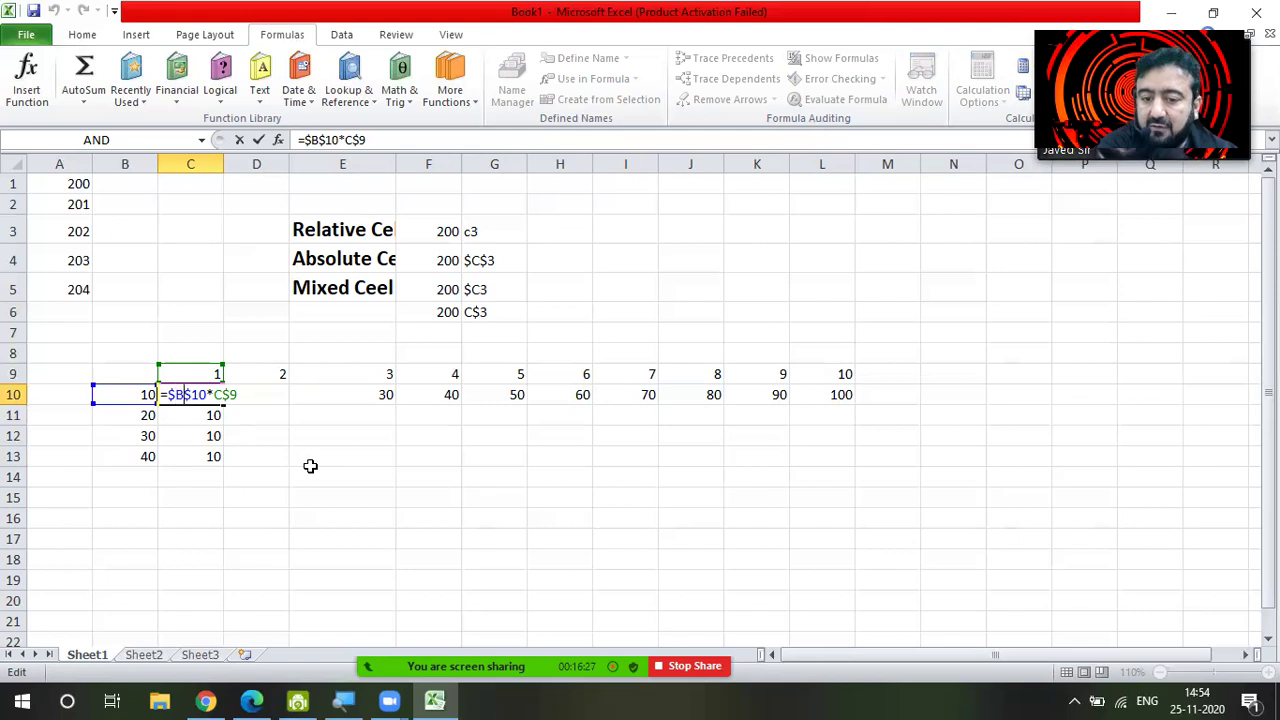
Remove the $ before 10 so C10 reads =$B10*C$9, and fill it down to C13
key(BackSpace)
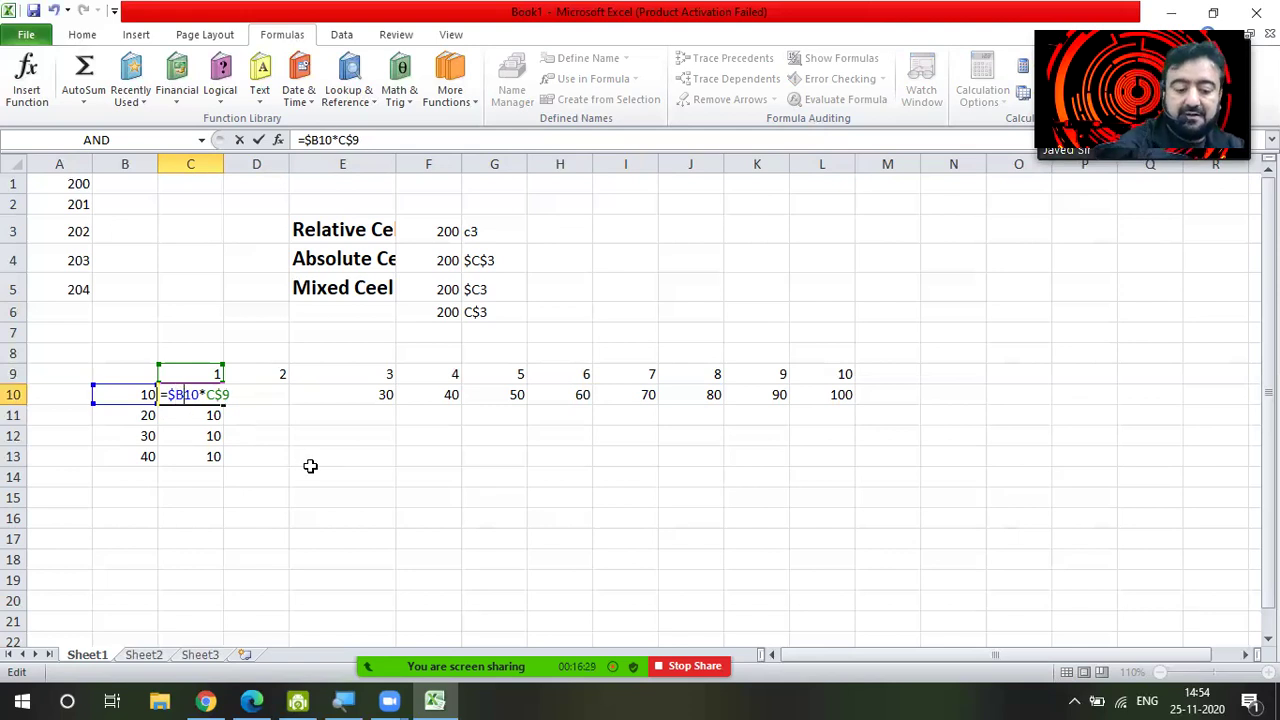
key(Return)
click(216, 396)
drag(219, 399, 220, 462)
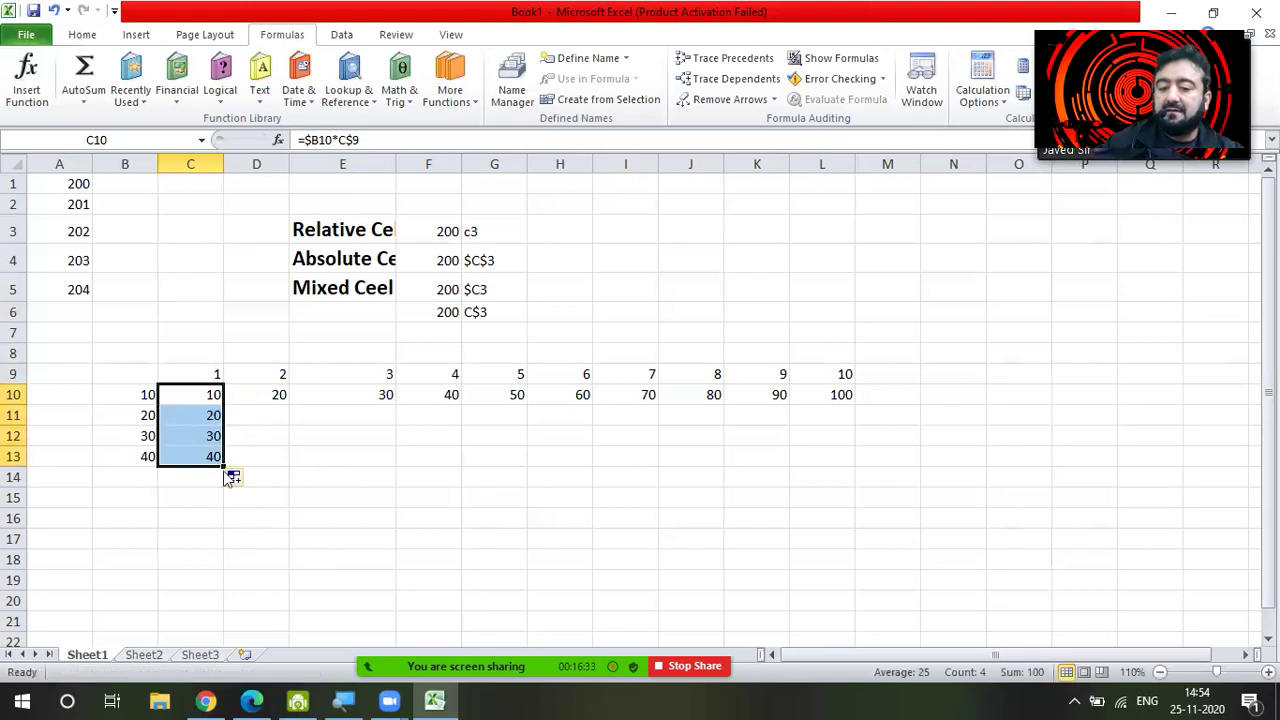
Extend the C10:C13 formulas across to column L, completing the table from 10 to 400
drag(282, 436, 300, 438)
click(201, 394)
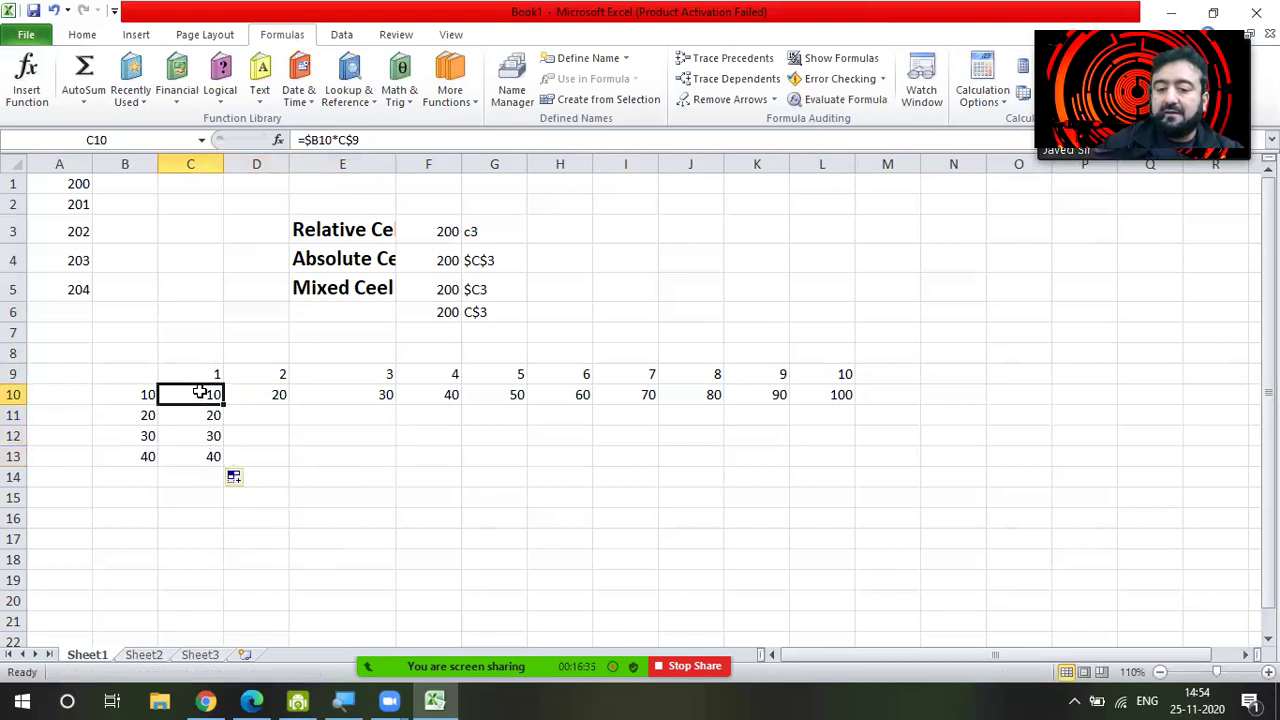
mouse_move(194, 394)
mouse_down()
mouse_move(222, 458)
mouse_move(833, 464)
mouse_up()
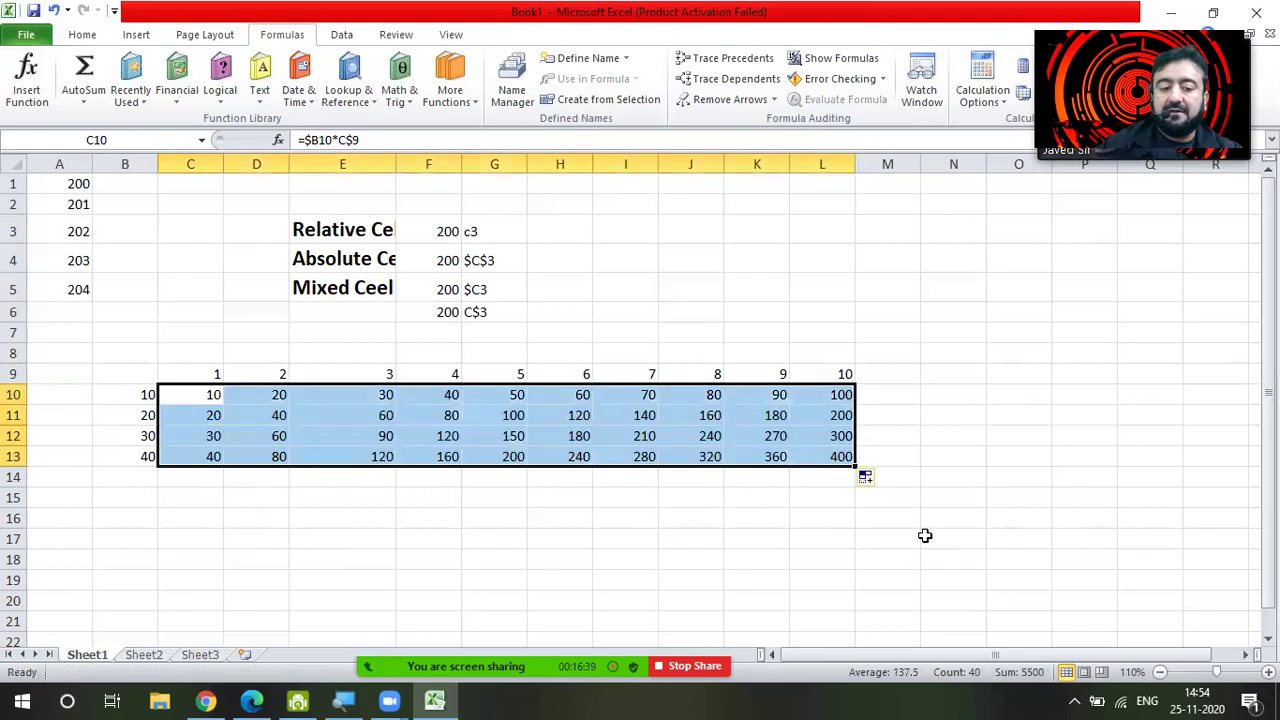
click(138, 455)
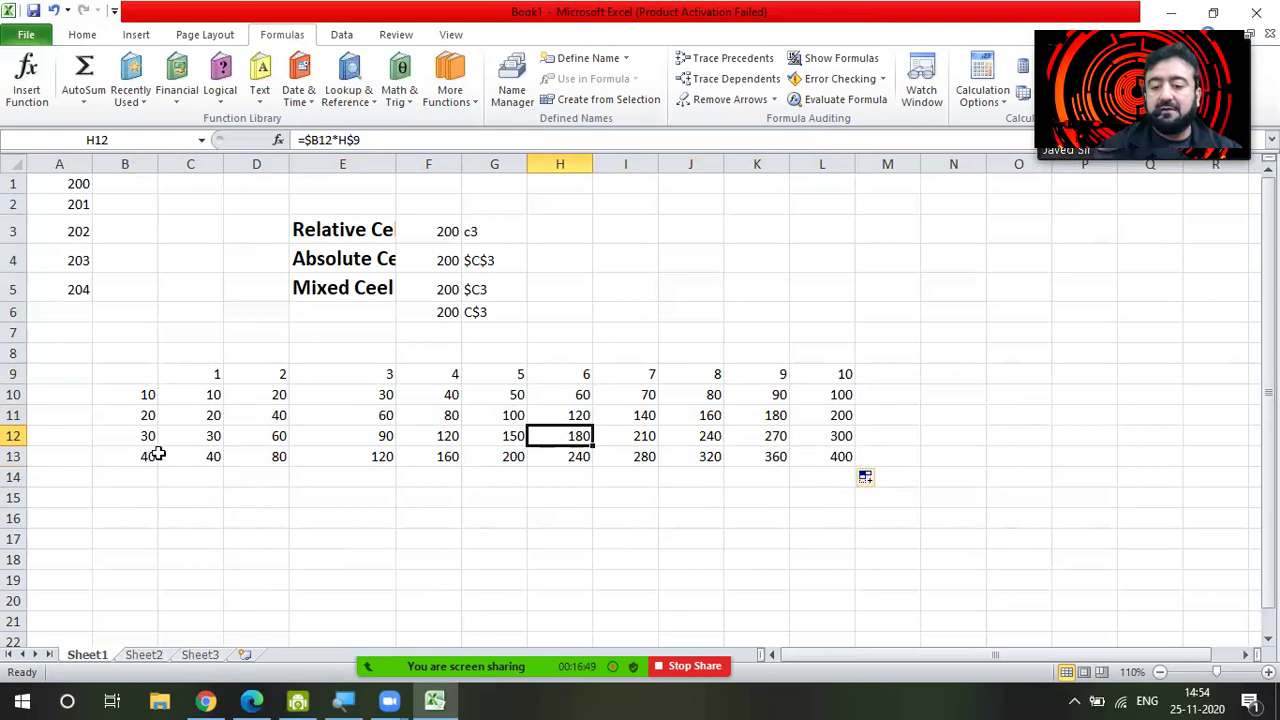
click(816, 436)
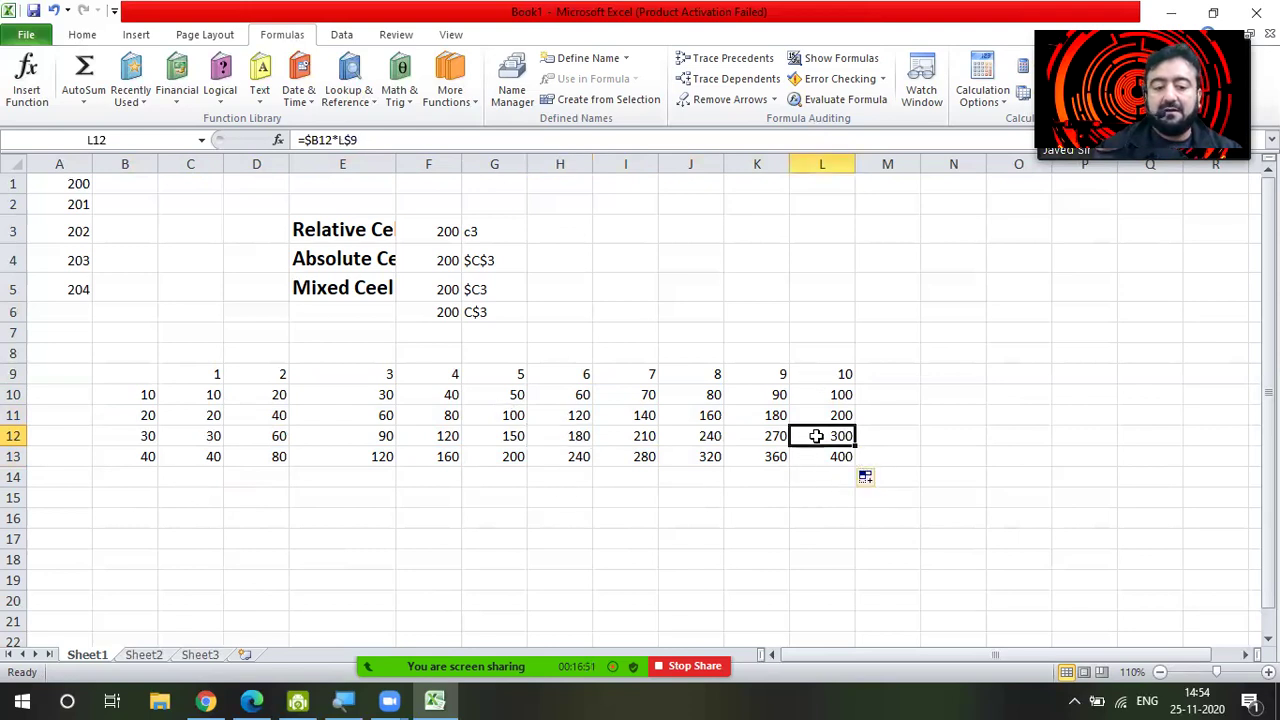
click(127, 458)
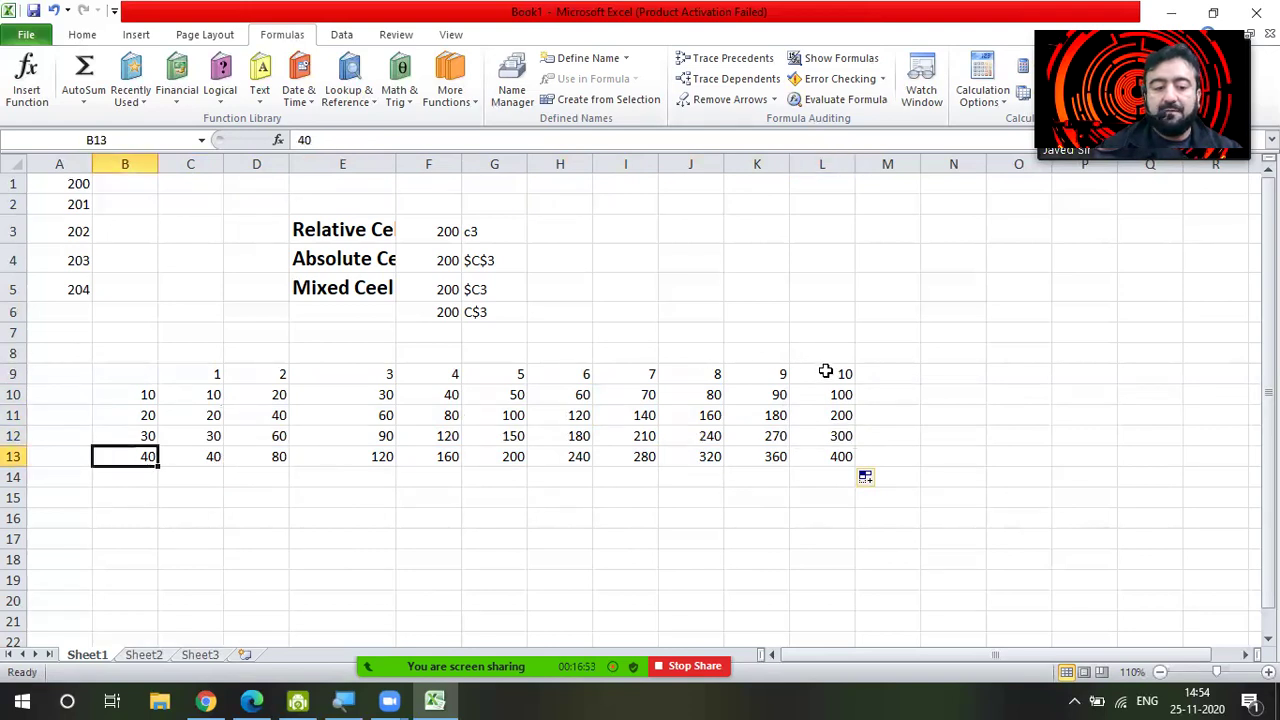
click(826, 373)
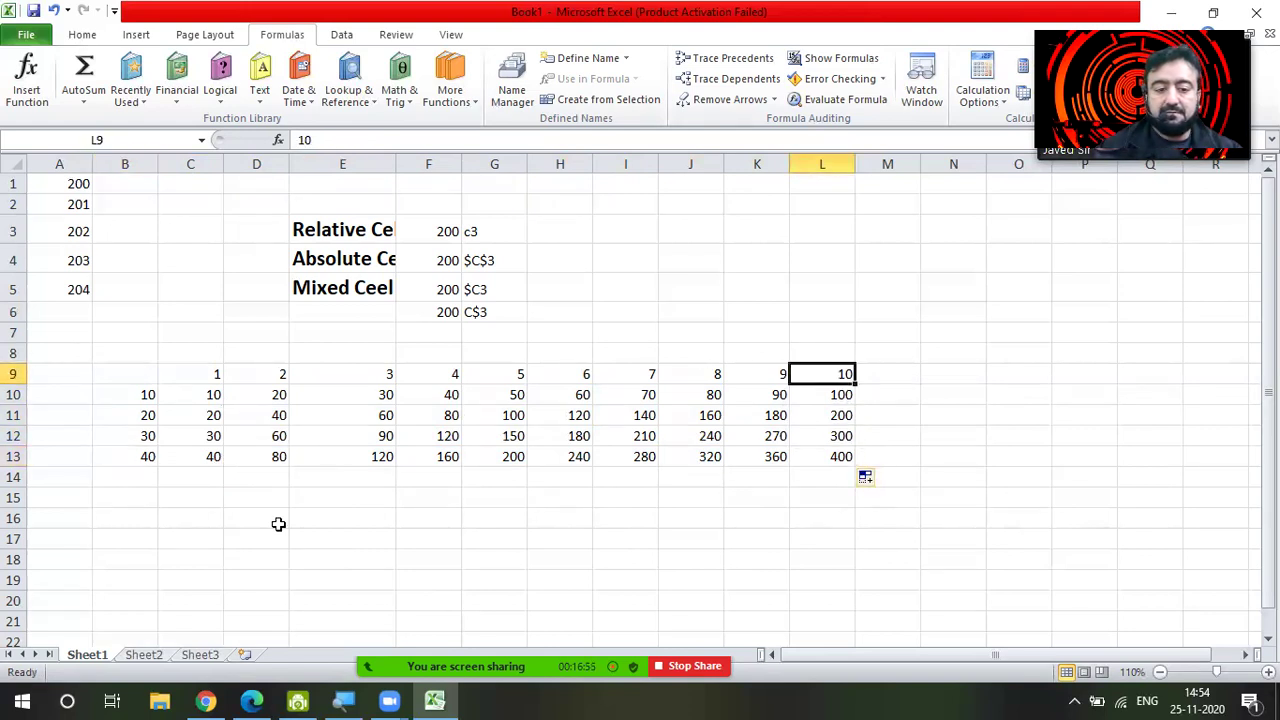
click(840, 457)
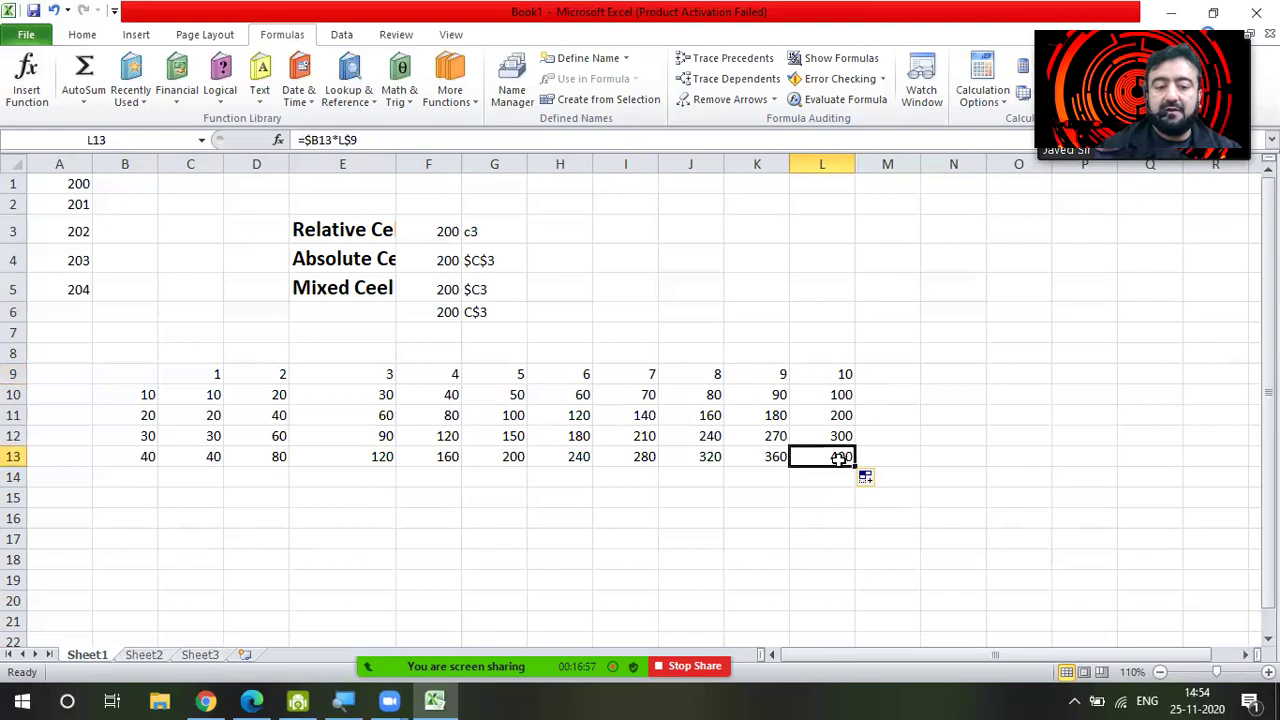
double_click(840, 457)
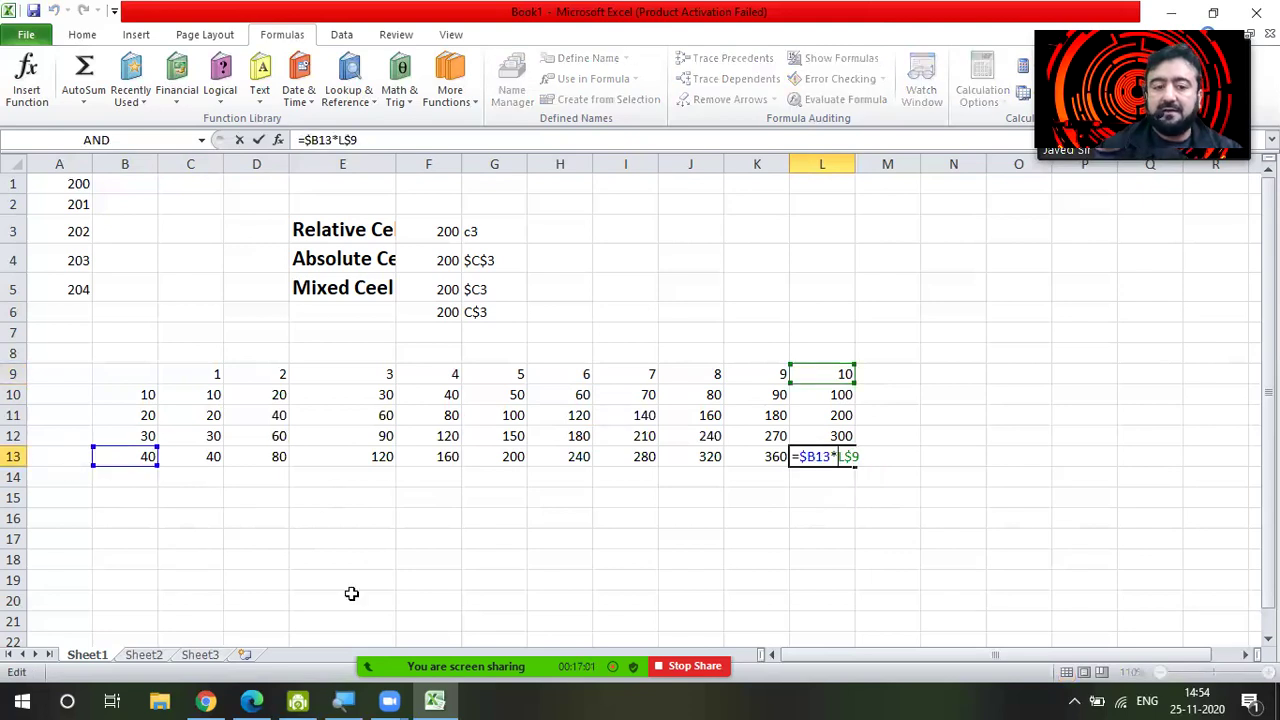
key(F2)
key(Down)
key(Down)
key(Down)
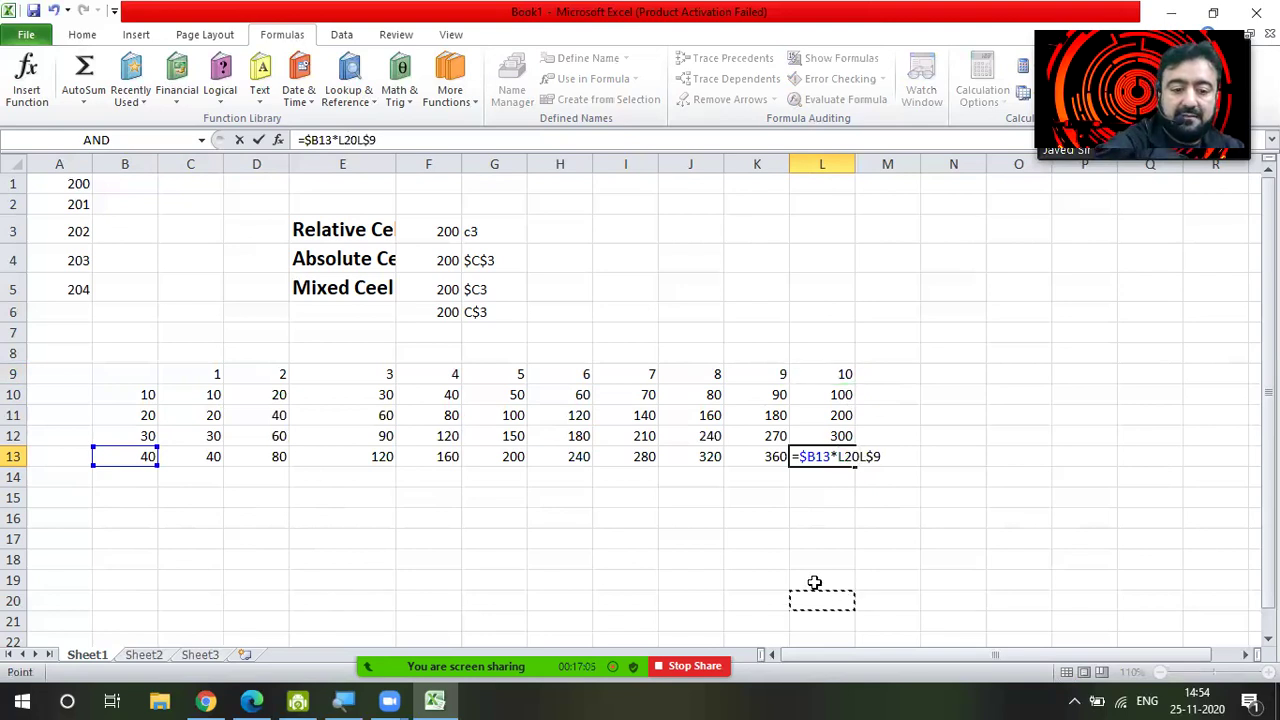
key(BackSpace)
key(BackSpace)
key(BackSpace)
key(Return)
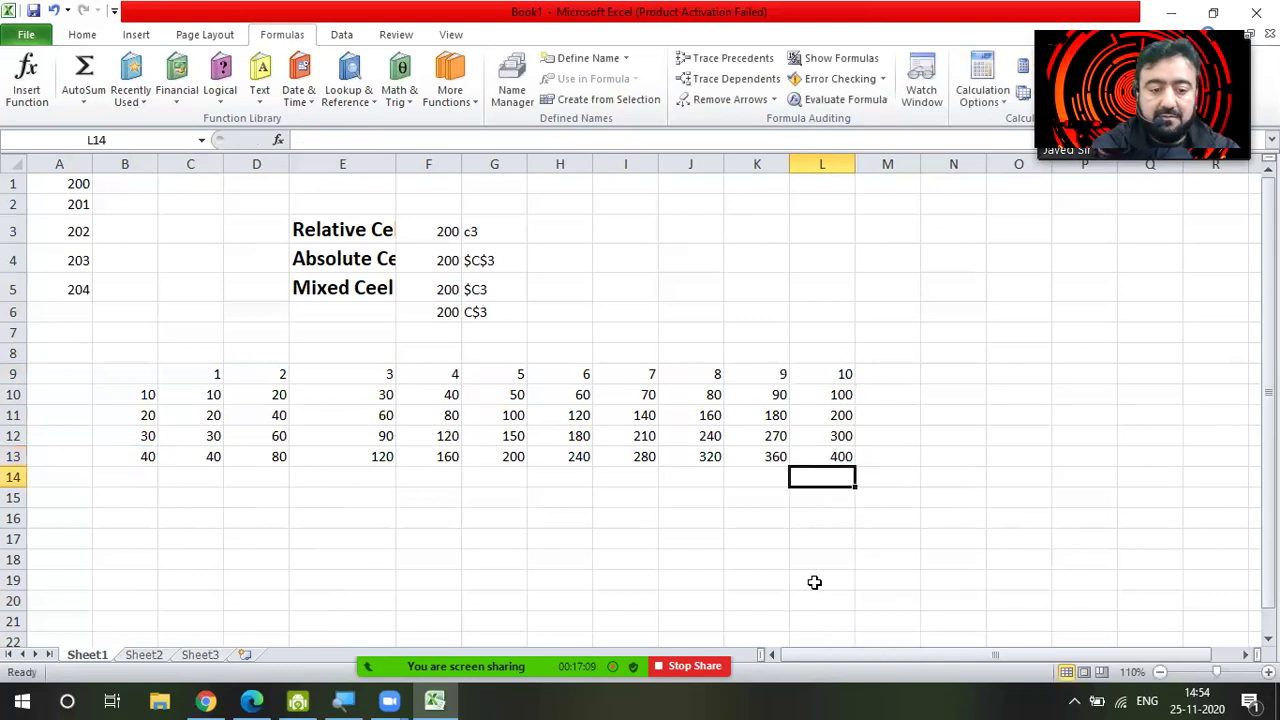
Trace L13's precedents, drawing arrows from B13 and L9
click(838, 458)
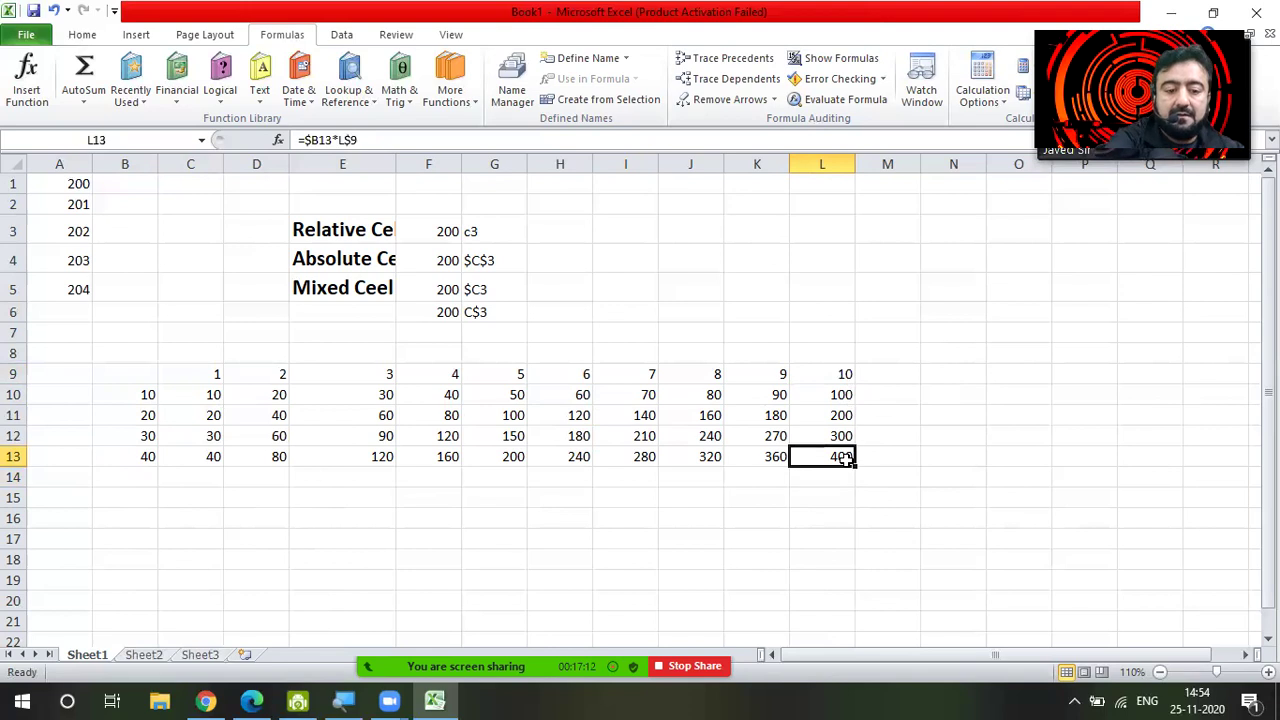
click(732, 62)
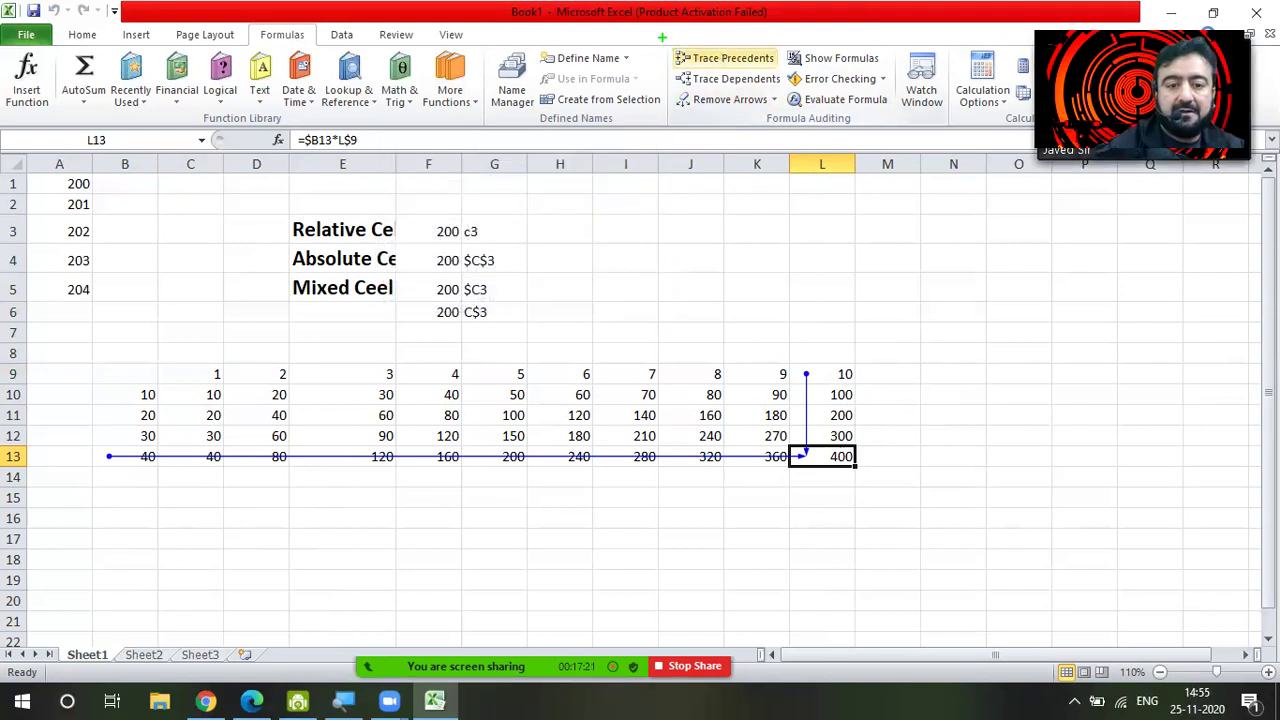
drag(661, 37, 783, 69)
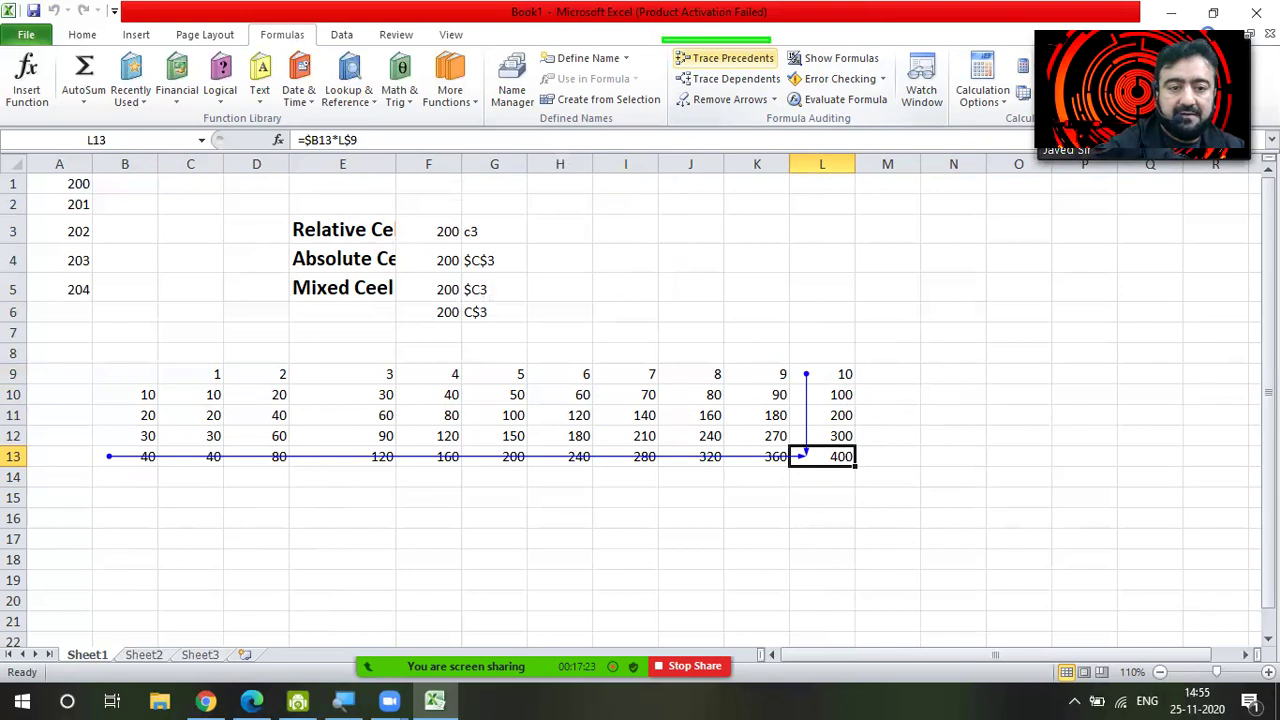
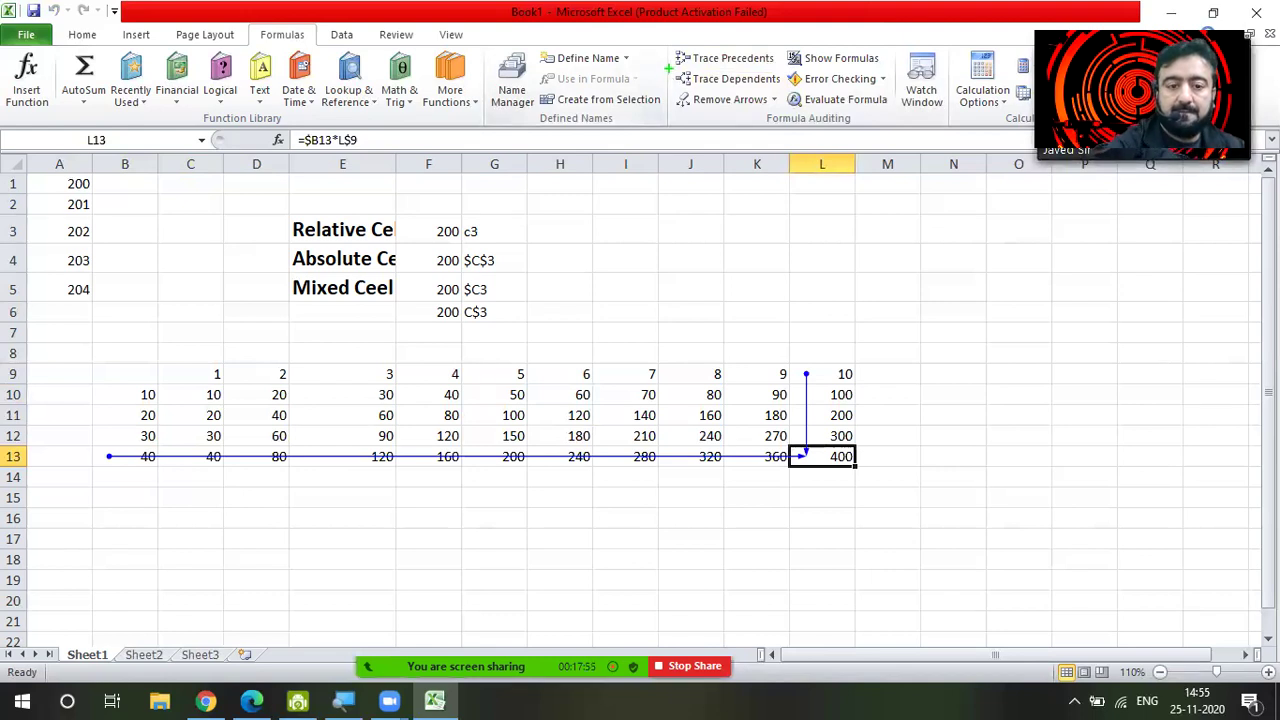
Clear the trace arrows and confirm with Trace Dependents that no formula uses L13's total 400
drag(666, 68, 784, 90)
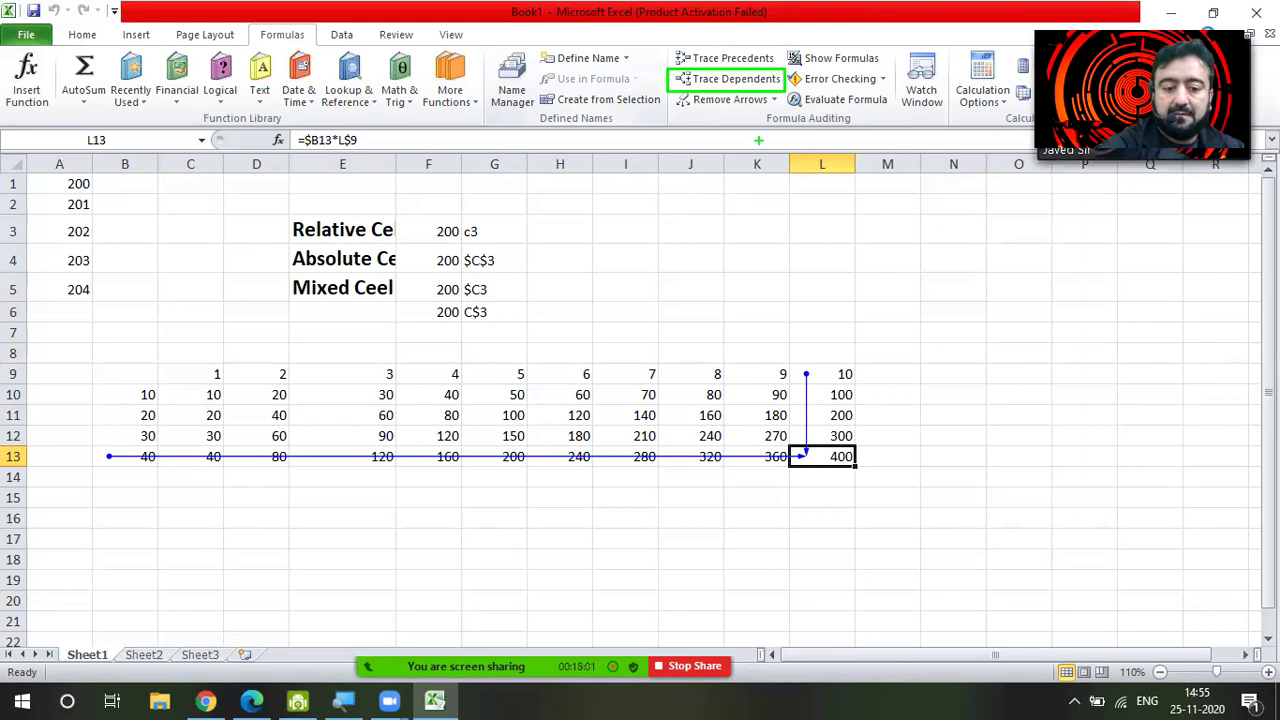
key(Escape)
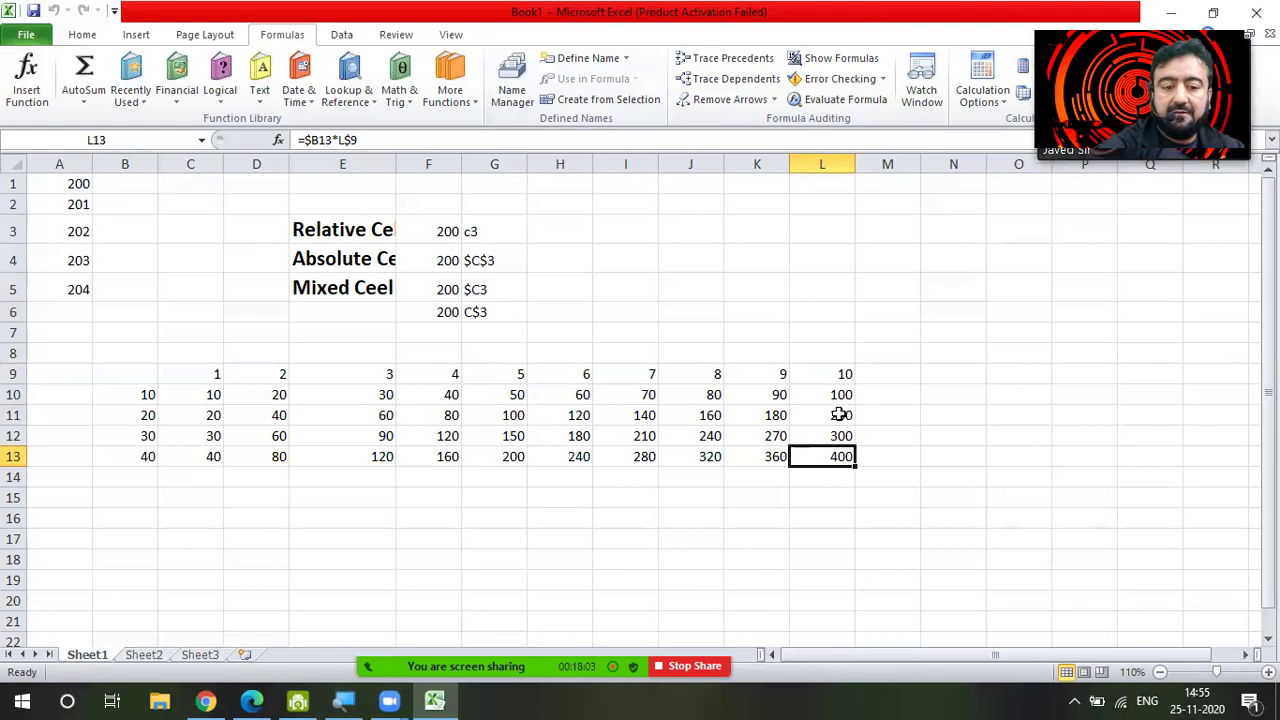
click(710, 80)
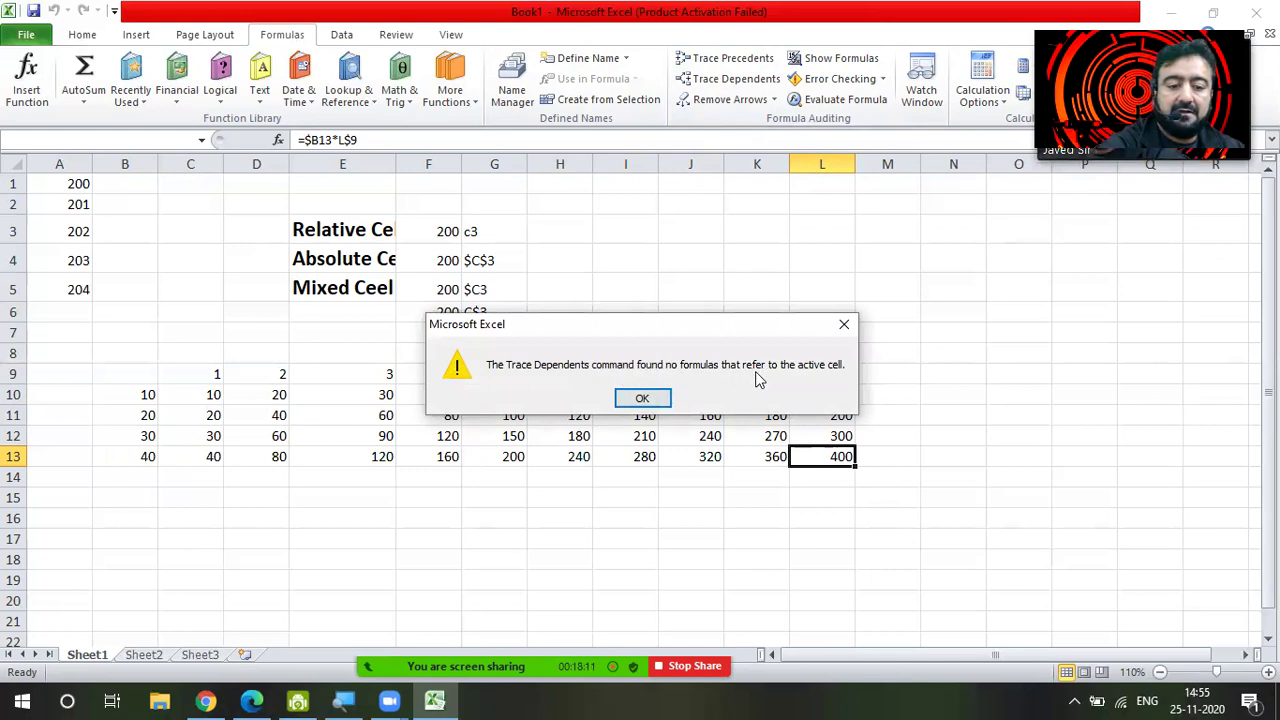
click(648, 400)
click(820, 374)
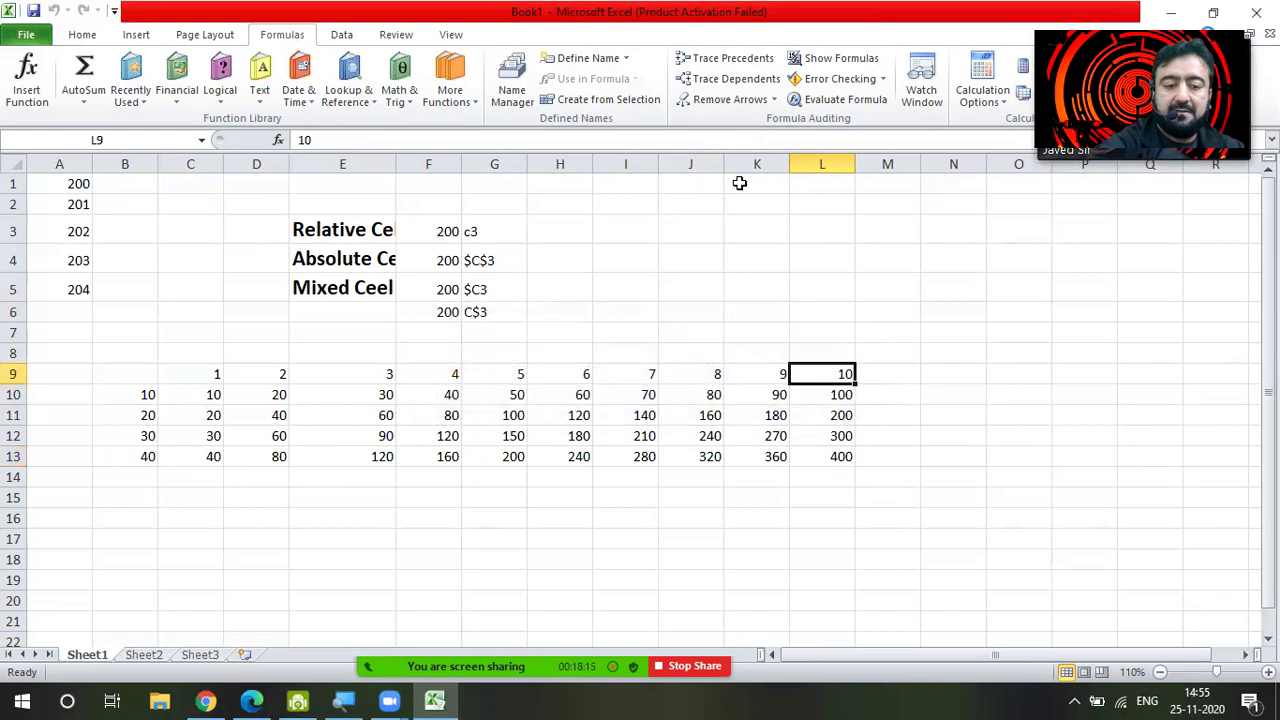
click(731, 79)
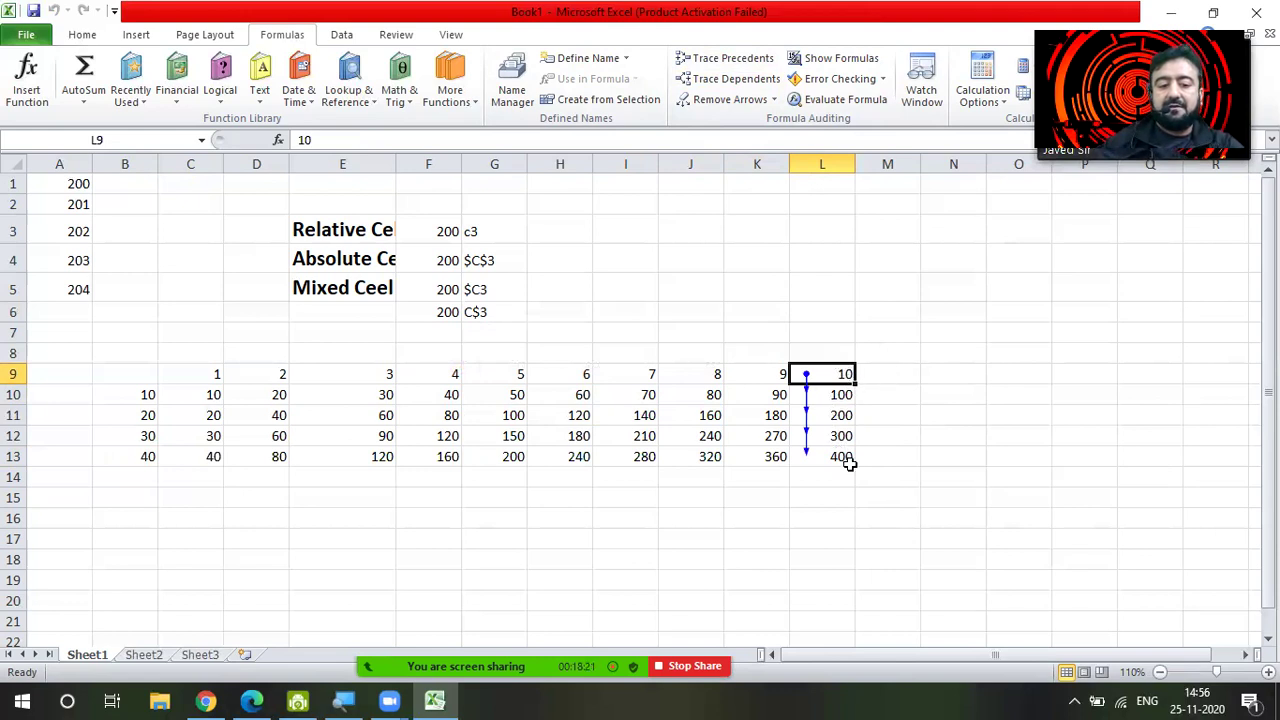
click(150, 462)
click(733, 79)
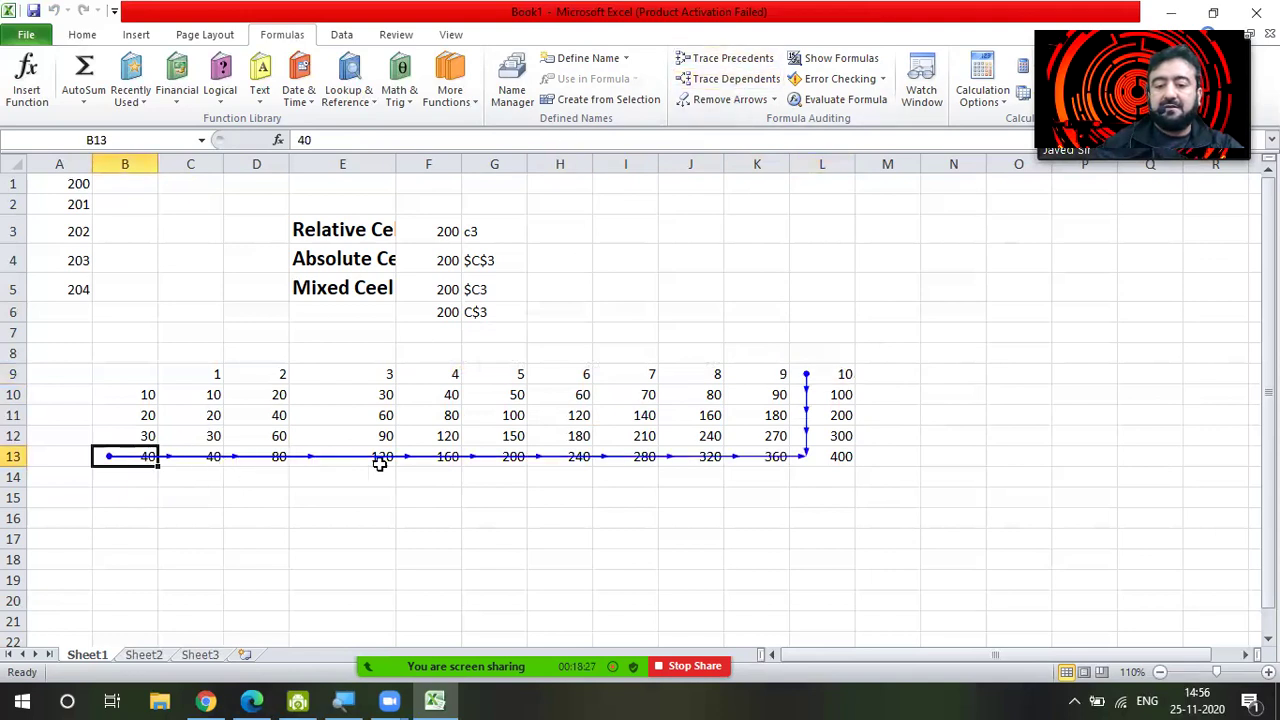
click(628, 394)
click(730, 78)
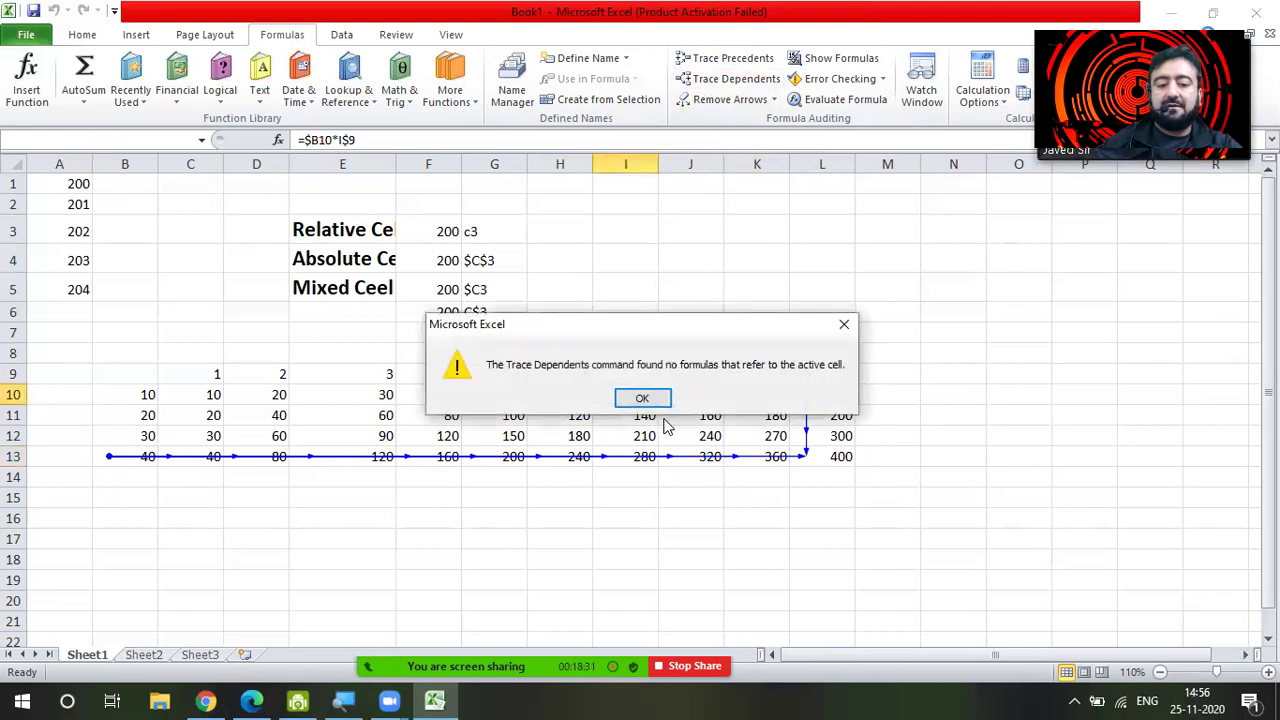
click(645, 398)
click(649, 417)
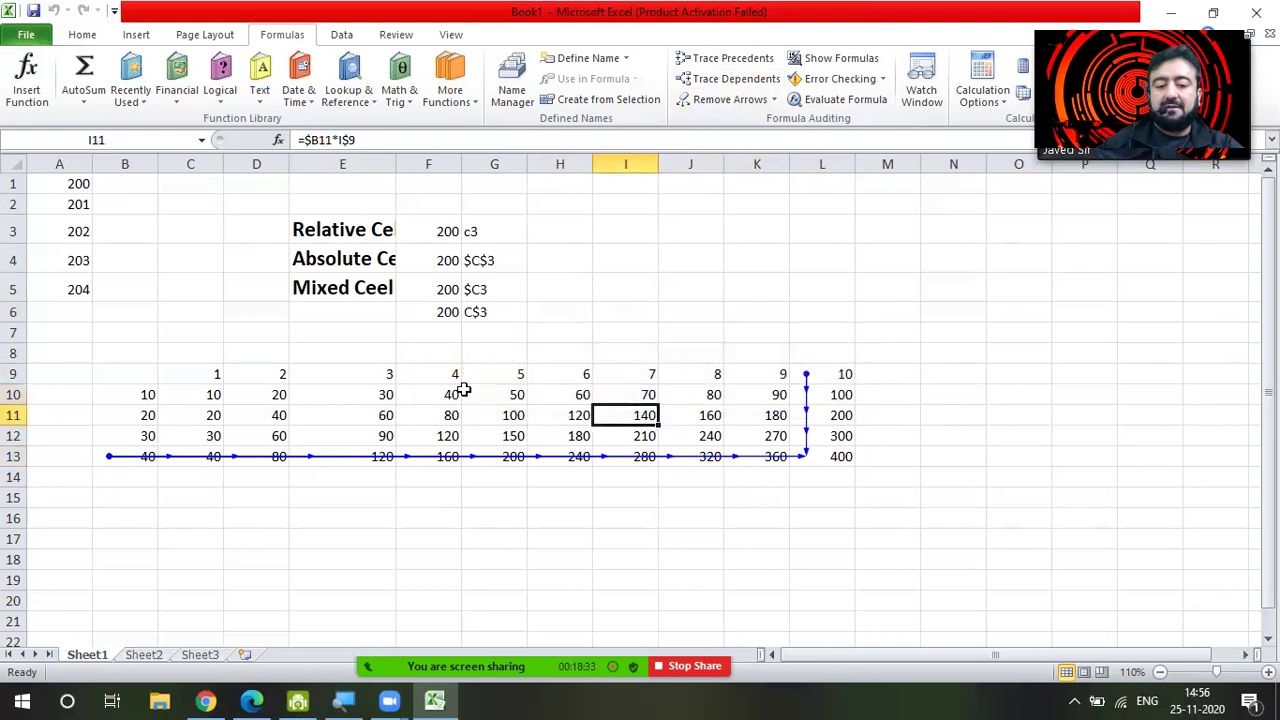
click(338, 380)
click(700, 78)
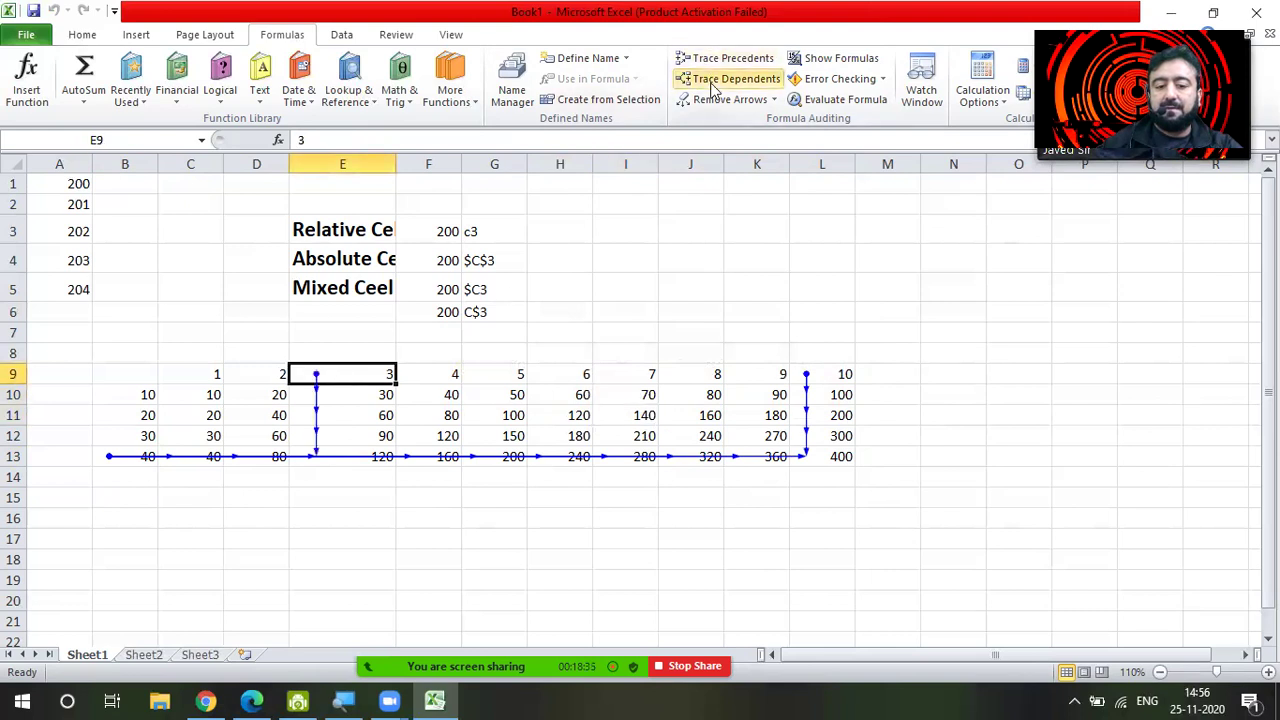
click(443, 397)
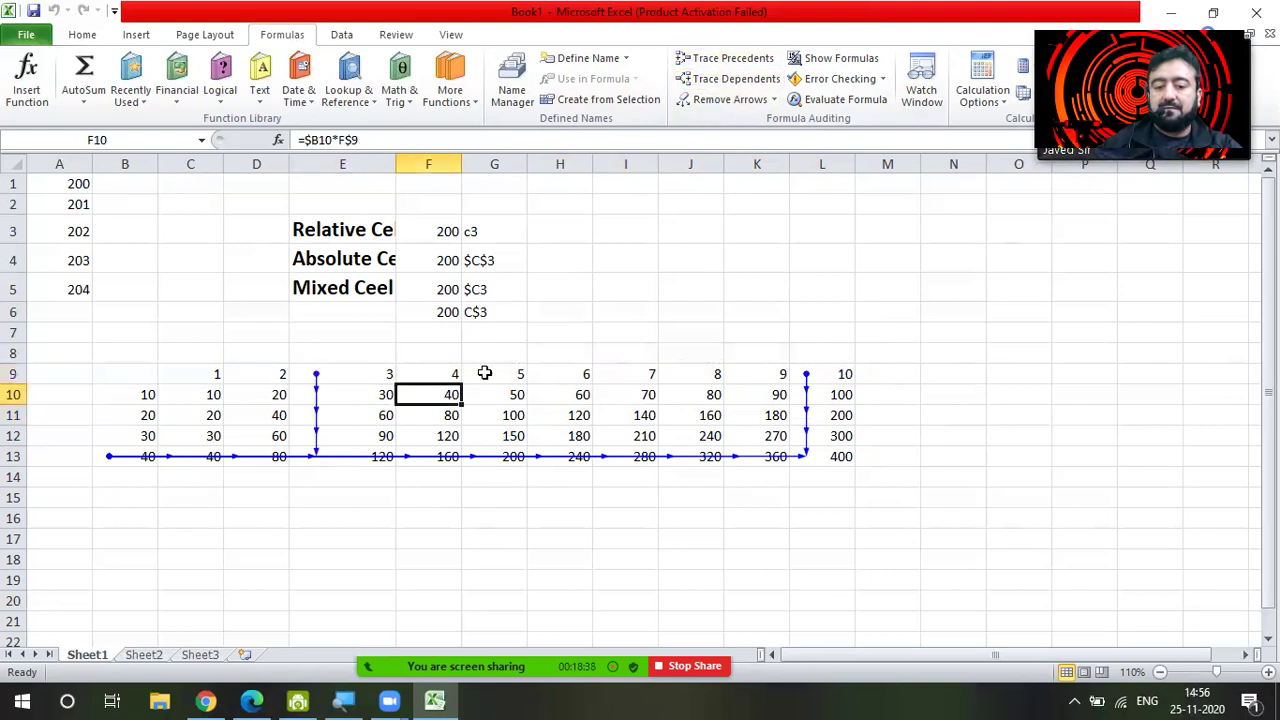
click(715, 79)
click(640, 397)
click(505, 376)
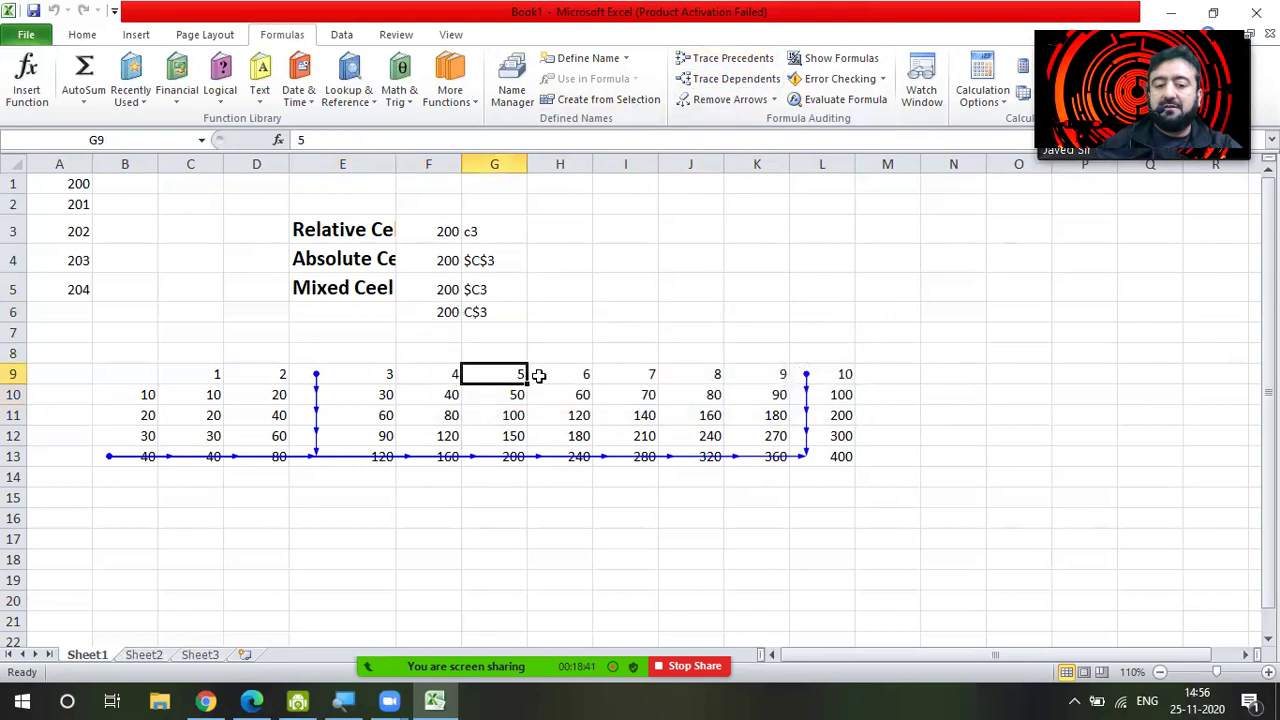
click(686, 79)
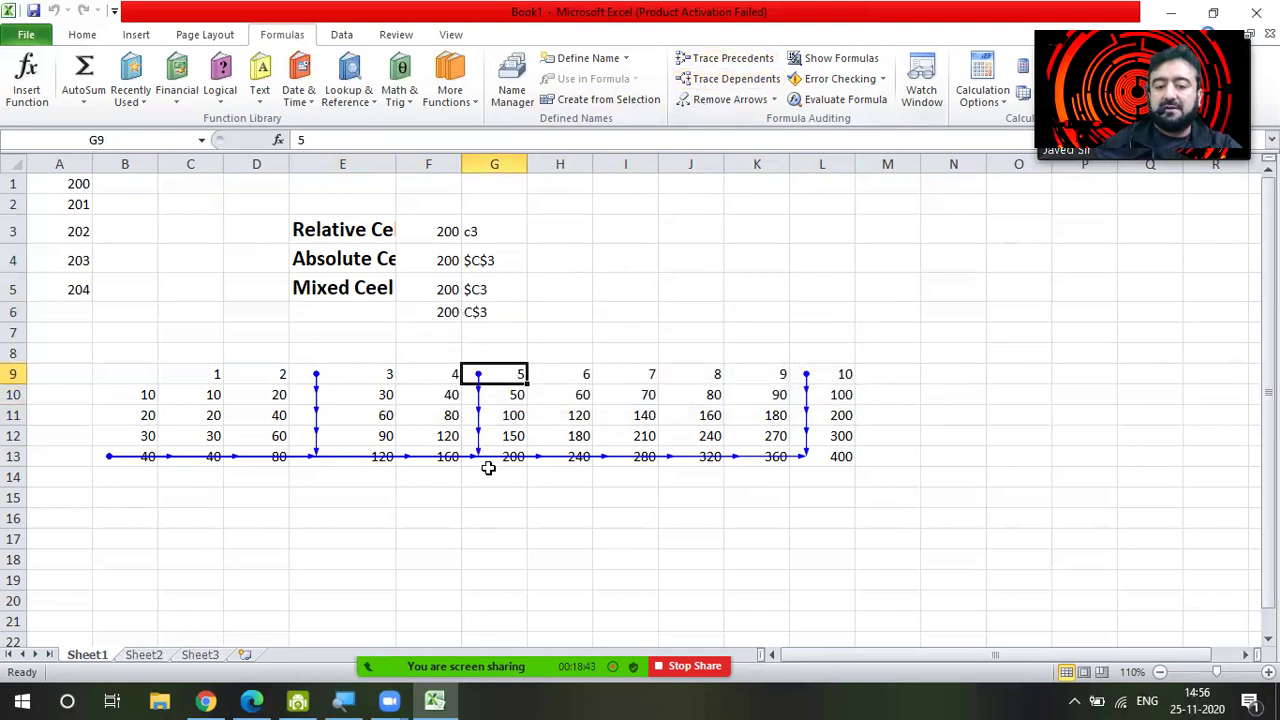
click(651, 372)
click(725, 79)
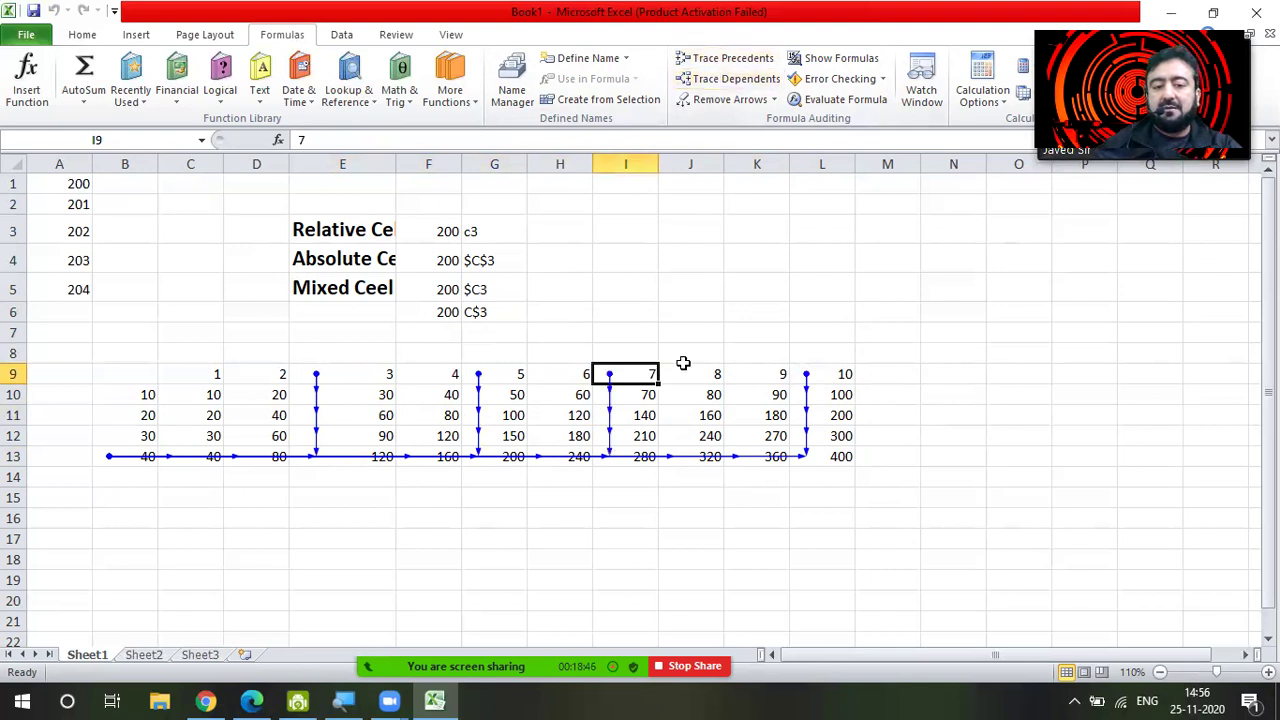
click(728, 100)
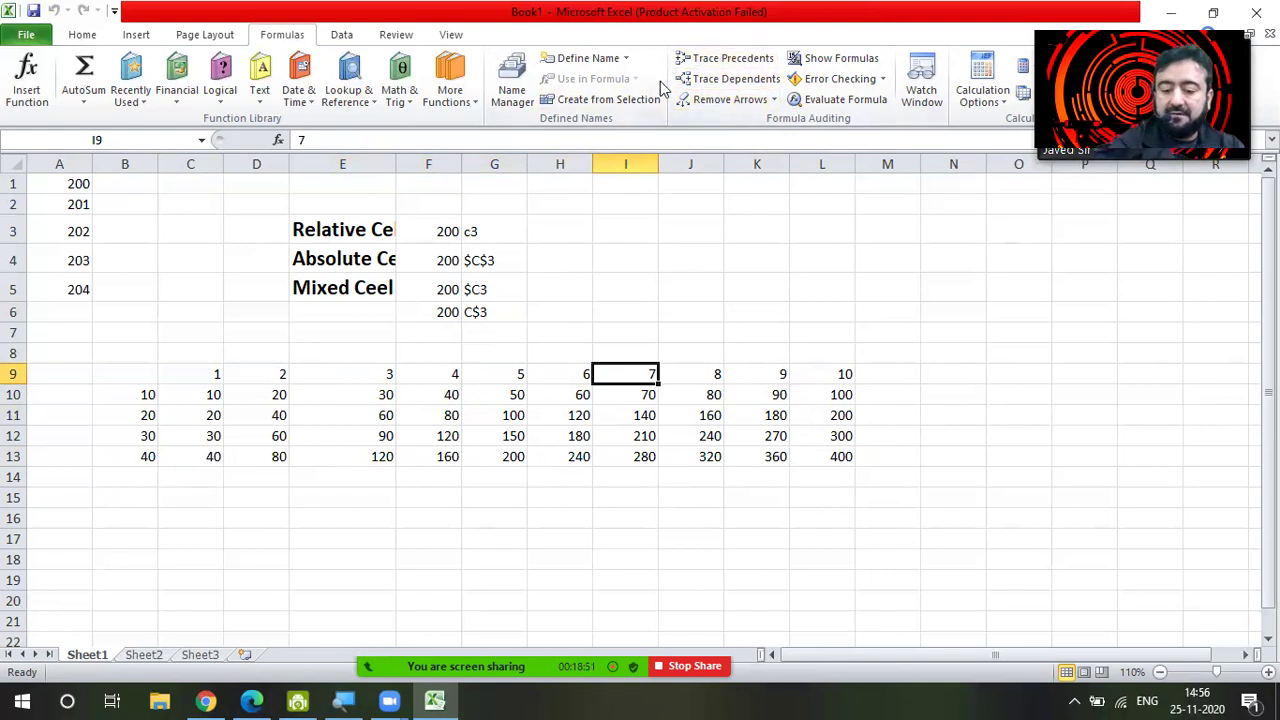
mouse_move(662, 40)
mouse_down()
mouse_move(781, 89)
mouse_move(786, 112)
mouse_up()
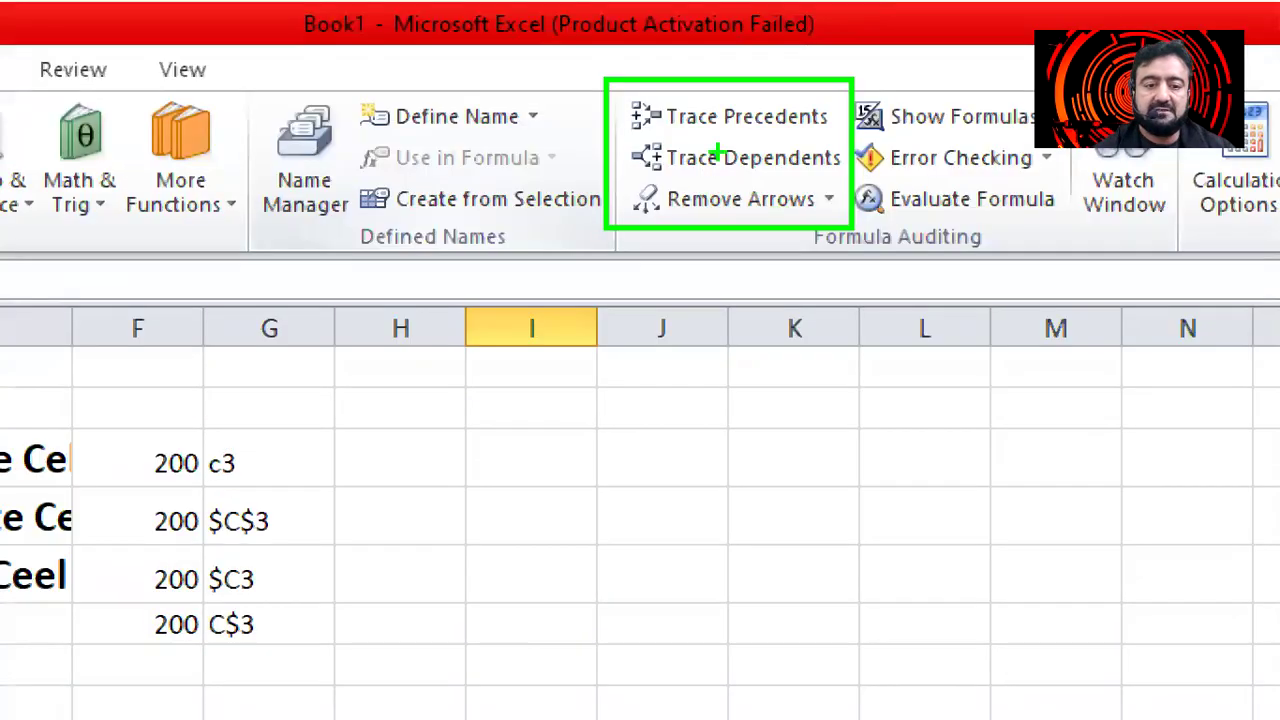
key(Escape)
text(-)
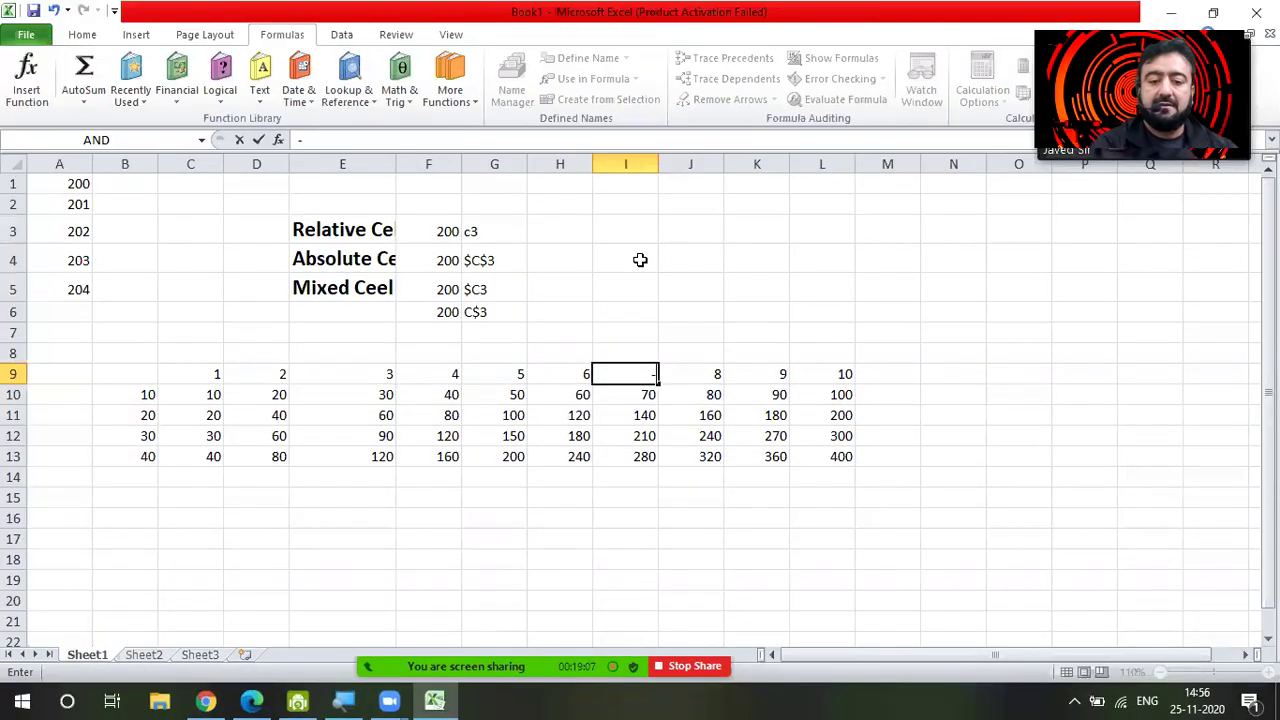
click(982, 208)
key(Escape)
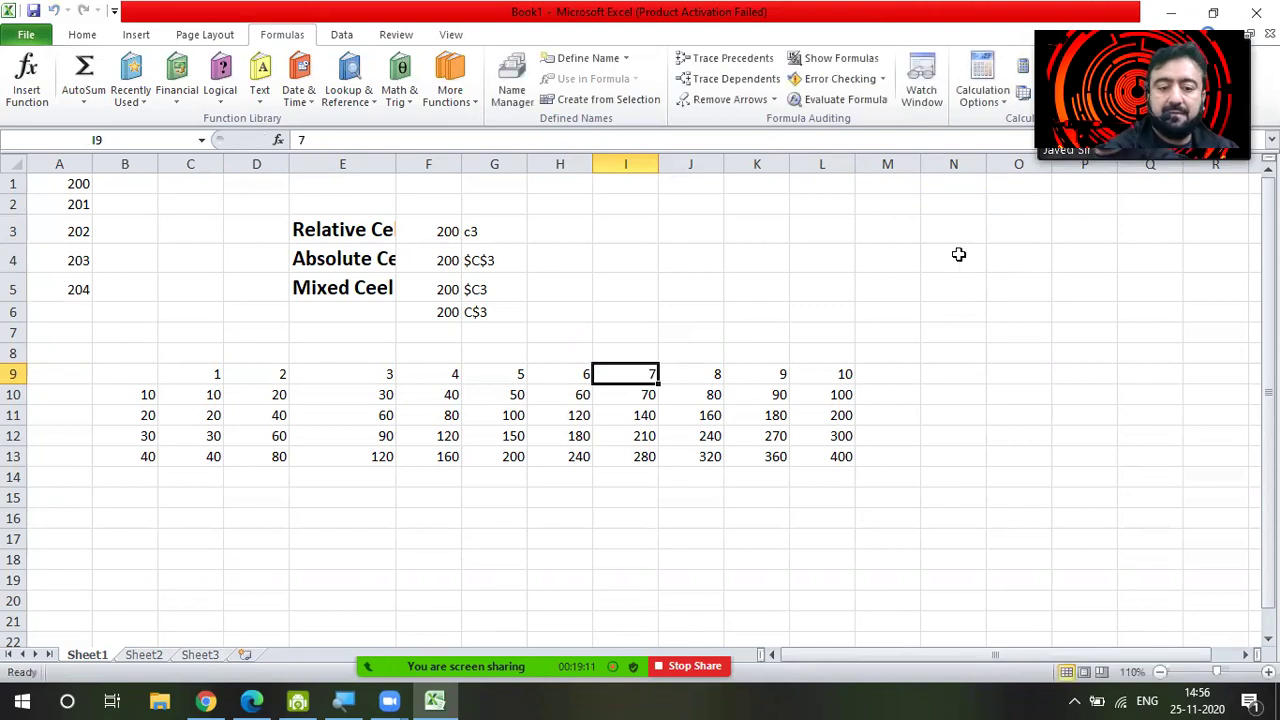
click(917, 222)
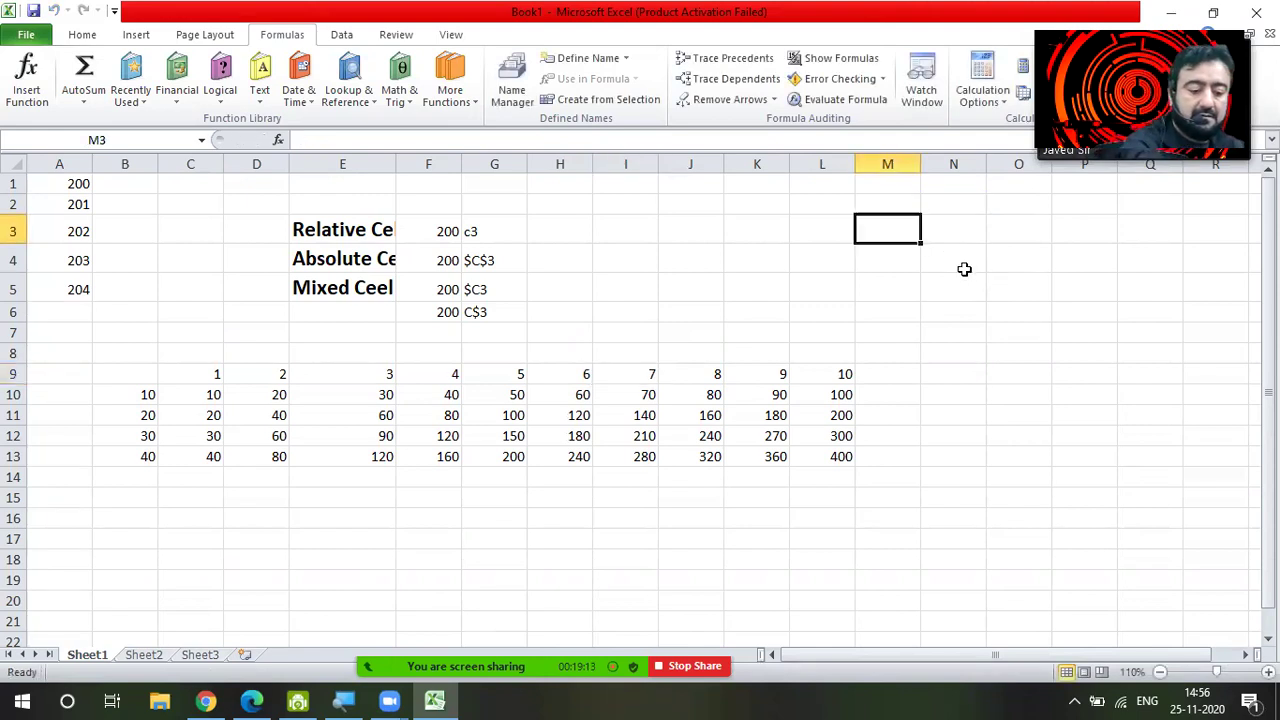
Enter 78, 12 and 32 into M3, M4 and M5
text(78)
key(Return)
text(12)
key(Return)
text(32)
key(Return)
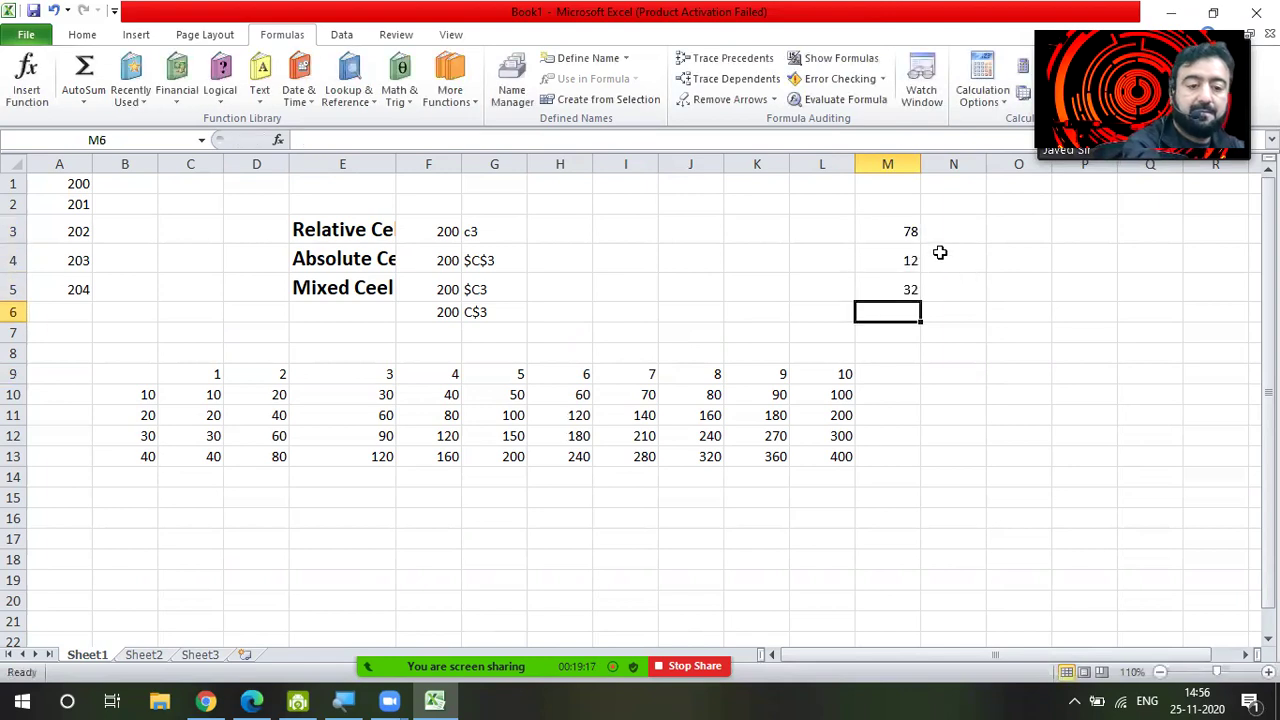
AutoSum M3:M5 so M6 shows the total 122
drag(898, 233, 889, 312)
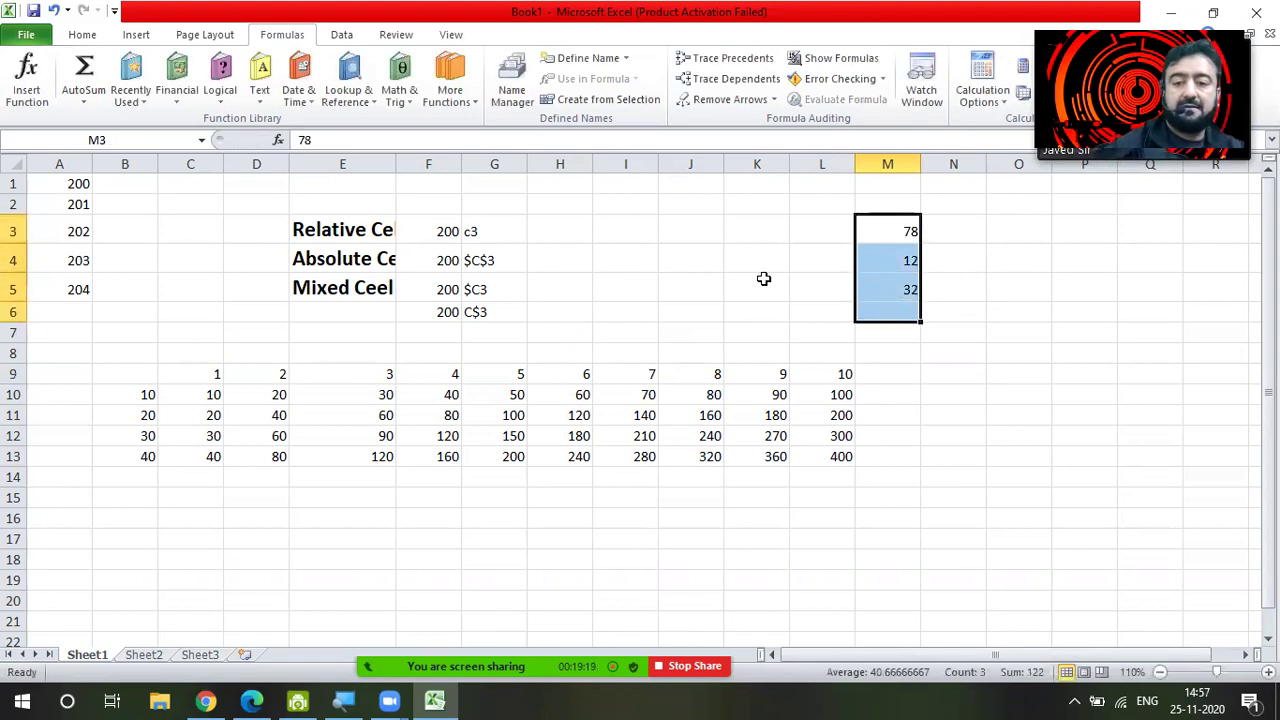
click(83, 35)
click(131, 37)
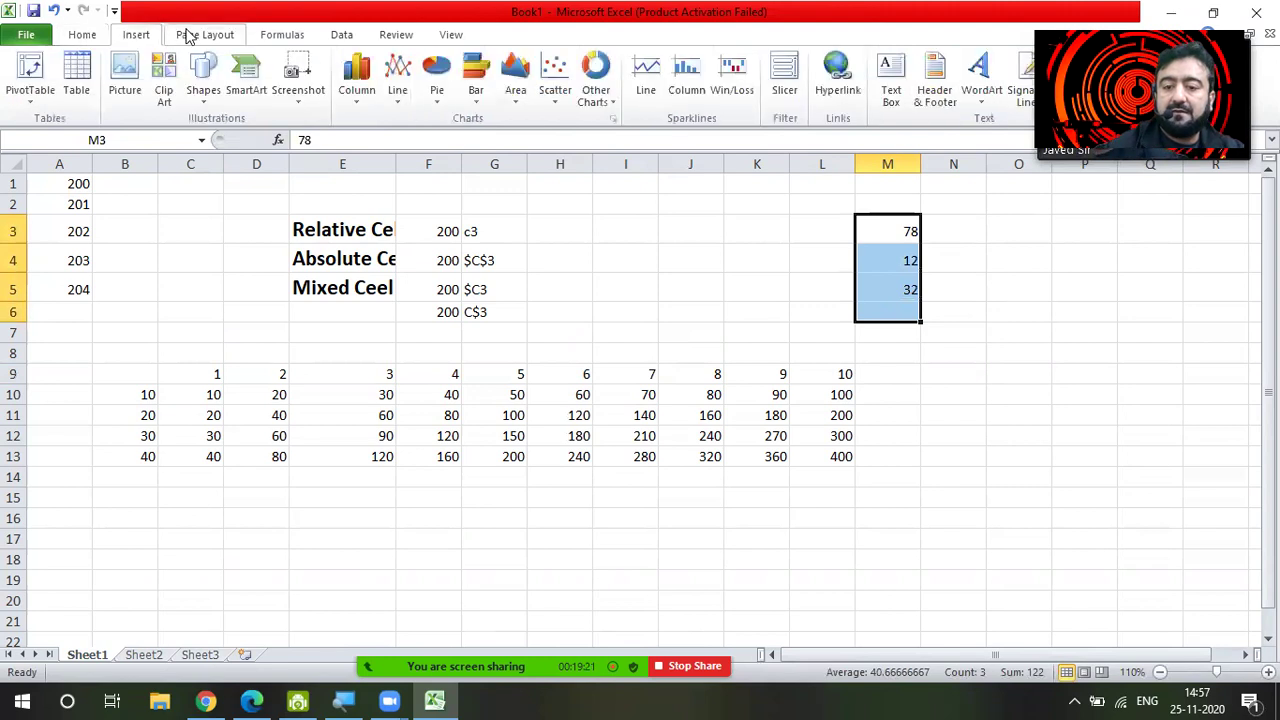
click(281, 37)
click(84, 72)
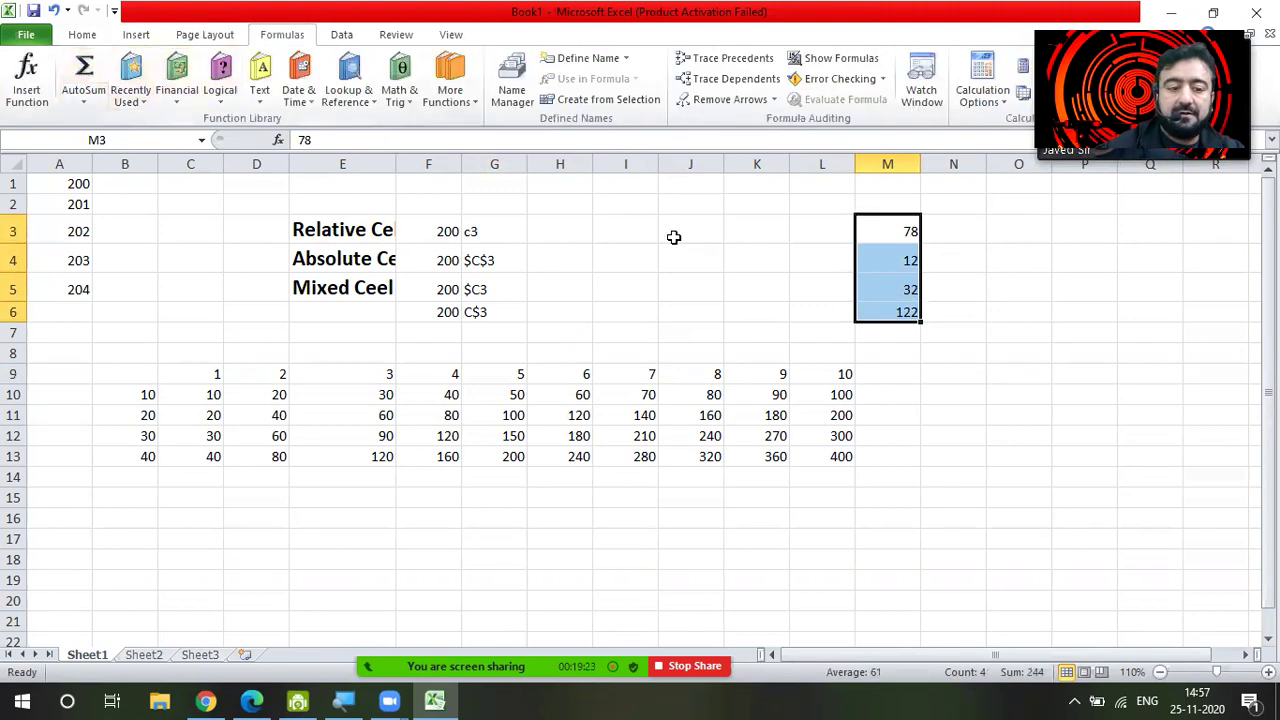
Show the dependent arrow running from M3 to the M6 total
click(890, 310)
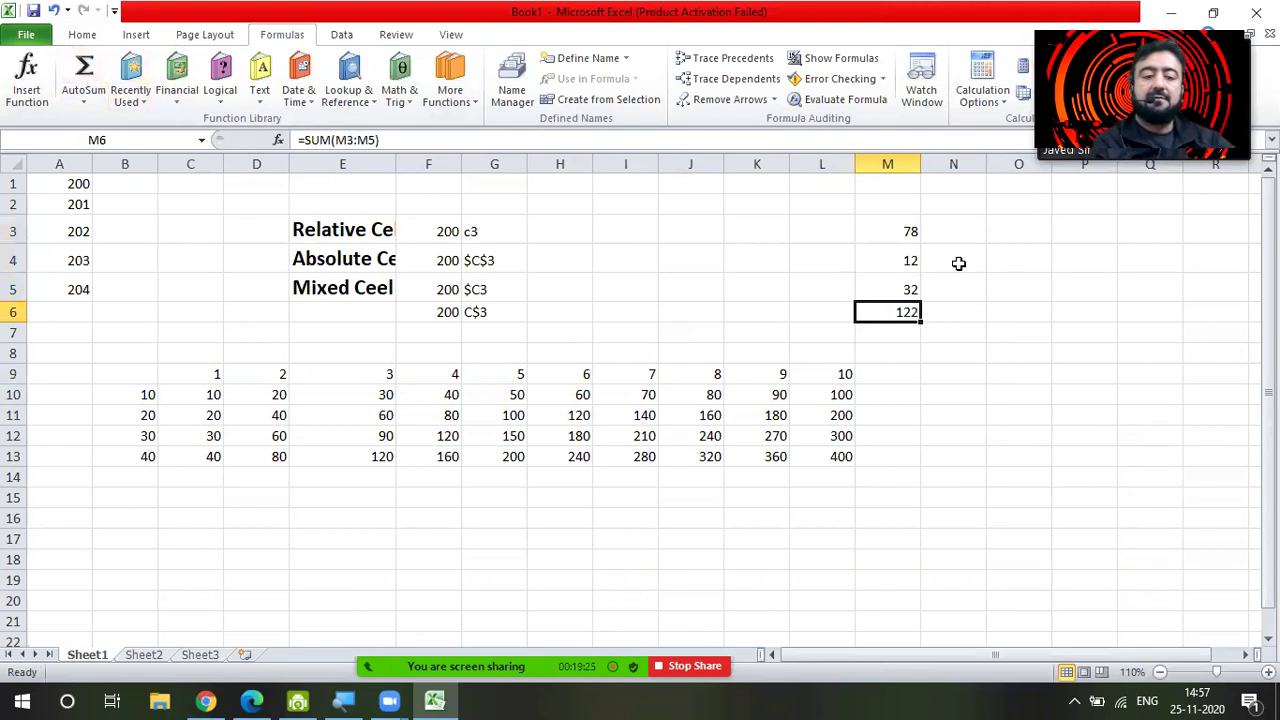
click(896, 228)
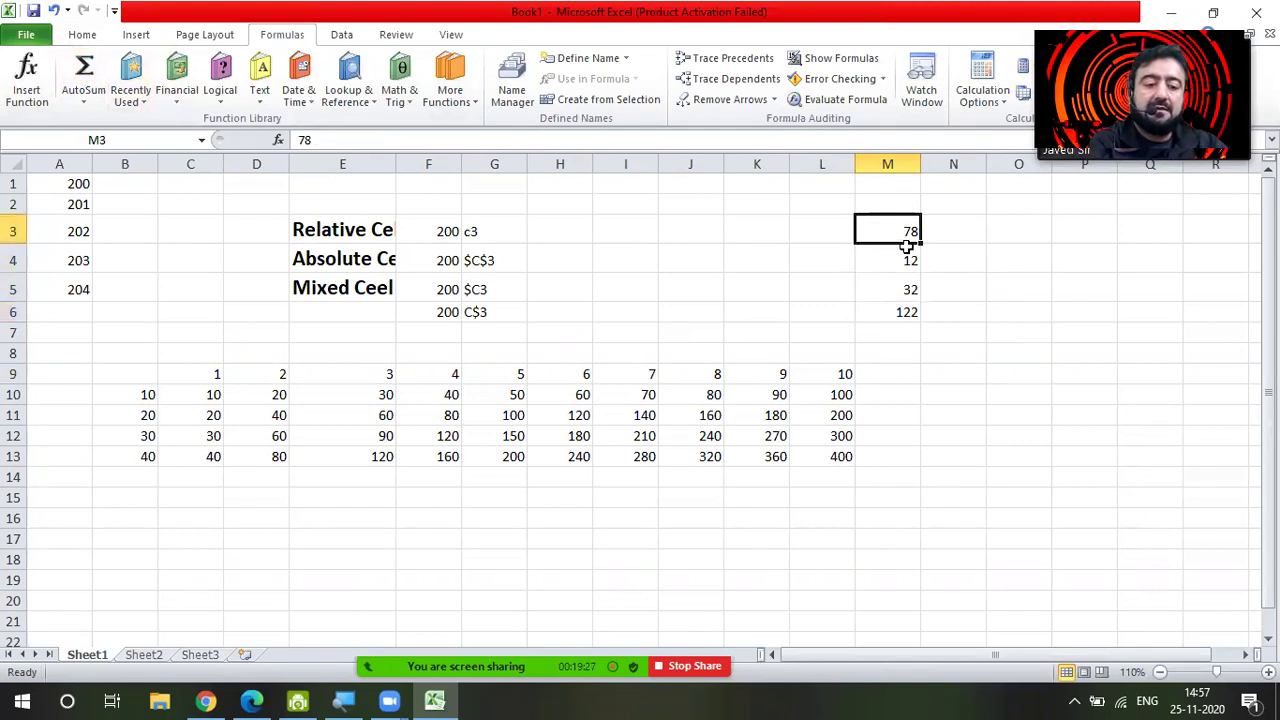
click(735, 79)
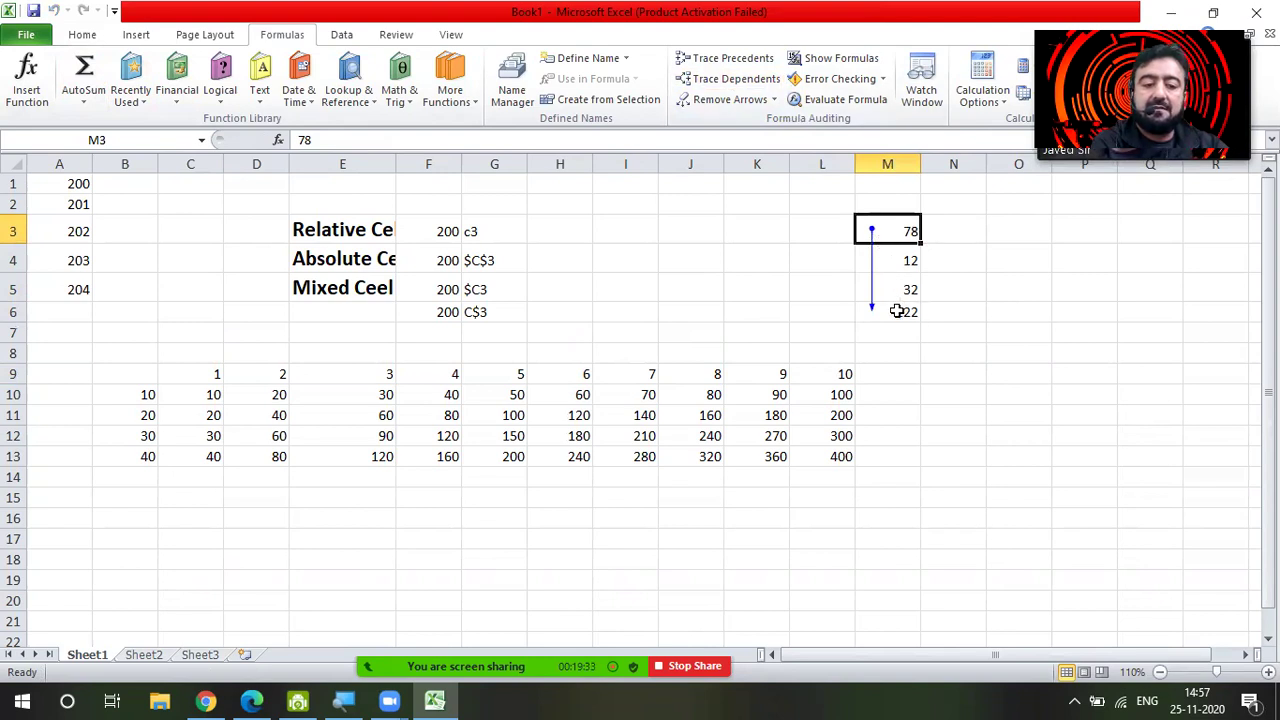
Add dependent arrows from M4 (12) and M5 (32) to M6
click(903, 258)
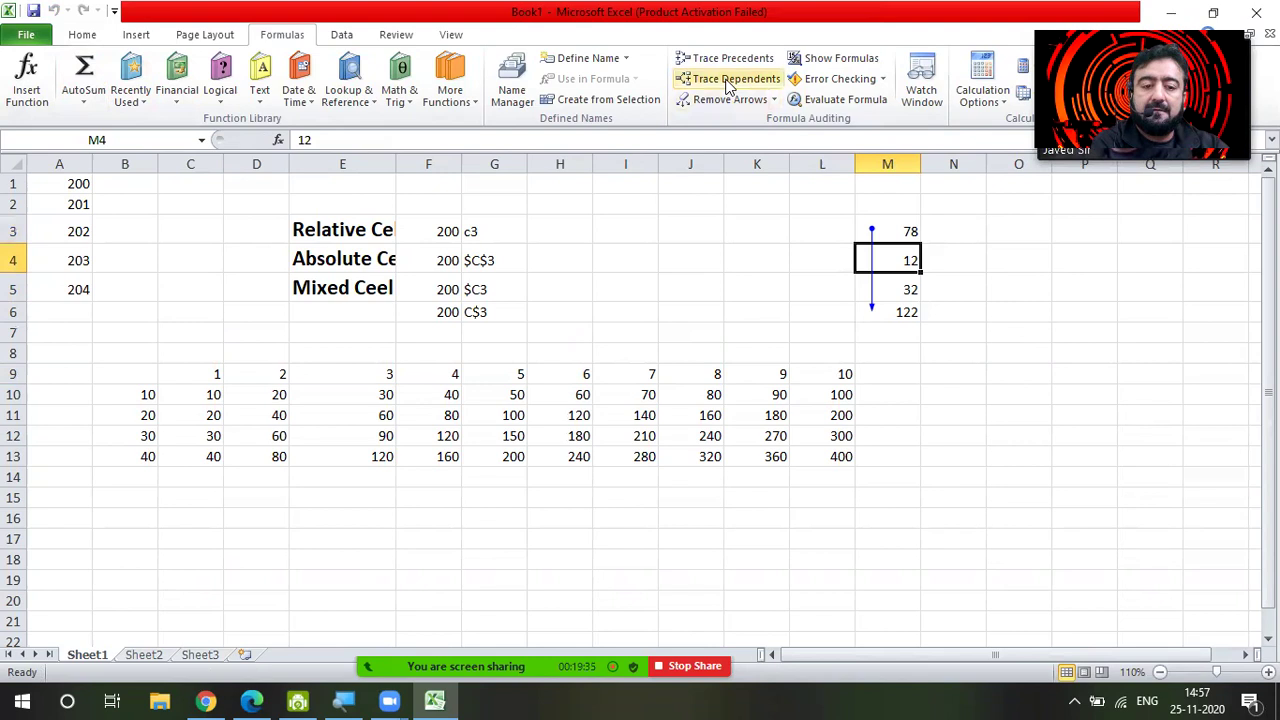
click(727, 86)
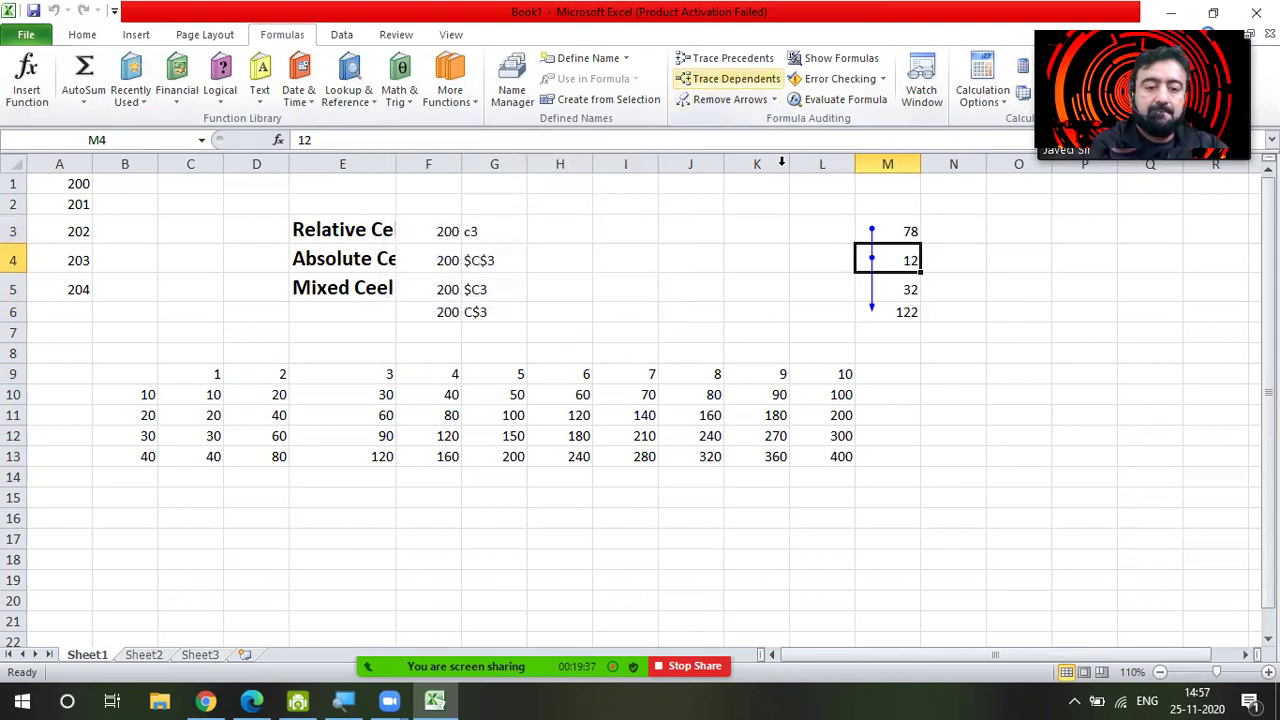
click(905, 288)
click(727, 80)
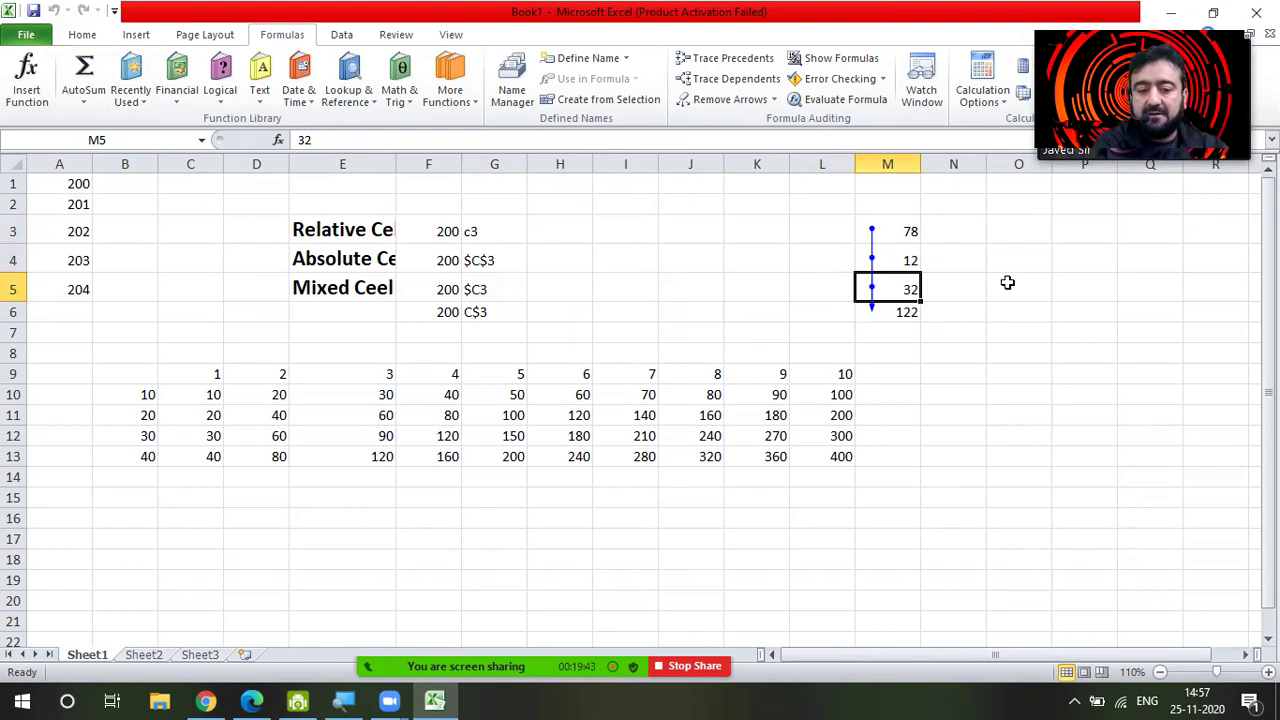
Select the whole sheet and delete all its contents
click(676, 280)
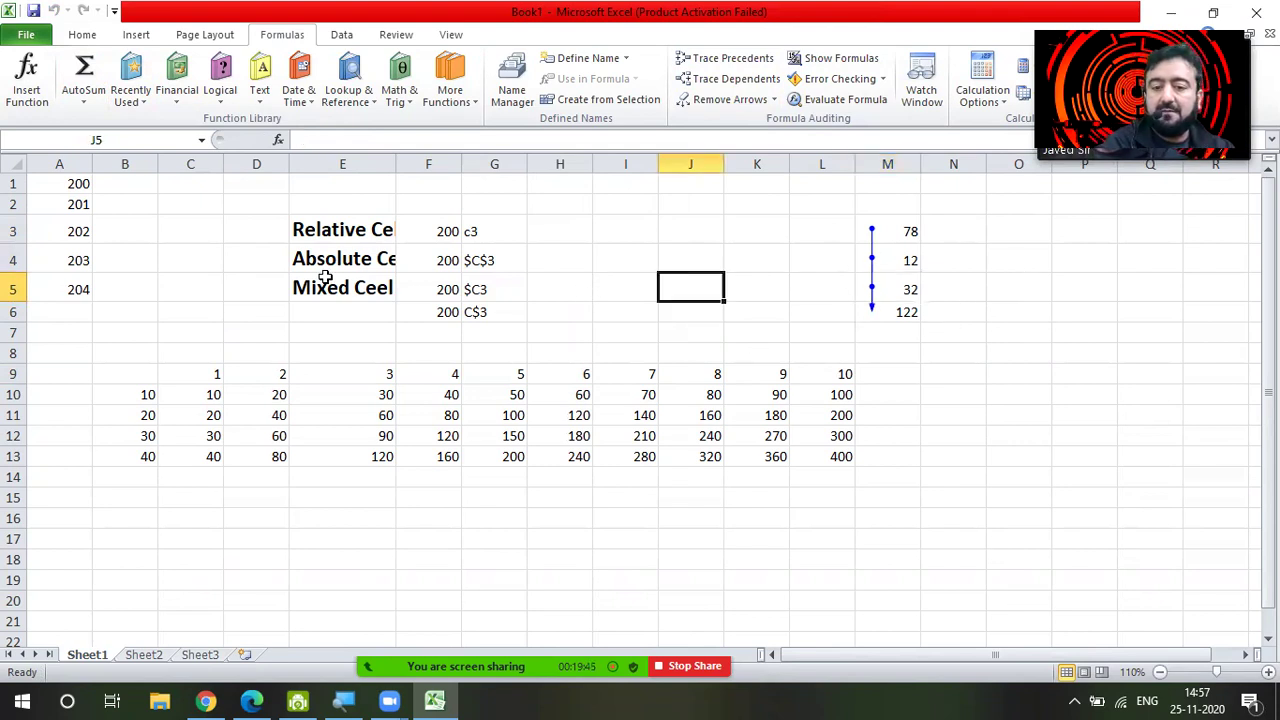
key(ctrl+a)
key(Delete)
Enter 23 in C3, 54 in G4 and 56 in P3
click(296, 370)
click(191, 233)
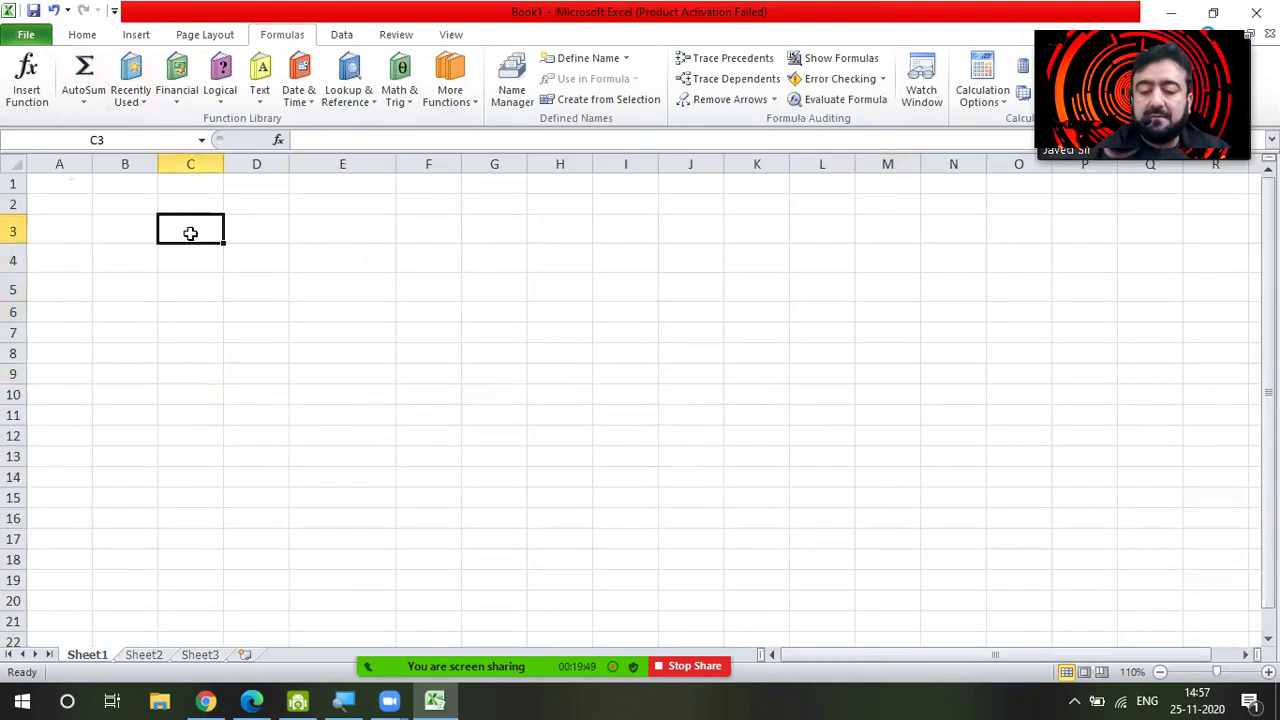
text(23)
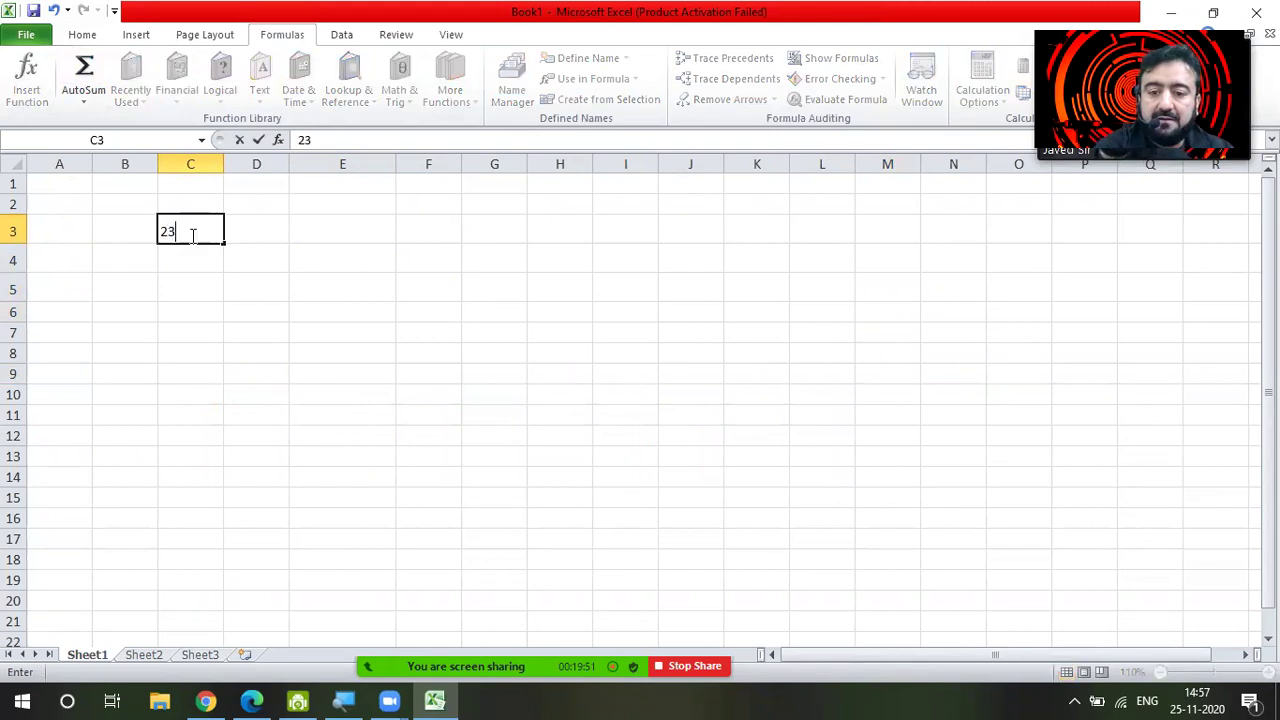
click(517, 260)
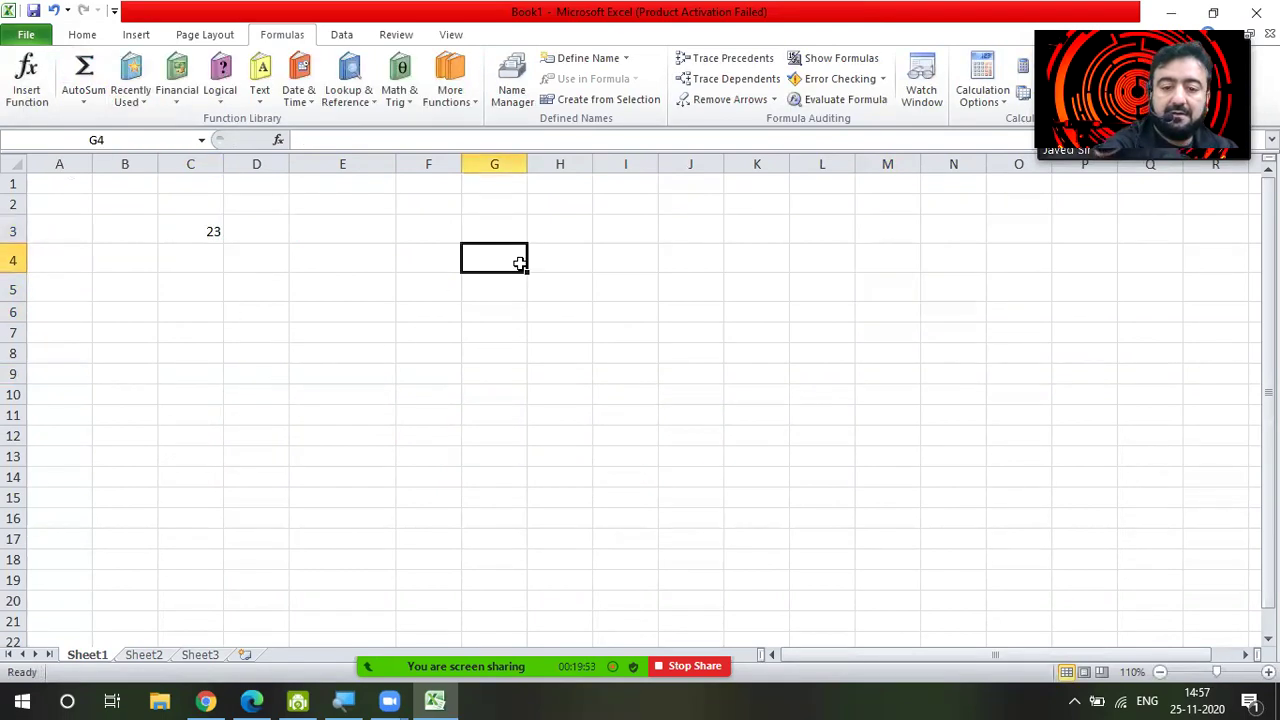
text(54)
click(1103, 232)
text(56)
click(494, 457)
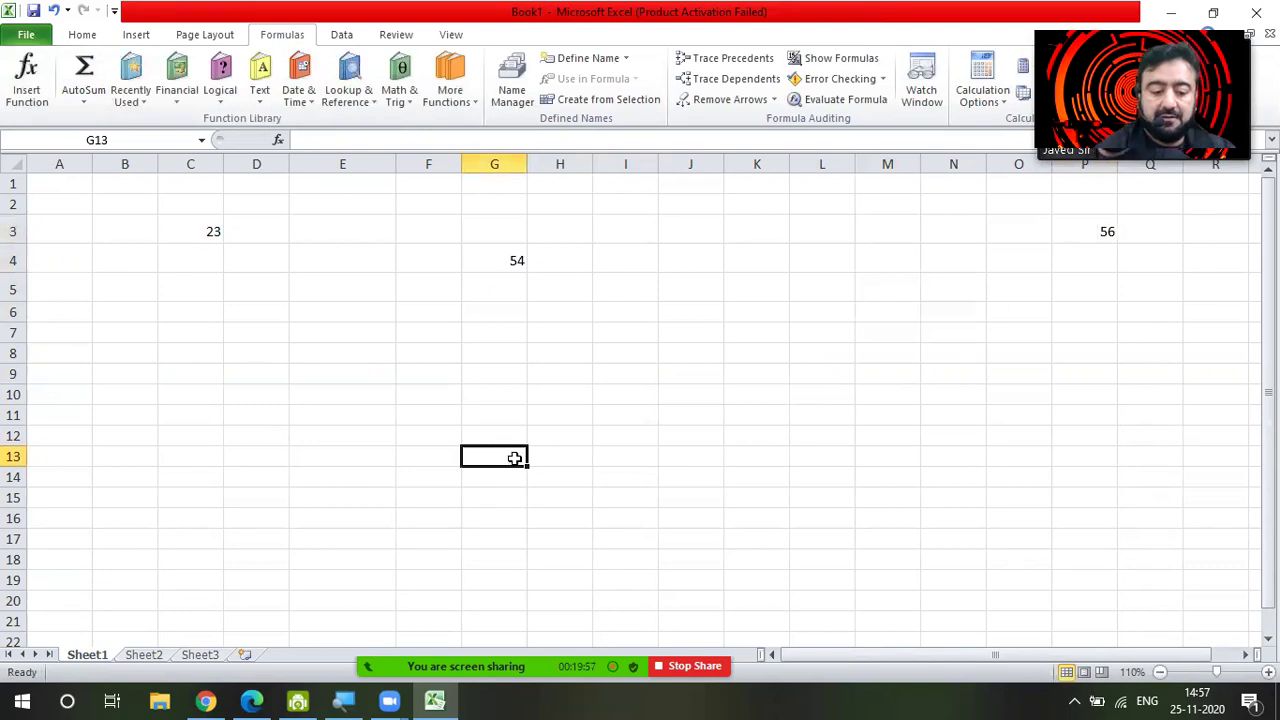
Enter the formula =C3+G4+P3 in G13, giving 133
text(=)
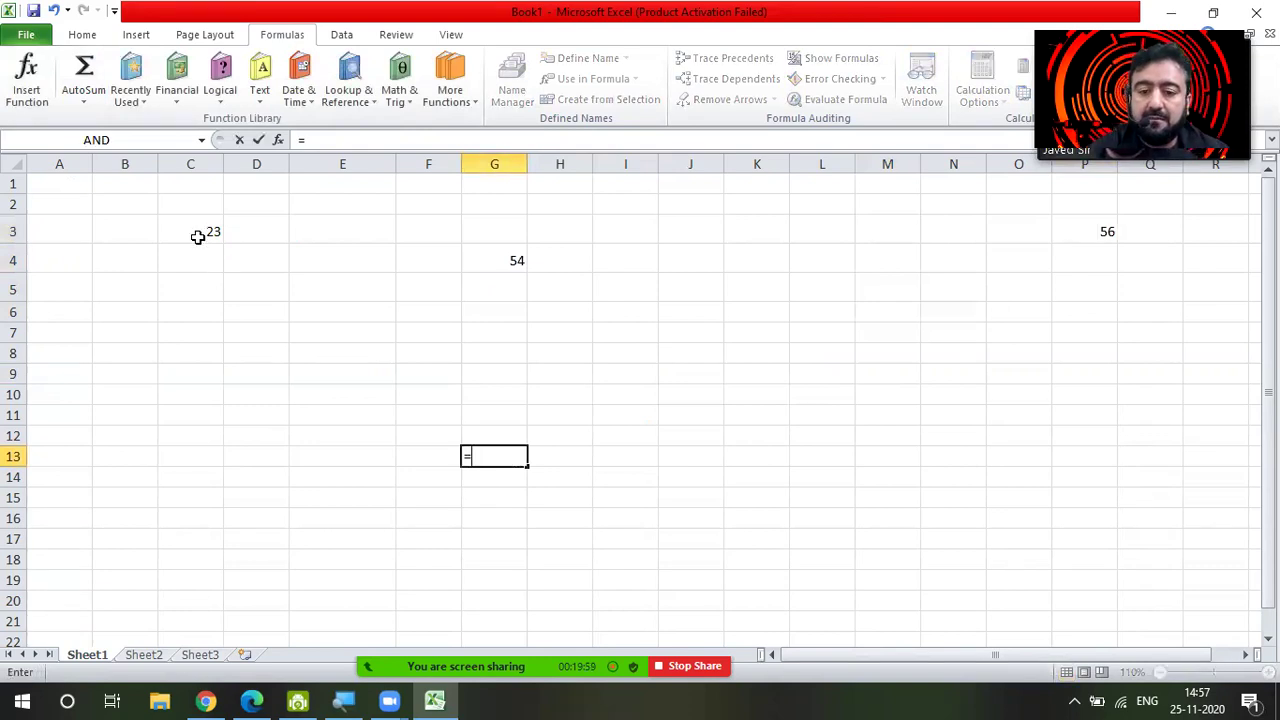
click(198, 236)
text(+)
click(499, 259)
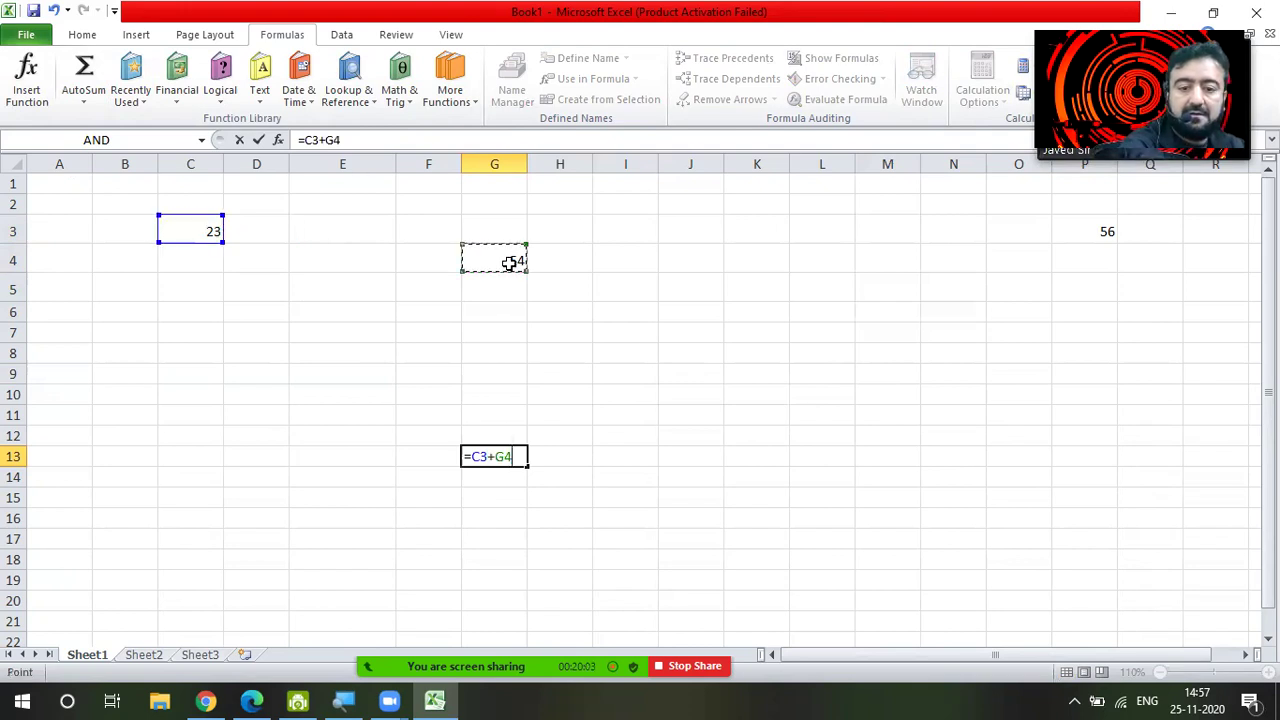
text(+)
click(1096, 231)
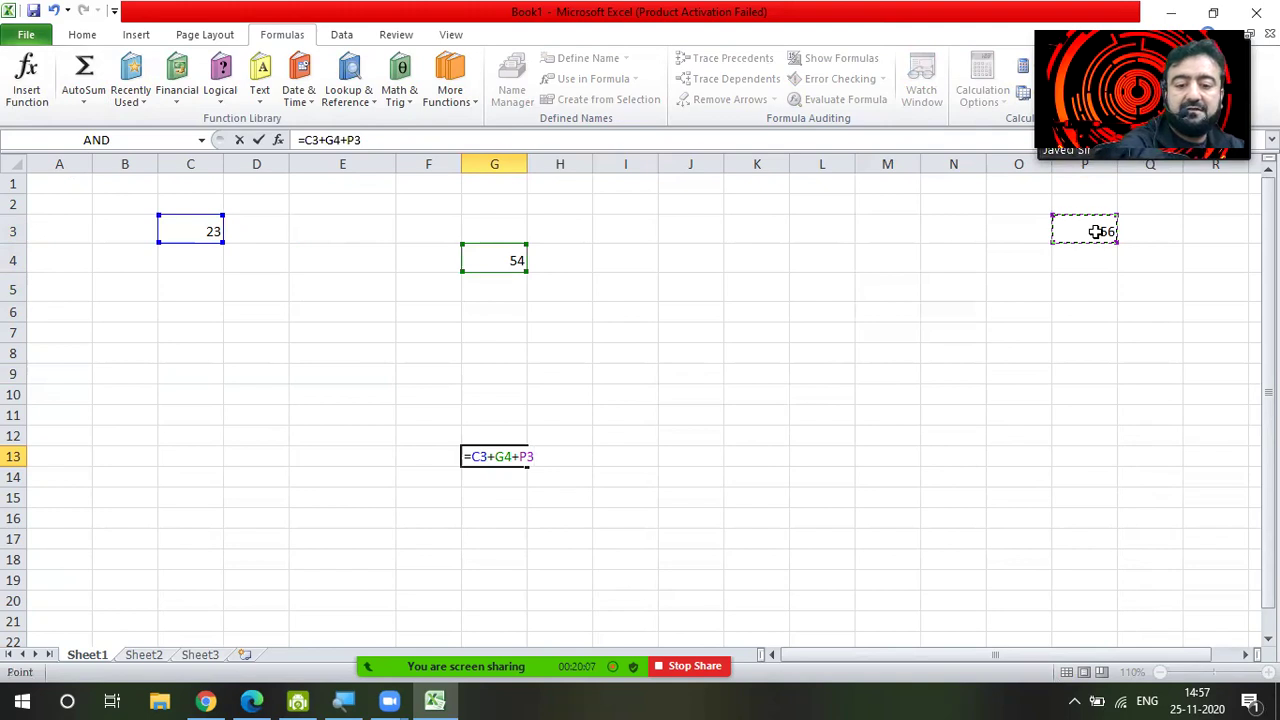
key(Return)
click(504, 456)
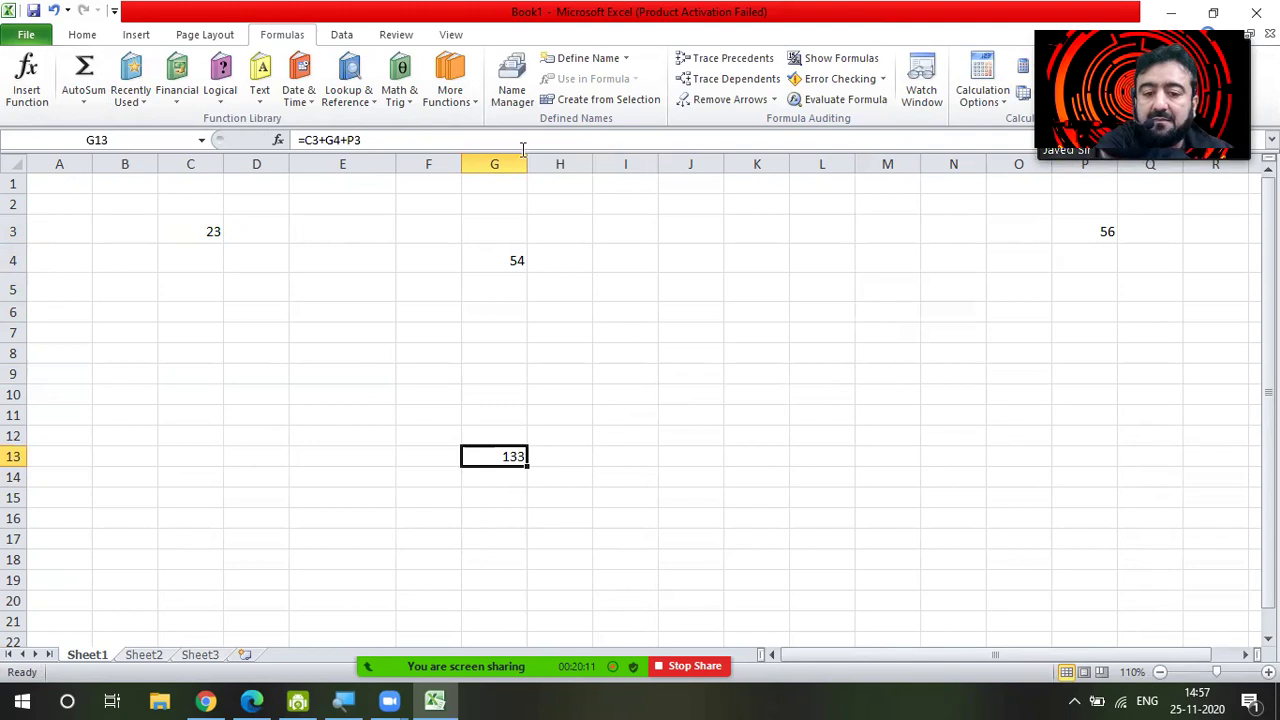
Fill A2:B3 with 12 in A2, 45 in B2, 34 in A3 and 54 in B3
click(51, 201)
text(12)
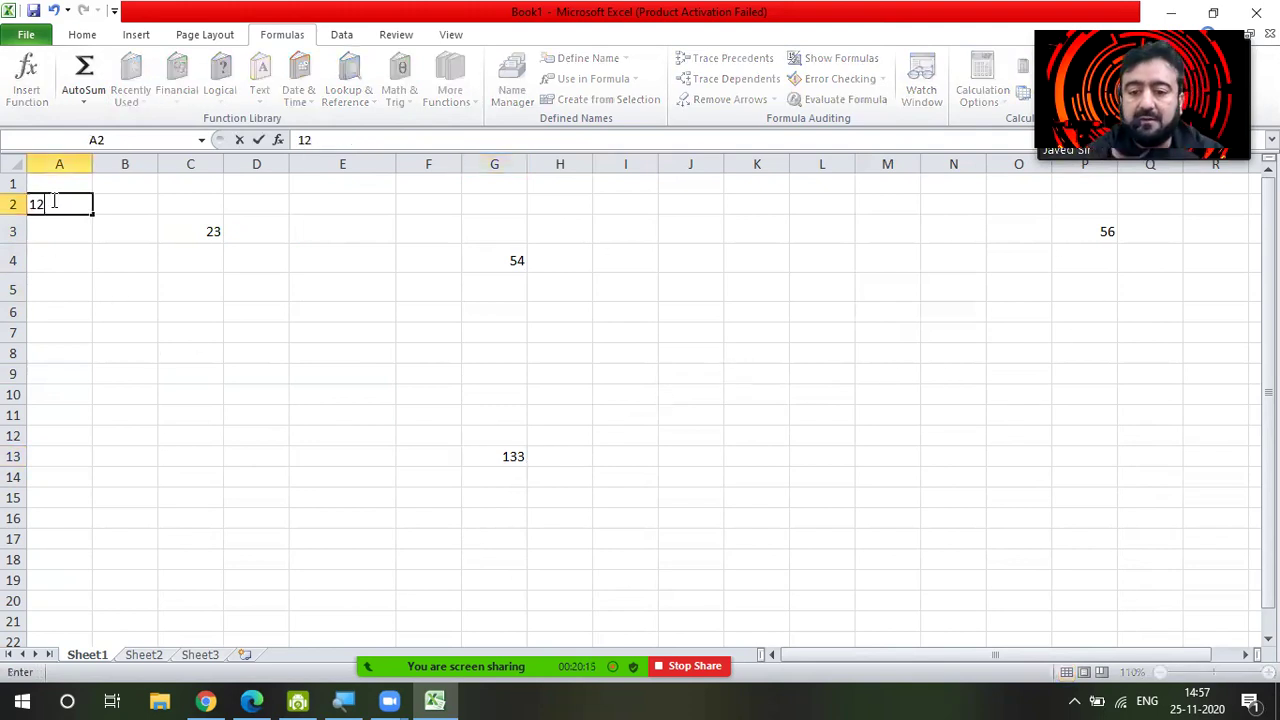
key(Return)
text(34)
key(Tab)
text(54)
key(Up)
text(45)
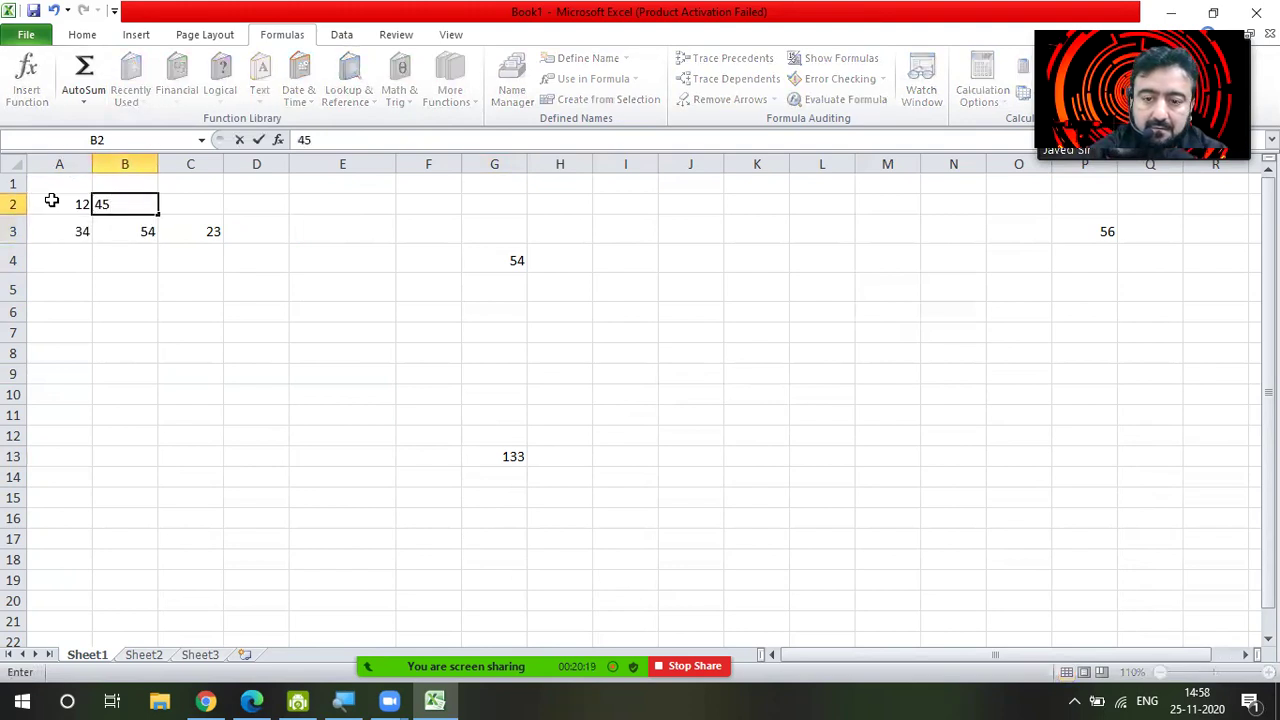
key(Tab)
key(Down)
key(Up)
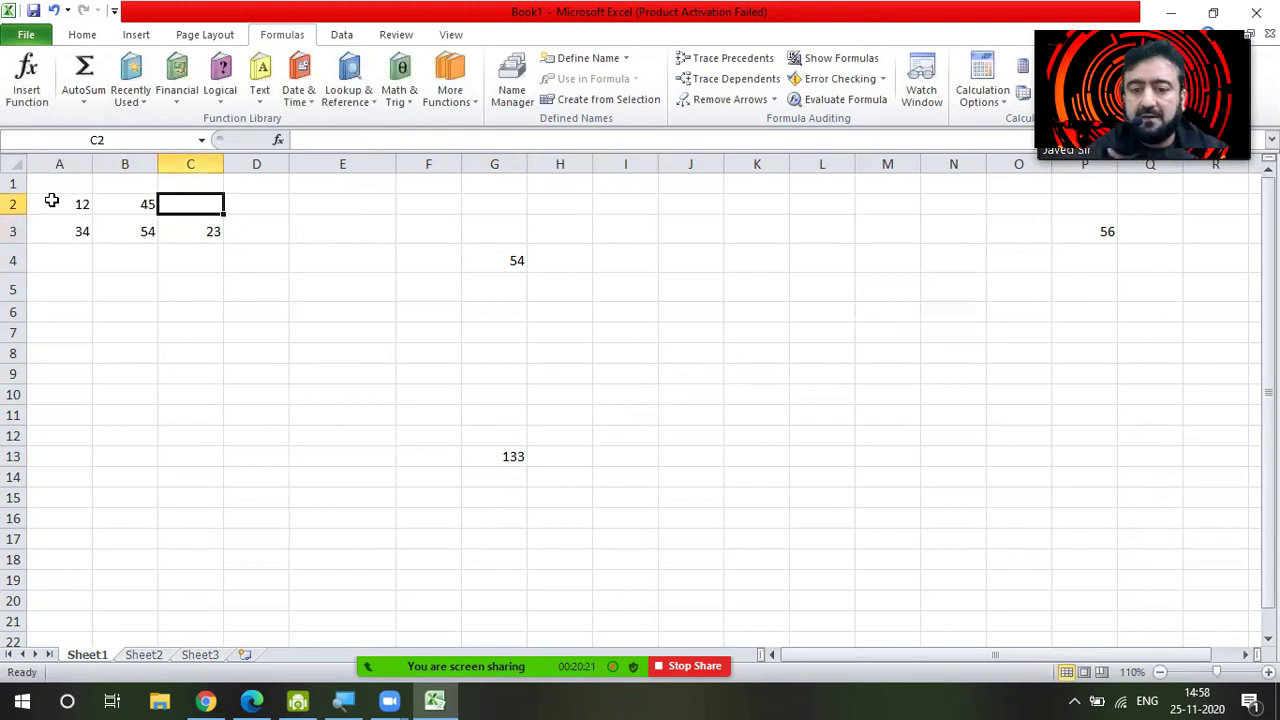
click(66, 203)
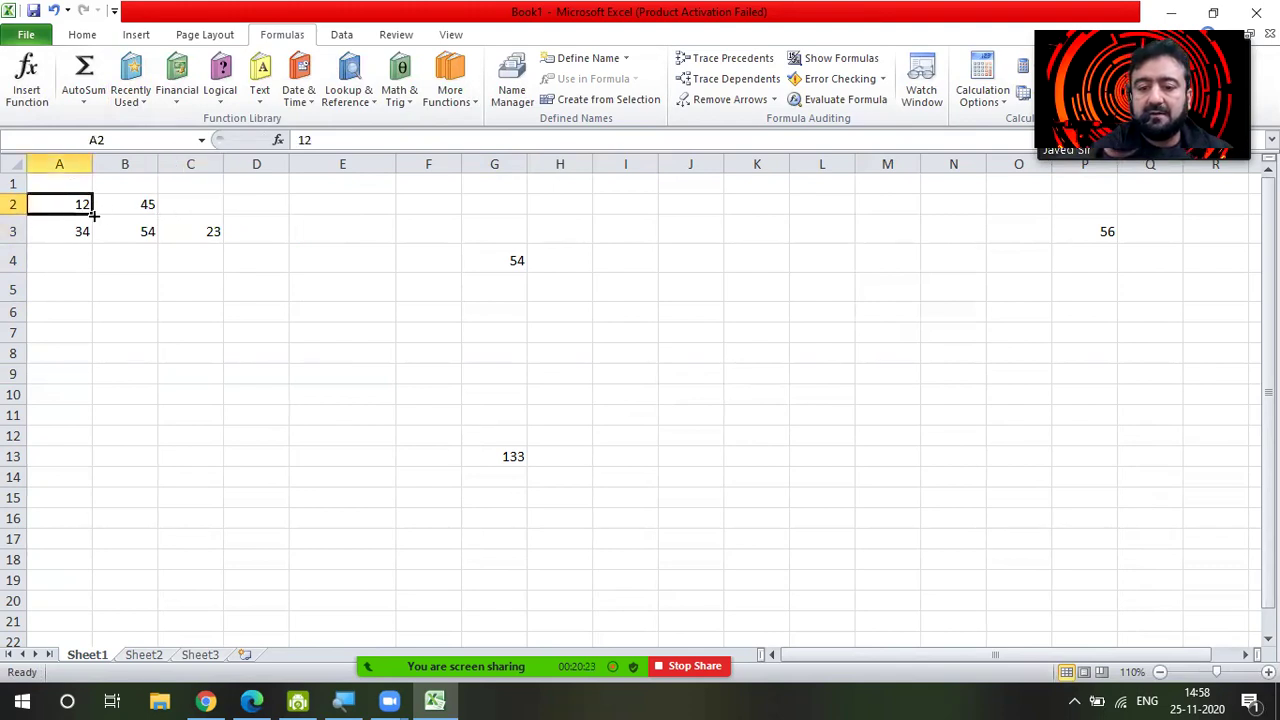
Try fill series across row 2 to P2, down P4:P16 (57–69) and columns N–O
mouse_move(62, 204)
mouse_down()
mouse_move(158, 218)
mouse_move(1152, 207)
mouse_up()
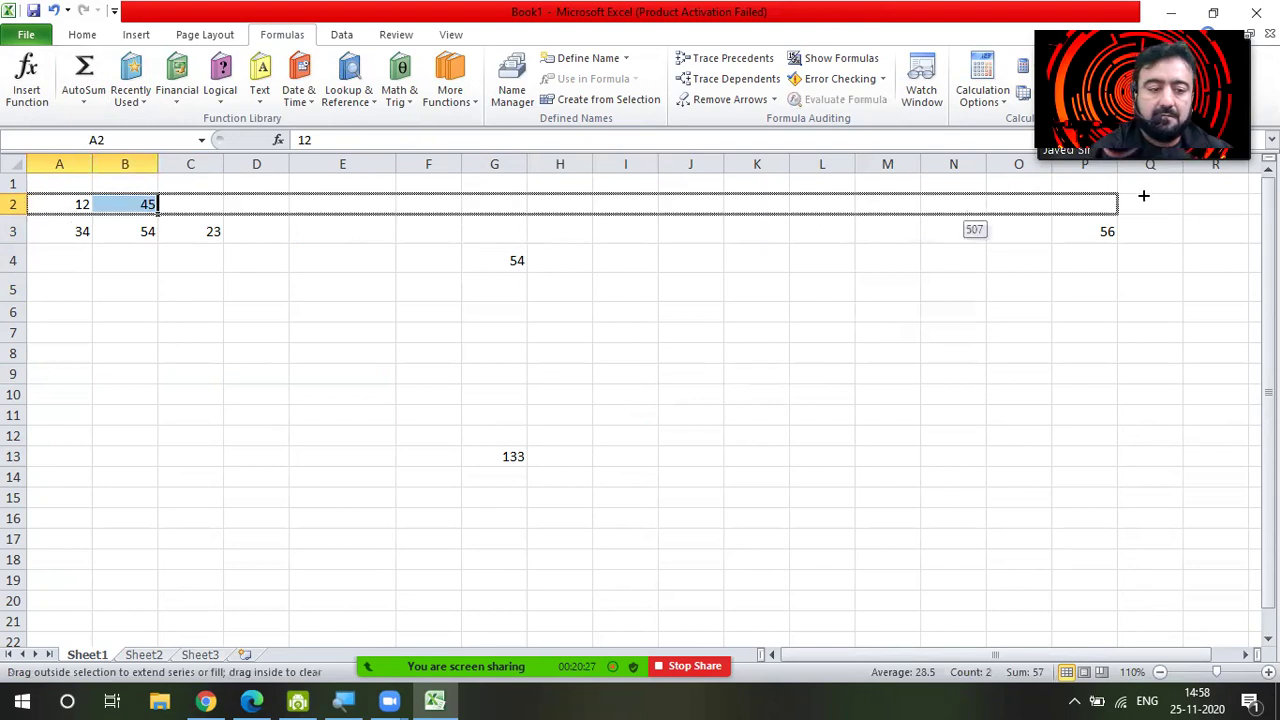
click(1087, 204)
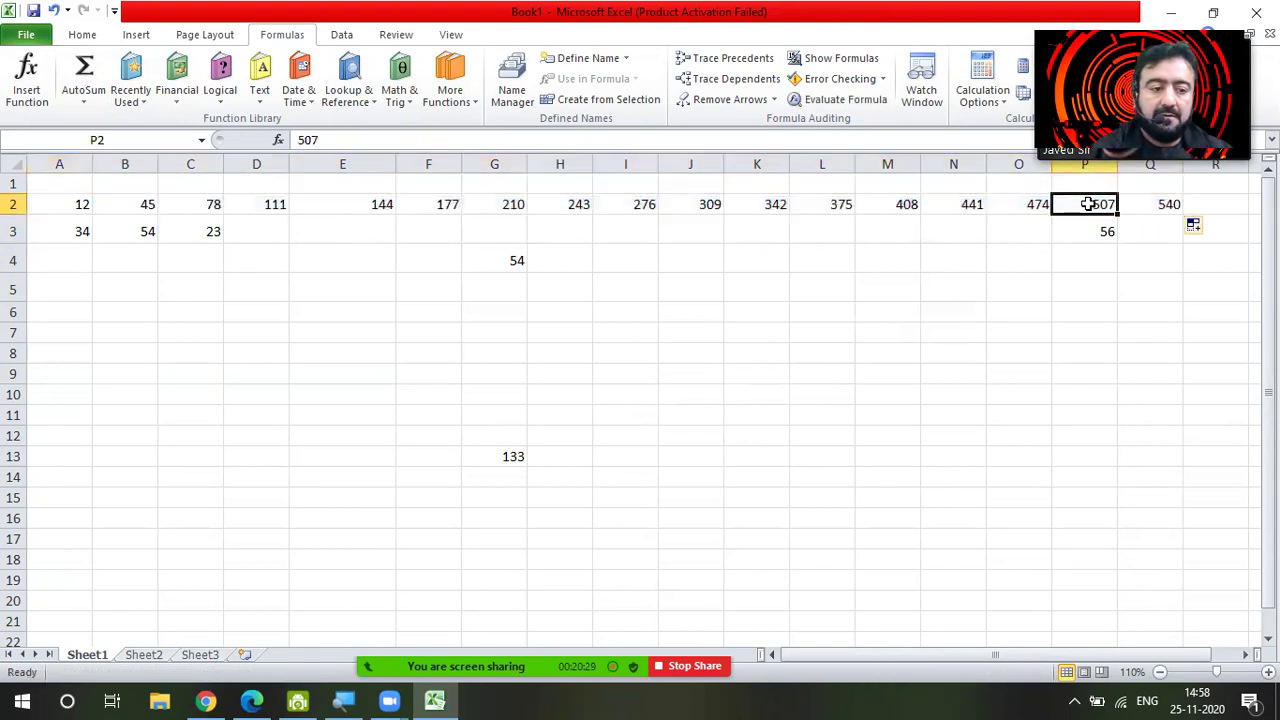
click(1098, 233)
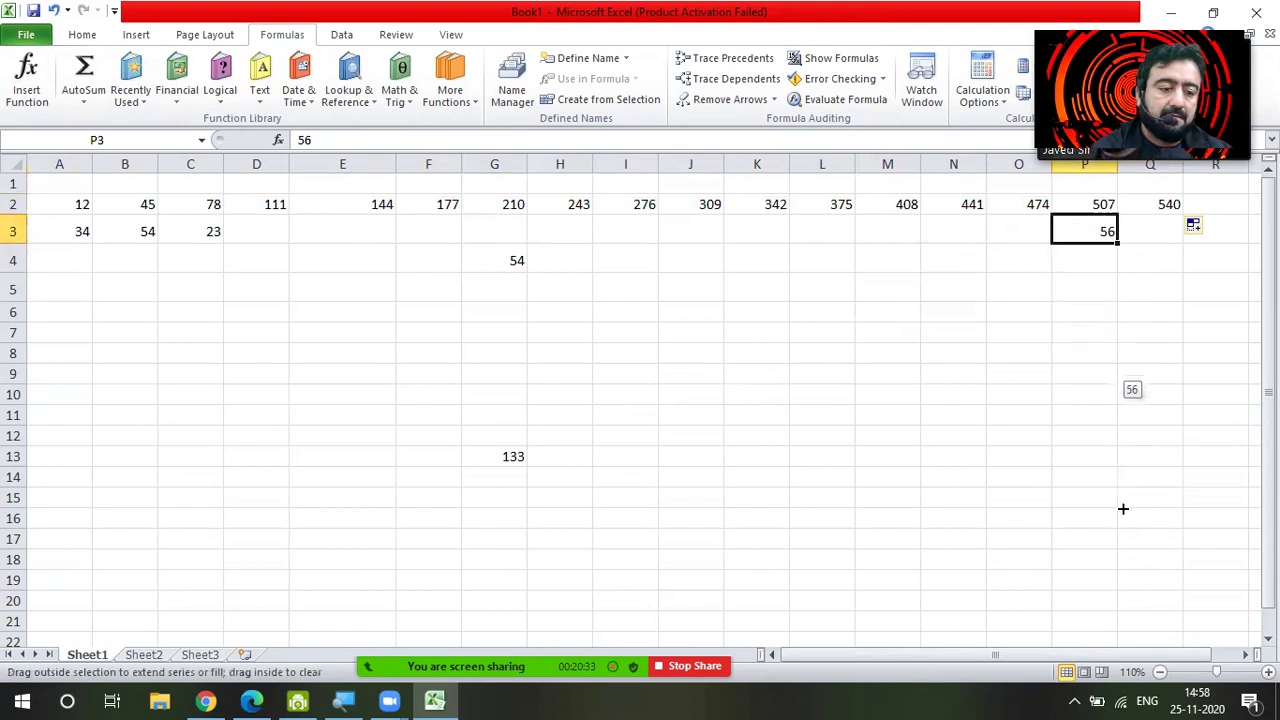
drag(1118, 243, 1122, 520)
click(965, 210)
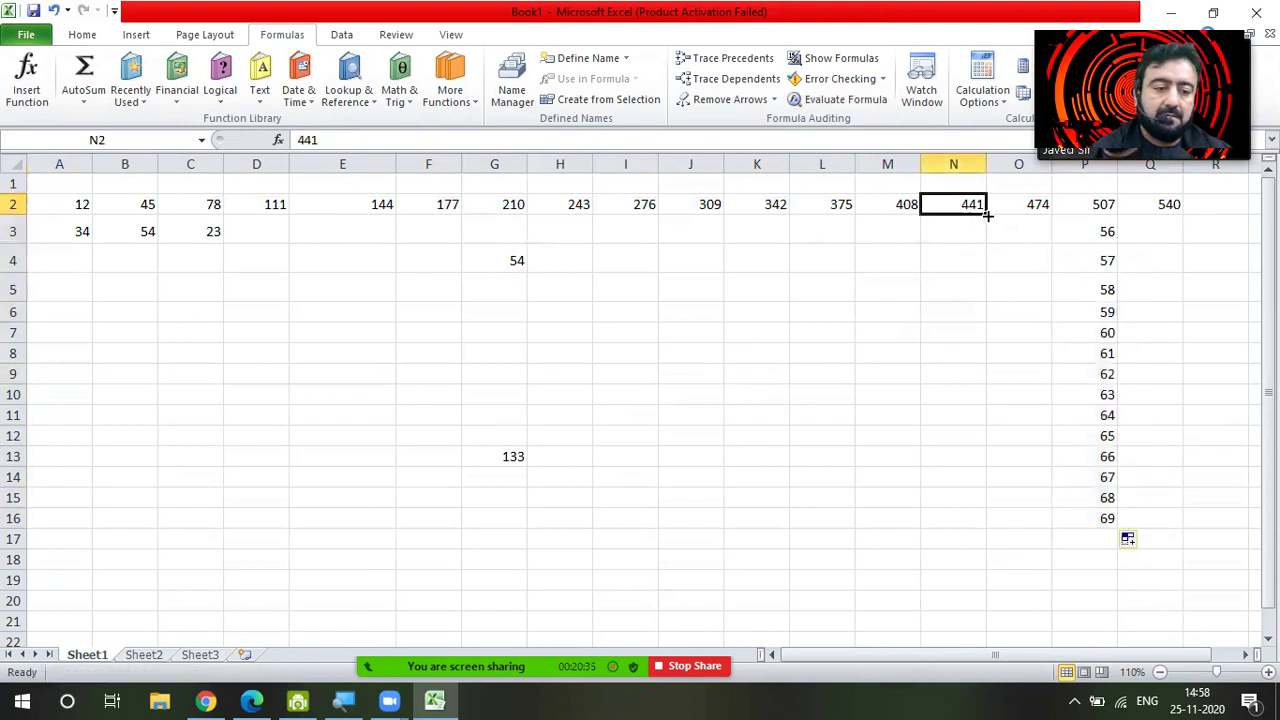
drag(987, 215, 990, 525)
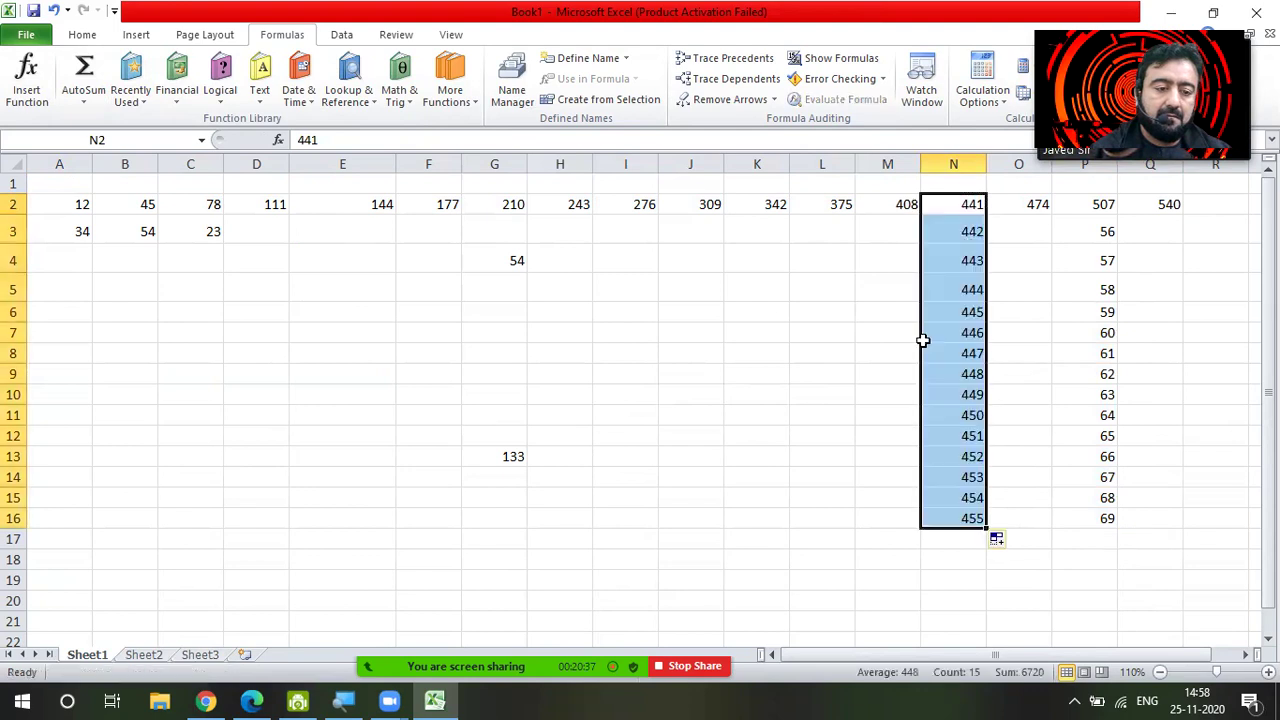
click(962, 233)
mouse_move(987, 242)
mouse_down()
mouse_move(1064, 241)
mouse_move(1041, 256)
mouse_up()
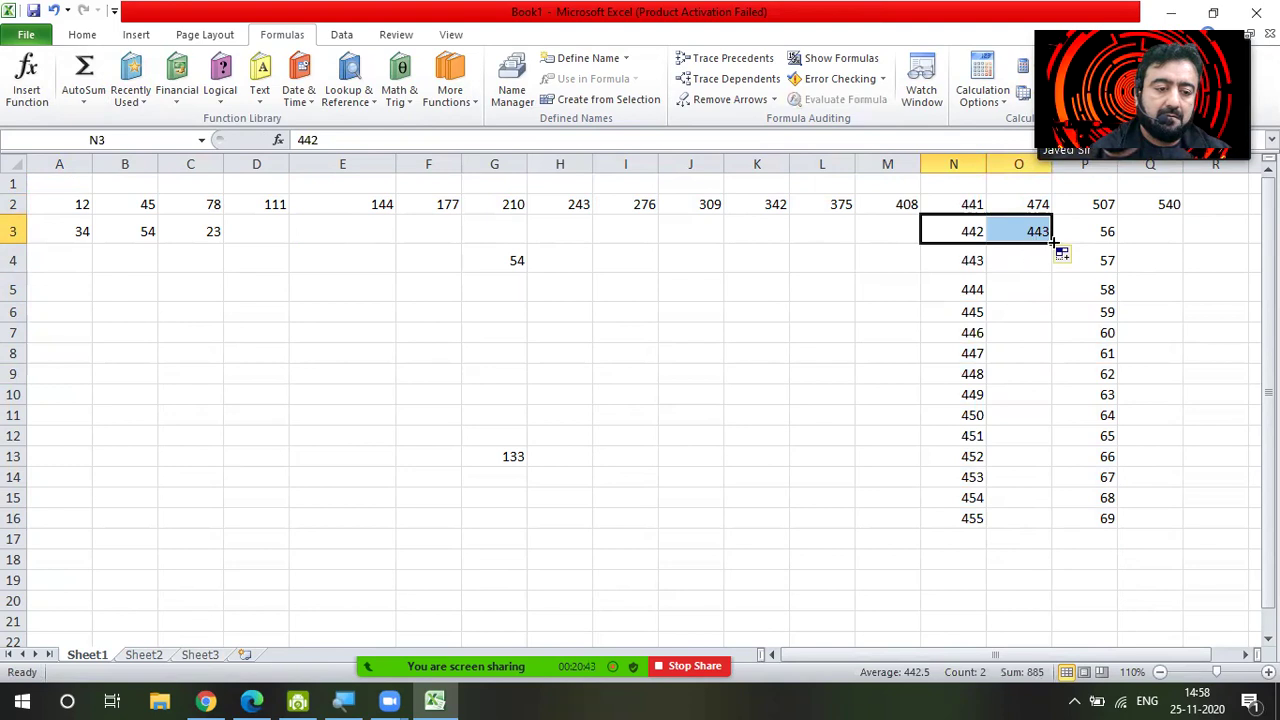
drag(1053, 242, 1051, 531)
drag(802, 380, 757, 374)
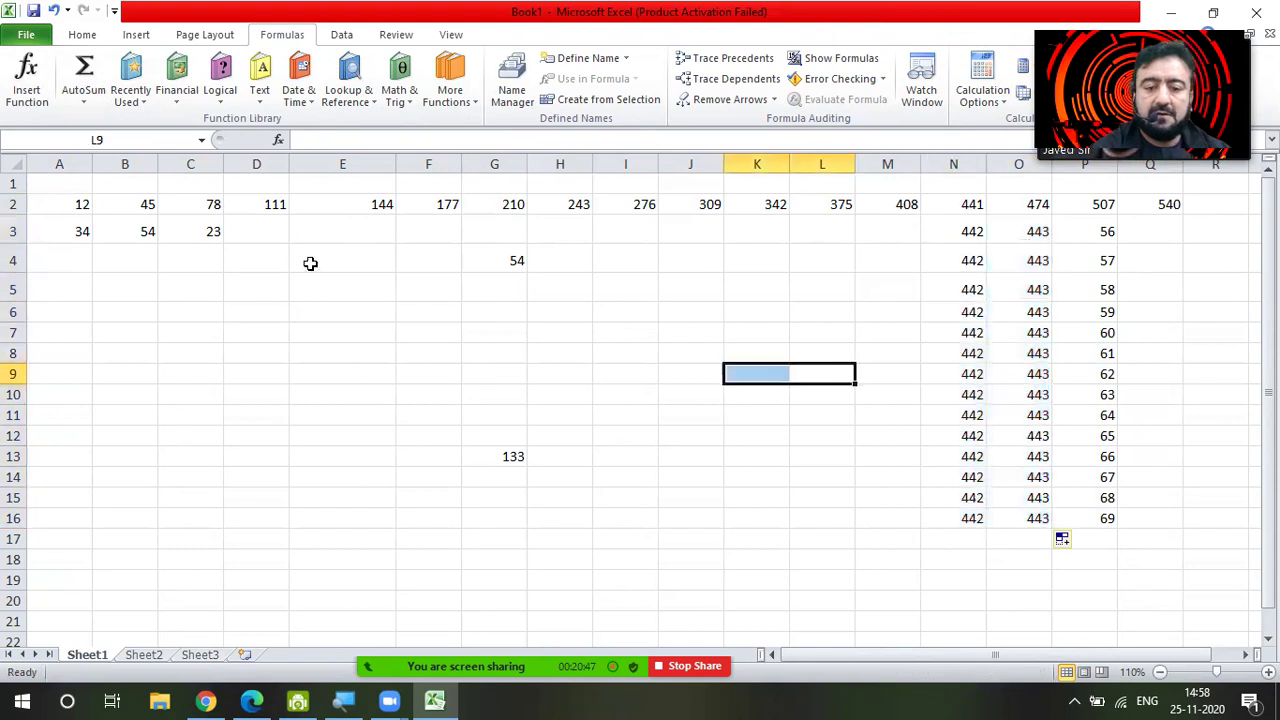
Fill 12–24 across A2:M2 and 34–49 down A3:A18
click(569, 229)
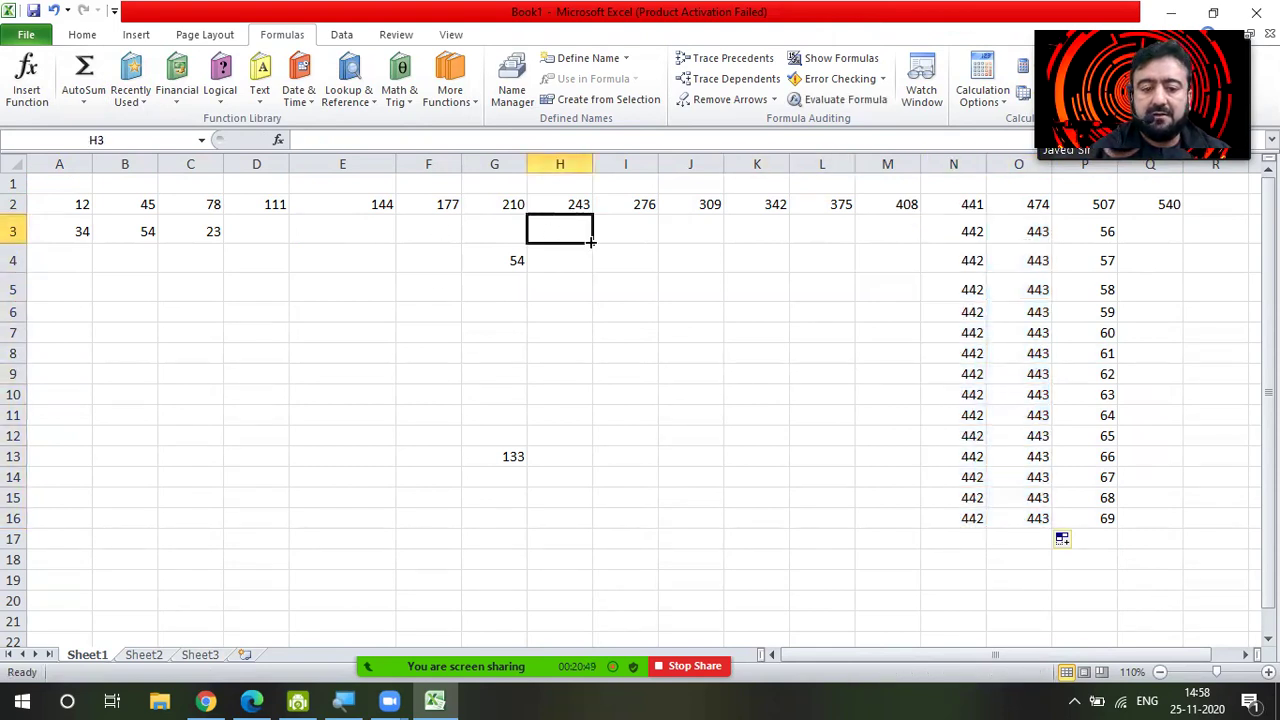
click(572, 202)
click(58, 258)
click(74, 206)
mouse_move(93, 214)
mouse_down()
mouse_move(703, 690)
mouse_move(911, 222)
mouse_up()
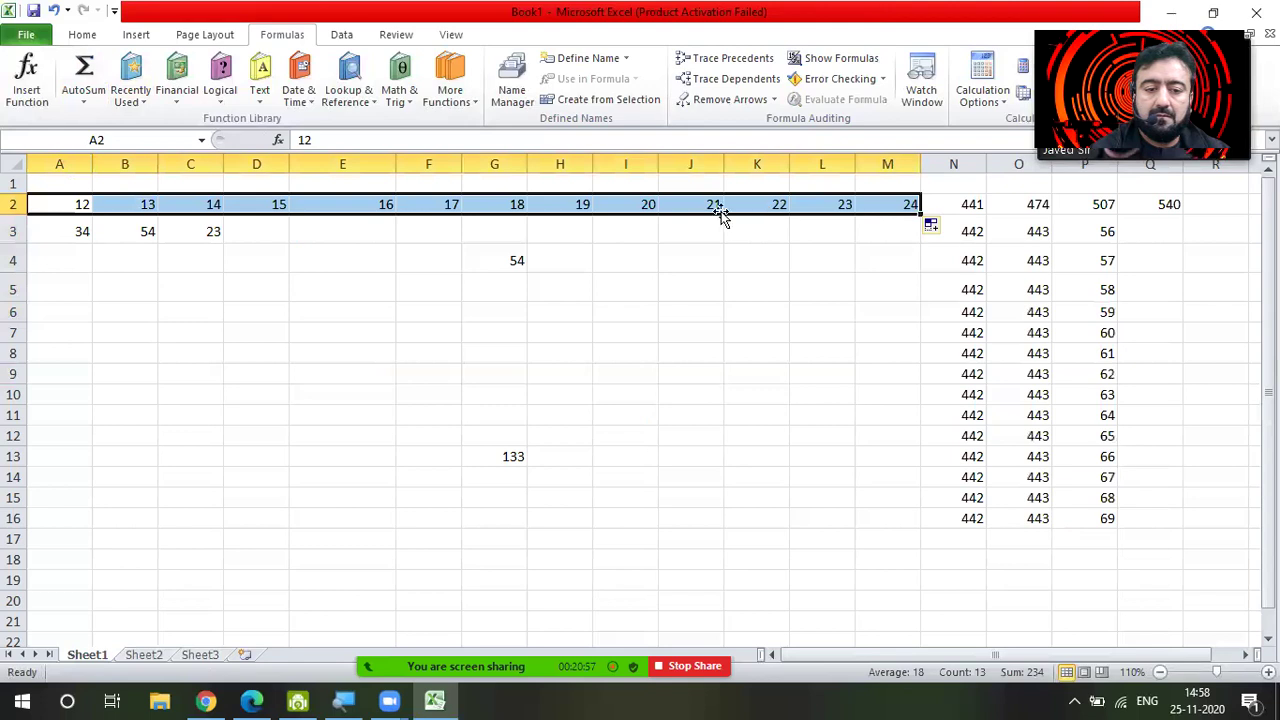
click(78, 234)
drag(95, 245, 88, 568)
Fill 39–51 across row 8 to column M and 54–60 across G4:M4
click(77, 349)
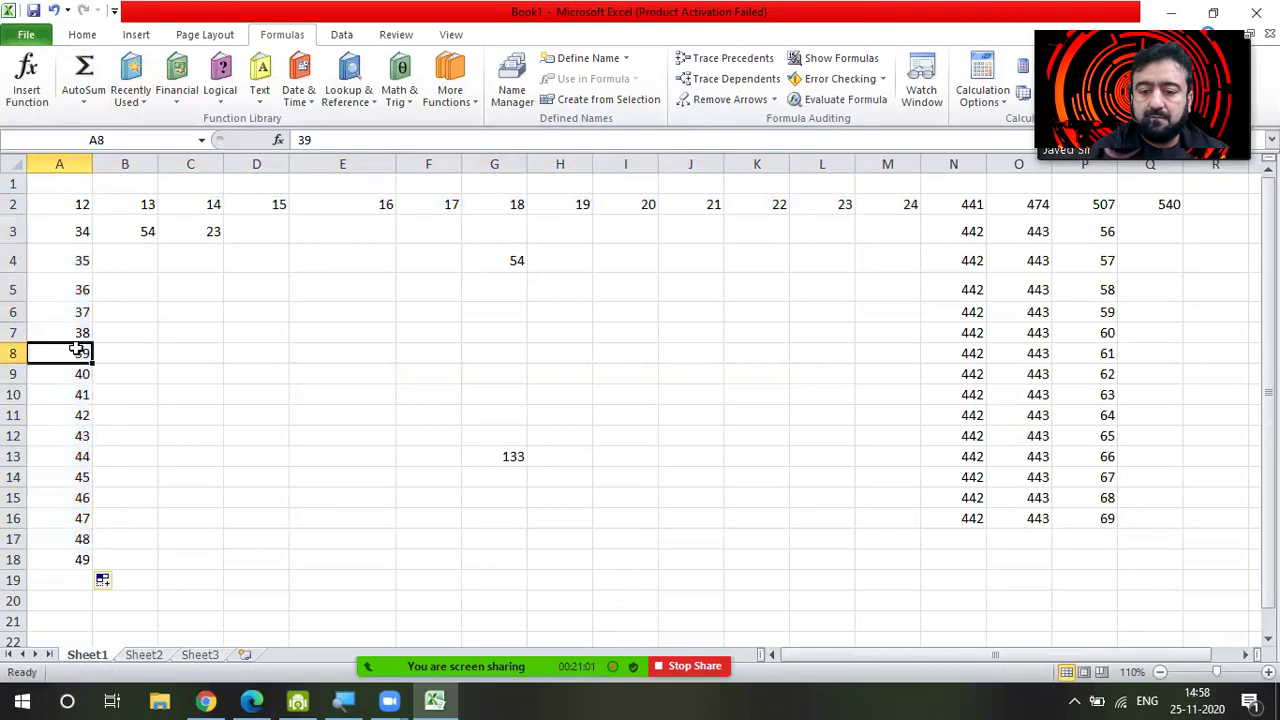
drag(93, 363, 912, 362)
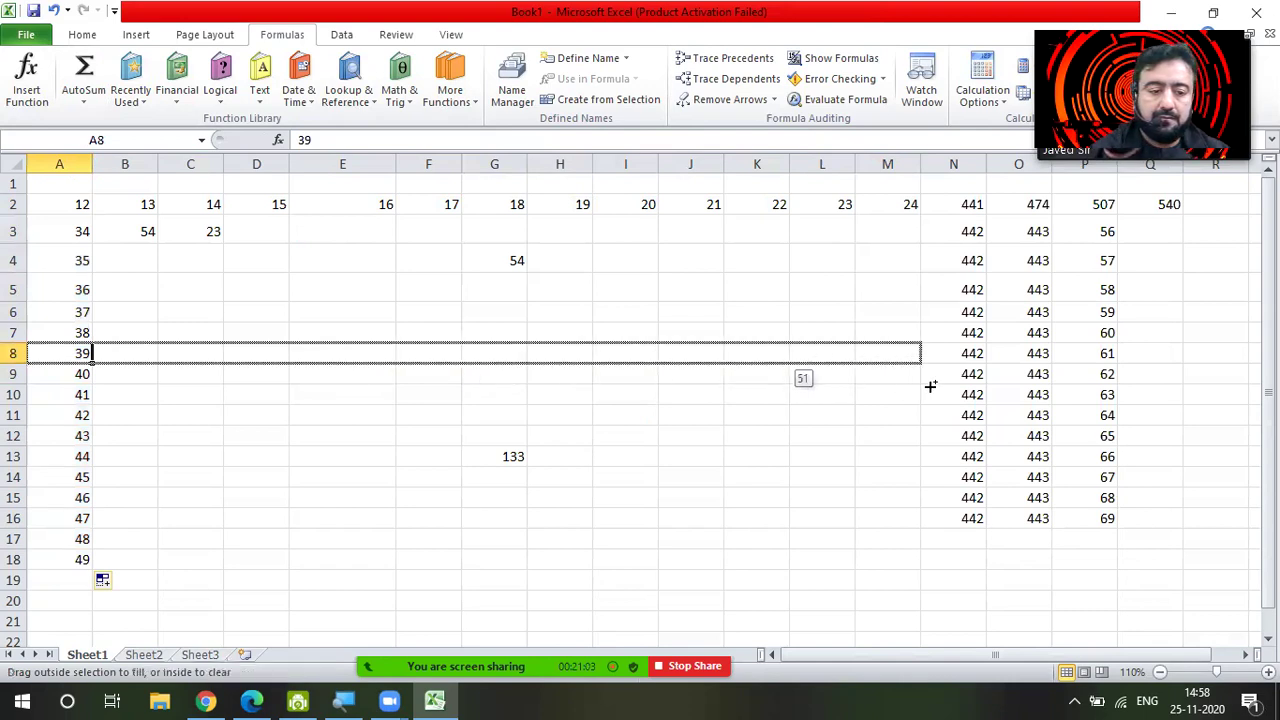
click(563, 252)
click(510, 256)
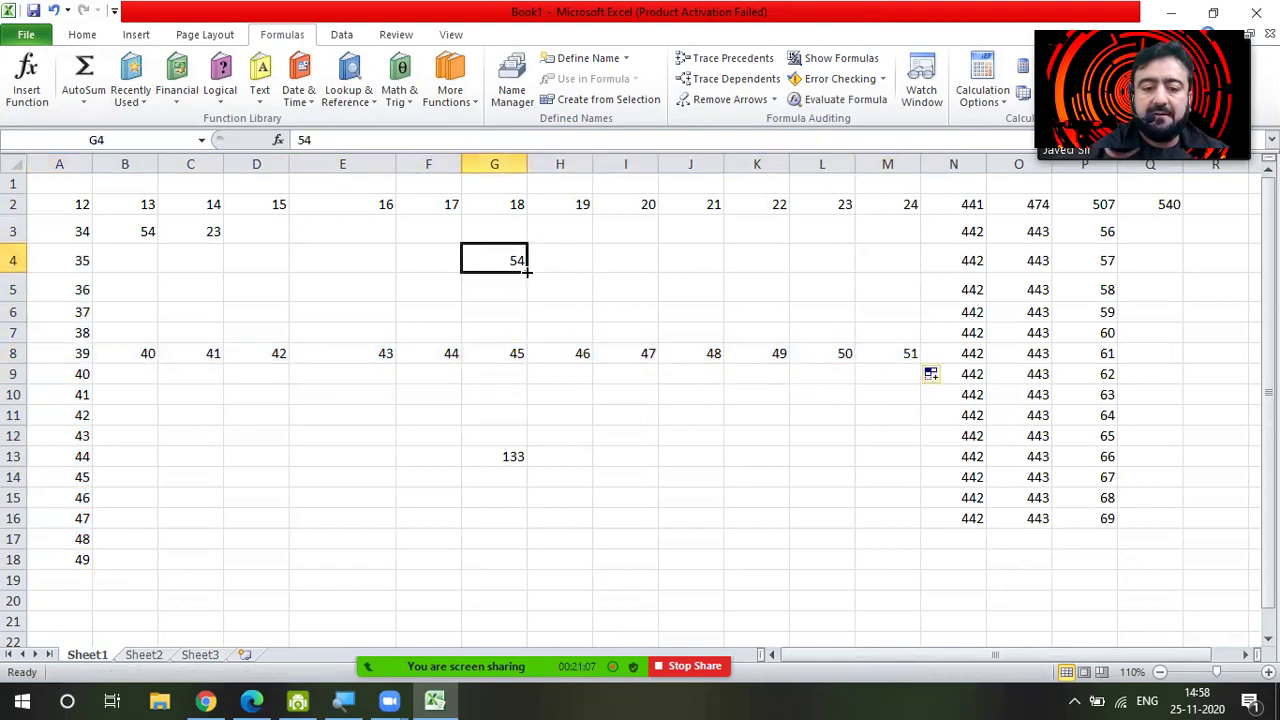
drag(526, 270, 874, 289)
drag(760, 518, 760, 498)
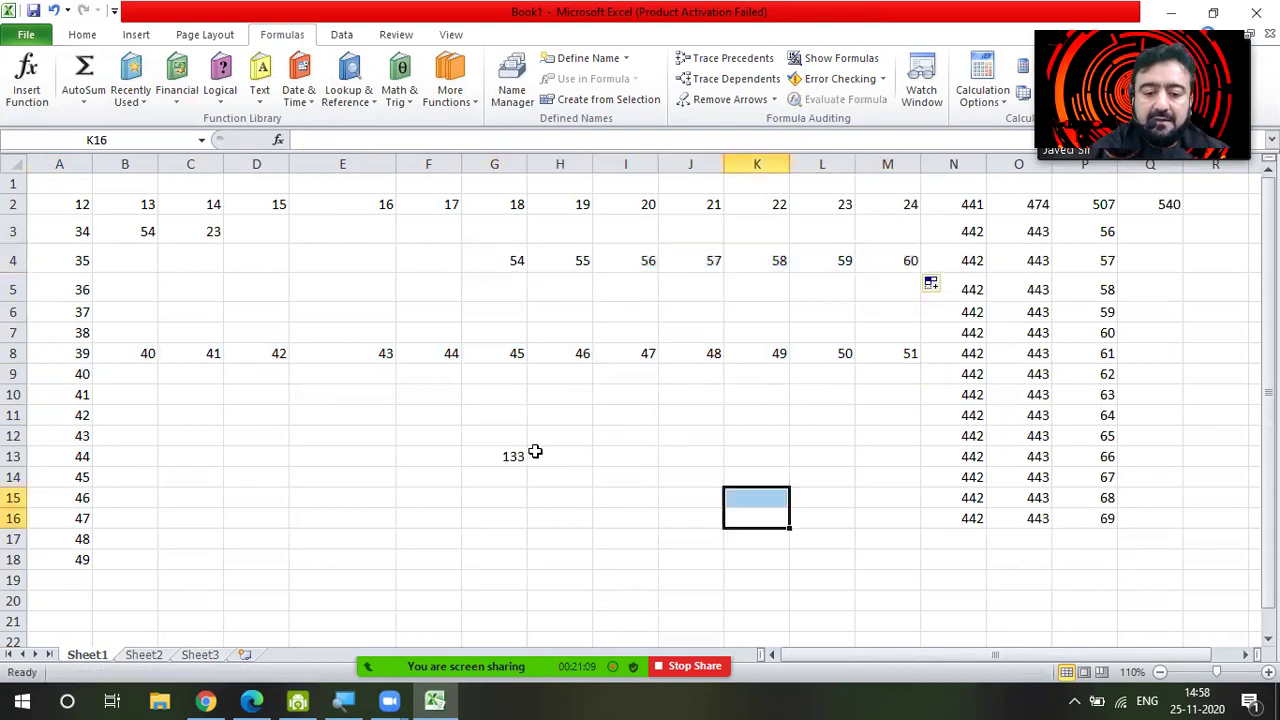
click(500, 456)
Bold the 133 total in G13, trace its precedents C3, G4 and P3, then remove the arrows
key(ctrl+b)
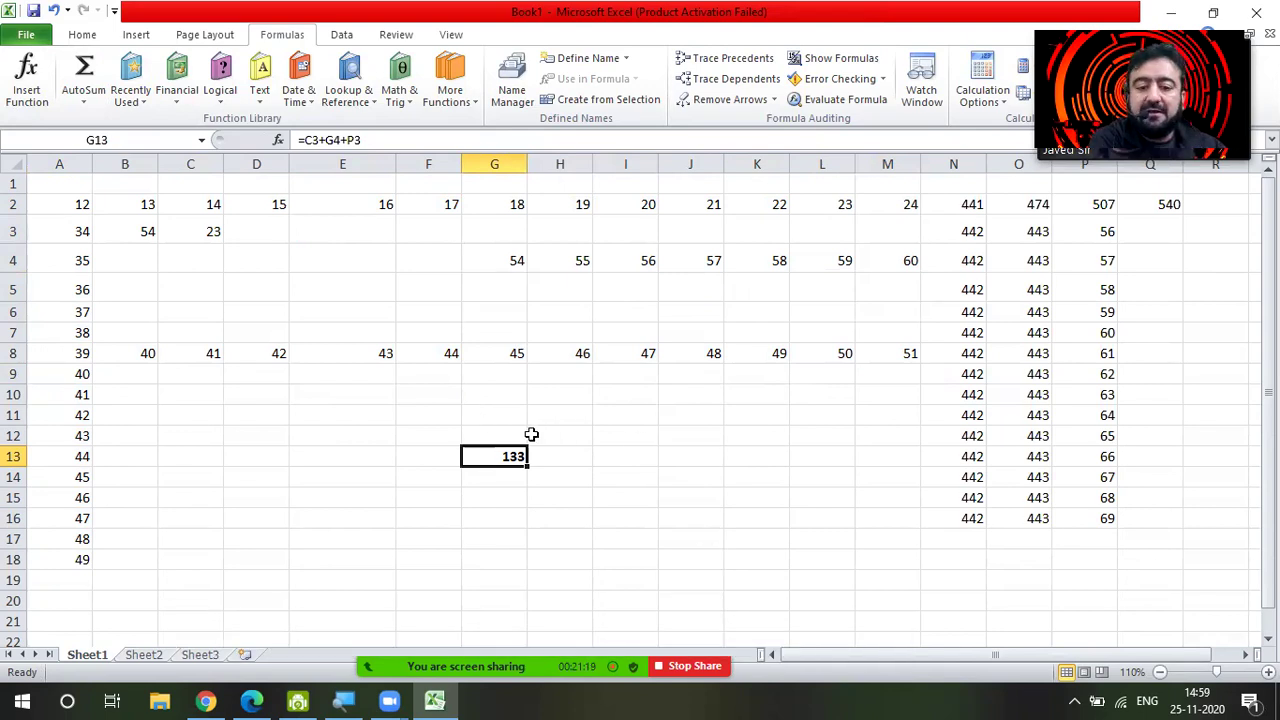
click(740, 58)
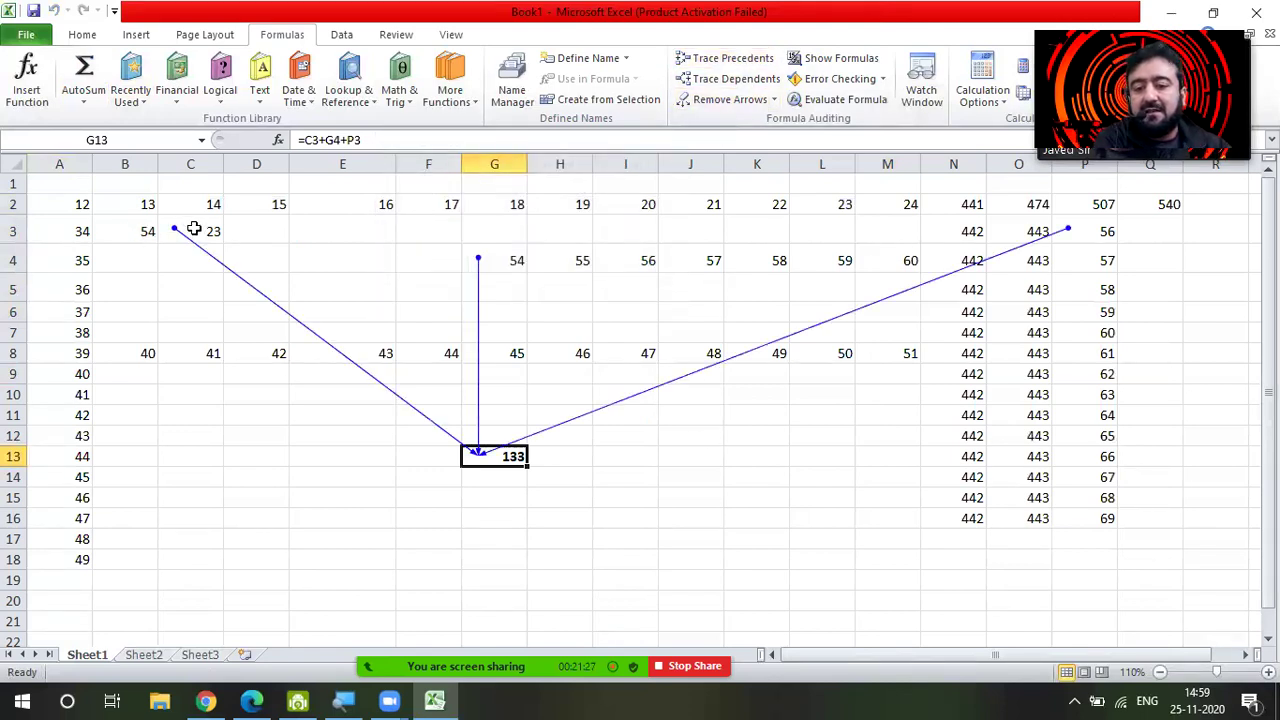
click(194, 229)
click(518, 260)
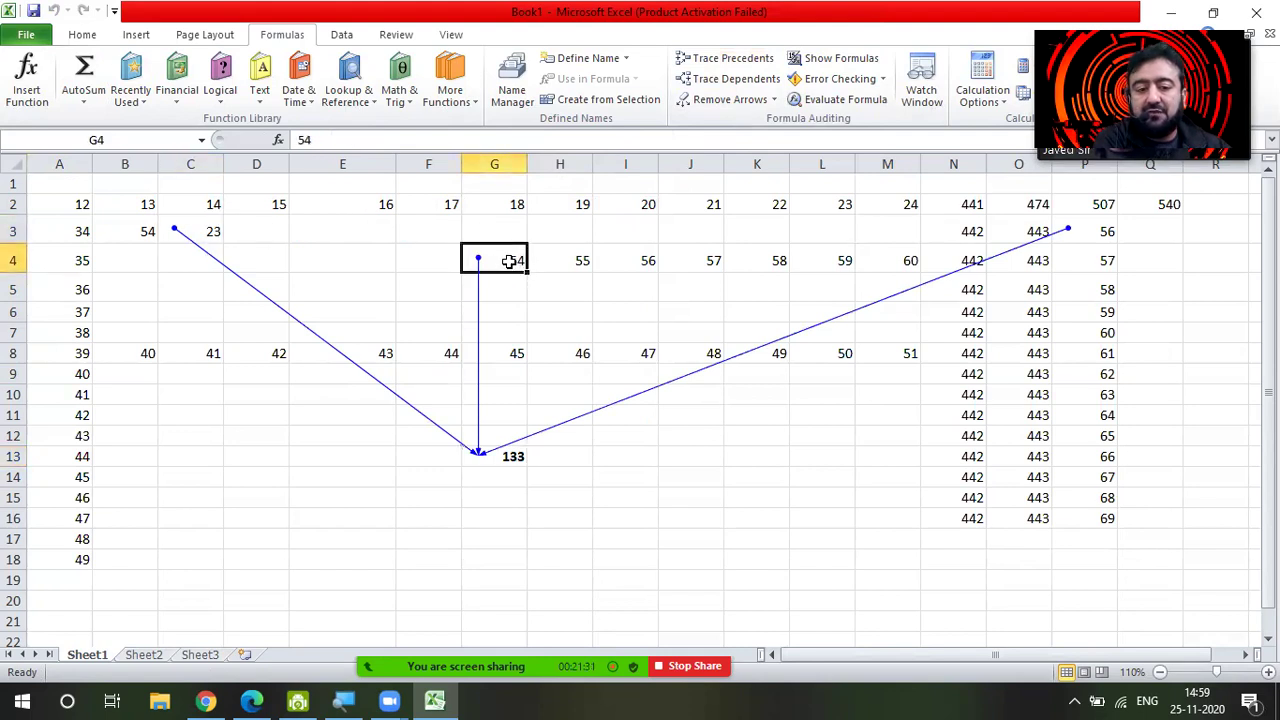
click(1107, 229)
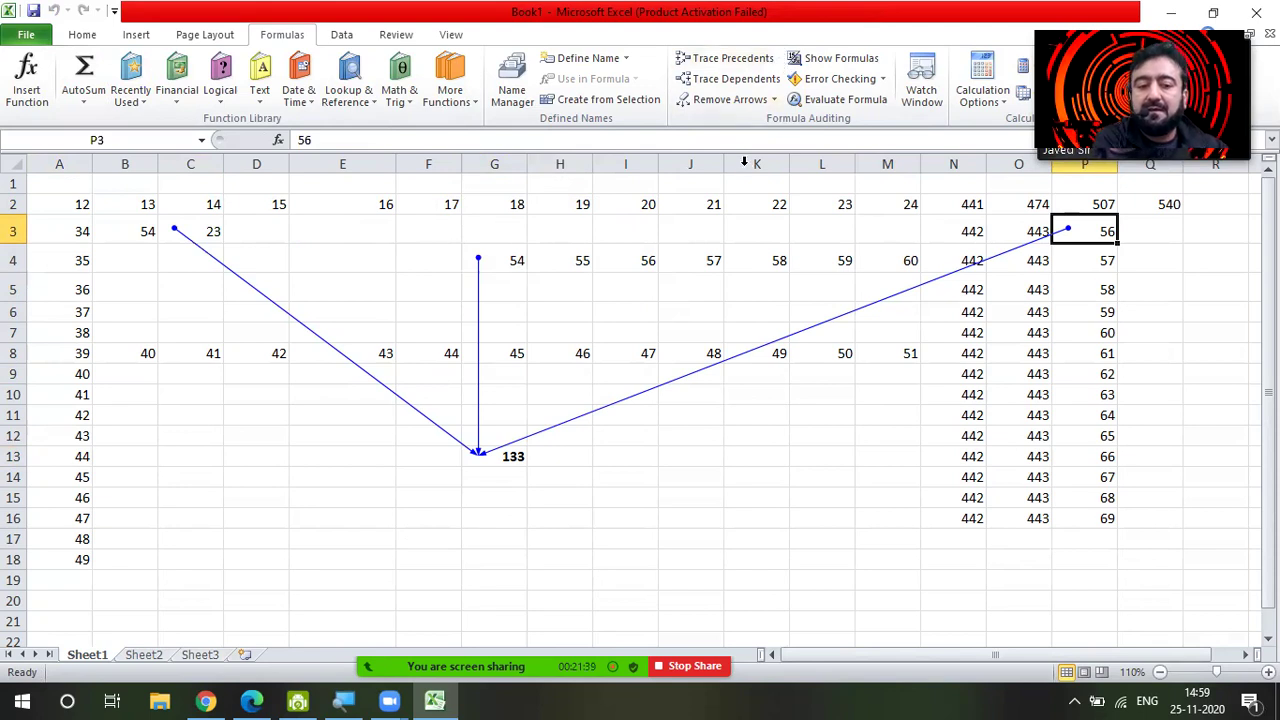
click(705, 100)
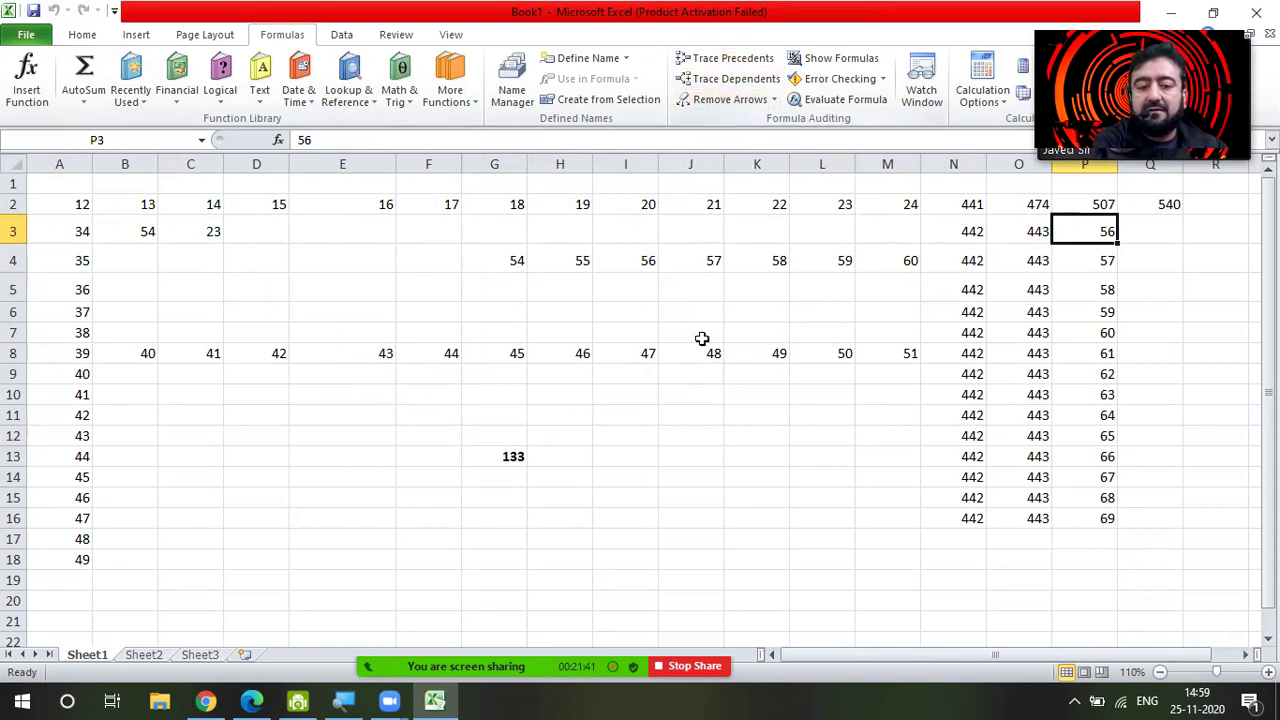
Trace G13's precedents once more and clear the arrows again
click(490, 455)
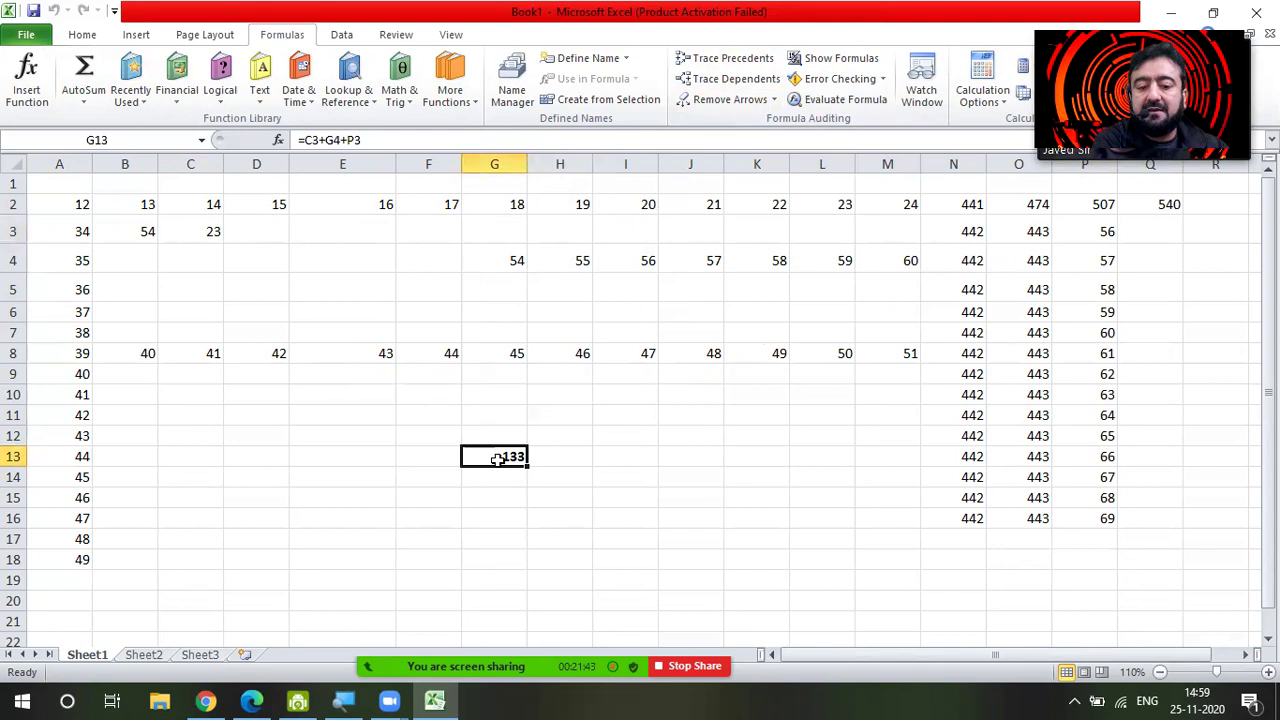
click(700, 58)
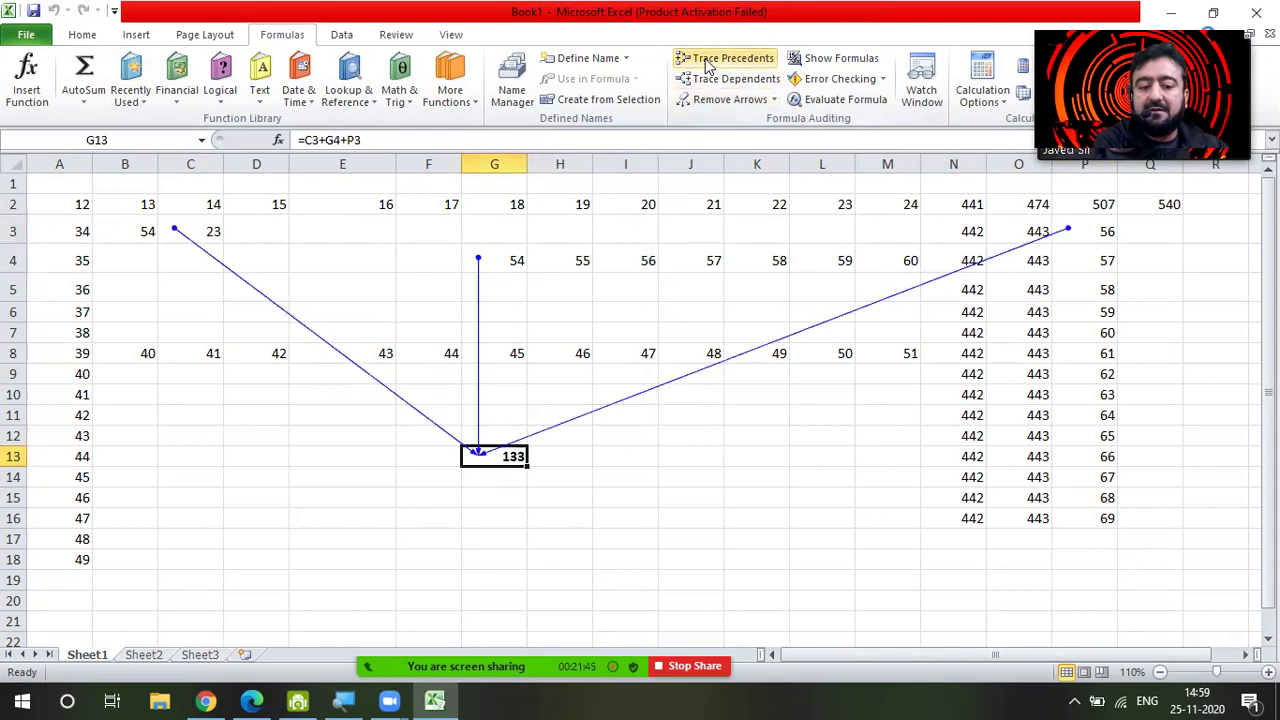
click(735, 102)
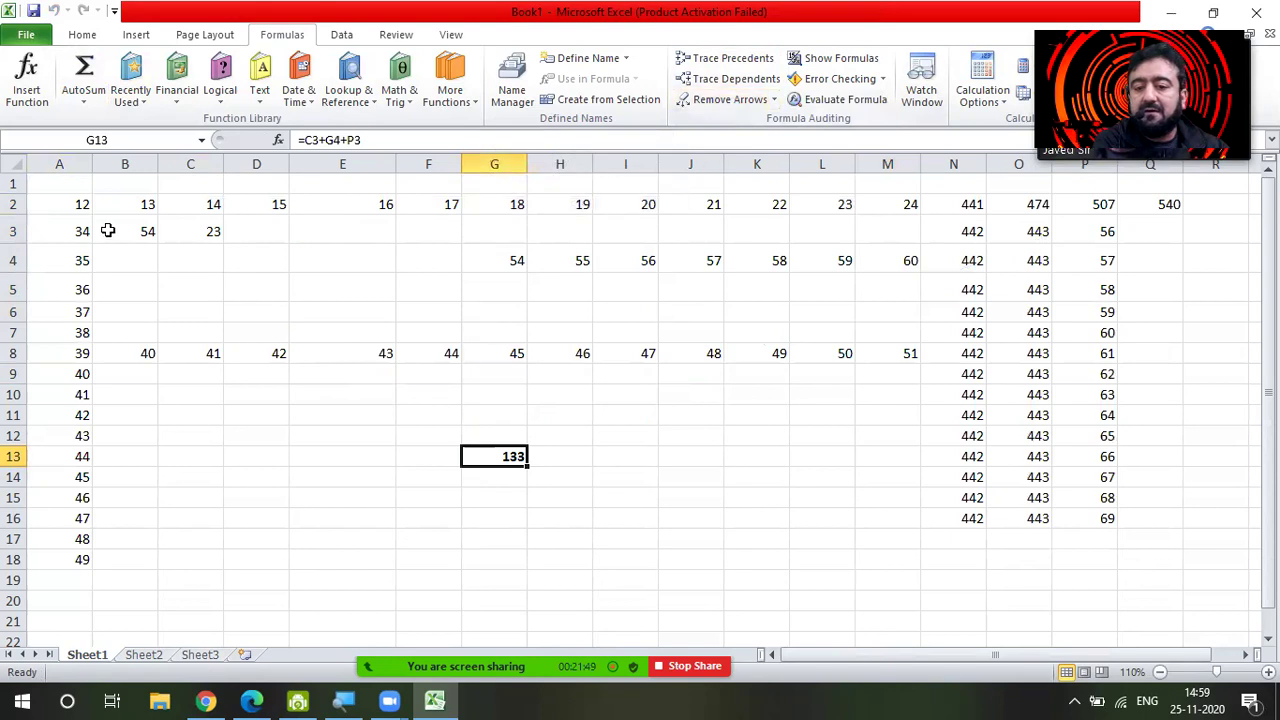
click(190, 226)
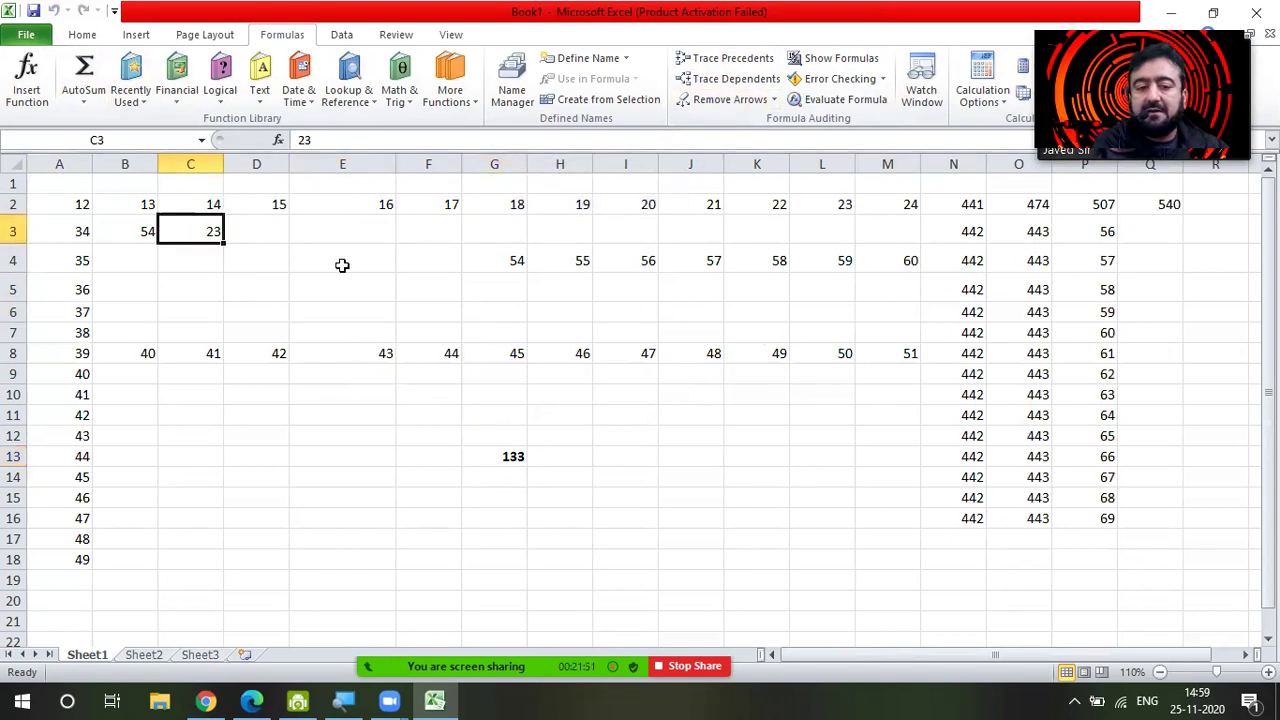
click(736, 60)
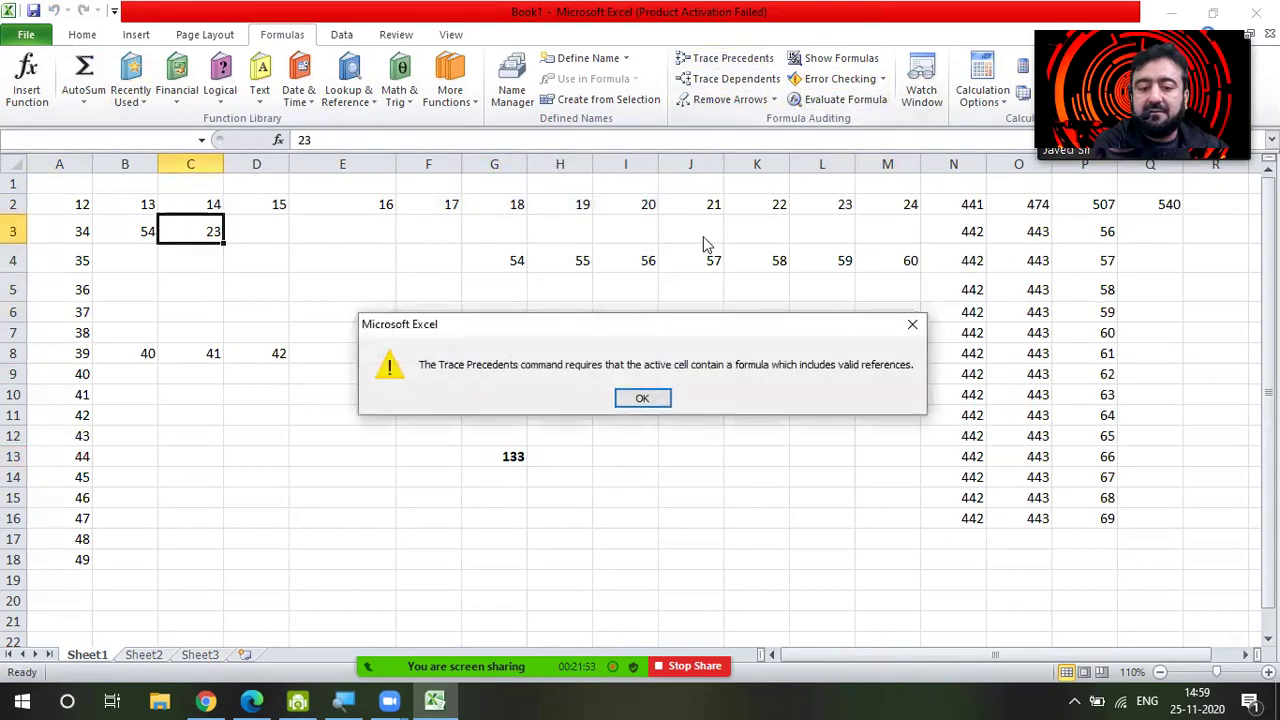
click(641, 398)
click(728, 78)
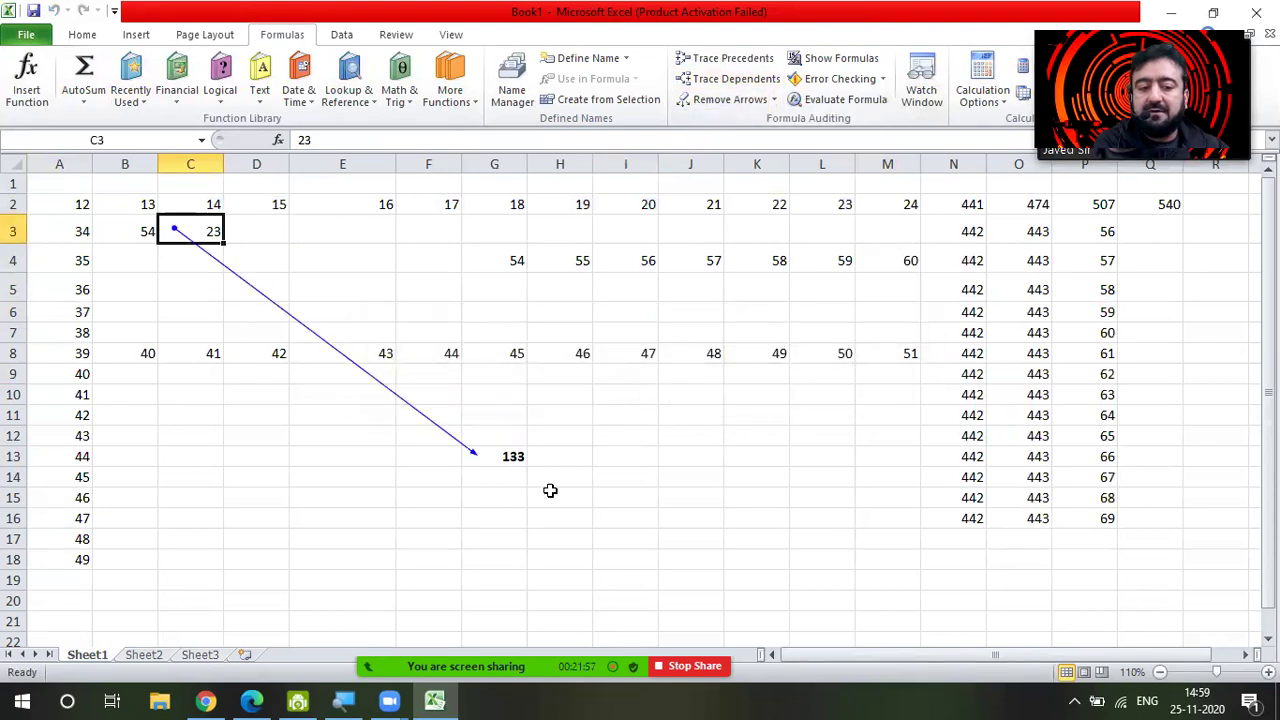
click(636, 353)
click(728, 78)
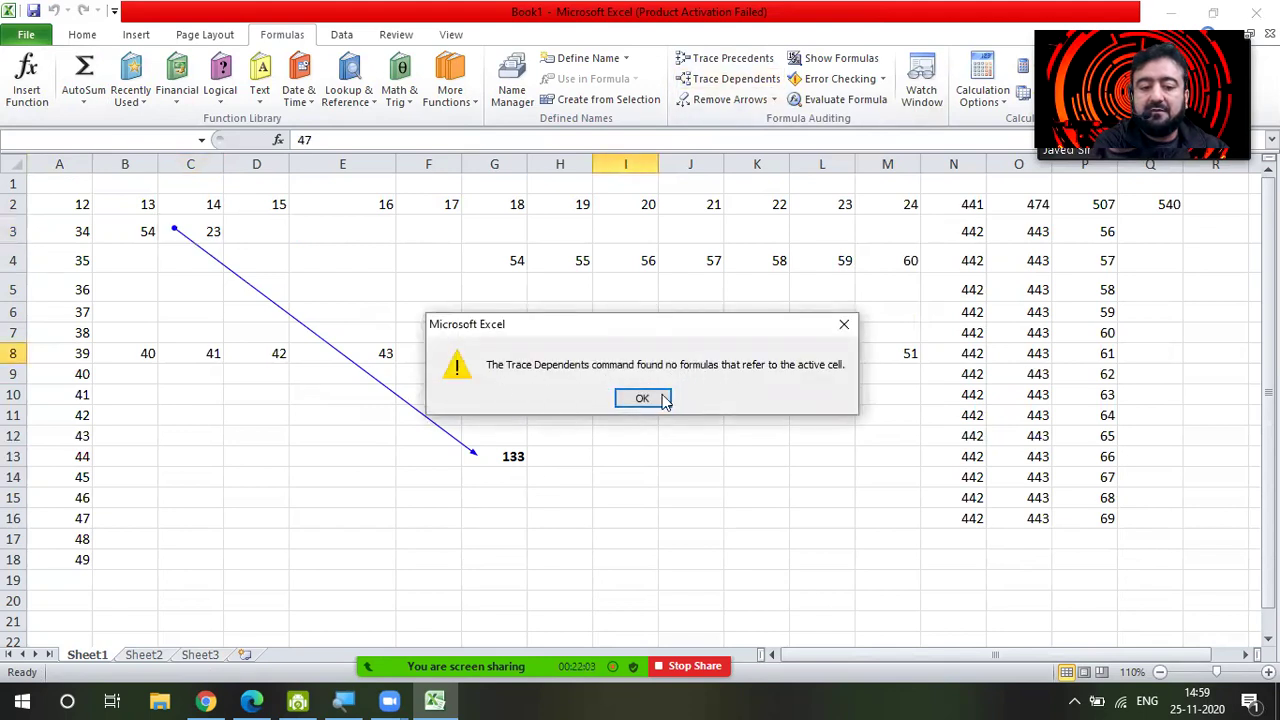
click(664, 400)
click(494, 260)
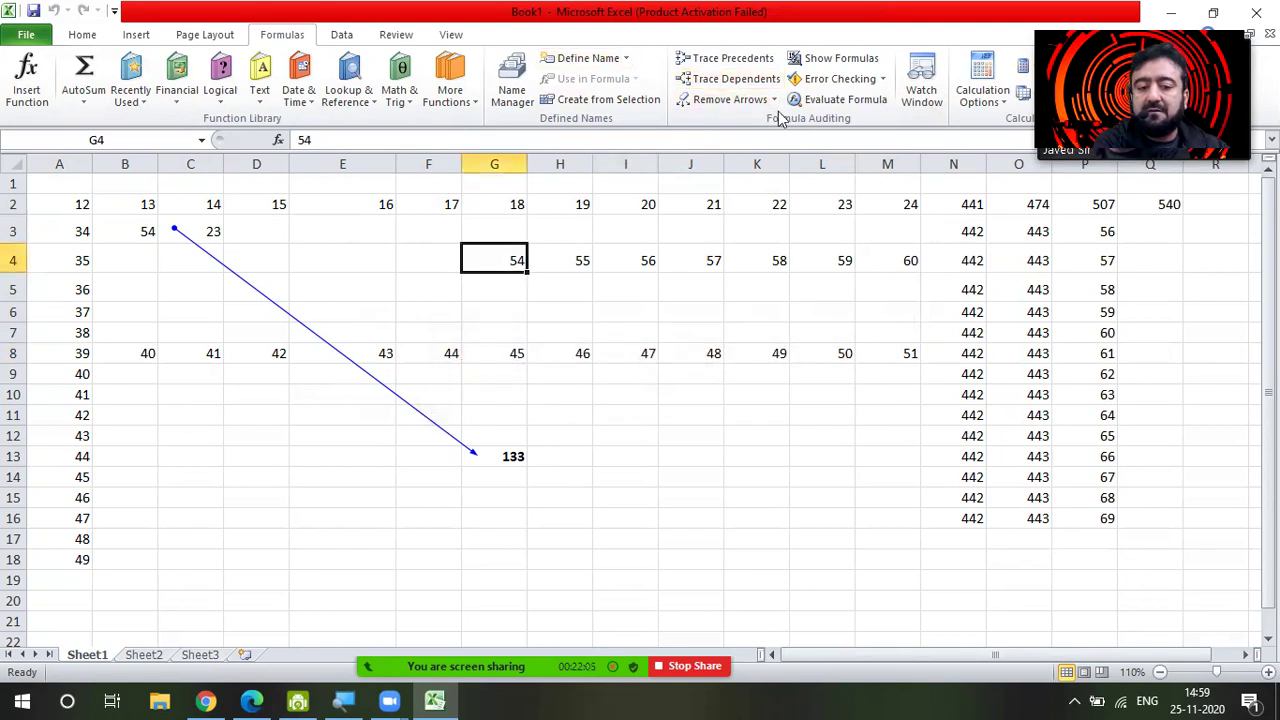
click(728, 78)
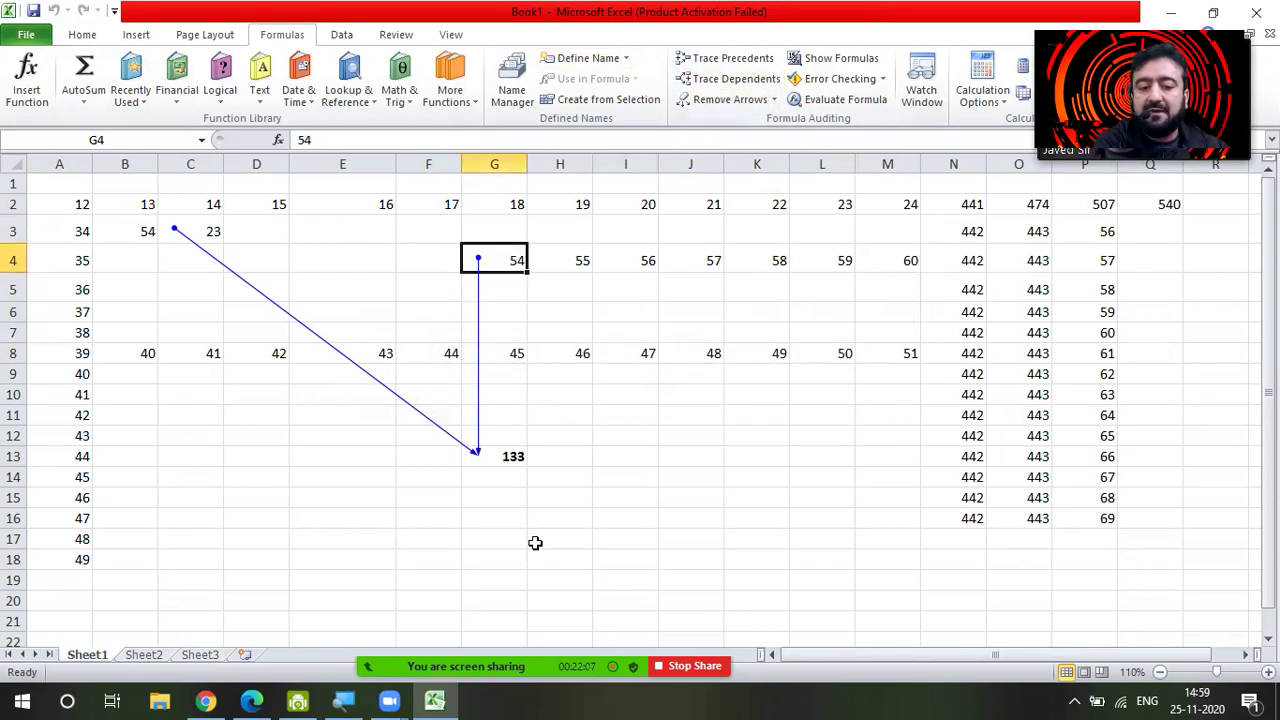
click(645, 354)
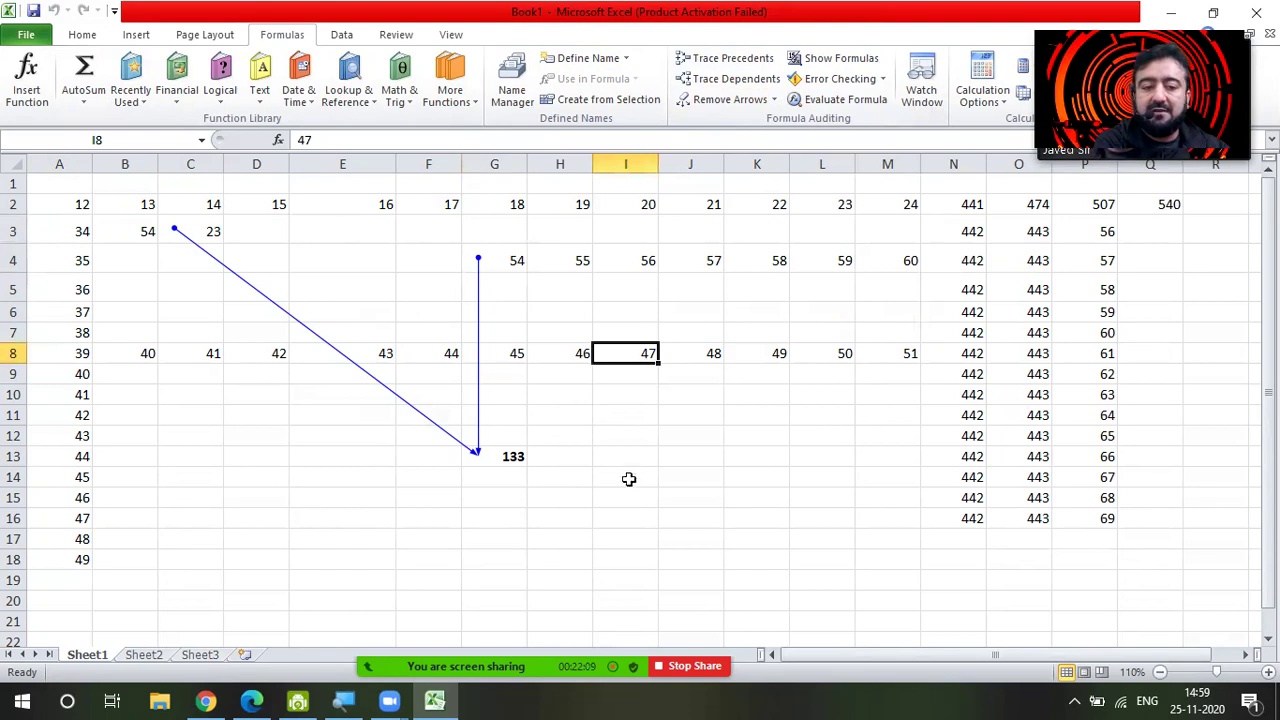
click(712, 79)
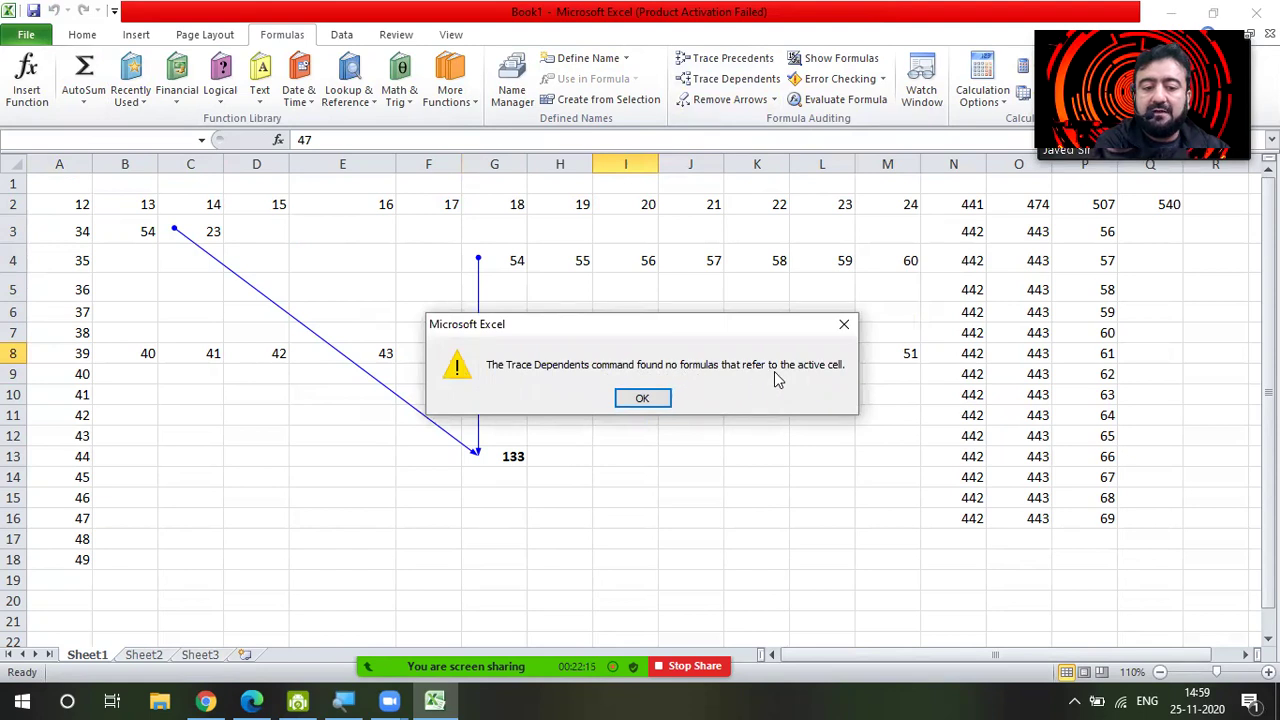
click(652, 398)
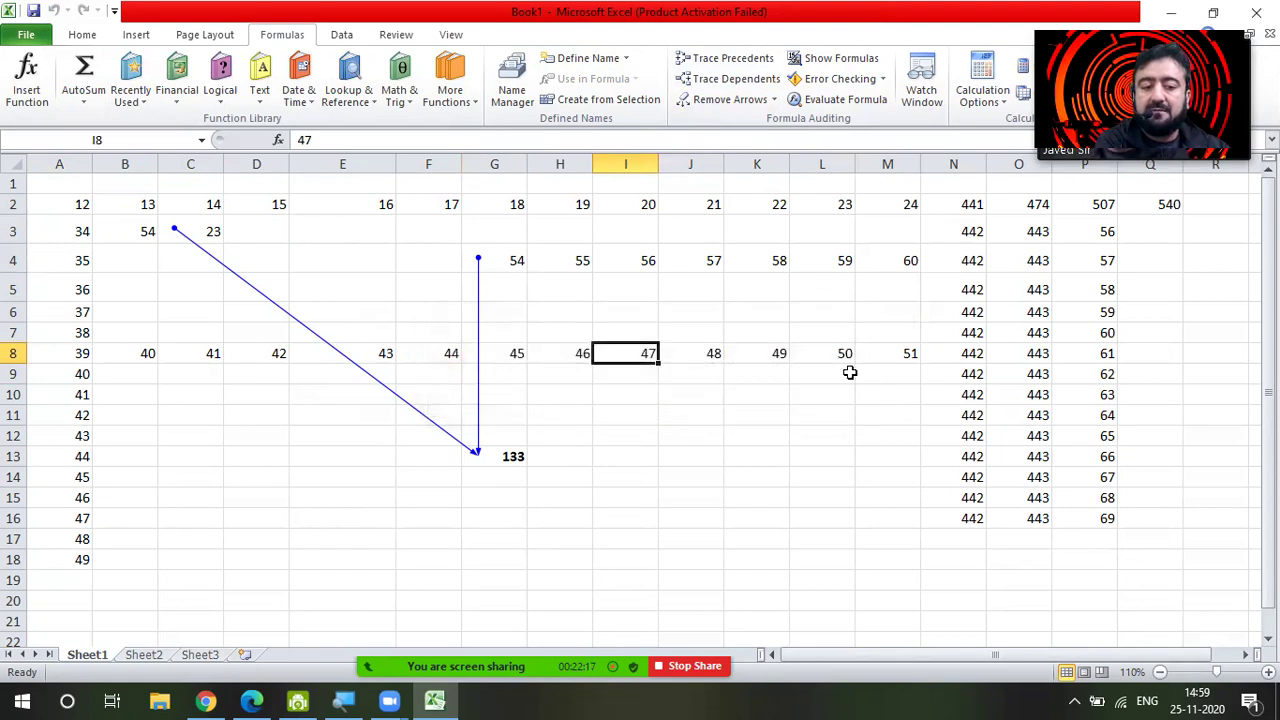
click(1107, 233)
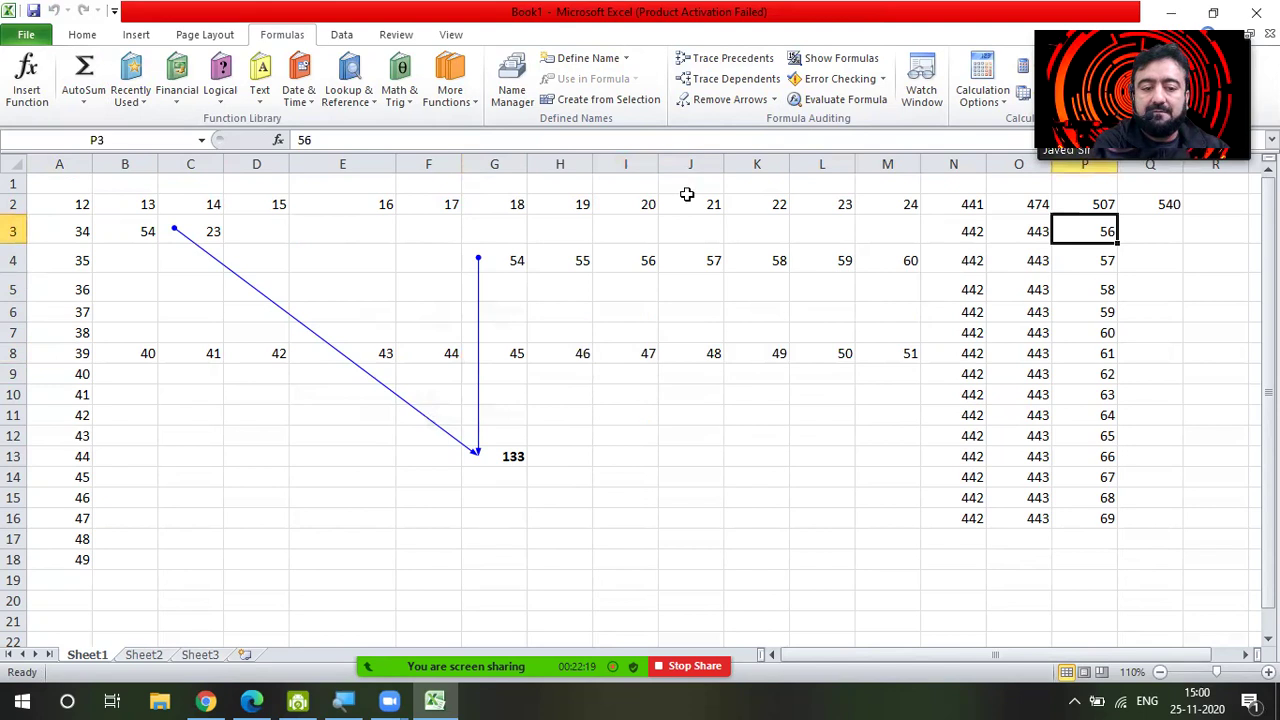
click(722, 79)
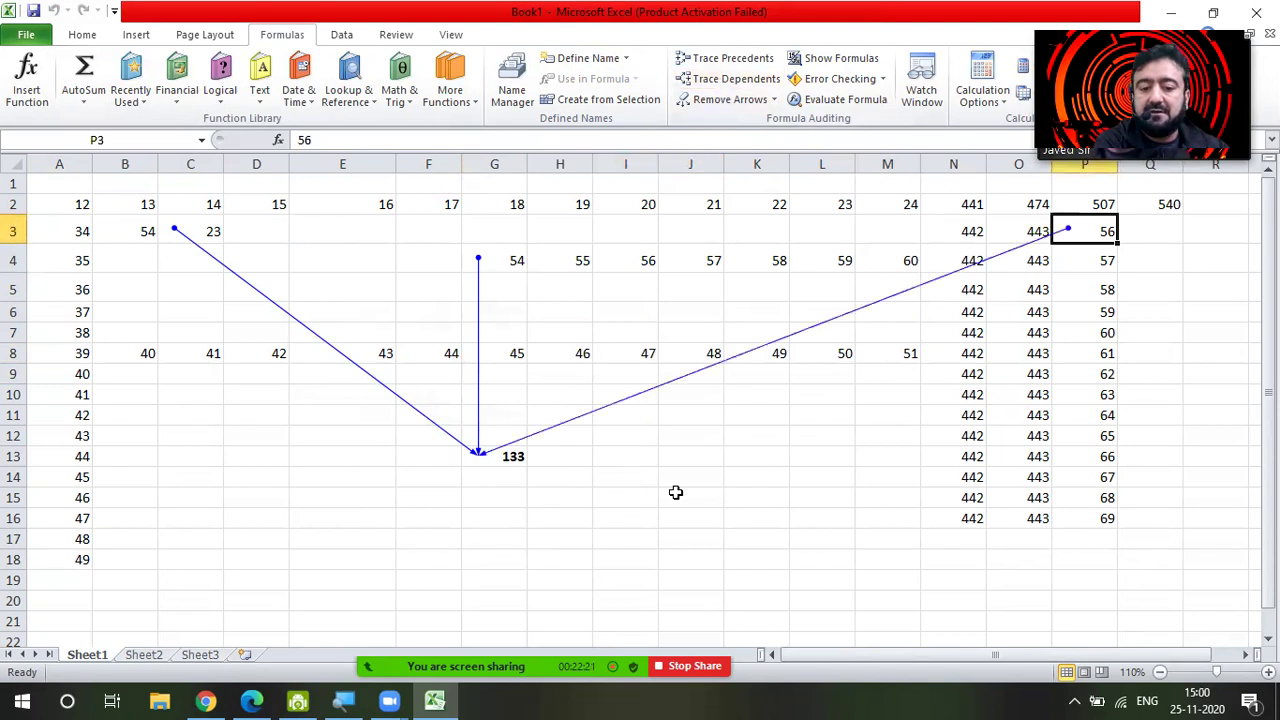
click(742, 99)
click(454, 423)
mouse_move(578, 698)
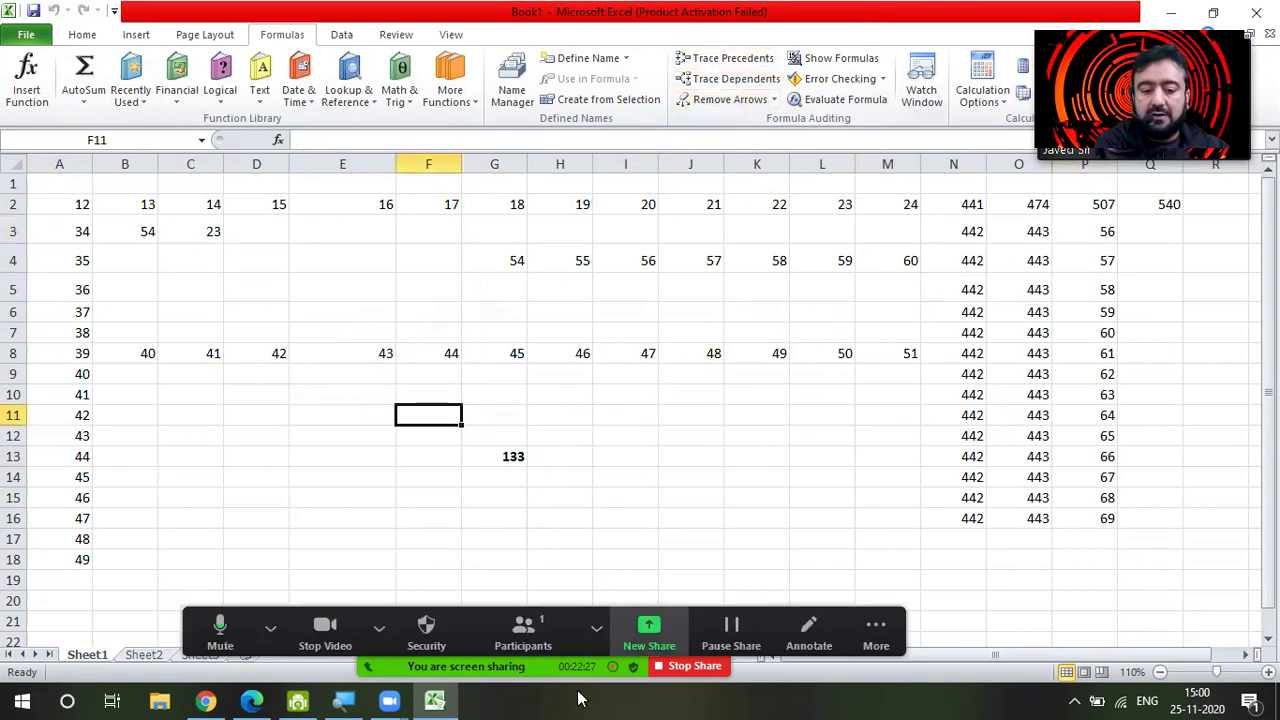